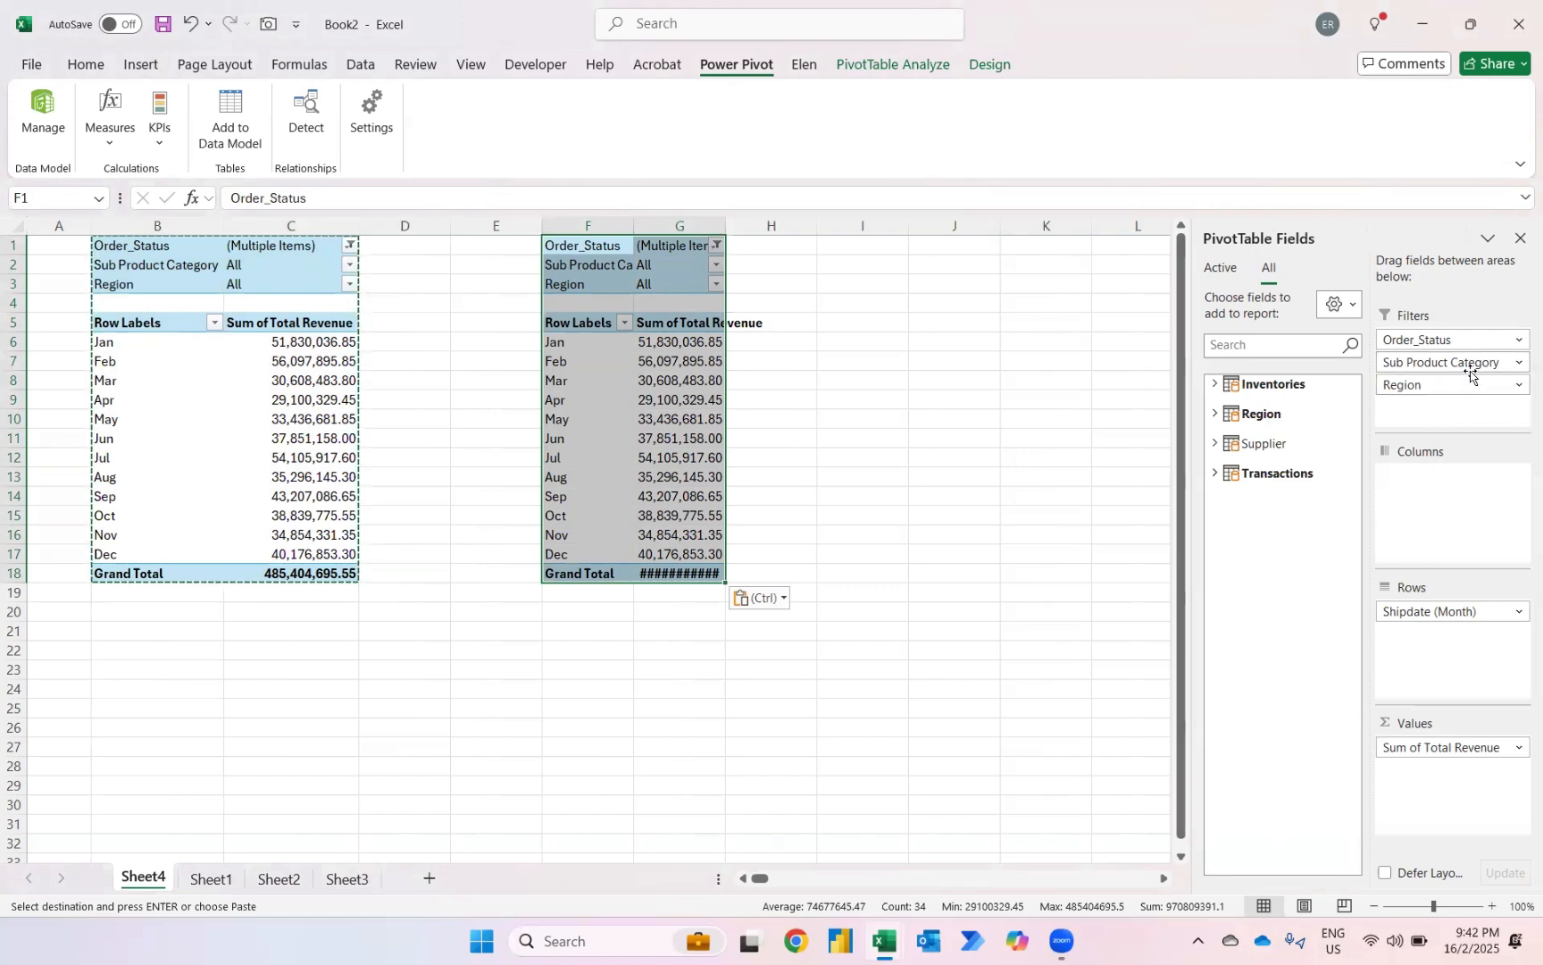
Step: Rebuild the copied PivotTable by removing Sub Product Category, Region and Shipdate (Month), and adding Countries from the Region table as rows
left_click_drag(1473, 364, 1310, 501)
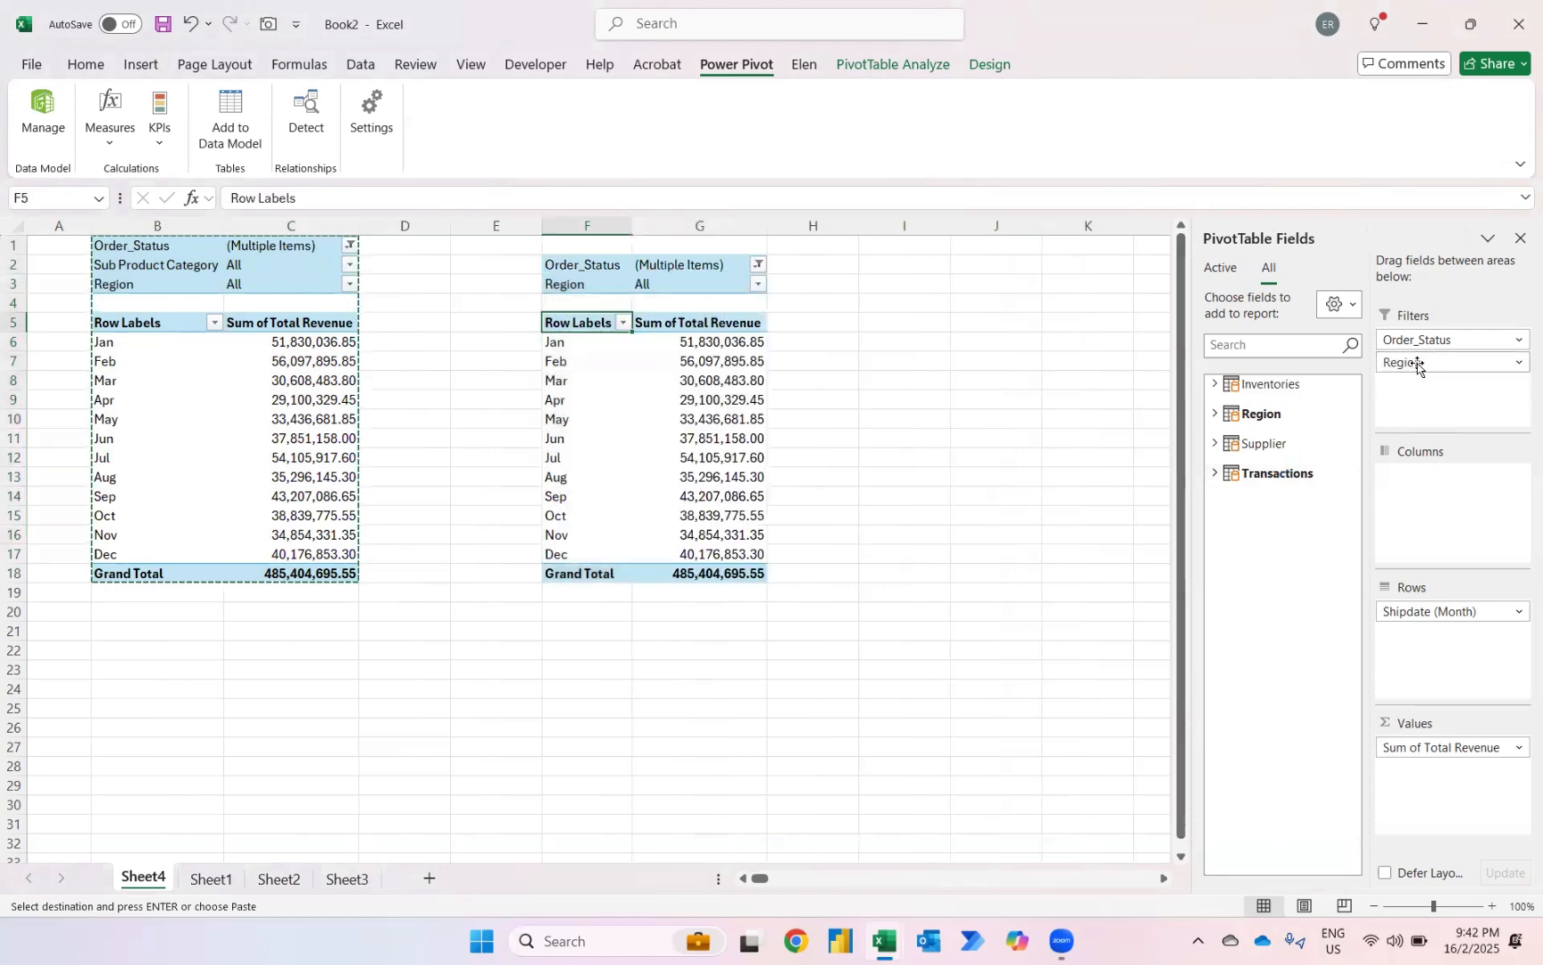
left_click_drag(1411, 370, 1277, 620)
left_click_drag(1398, 612, 1261, 614)
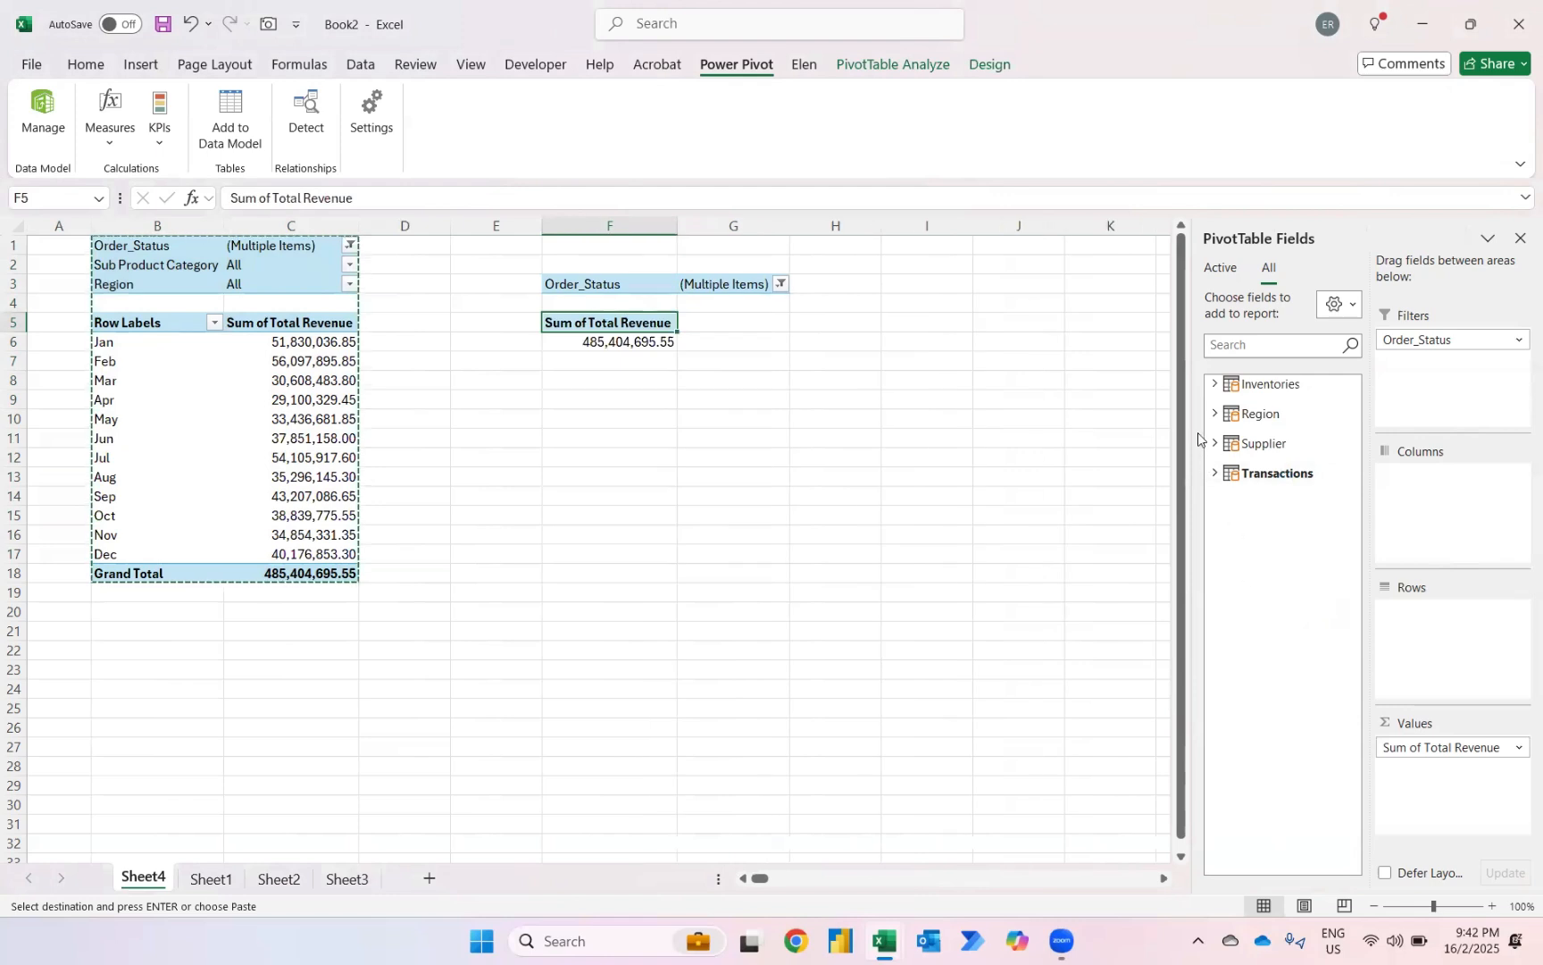
left_click(1214, 414)
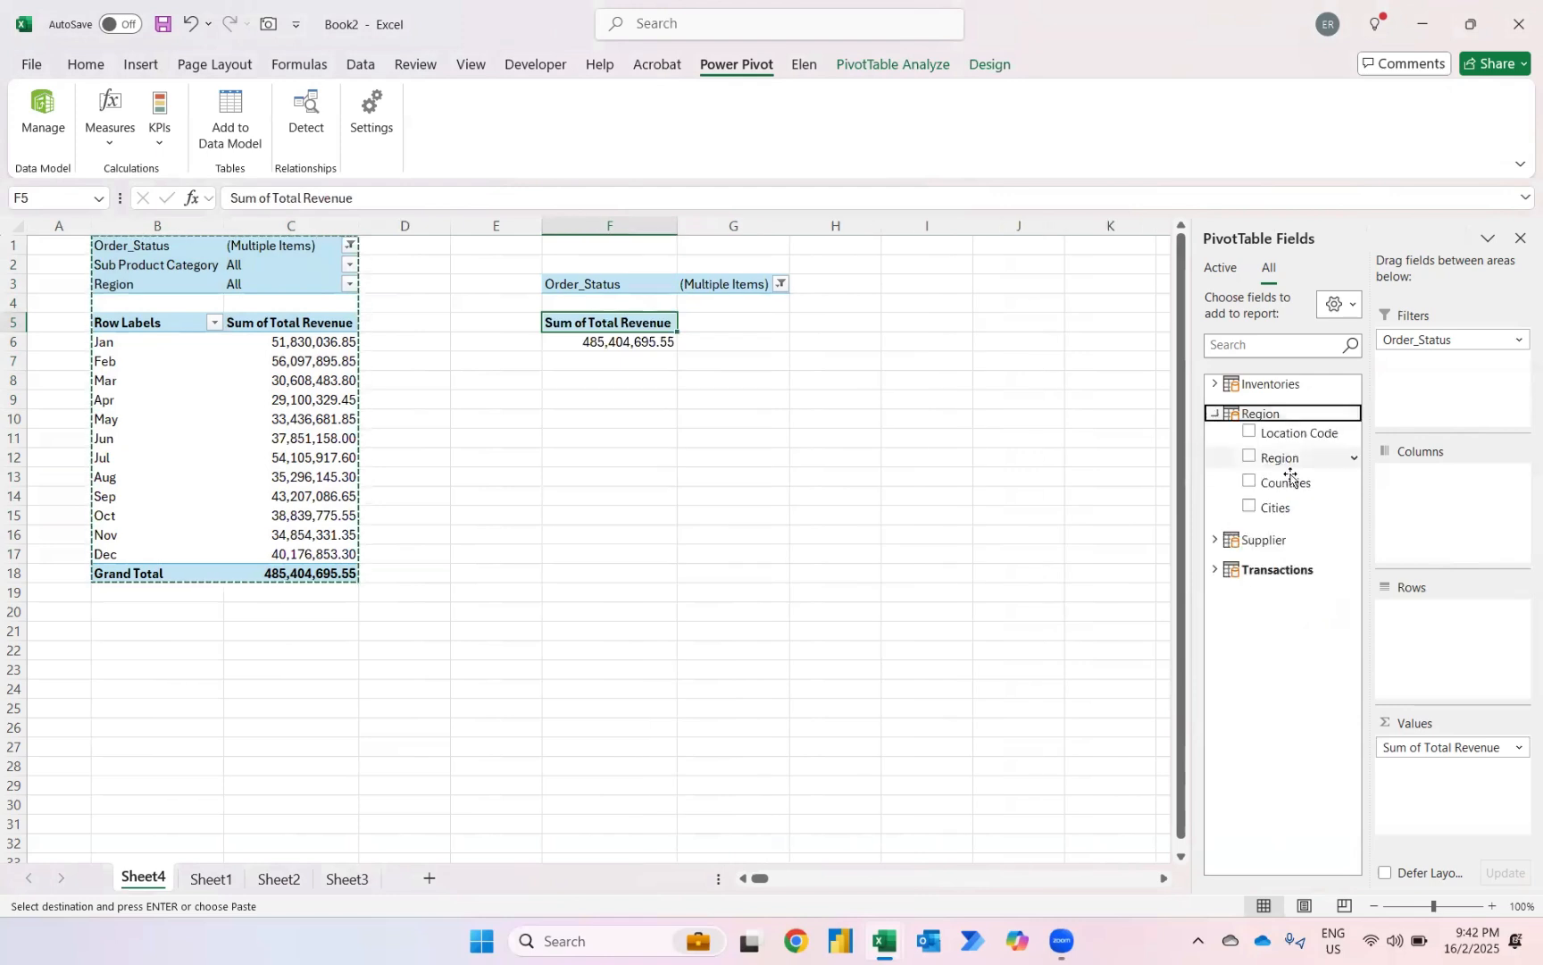
left_click_drag(1295, 489, 1434, 616)
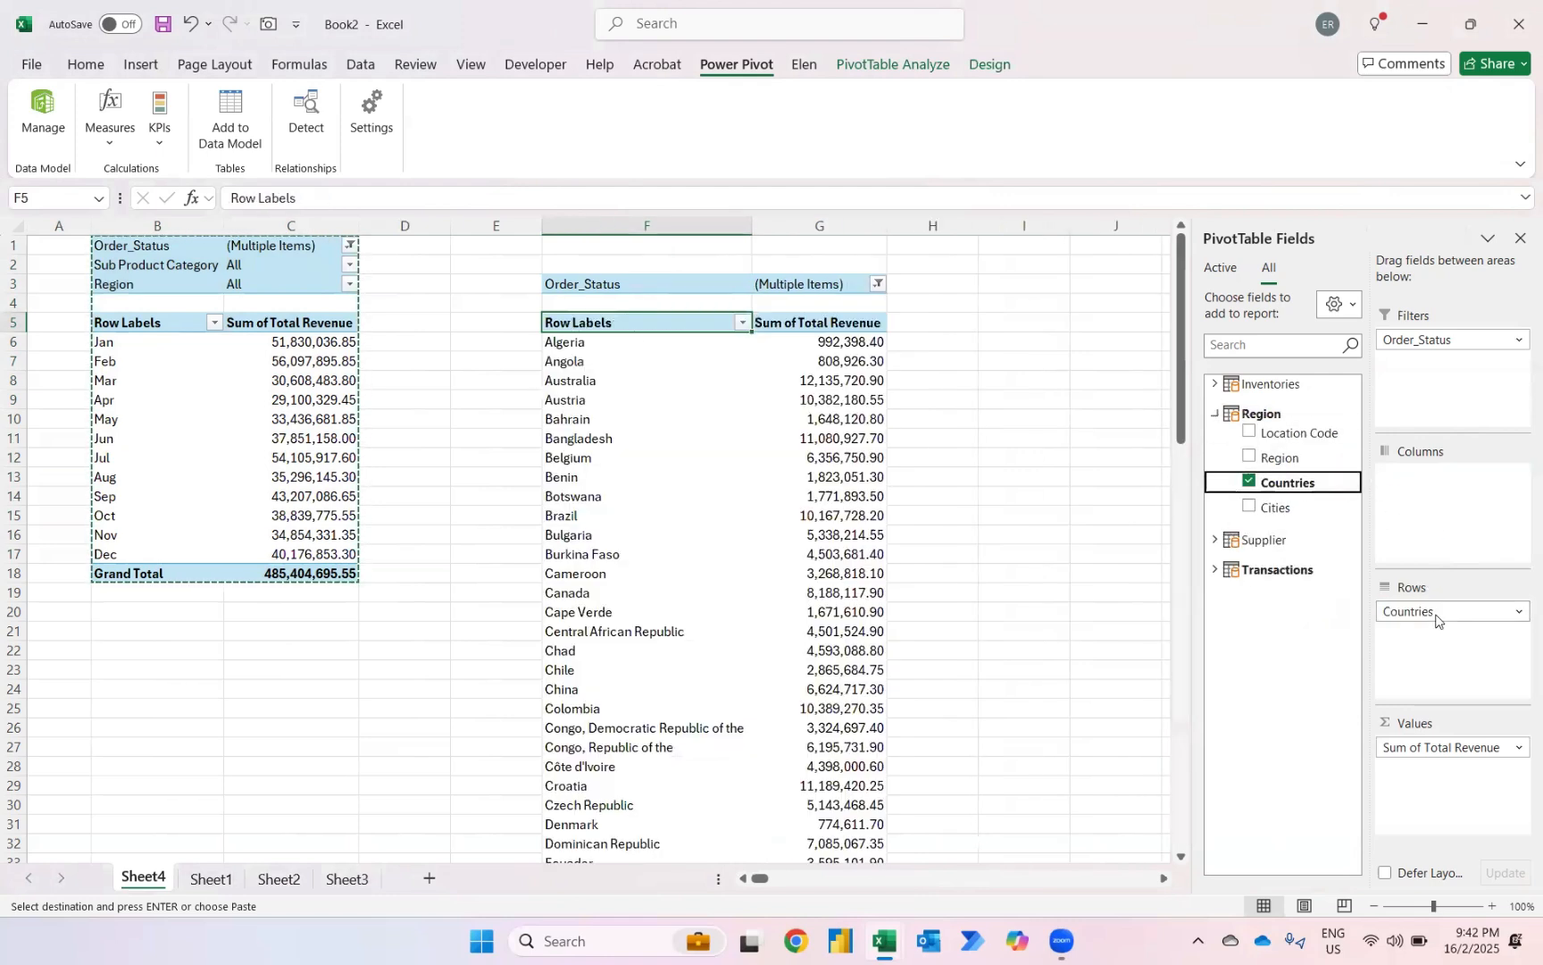
Step: Sort the countries PivotTable by Sum of Total Revenue from largest to smallest
left_click(849, 342)
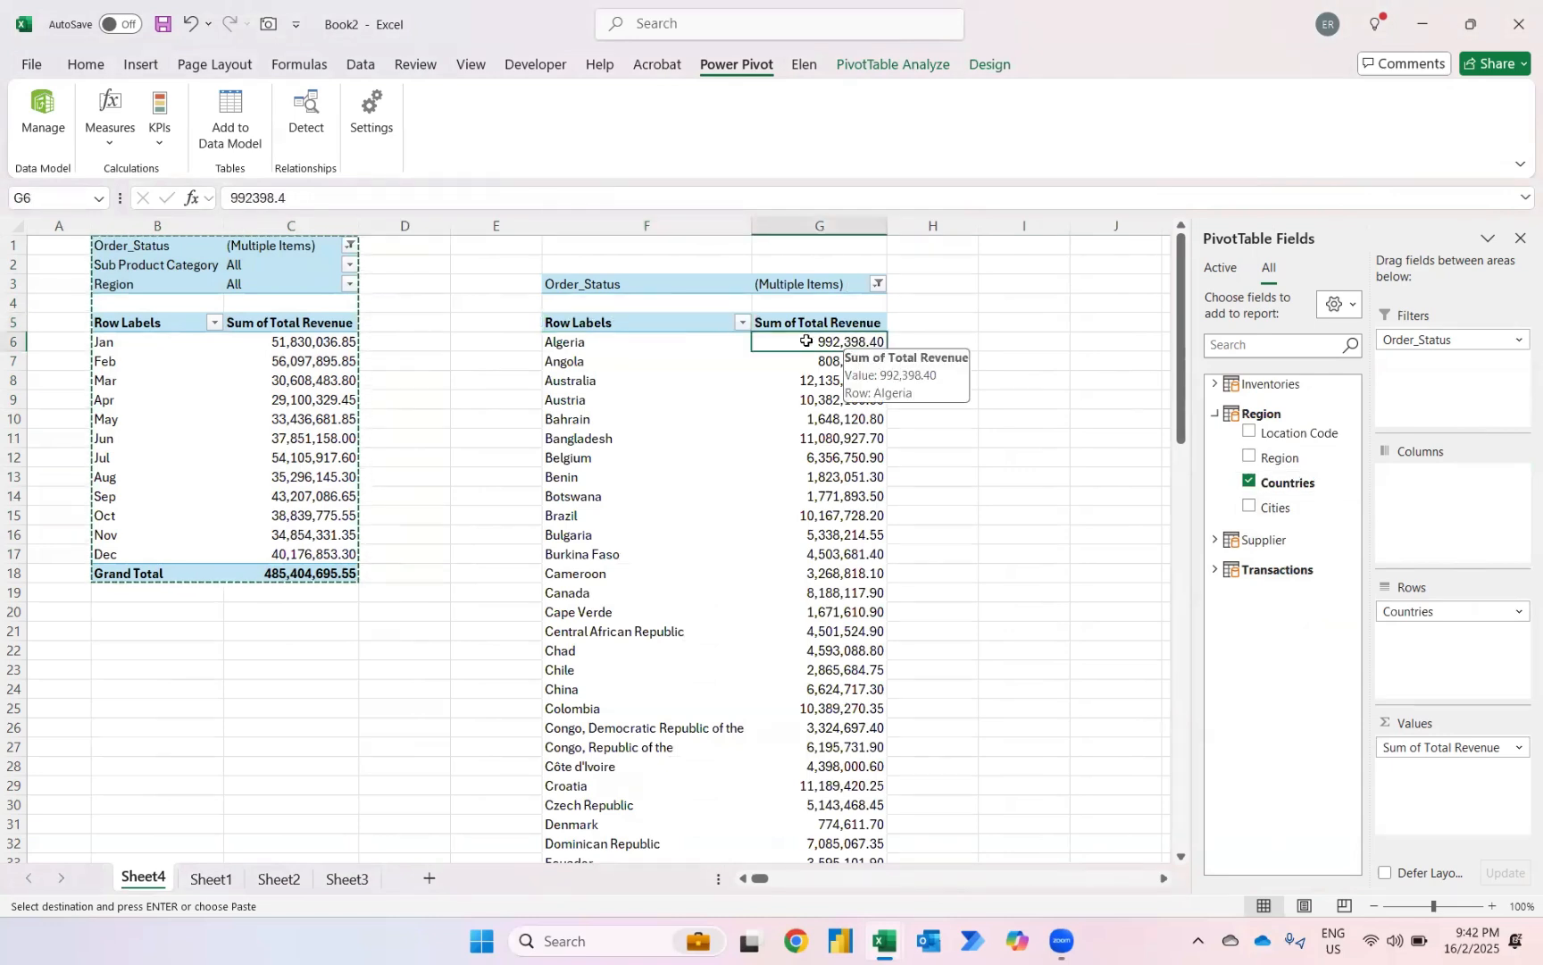
right_click(806, 340)
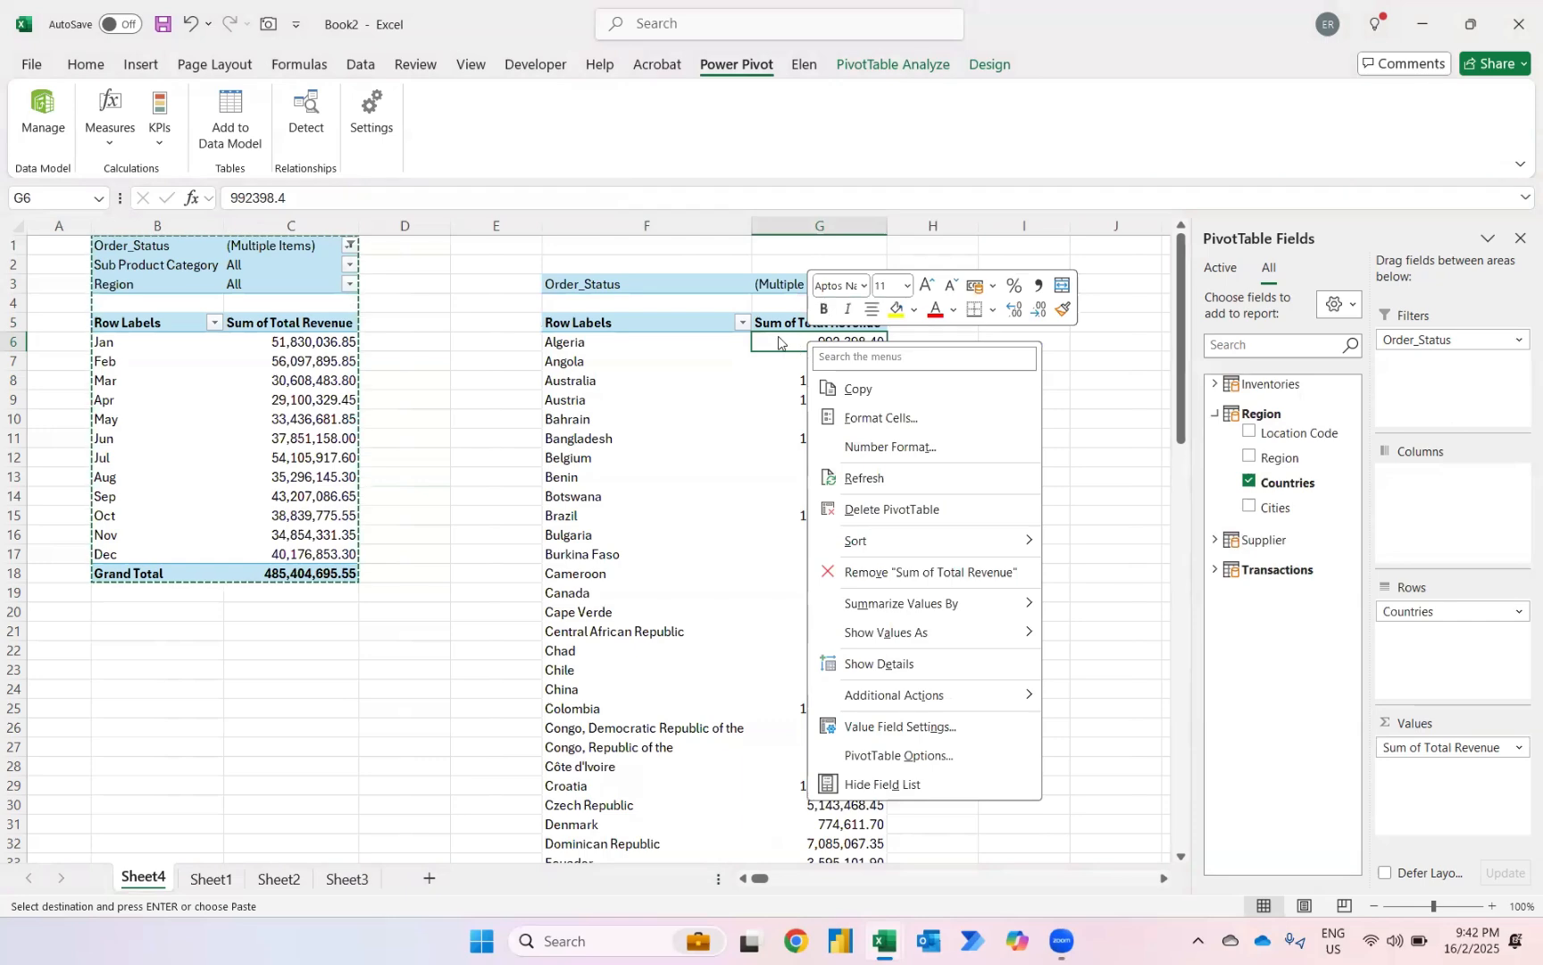
mouse_move(937, 540)
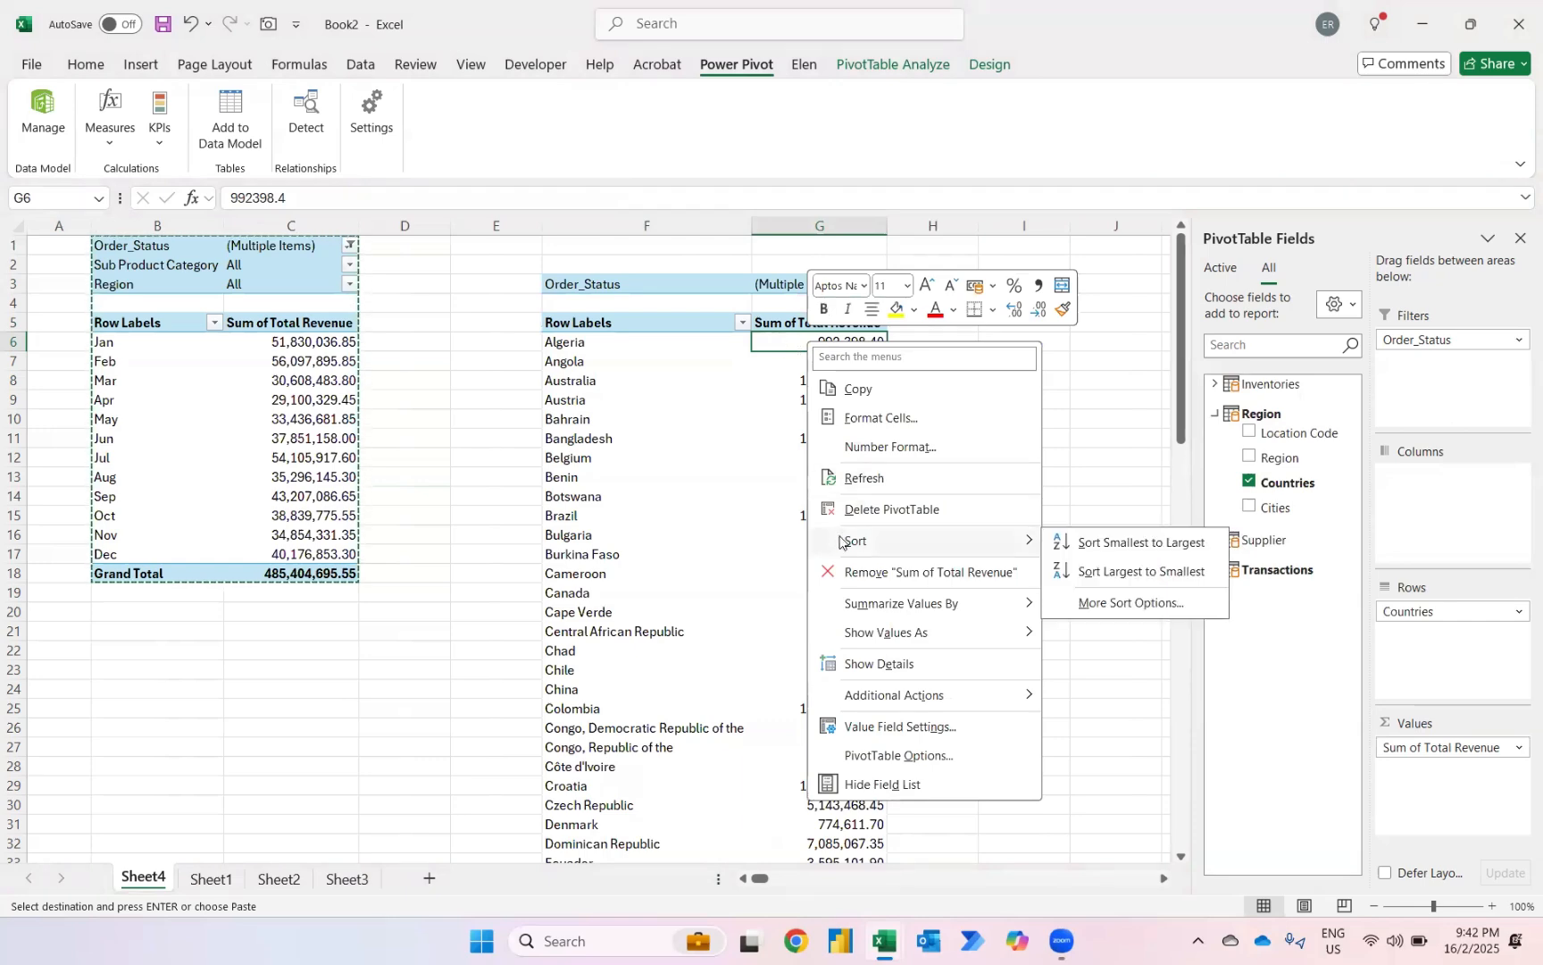
left_click(1109, 571)
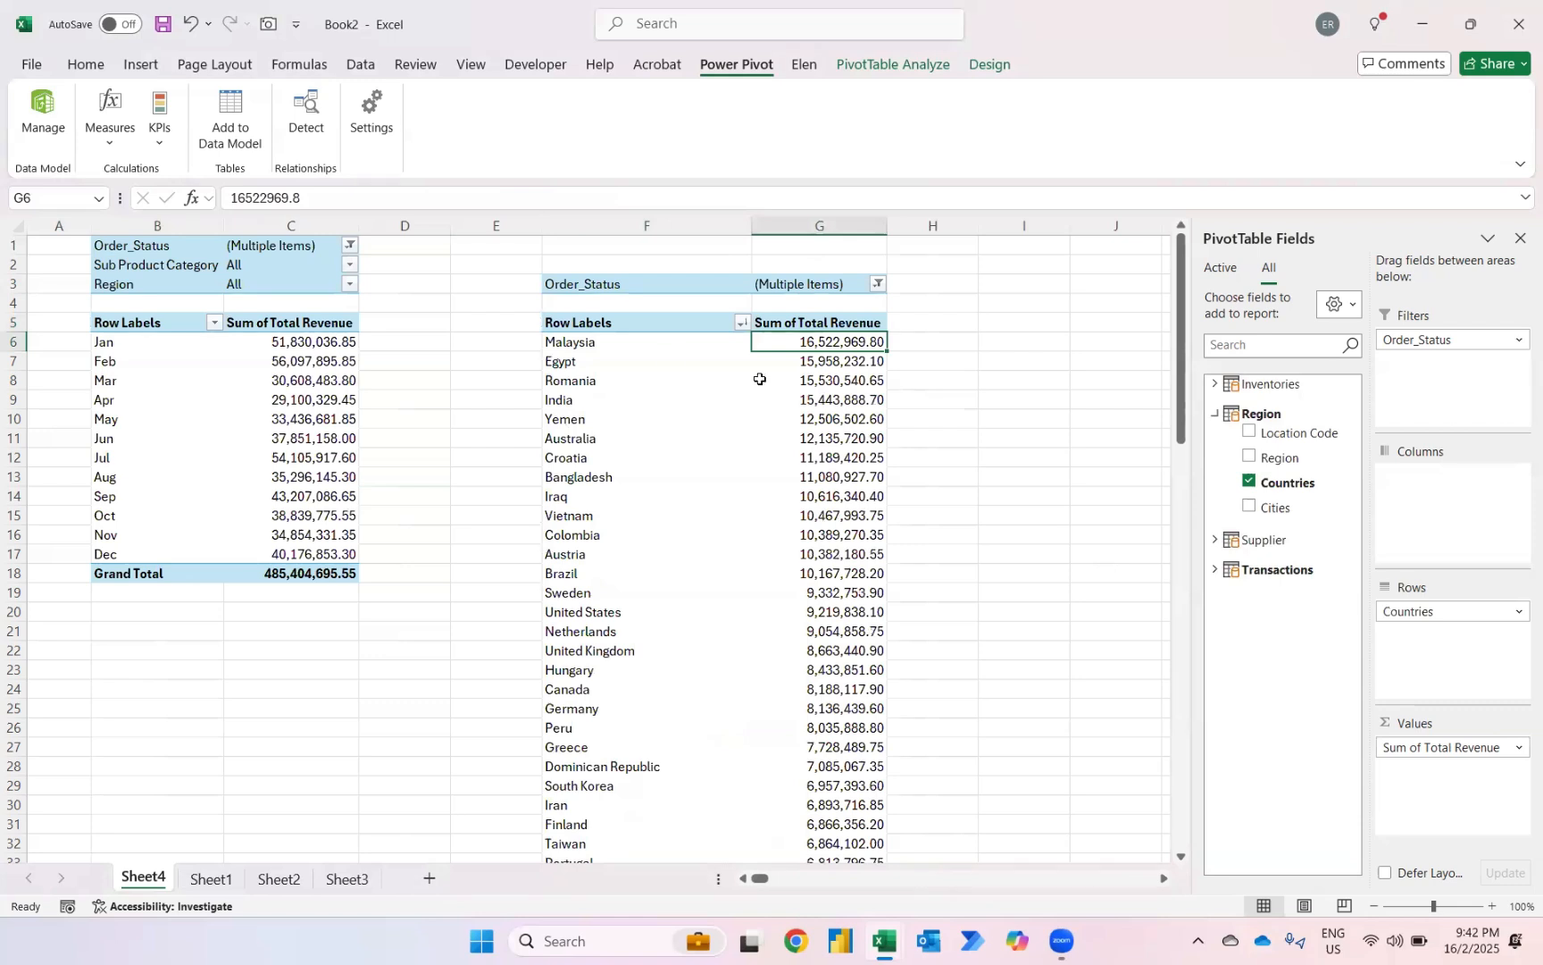
Step: Filter the countries PivotTable to the top 10 items by Sum of Total Revenue
left_click(740, 323)
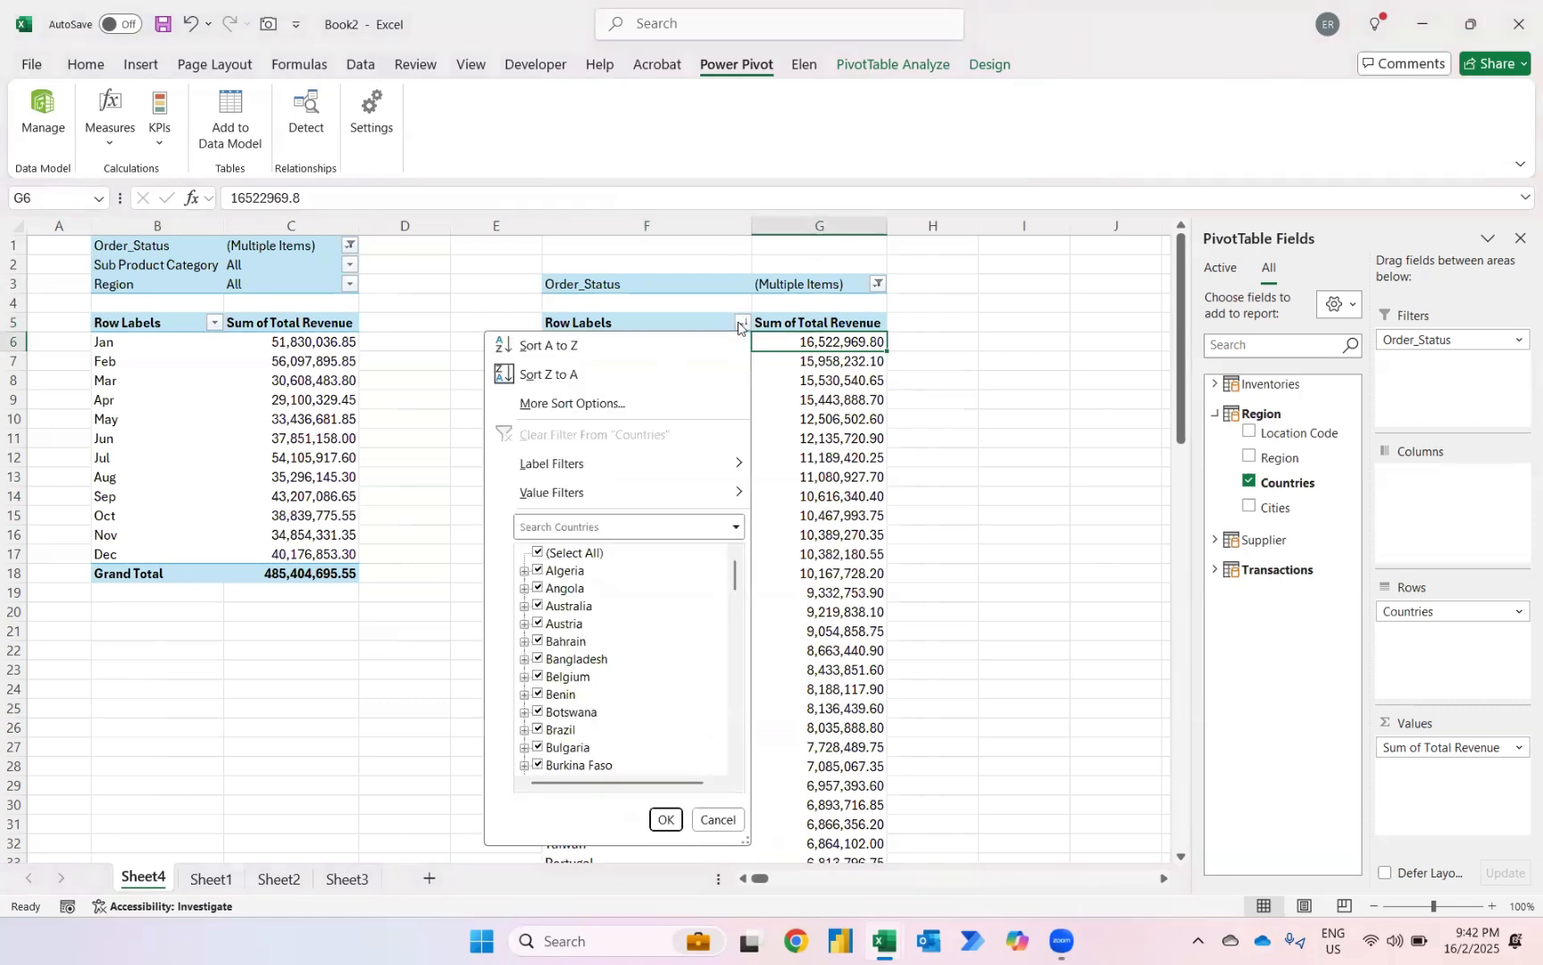
mouse_move(630, 490)
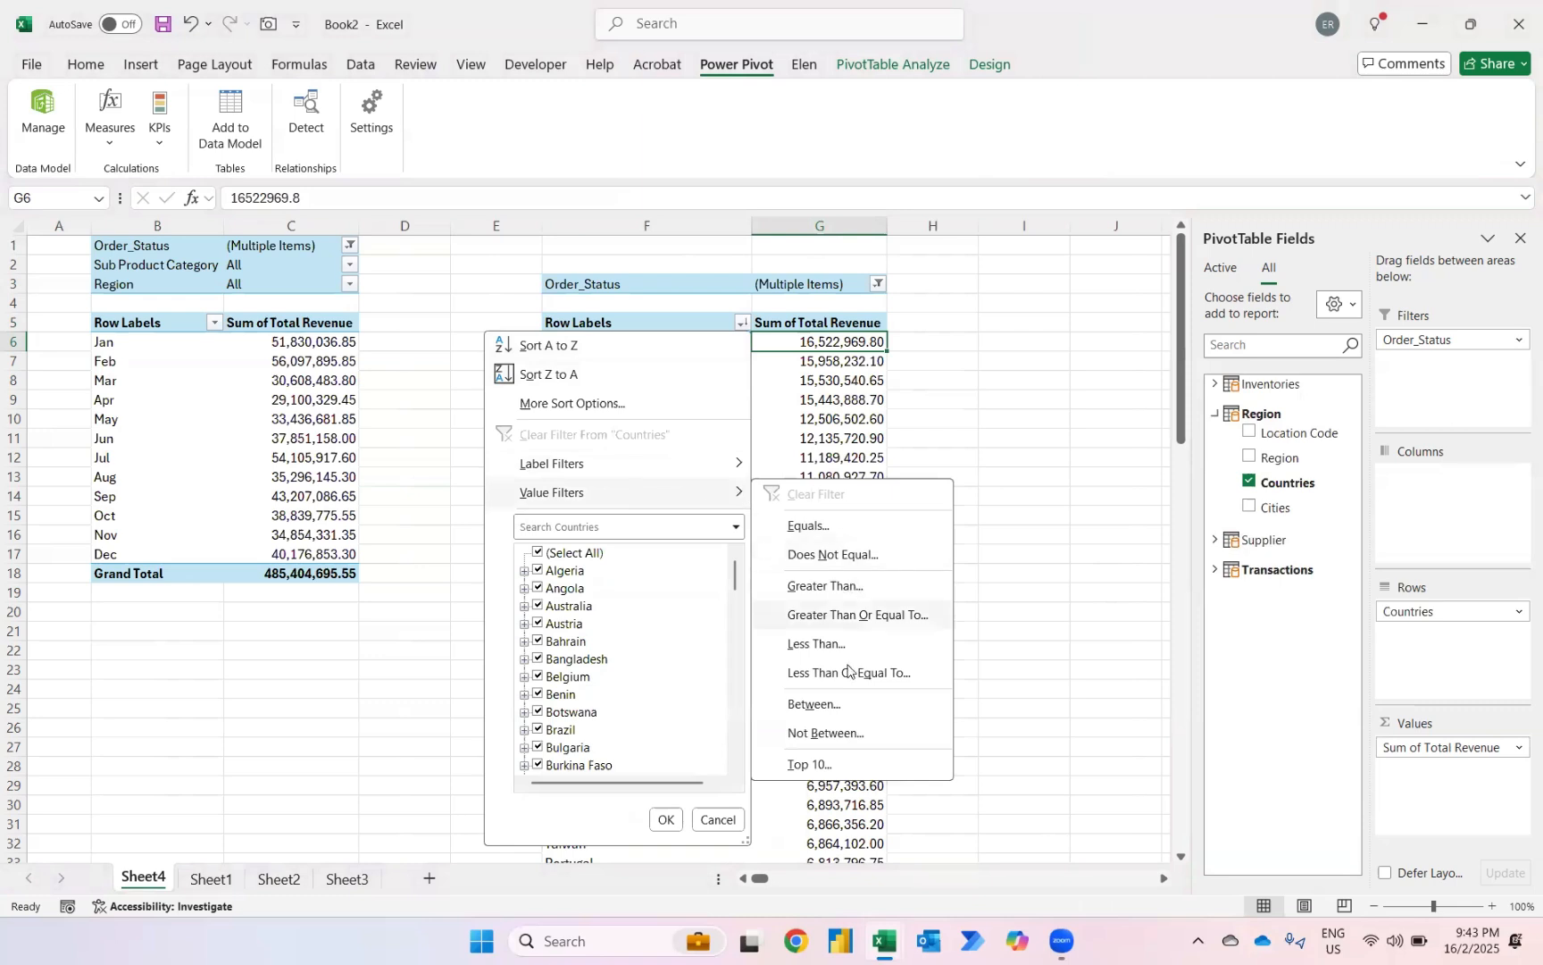
left_click(806, 766)
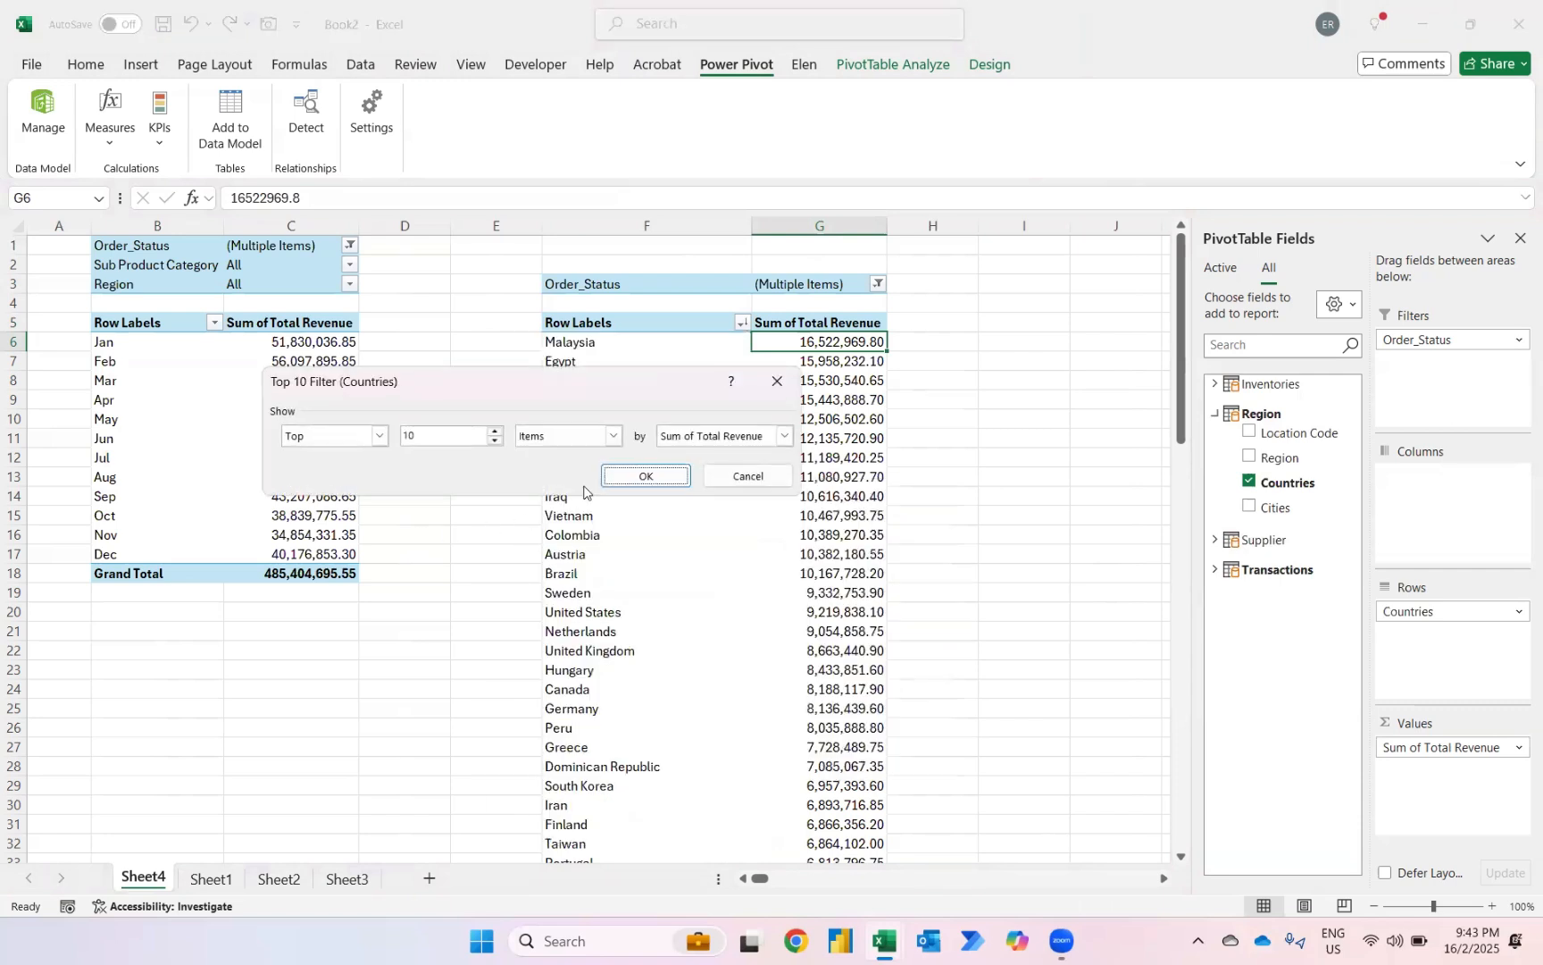
left_click(617, 476)
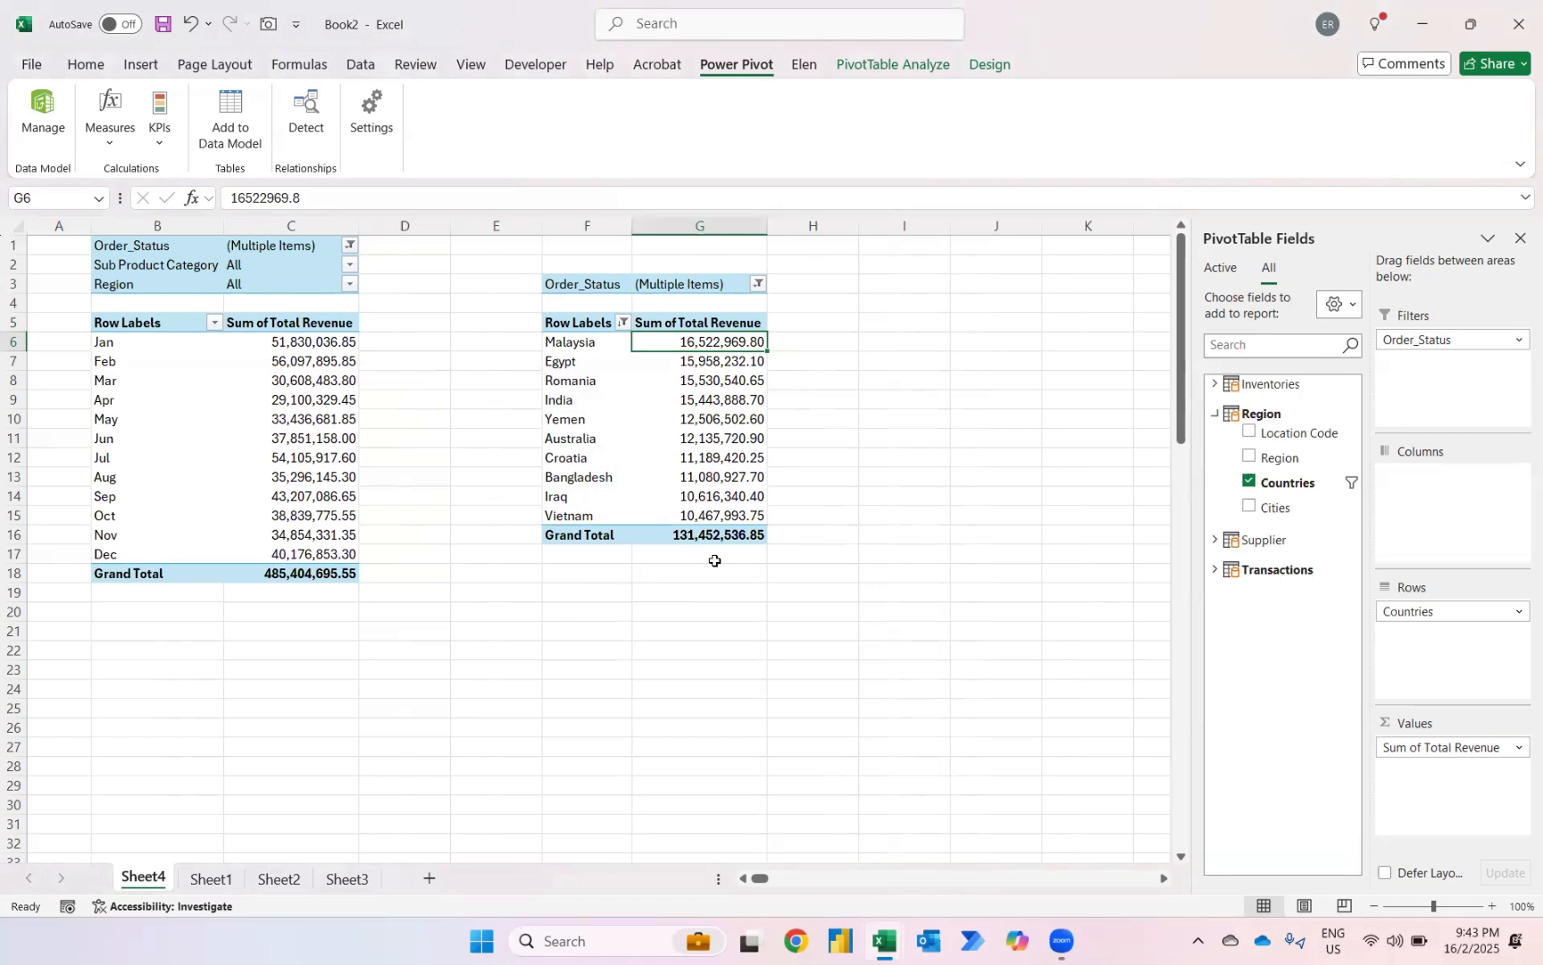
Step: Copy the whole countries PivotTable to cell I3 and remove Countries from the copy's rows
key("ctrl+Down")
key("ctrl+shift+Up")
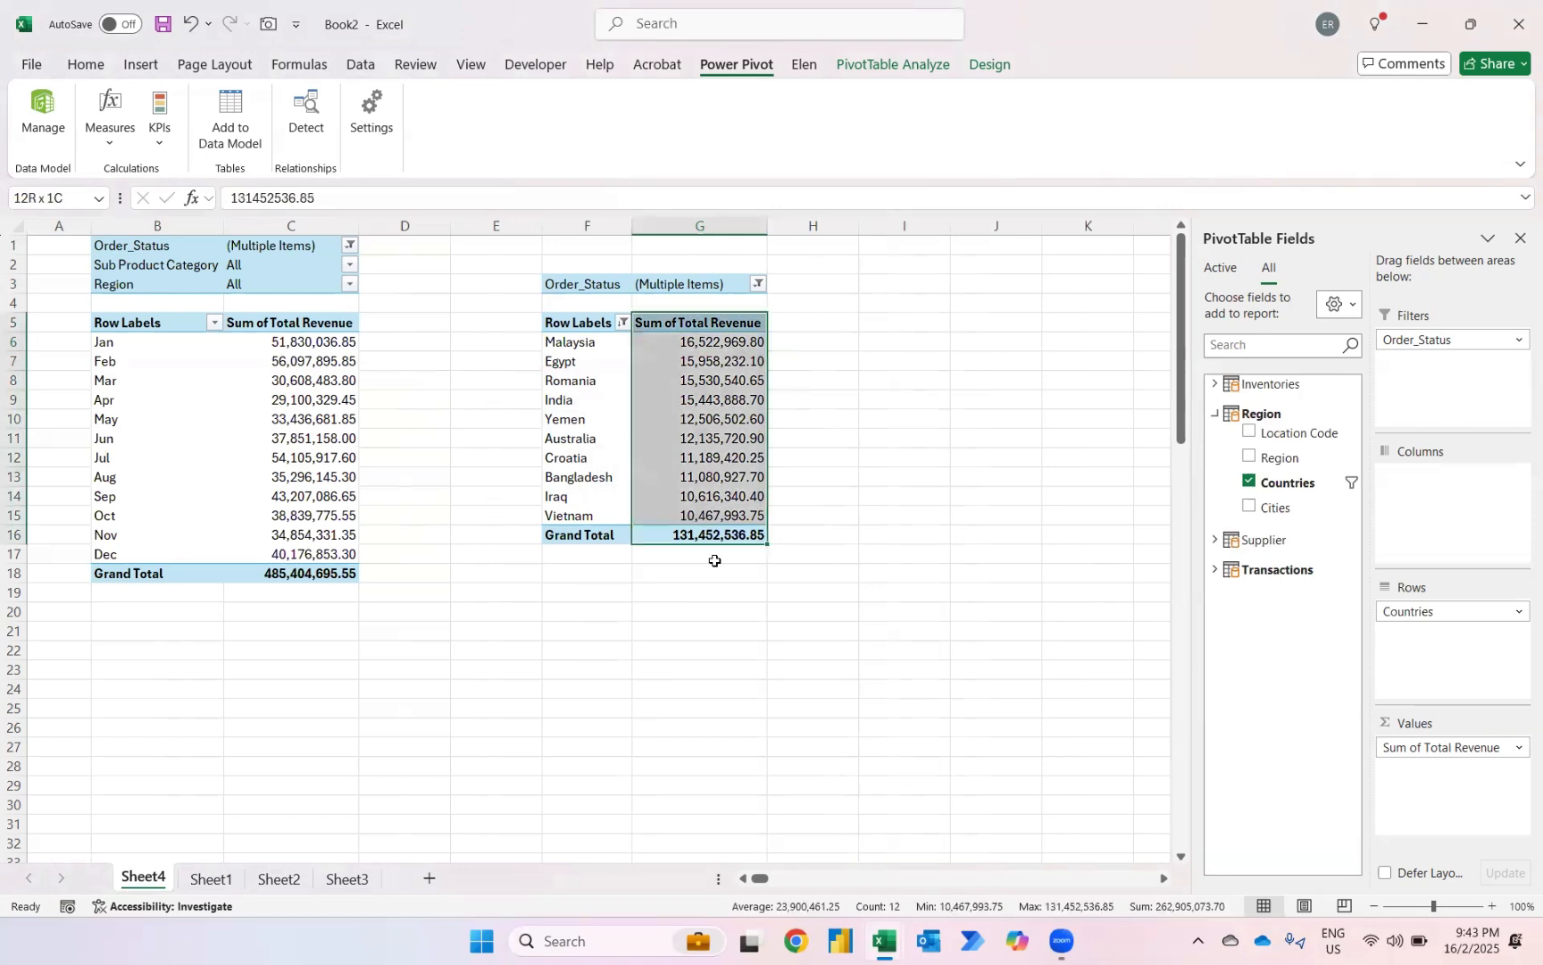
key("ctrl+shift+Up")
key("shift+Left")
key("ctrl+c")
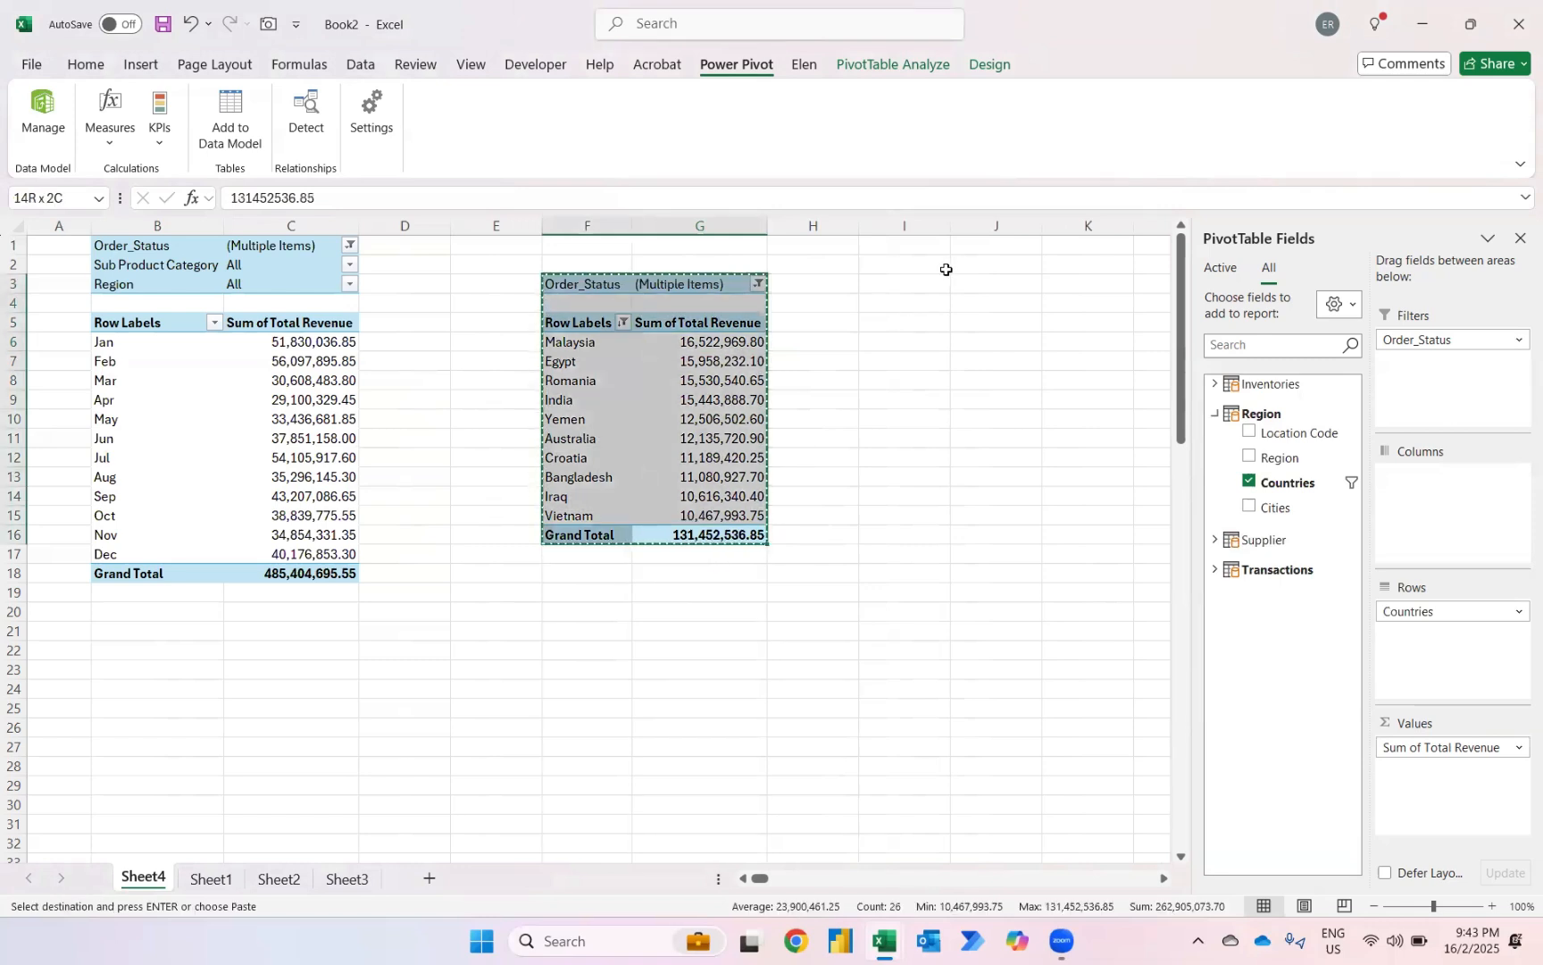
left_click(910, 277)
key("ctrl+v")
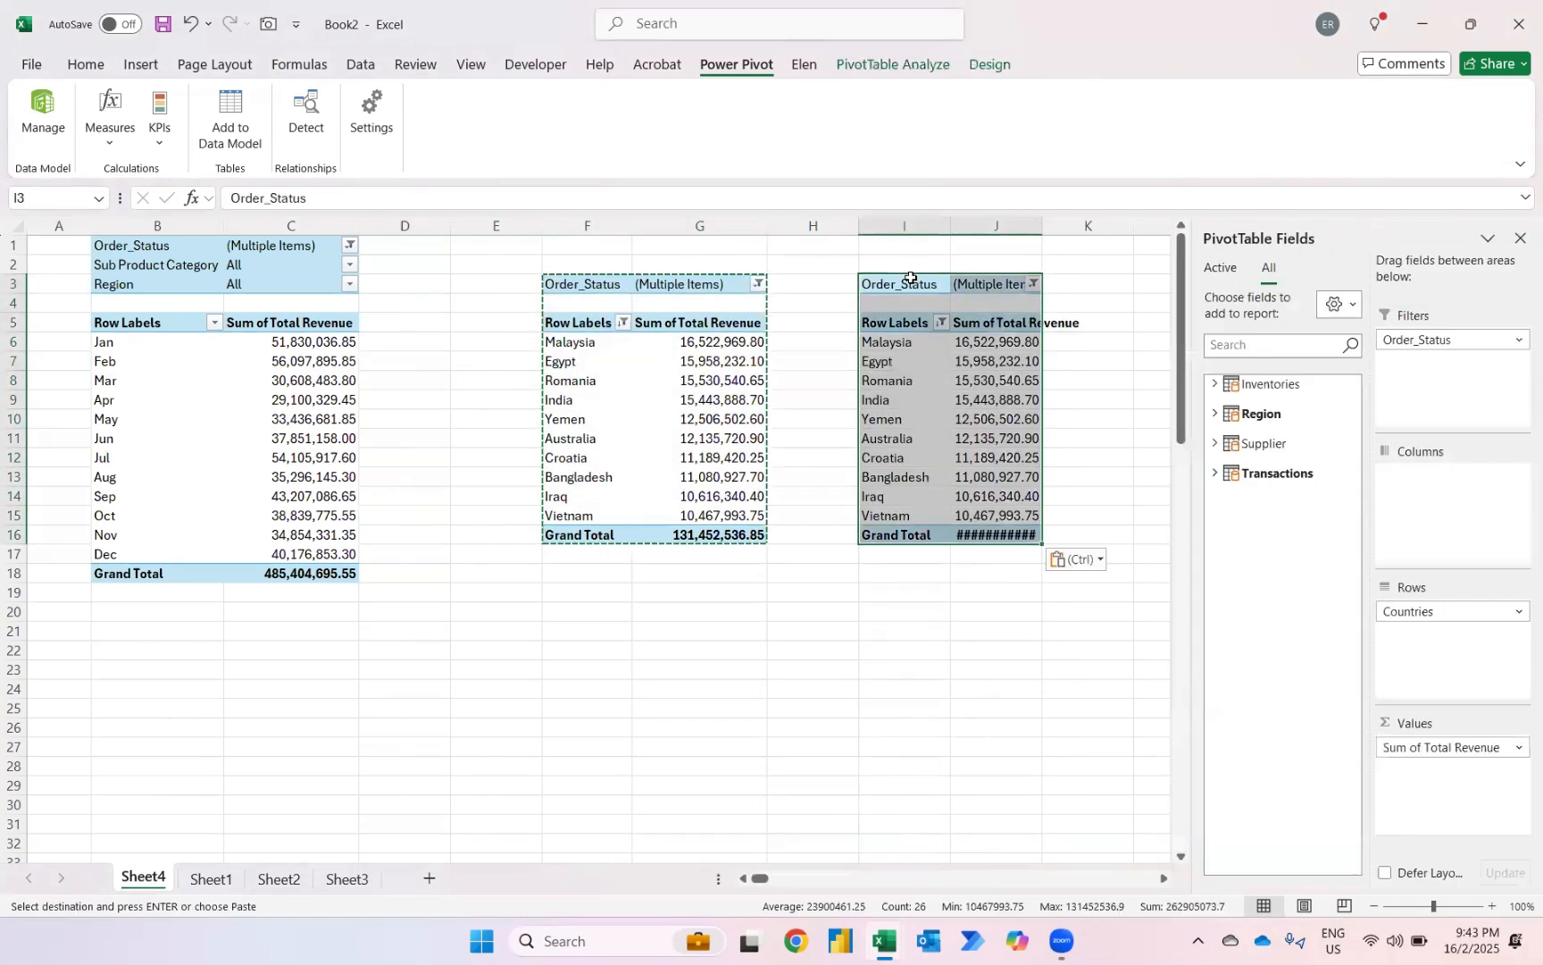
left_click_drag(1412, 613, 1317, 595)
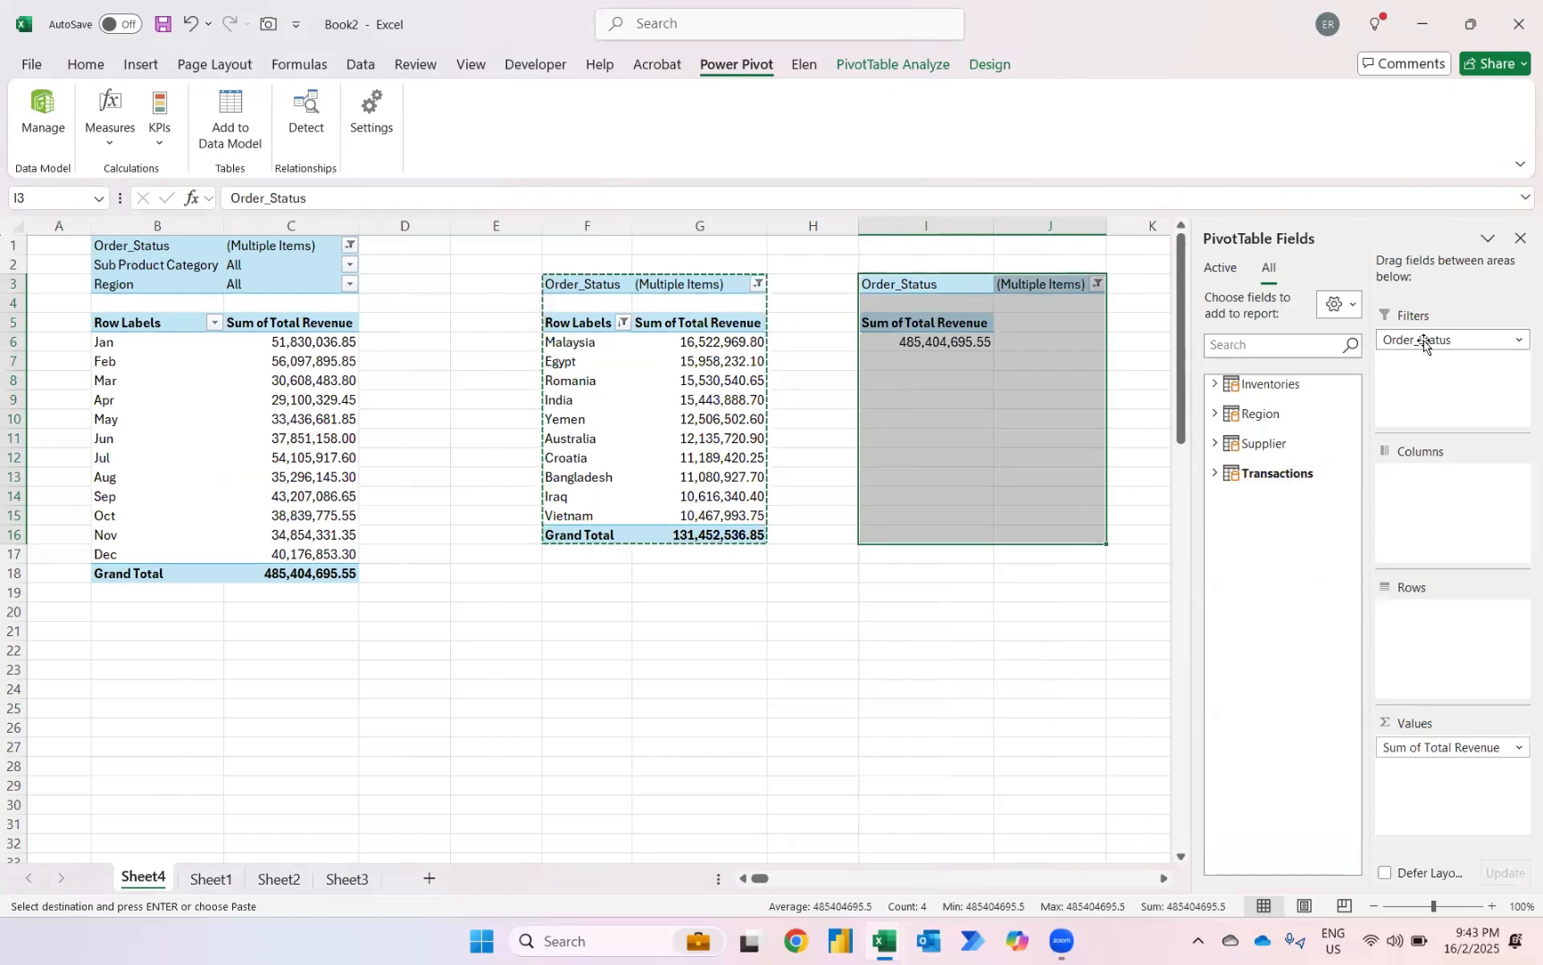
Step: Remove the Order_Status filter from the PivotTable in column I and add it back from the Transactions table
left_click_drag(1424, 344, 1306, 510)
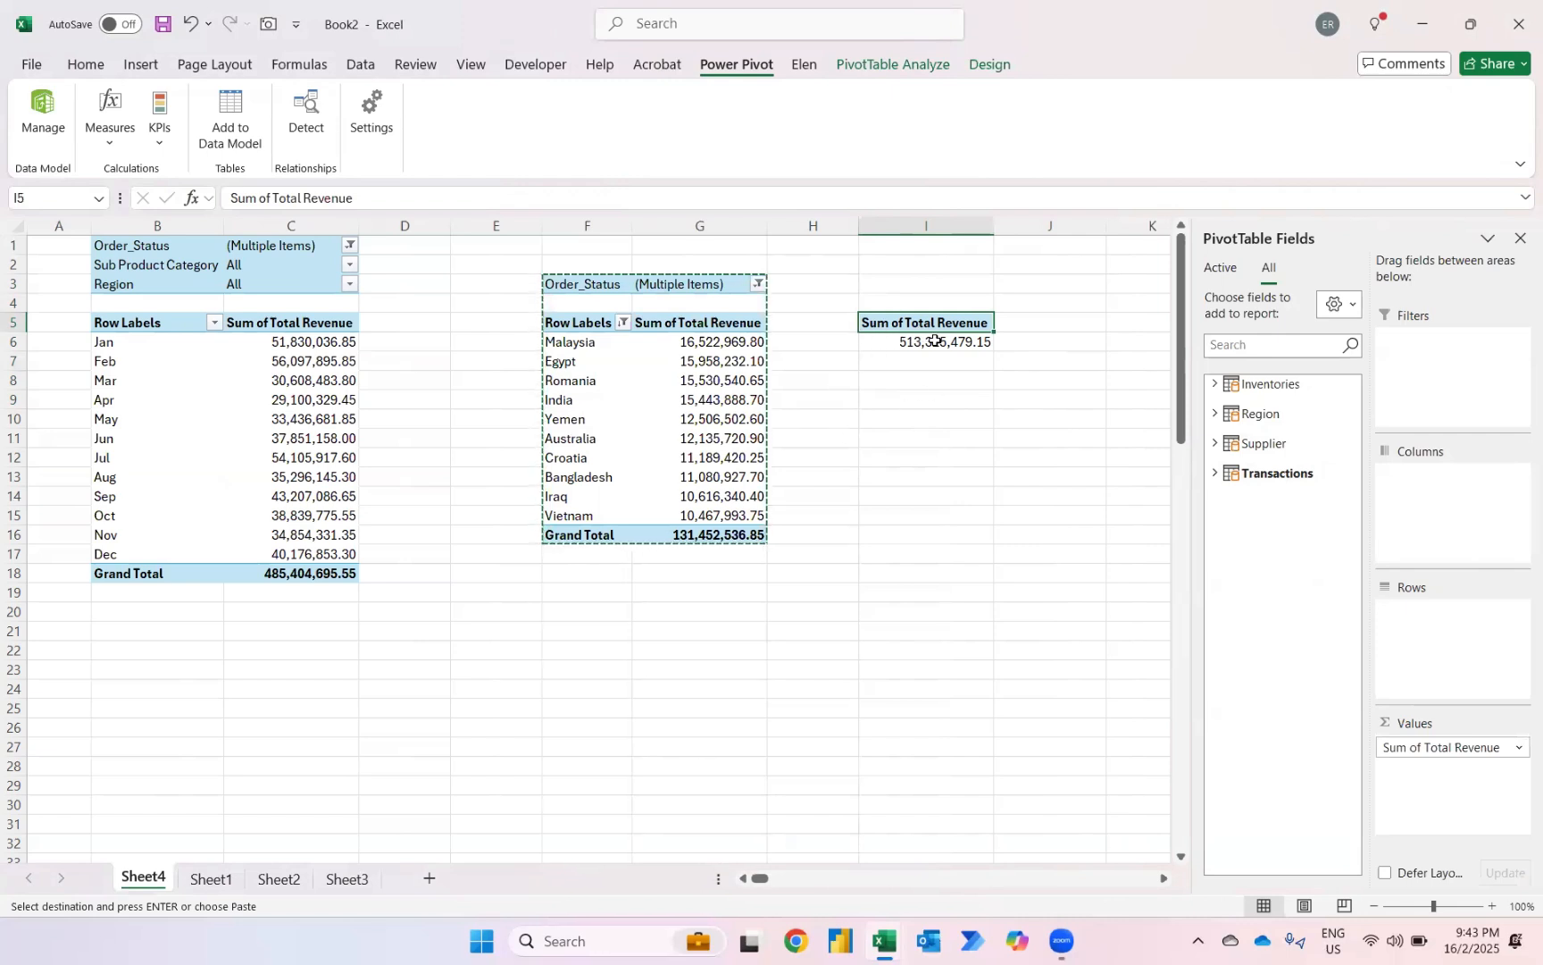
left_click(1213, 385)
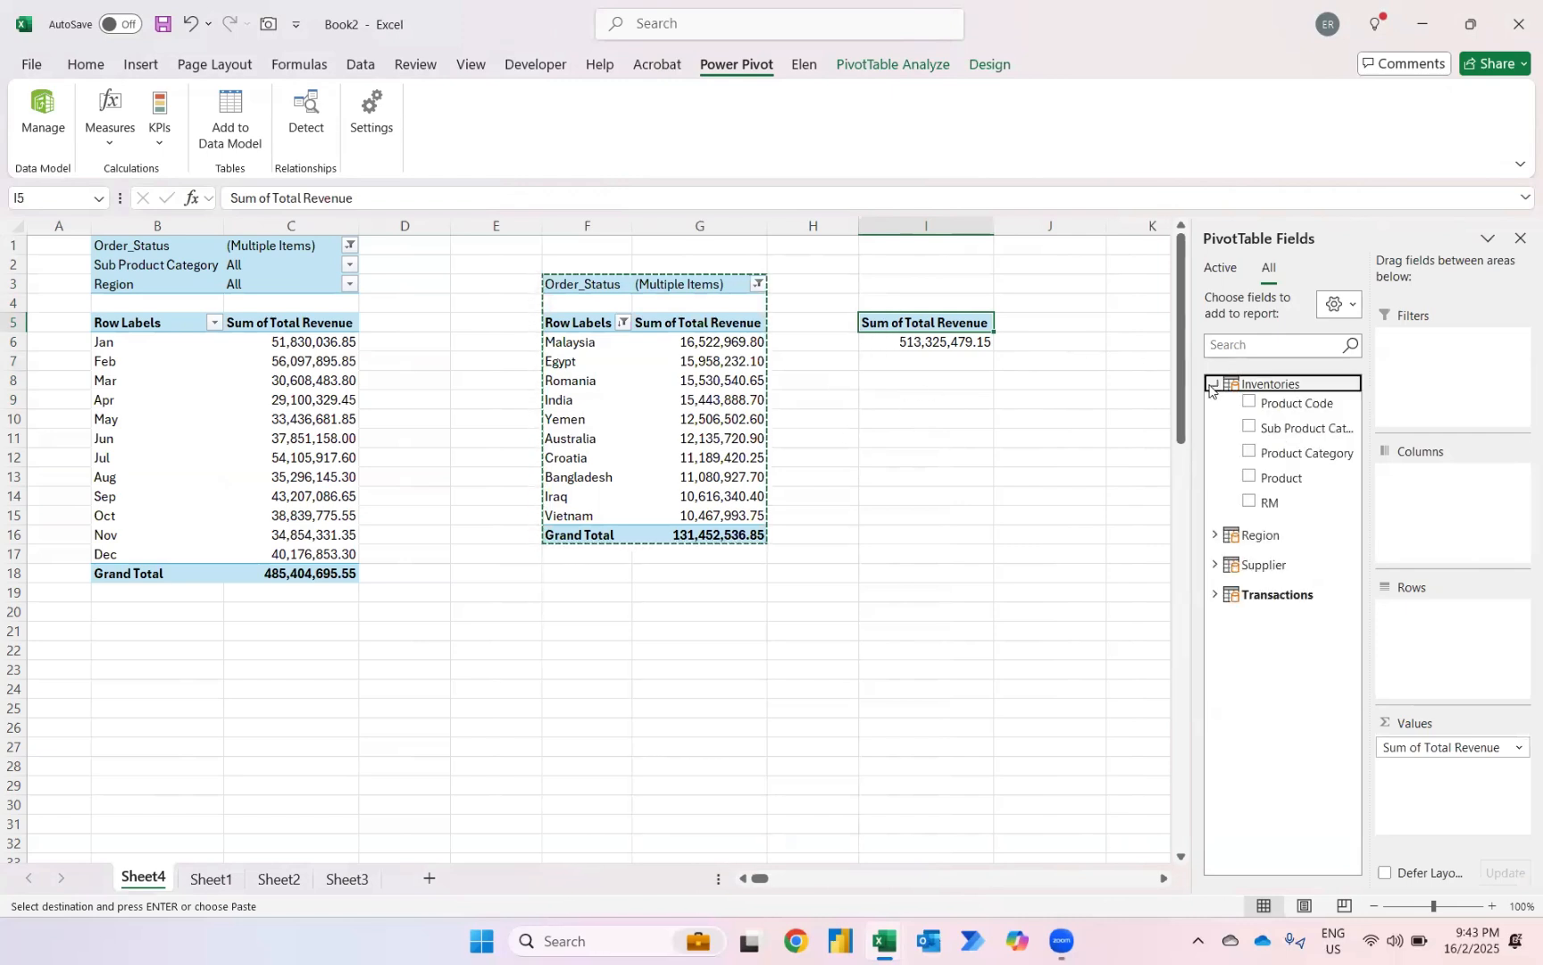
left_click(1213, 385)
left_click(1213, 475)
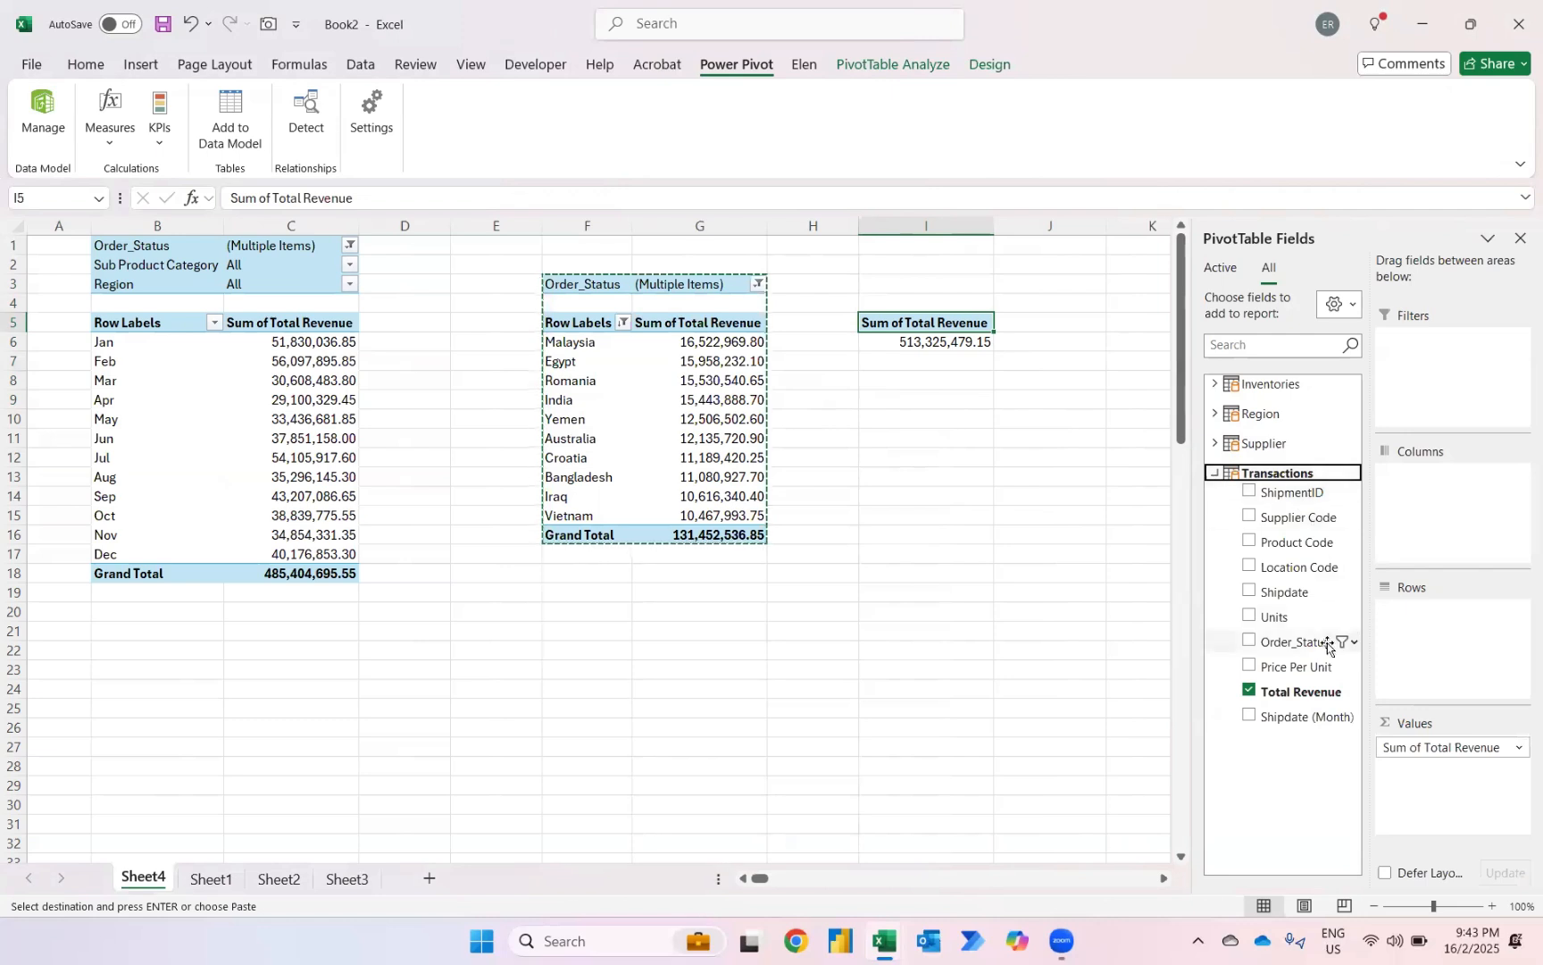
left_click_drag(1301, 653, 1451, 369)
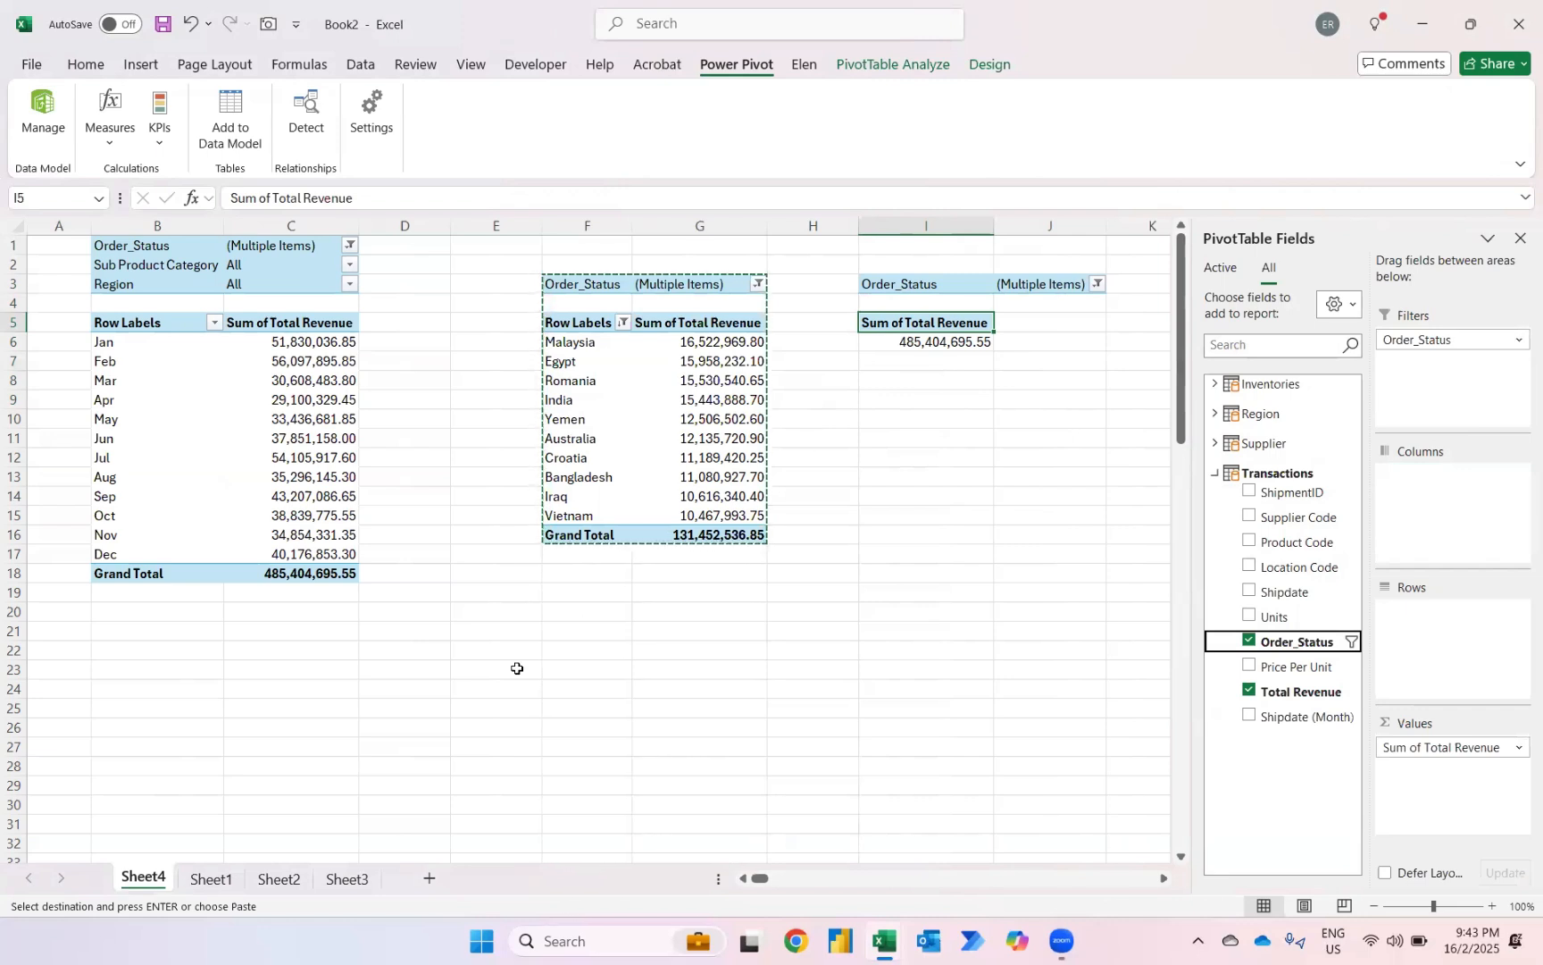
left_click(459, 711)
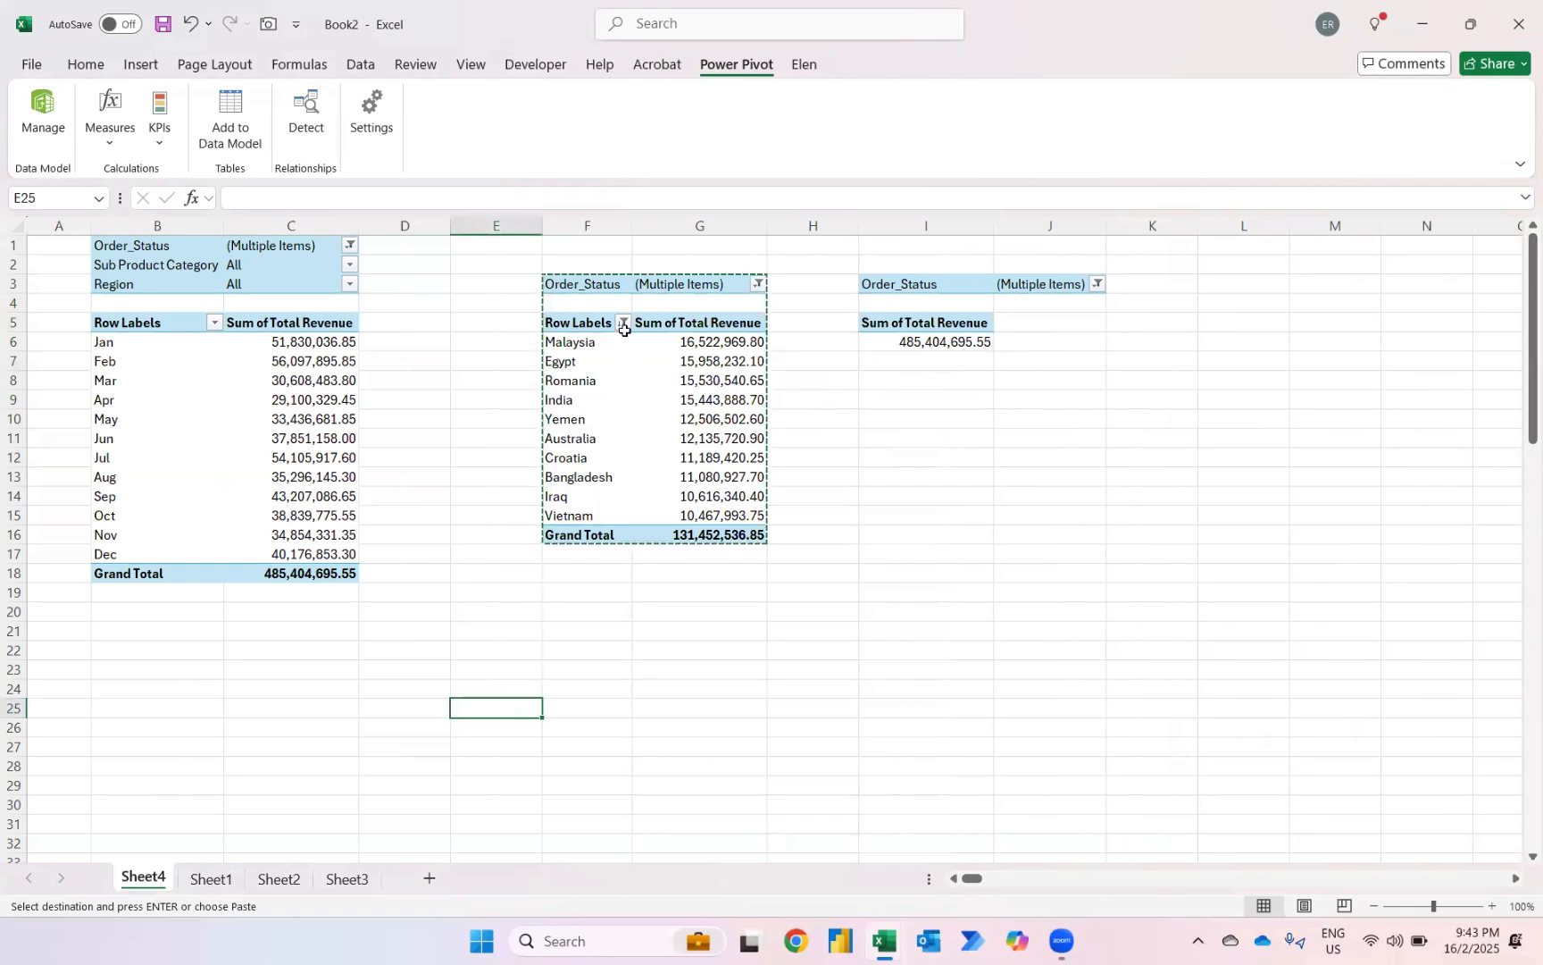
Step: Delete the empty Sheet2 and Sheet3, and move Sheet1 in front of Sheet4
left_click(212, 880)
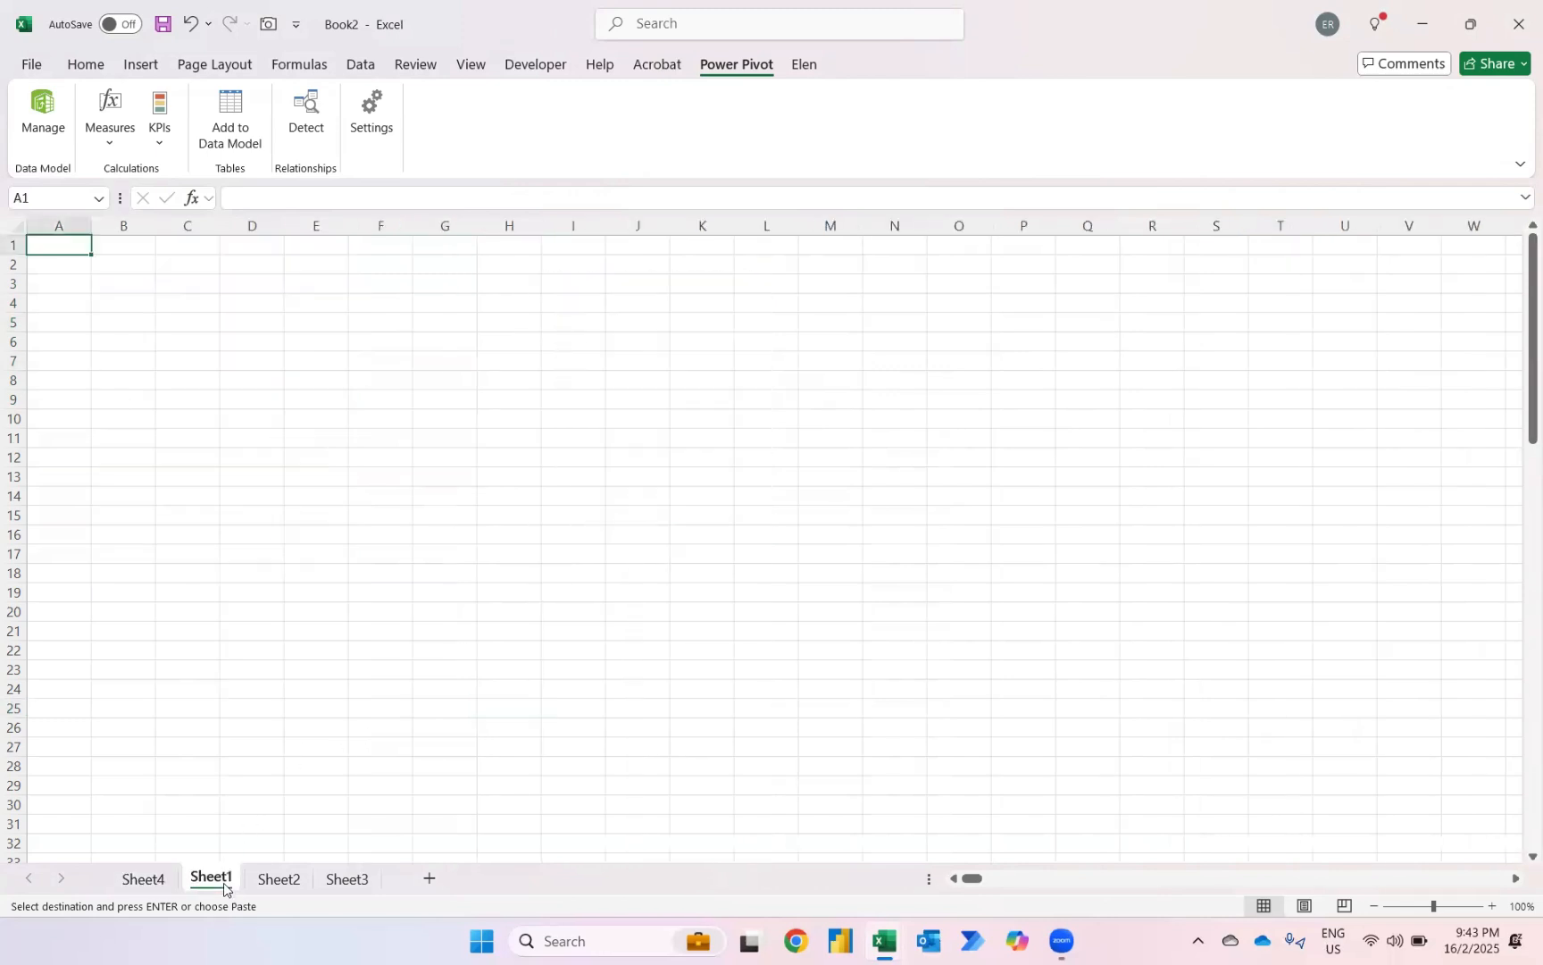
left_click(281, 879)
left_click(324, 884, "ctrl")
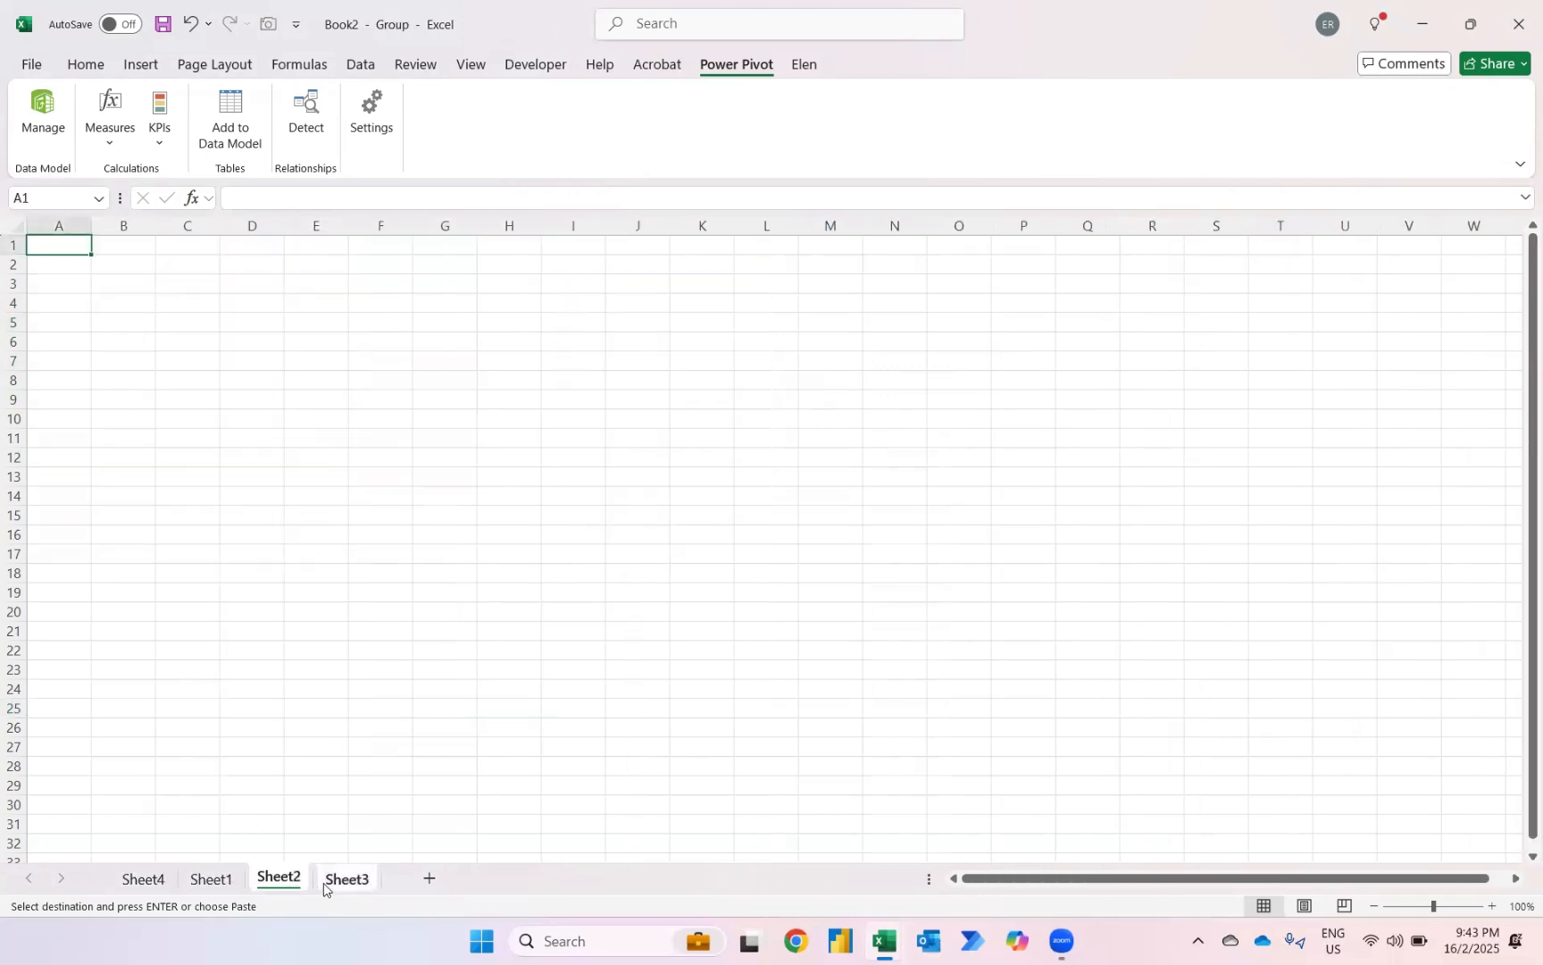
key("alt+e")
key("l")
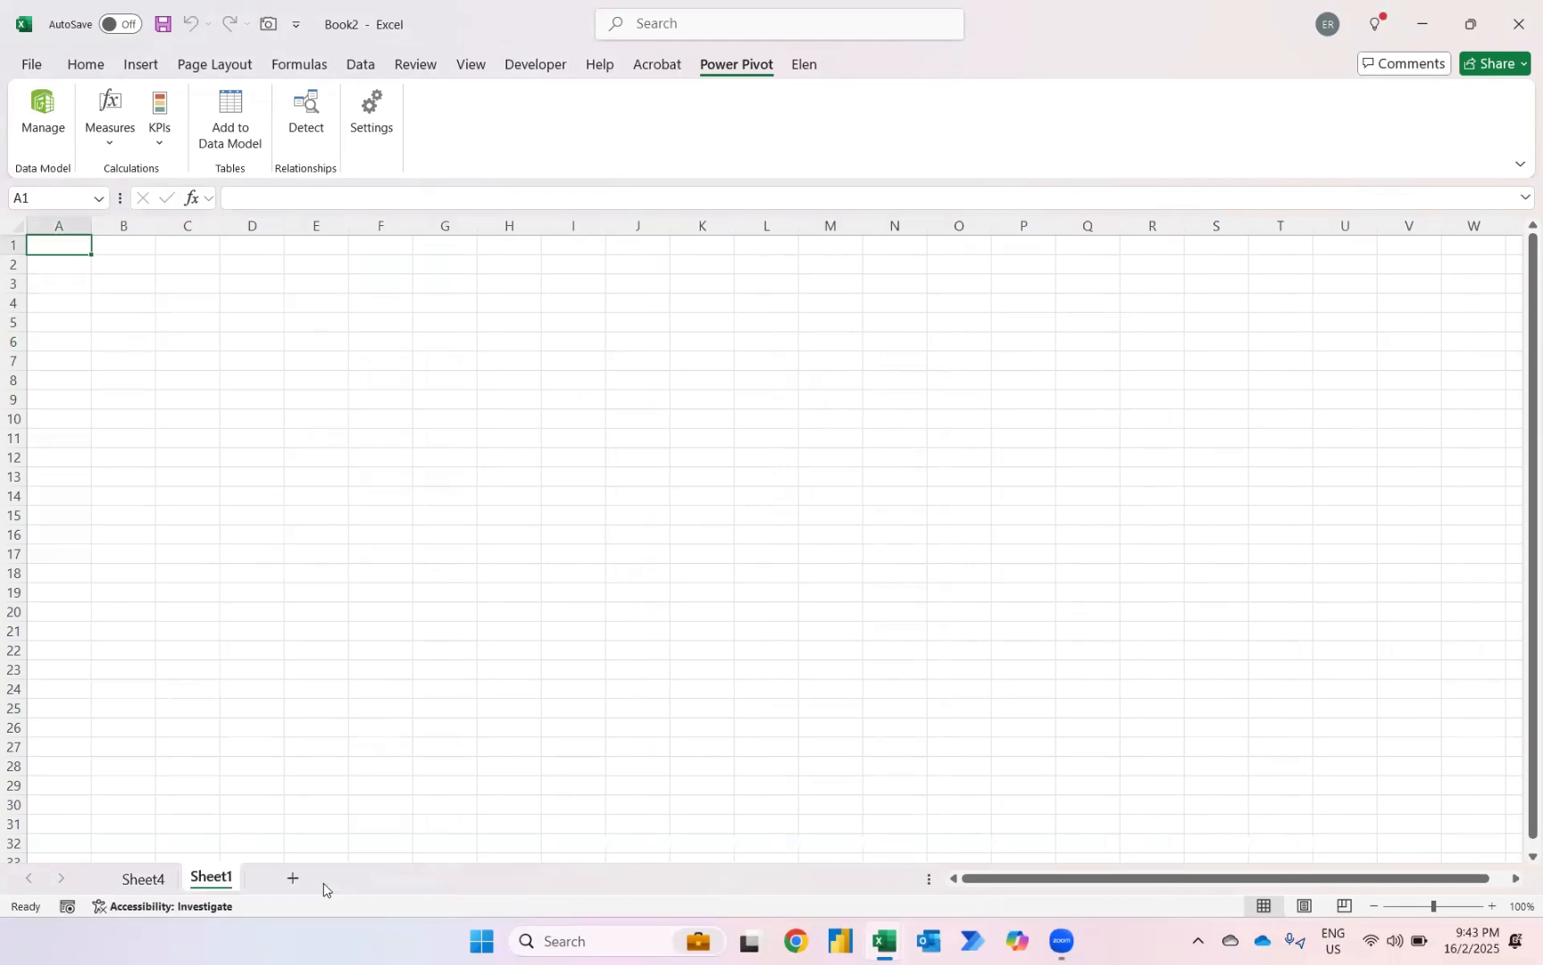
left_click_drag(199, 884, 112, 880)
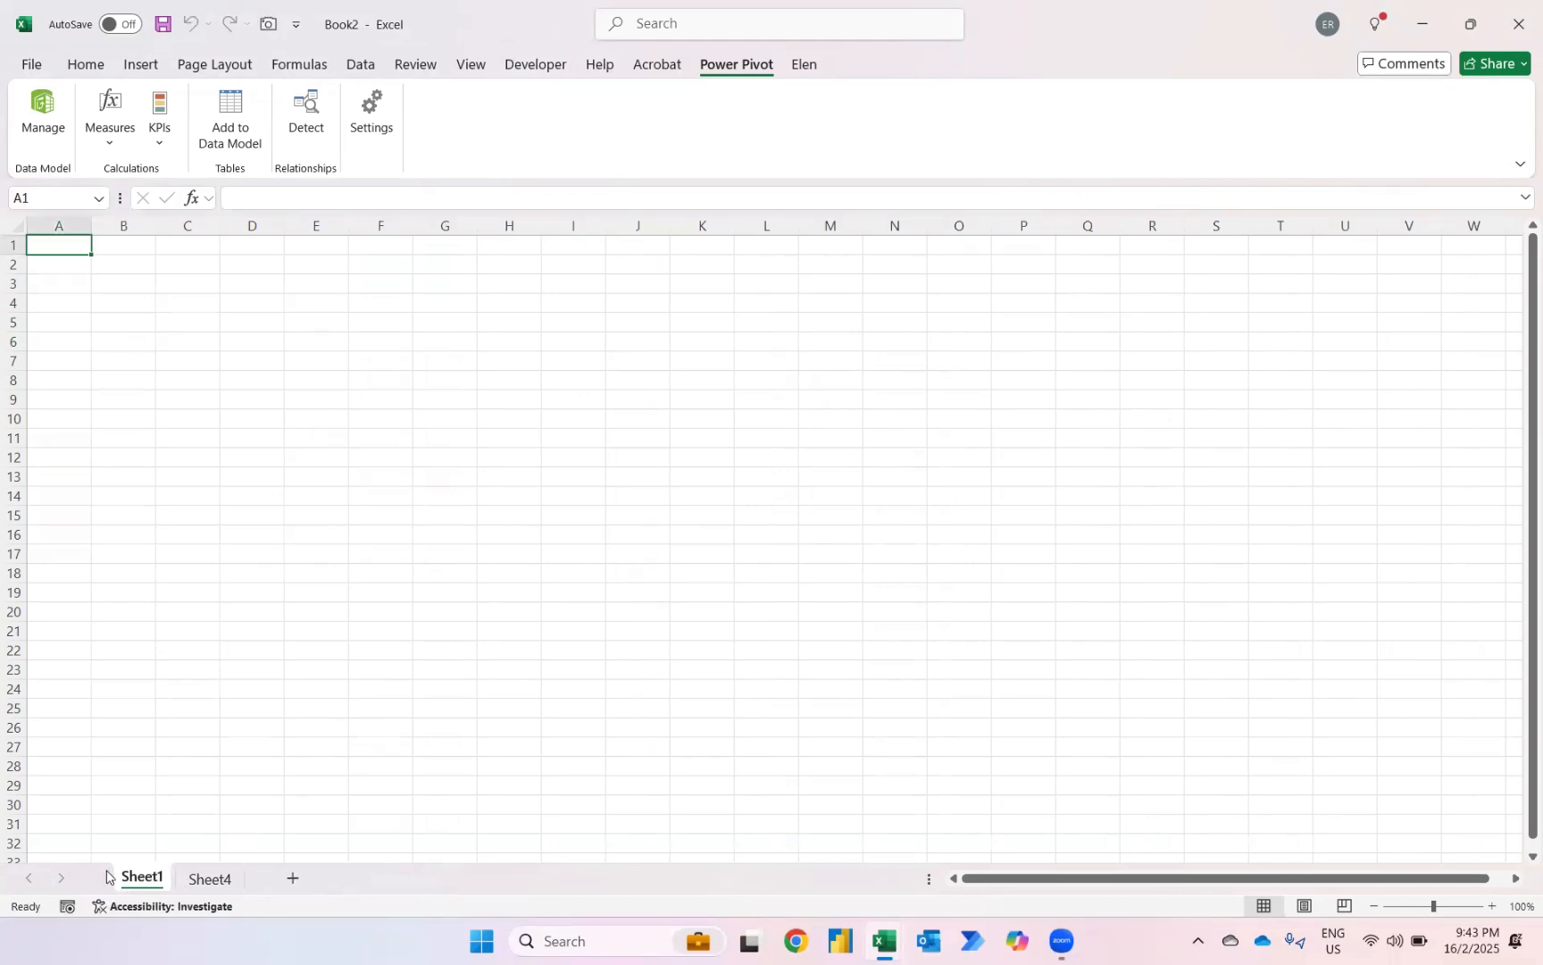
Step: Rename Sheet4, which holds the PivotTables, as Workings
left_click(201, 882)
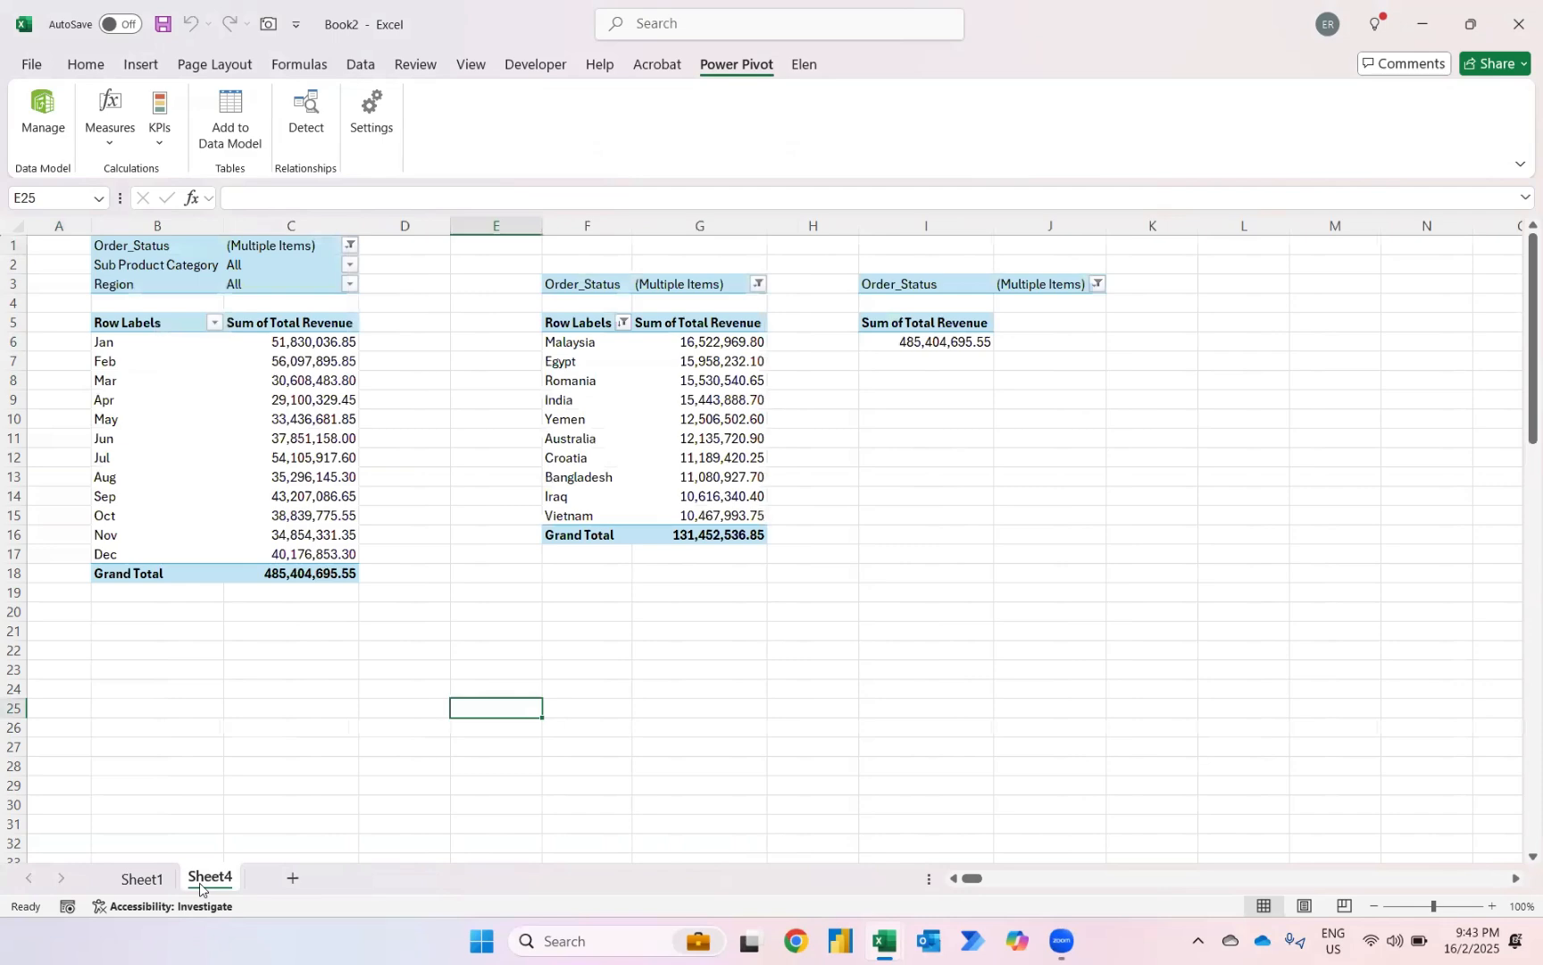
key("alt+h")
type("or")
type("W")
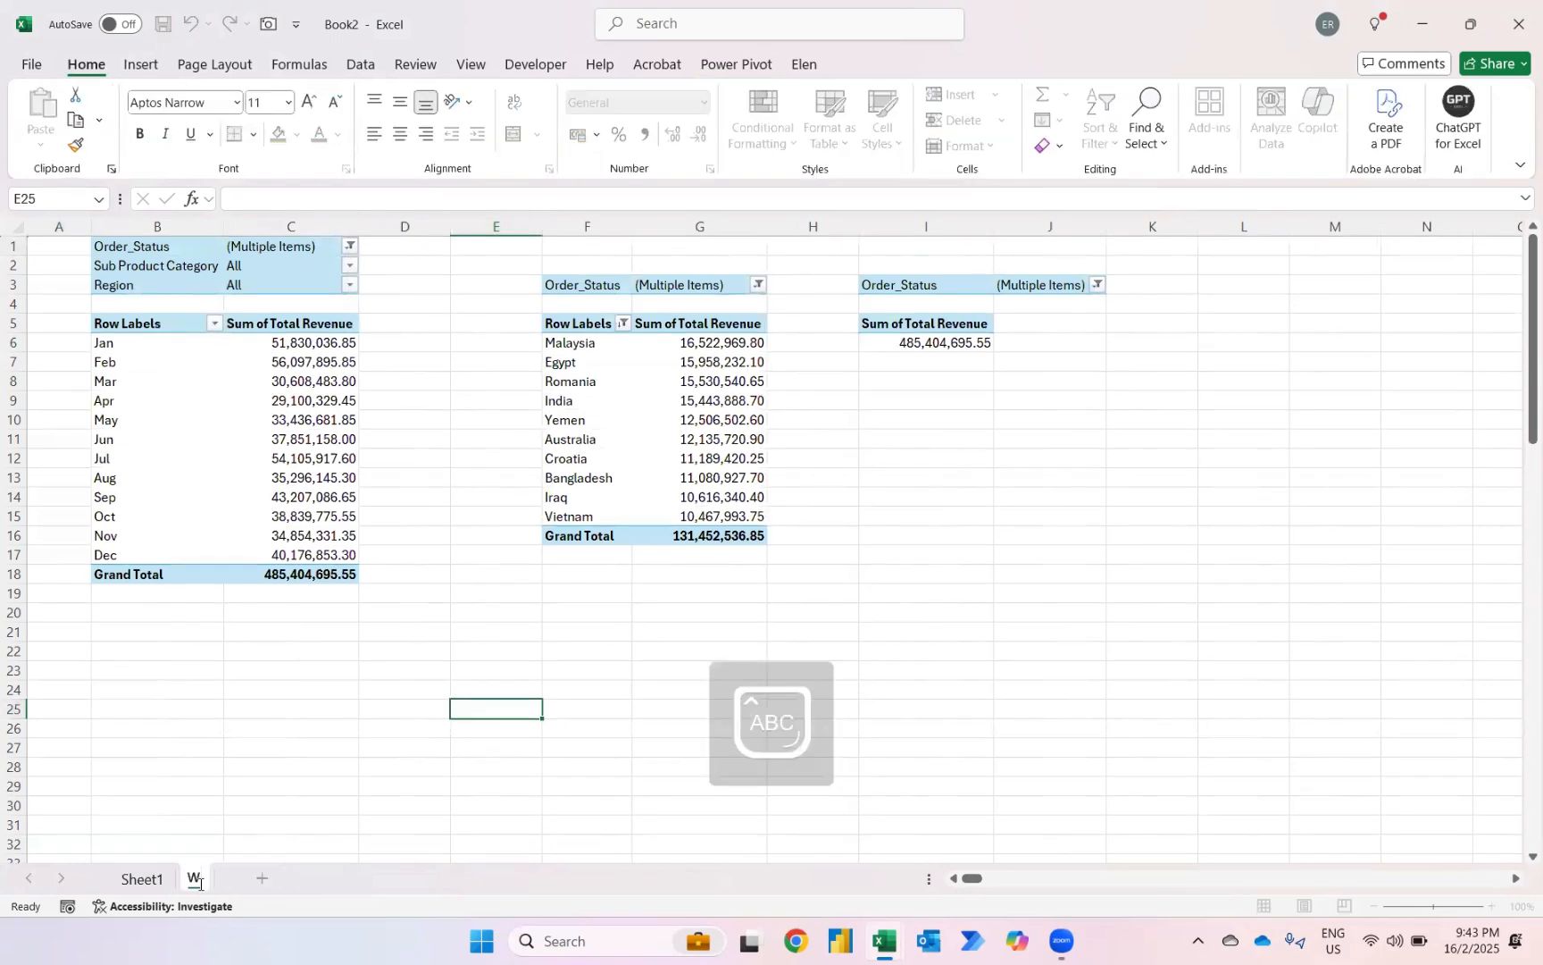
type("orkings")
key("Return")
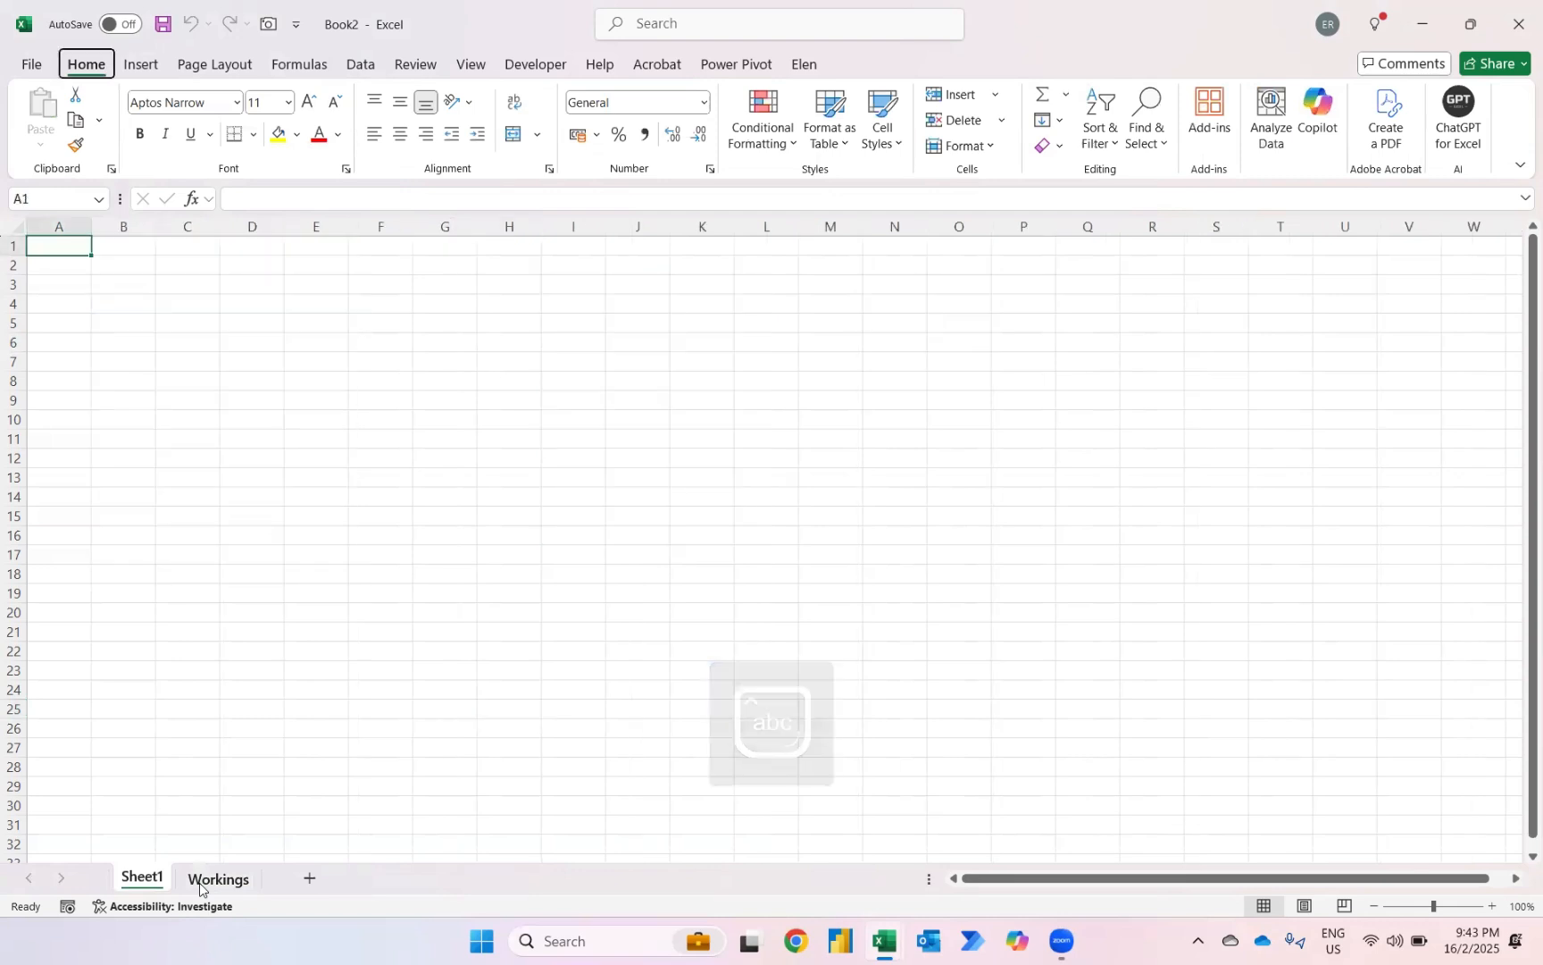
Step: Rename Sheet1 as Dashboard
key("alt+h")
type("orDashboard")
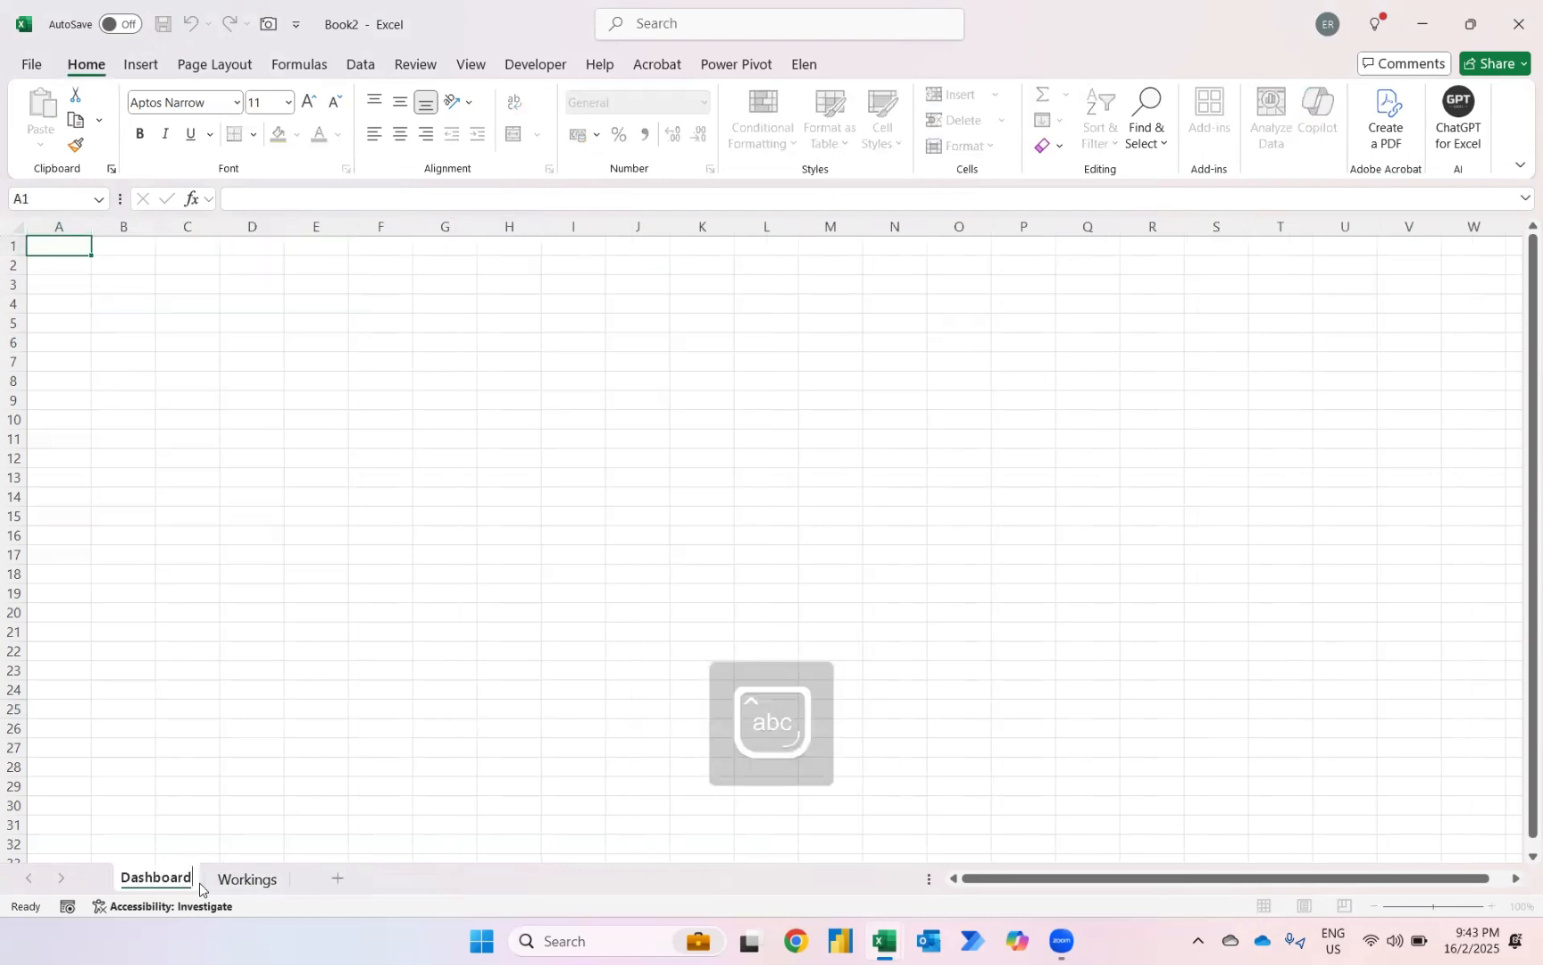
key("Return")
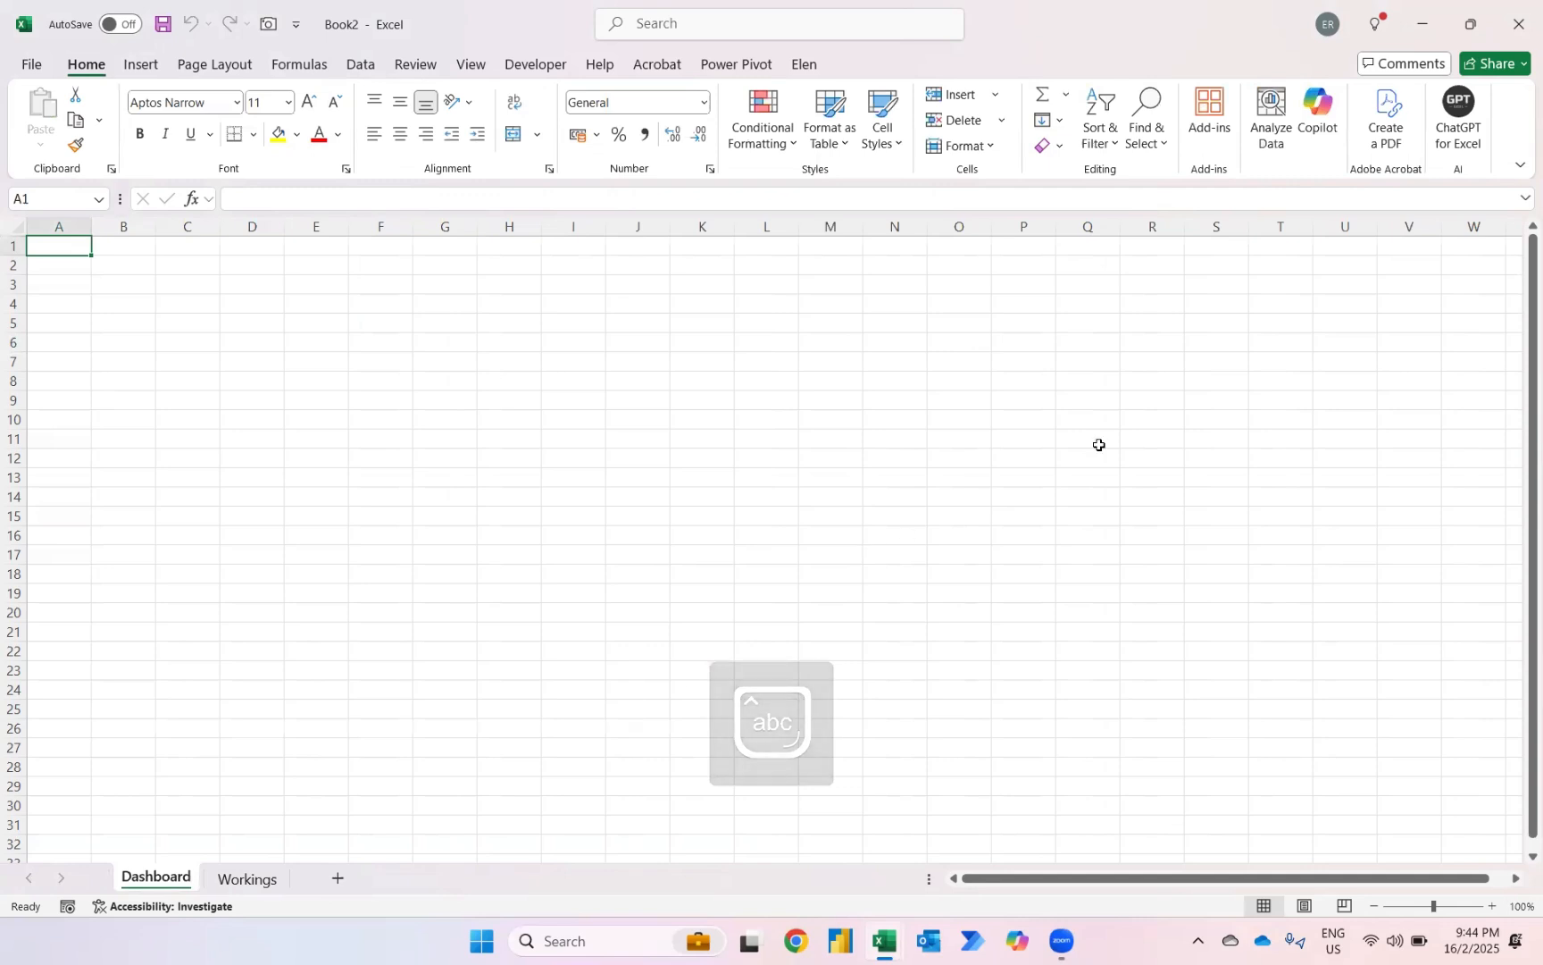
Step: Merge and center the range A1:W3 on the Dashboard sheet as a title banner
left_click(1480, 282)
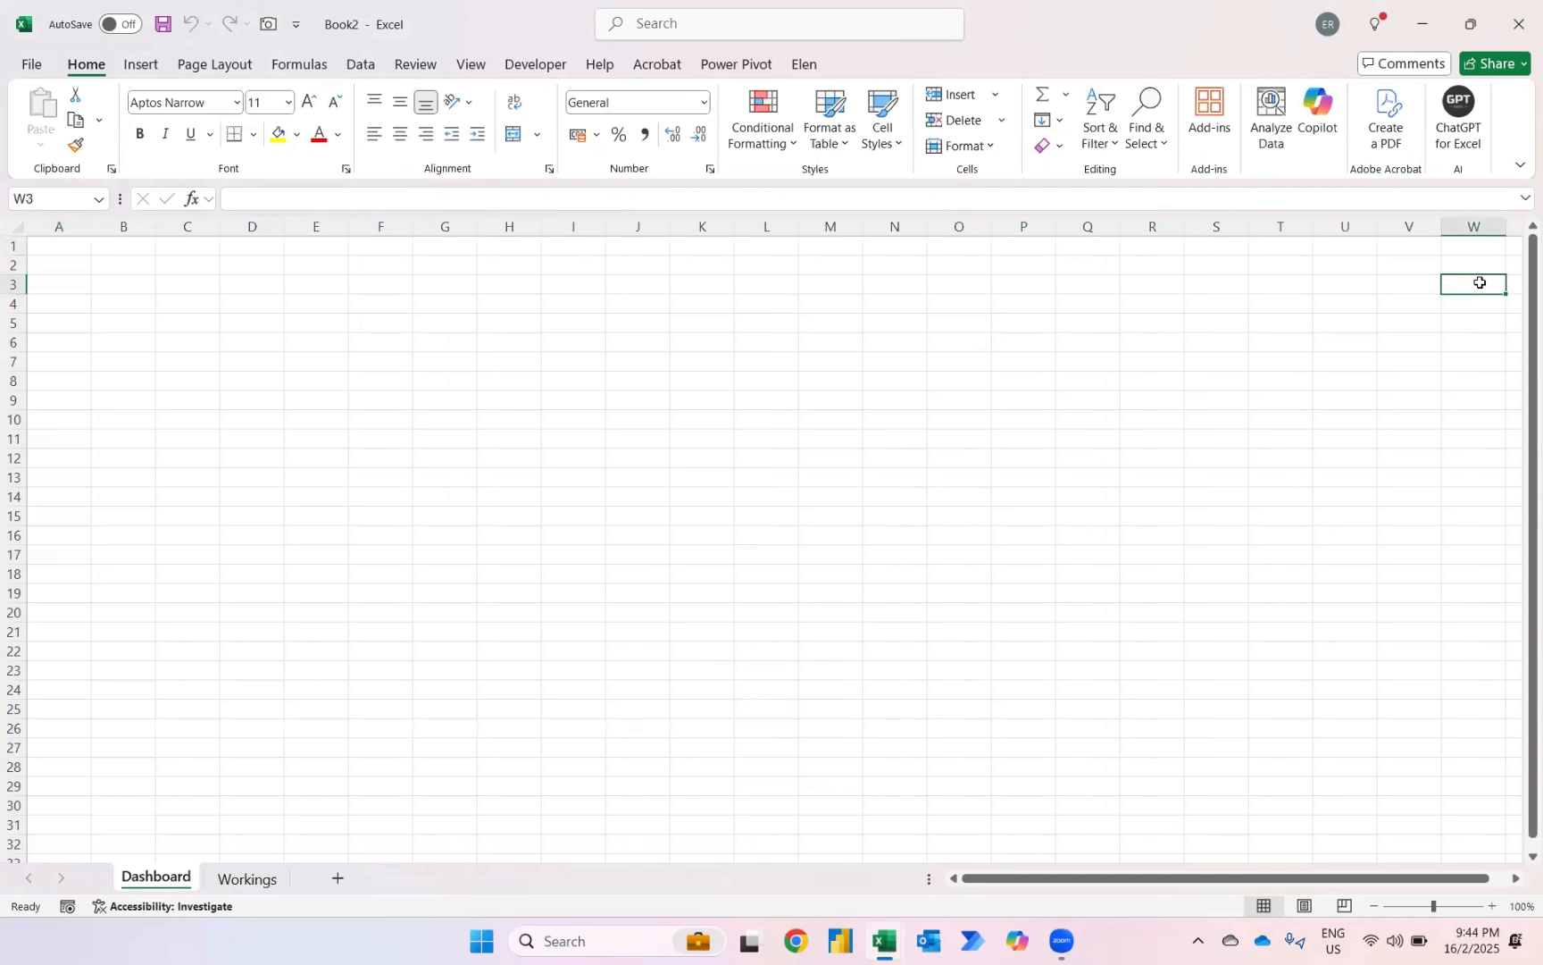
key("ctrl+shift+Up")
key("ctrl+shift+Left")
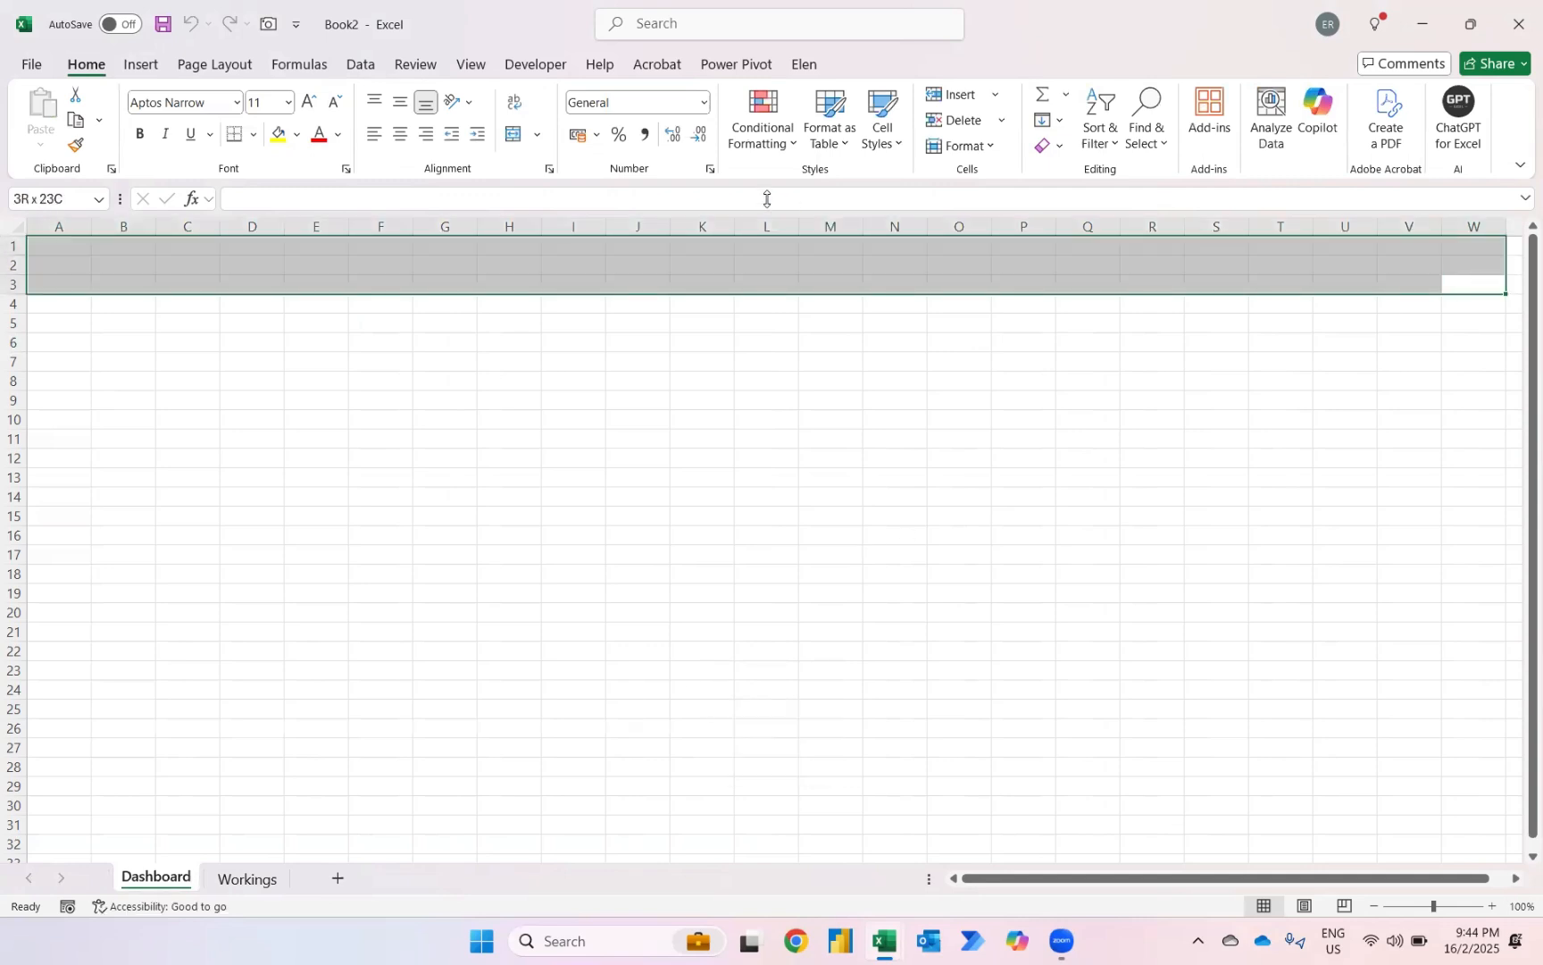
left_click(515, 136)
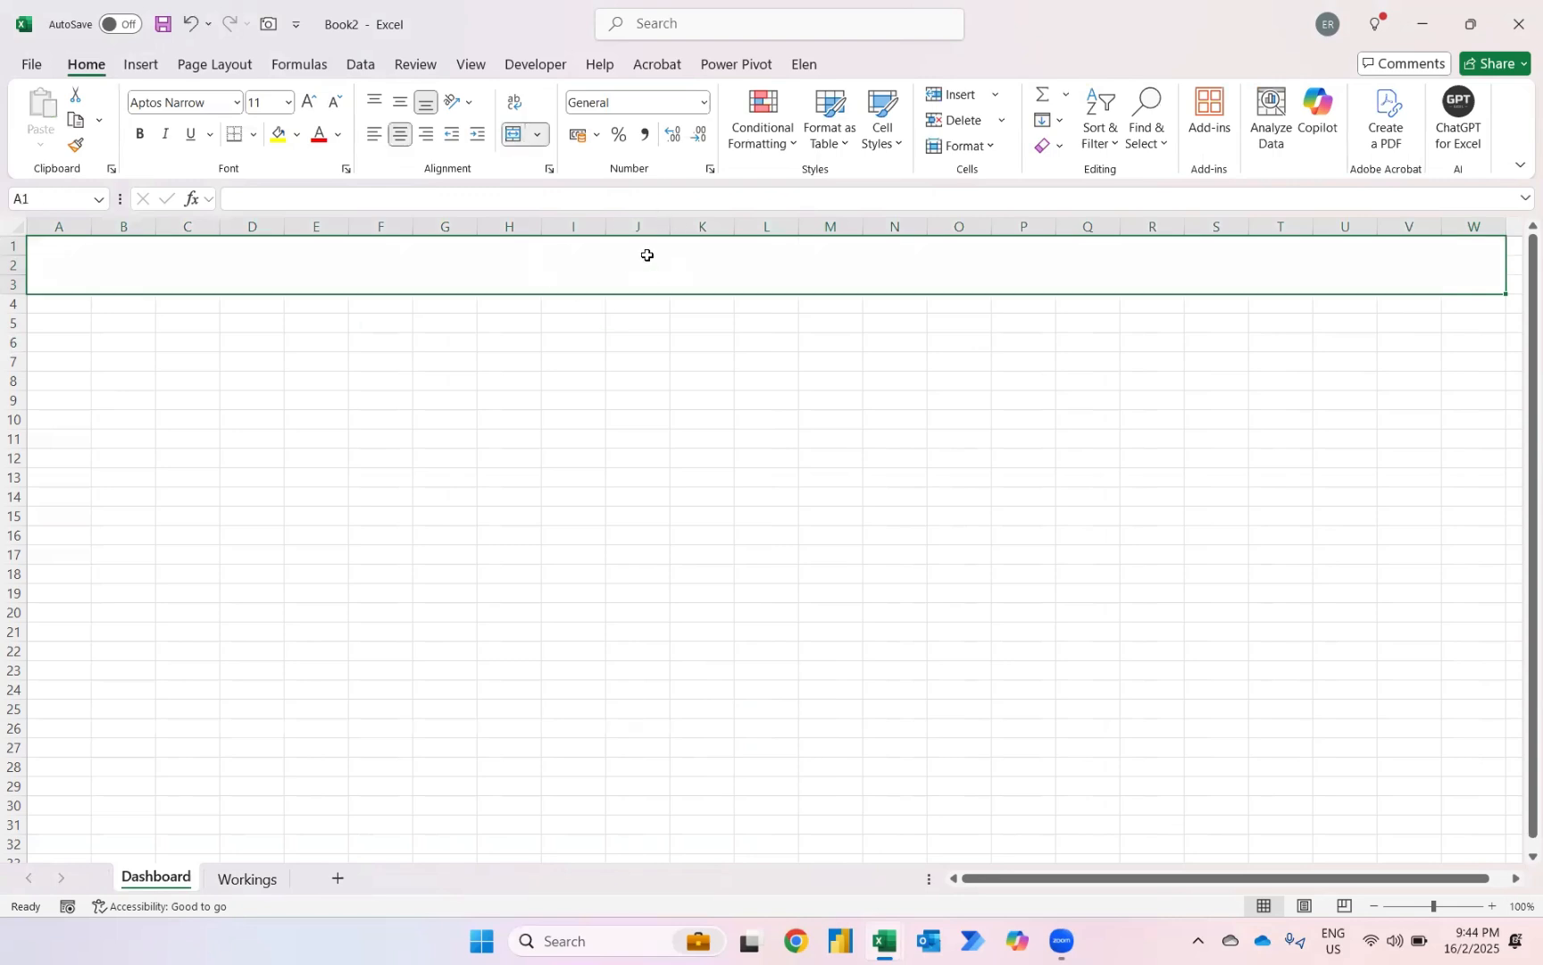
Step: Insert a clustered column PivotChart from the monthly revenue PivotTable on the Workings sheet and hide all its field buttons
key("ctrl+Page_Down")
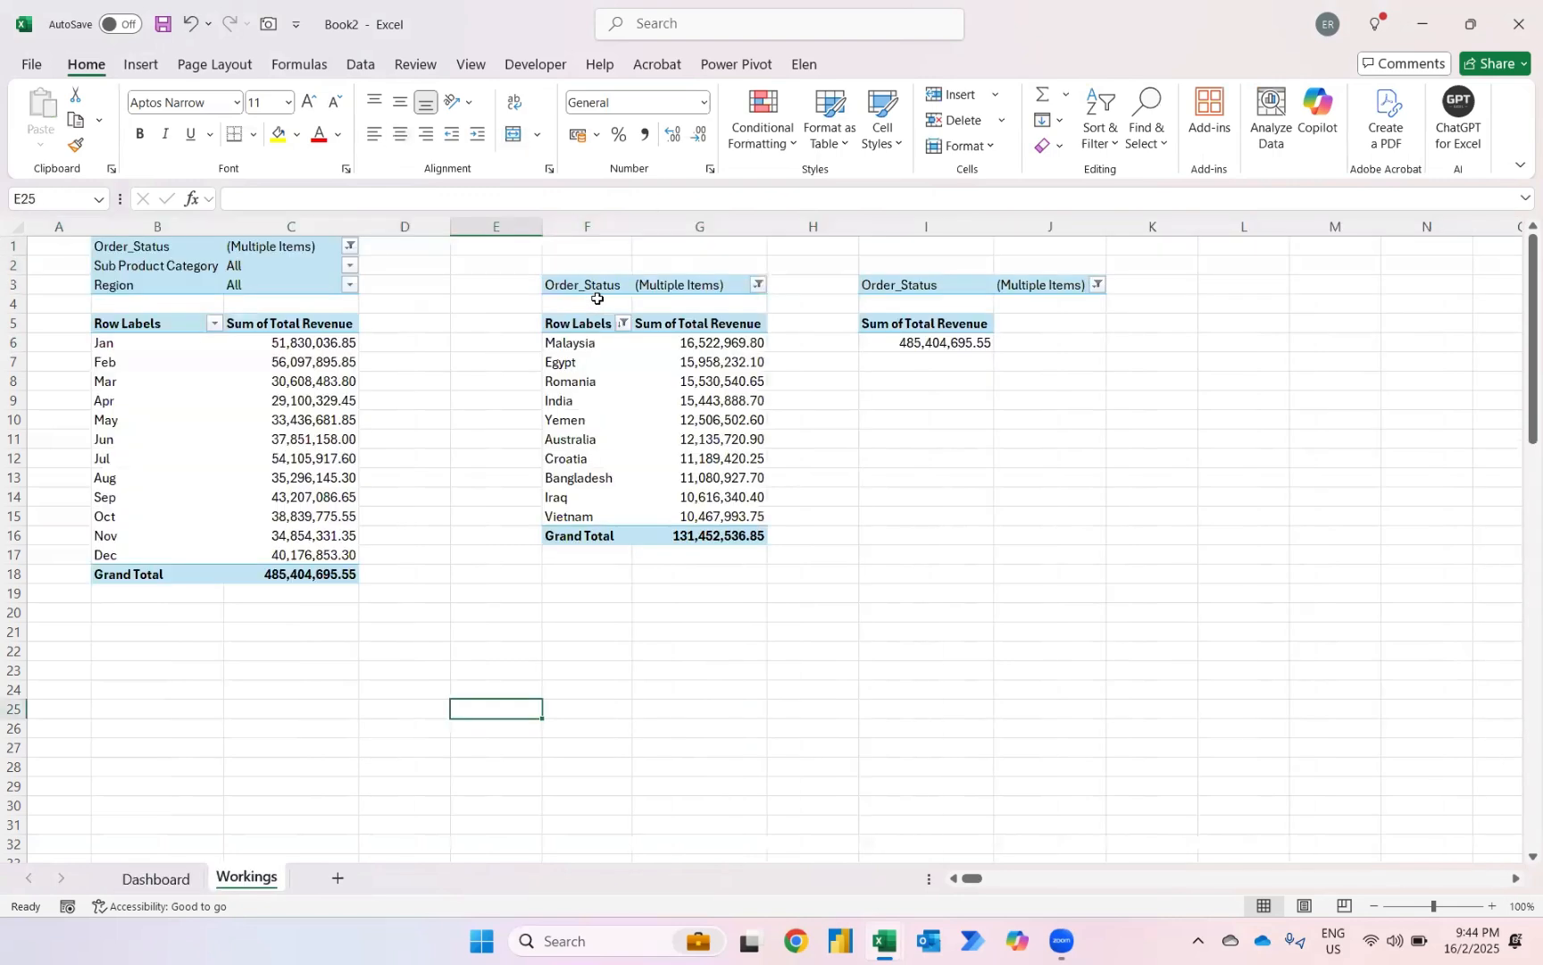
left_click(311, 354)
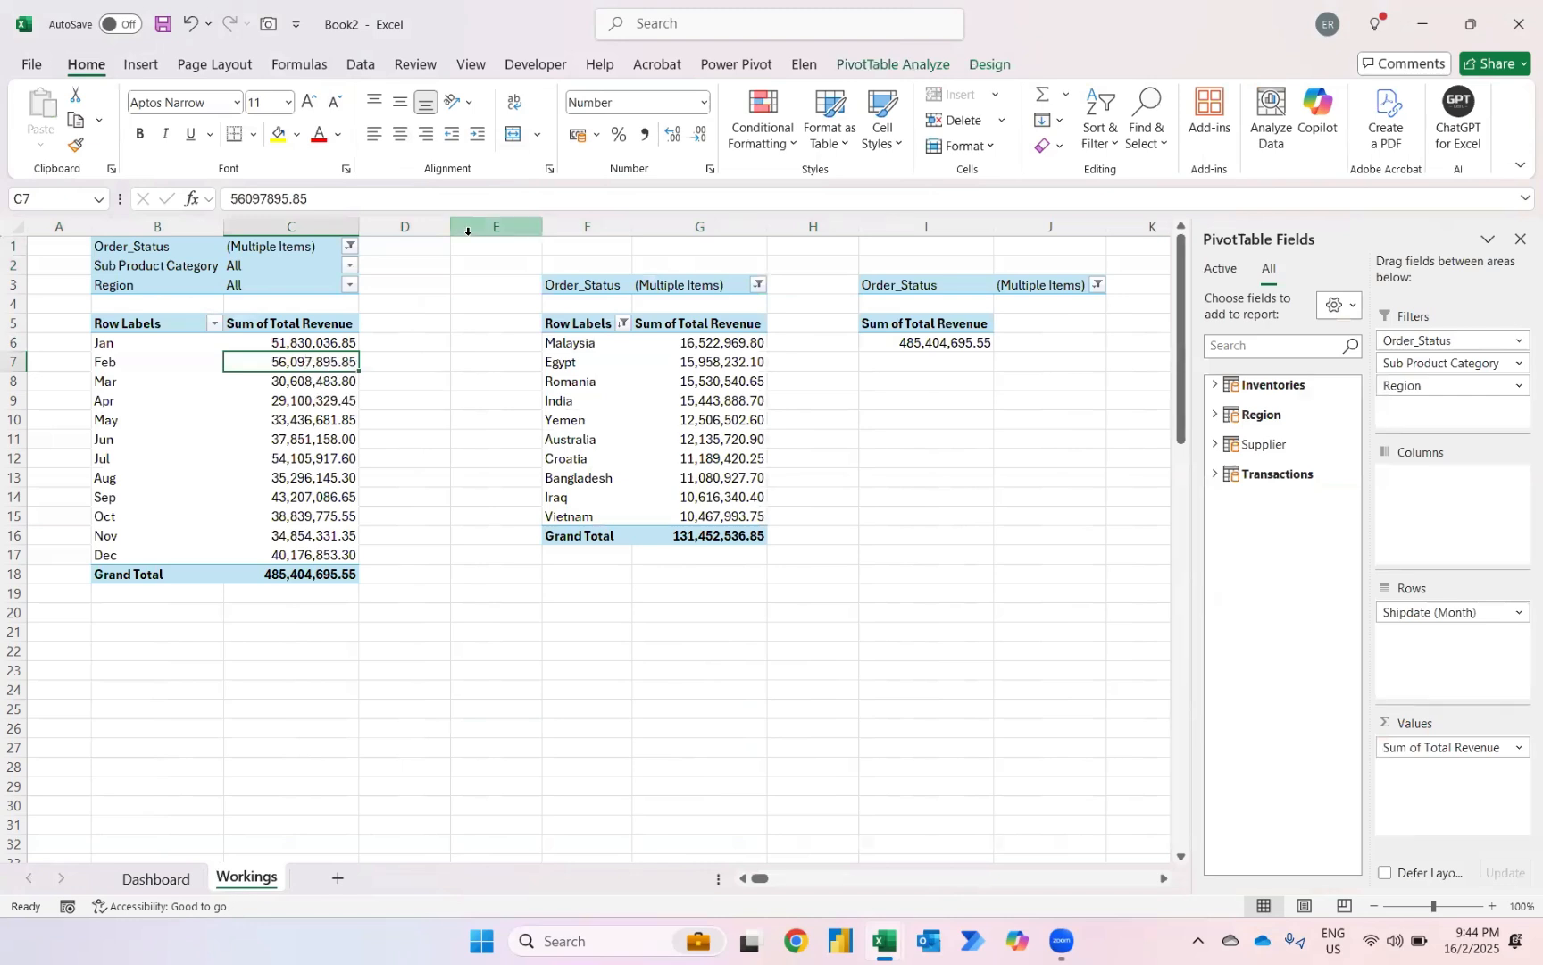
left_click(893, 63)
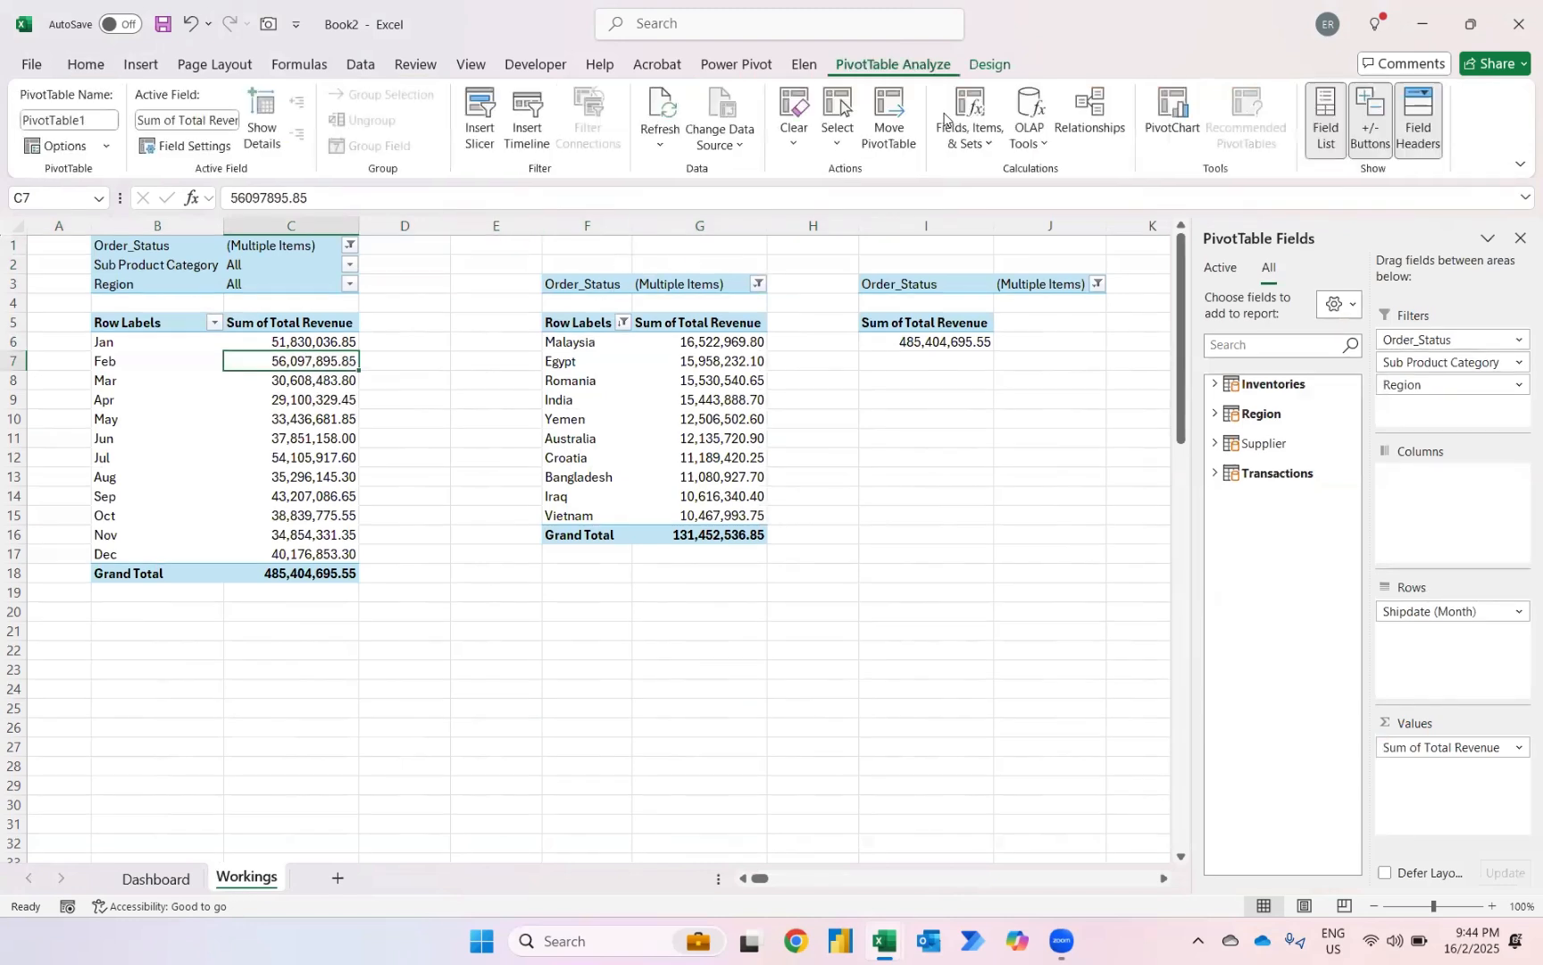
left_click(1152, 130)
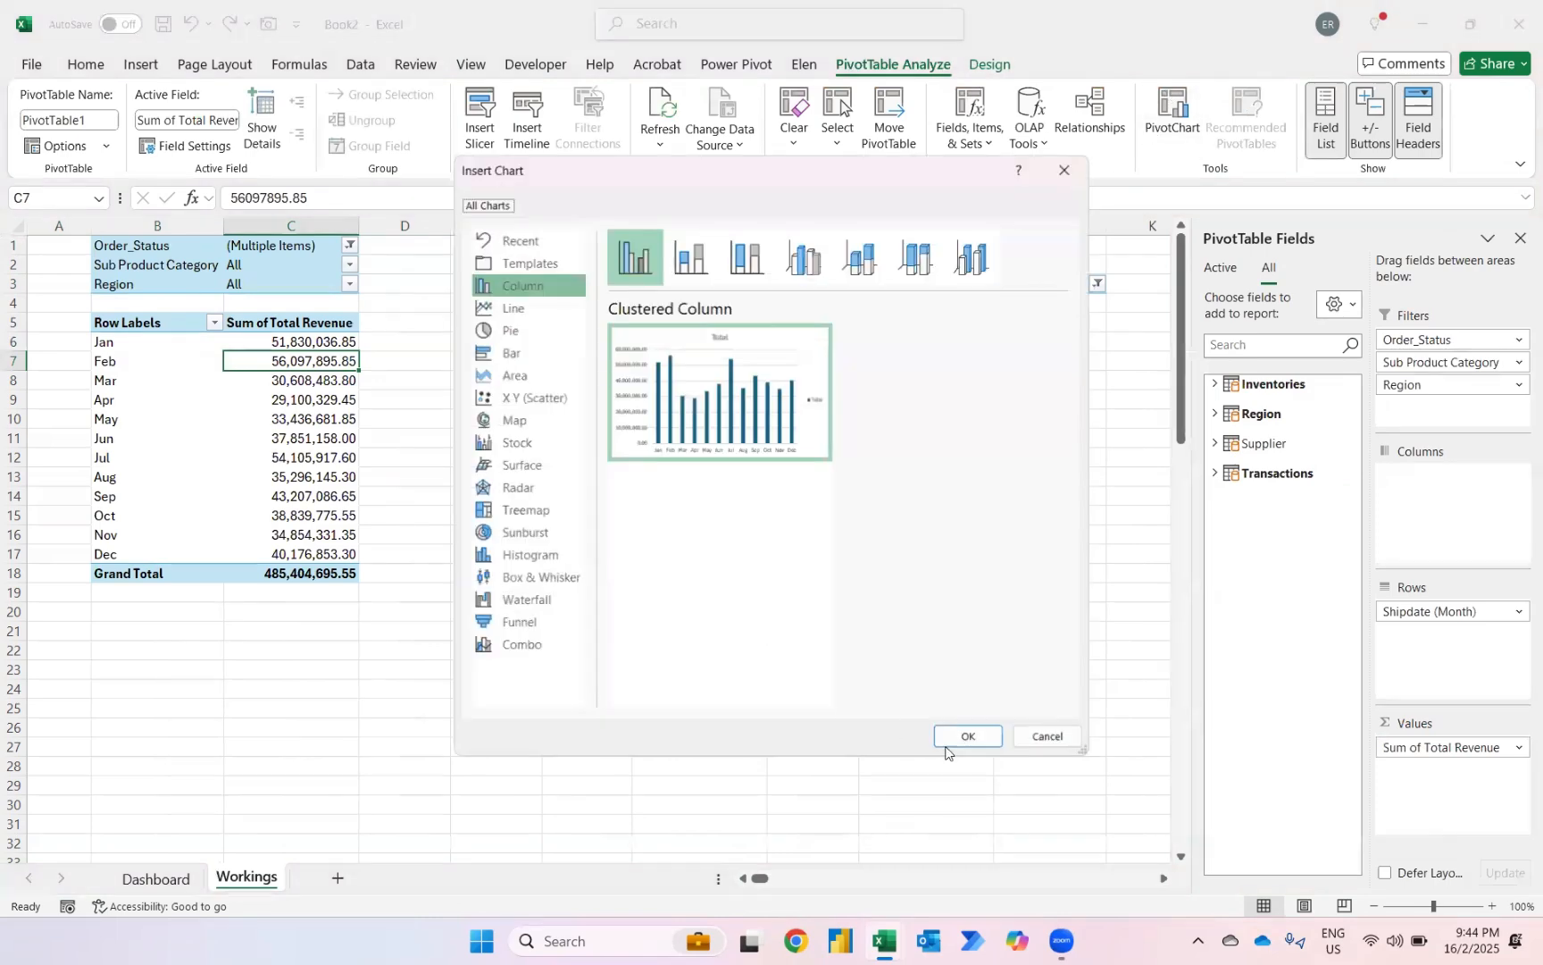
left_click(968, 736)
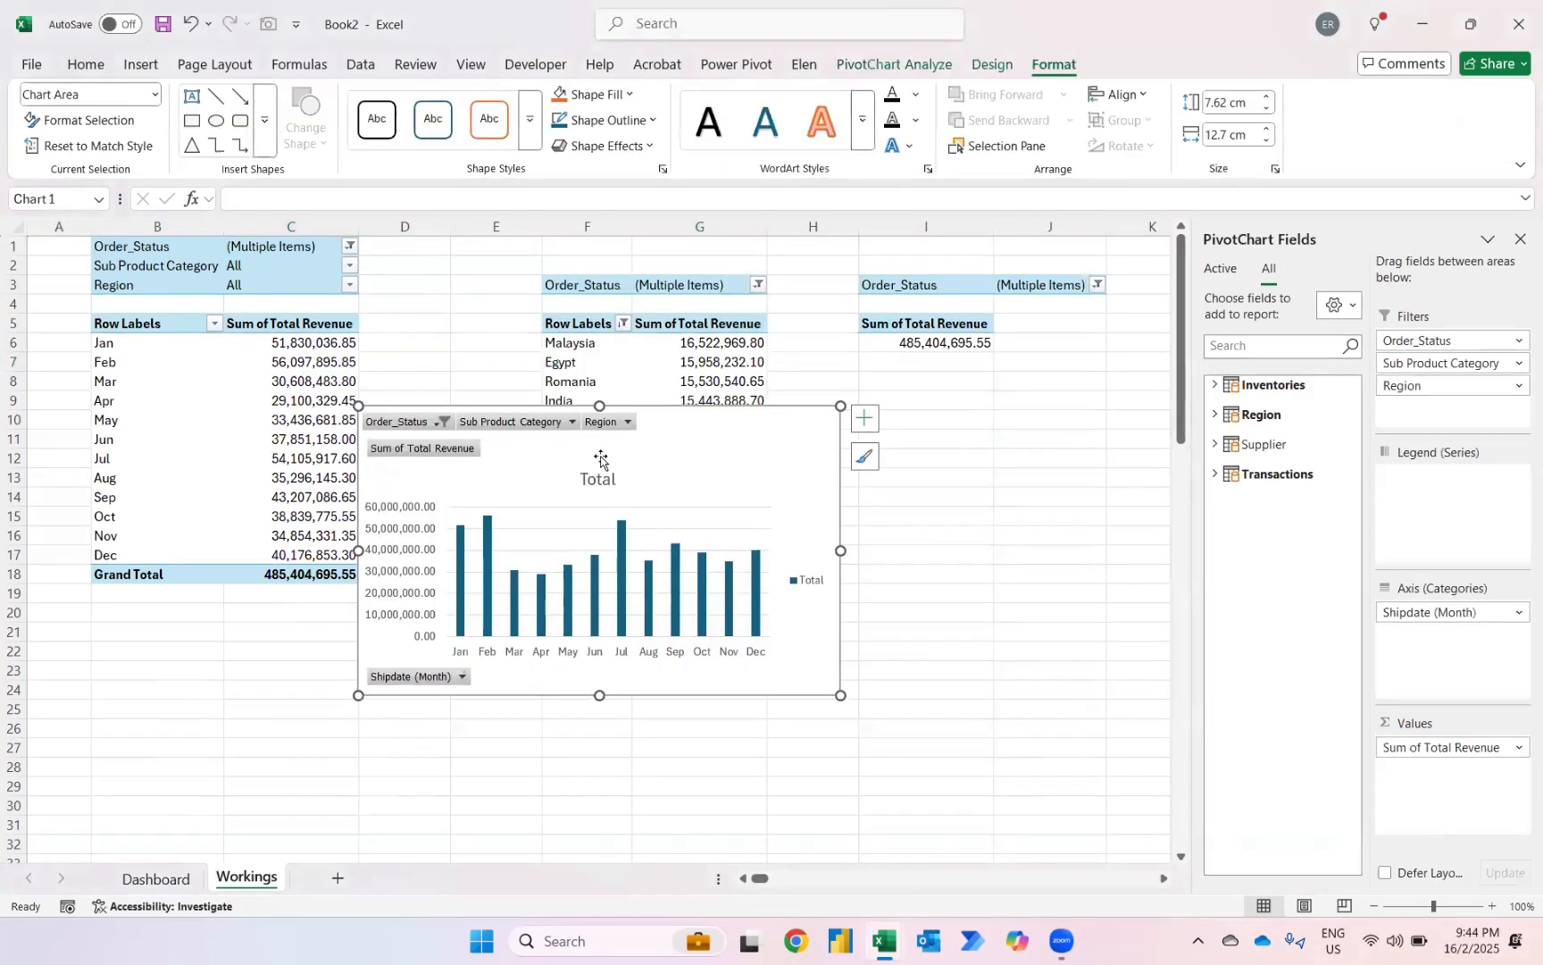
right_click(405, 454)
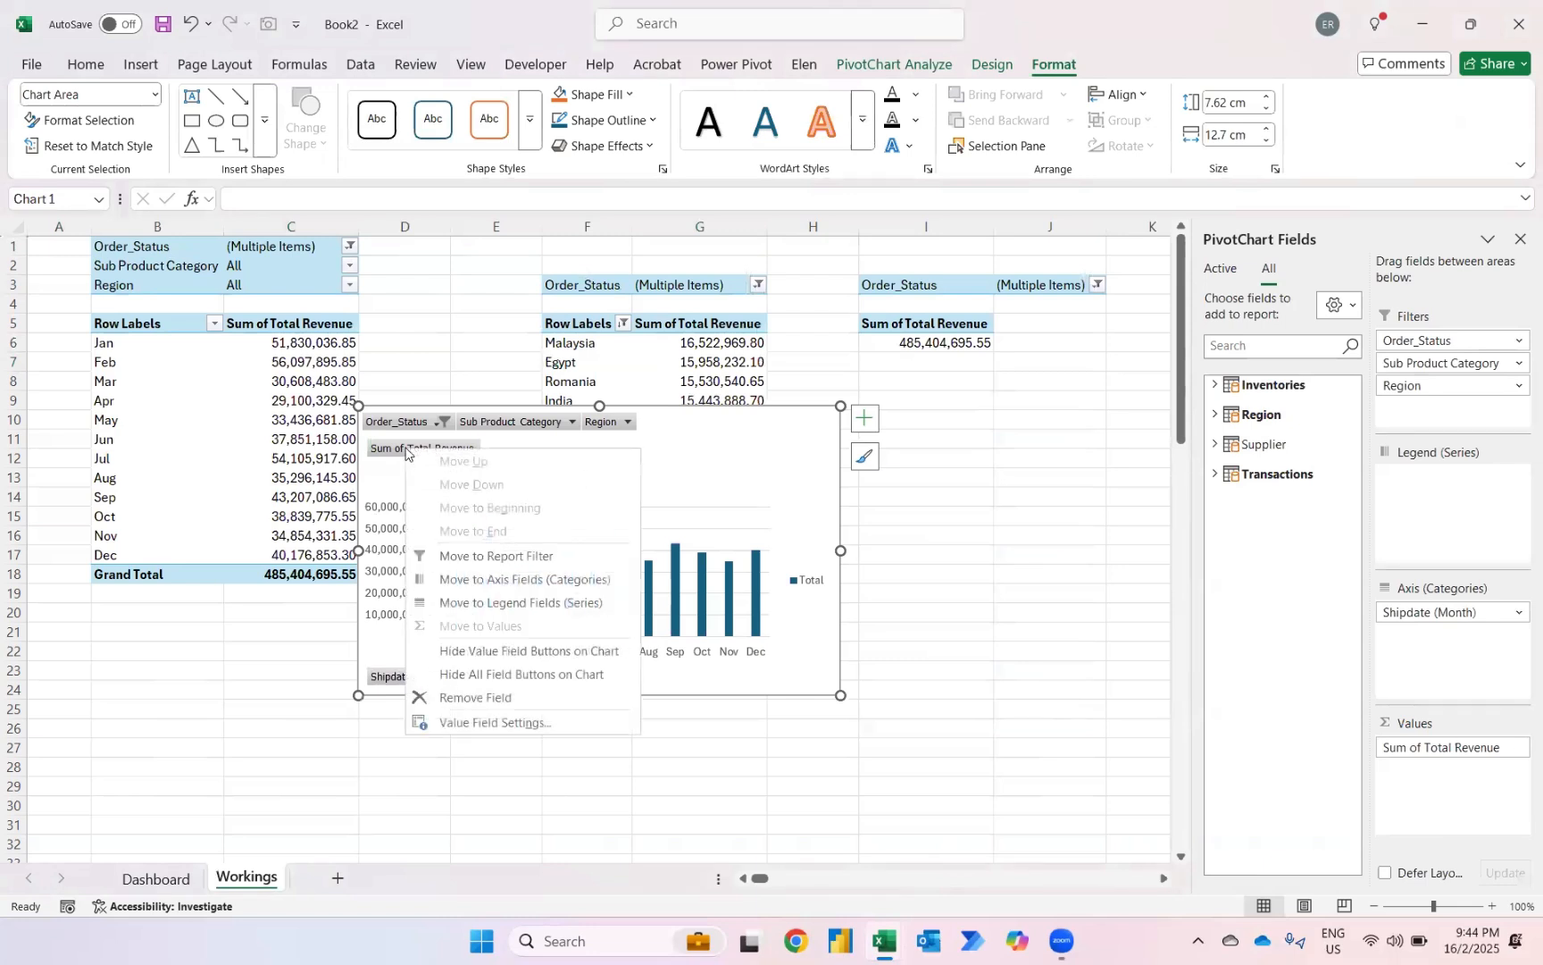
left_click(493, 677)
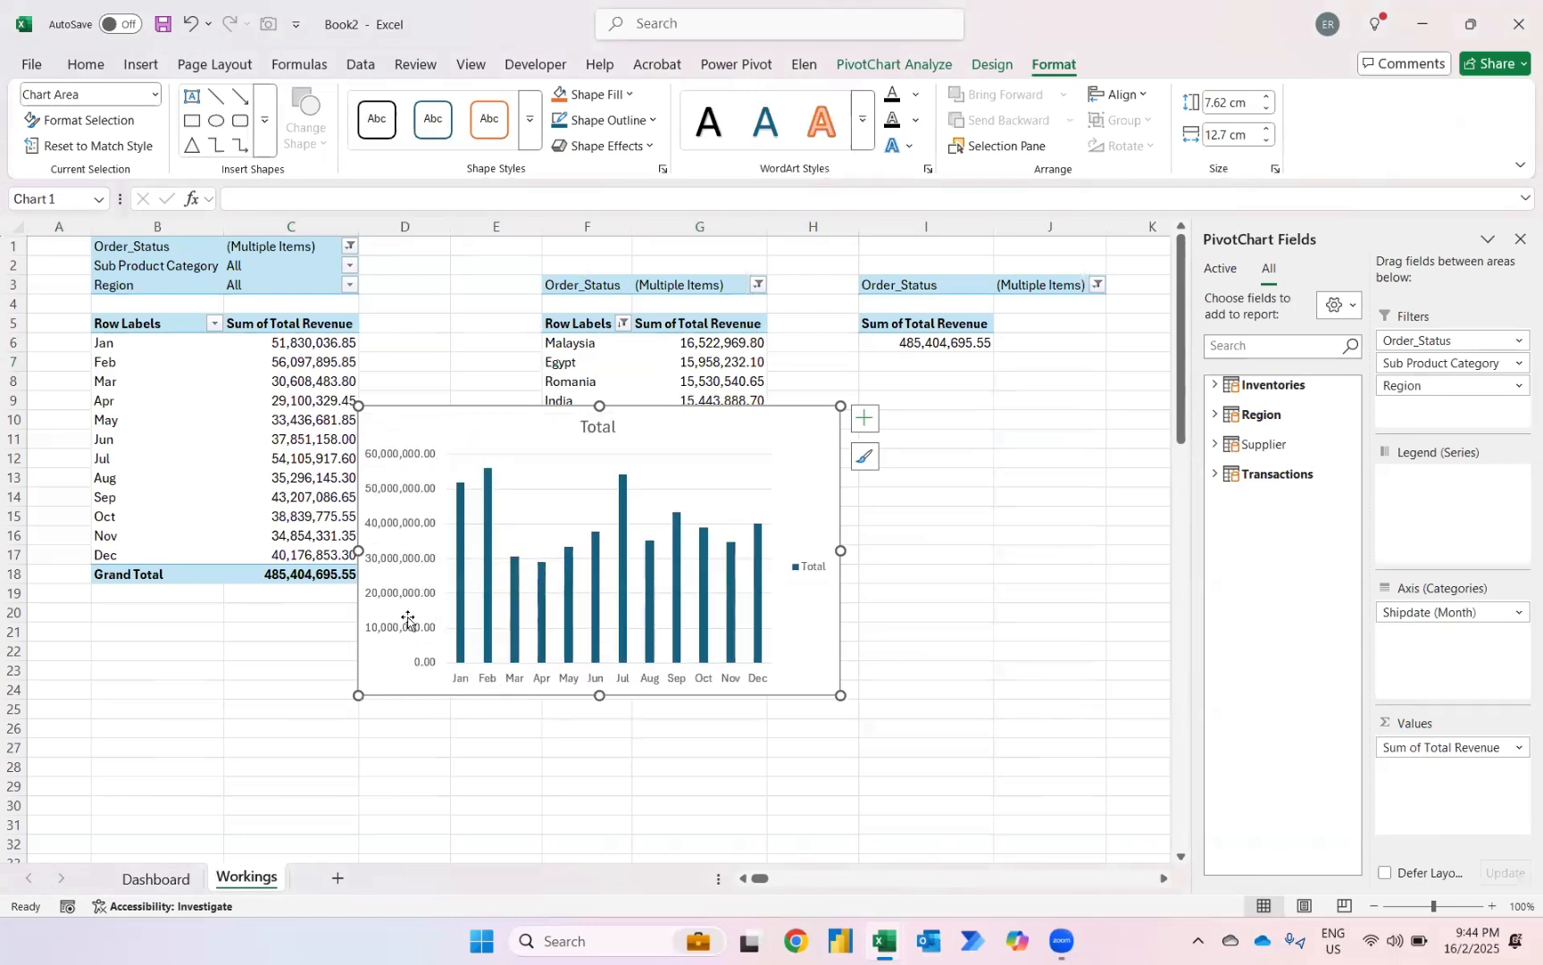
Step: Remove the chart's legend and gridlines, add data labels, and enlarge the chart to about 18.1 cm wide by 7.2 cm high
left_click(871, 426)
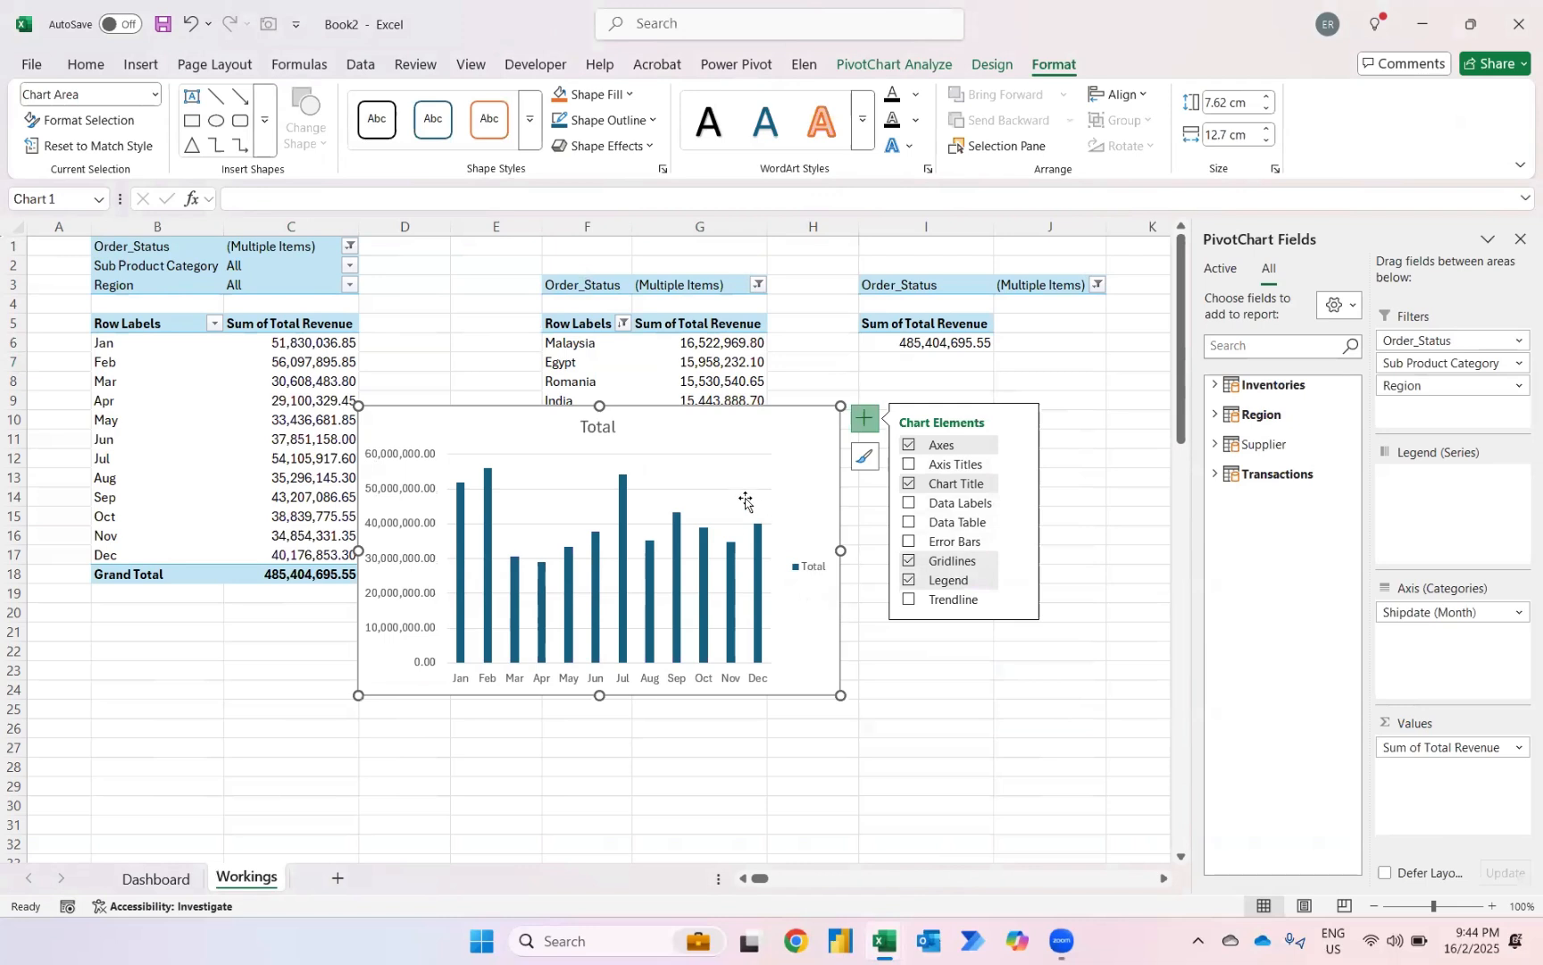
left_click(909, 581)
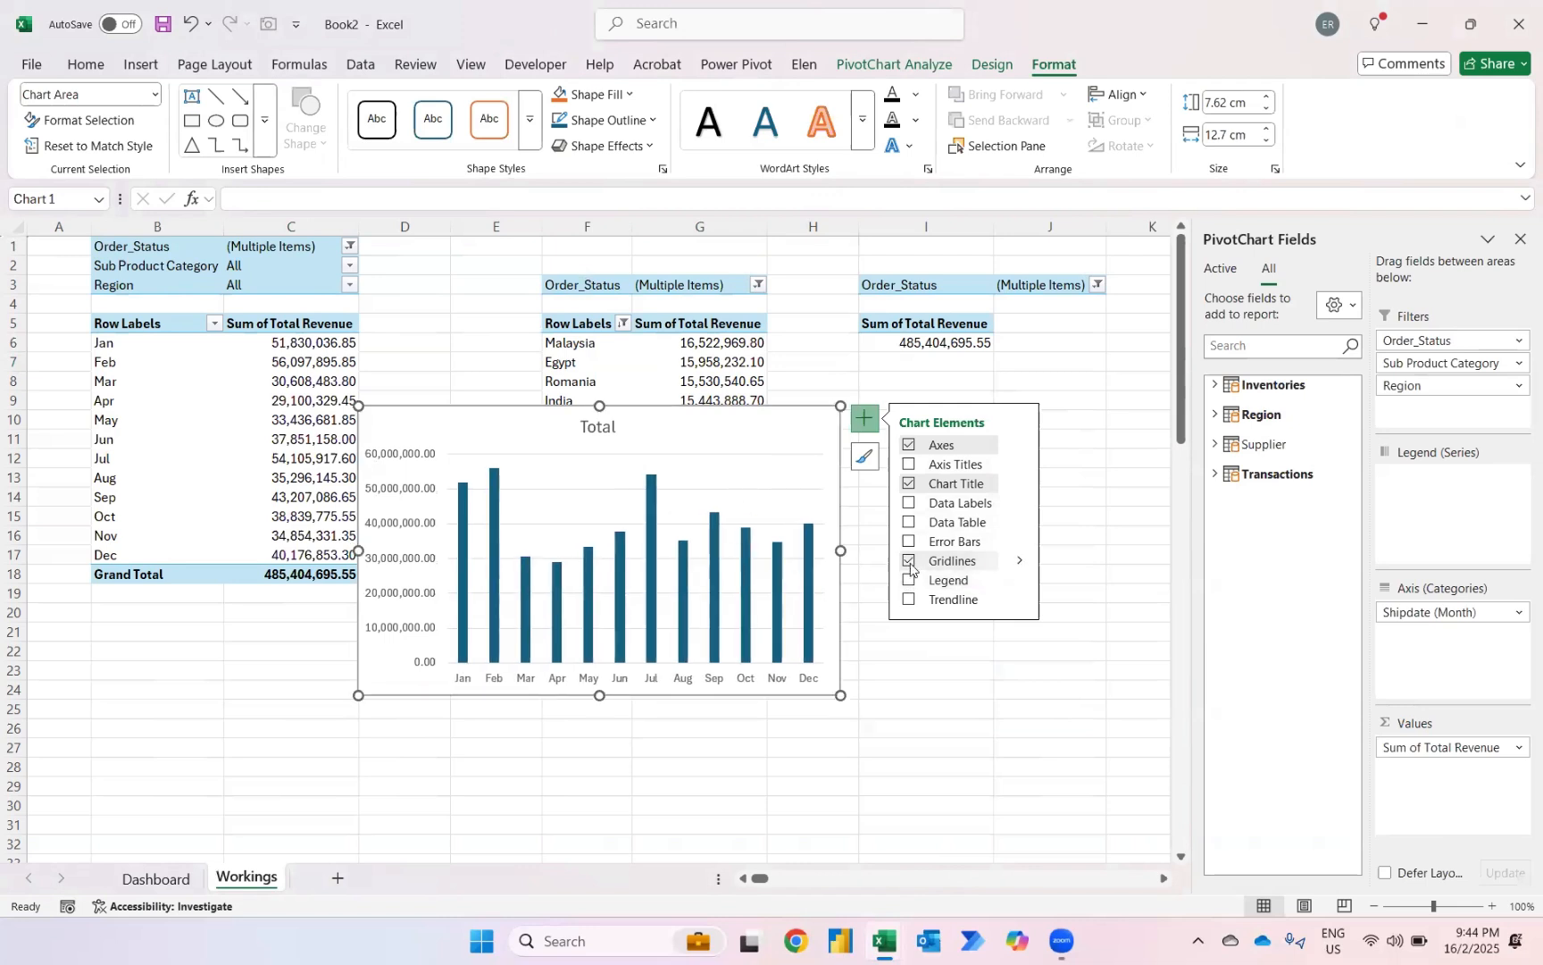
left_click(909, 562)
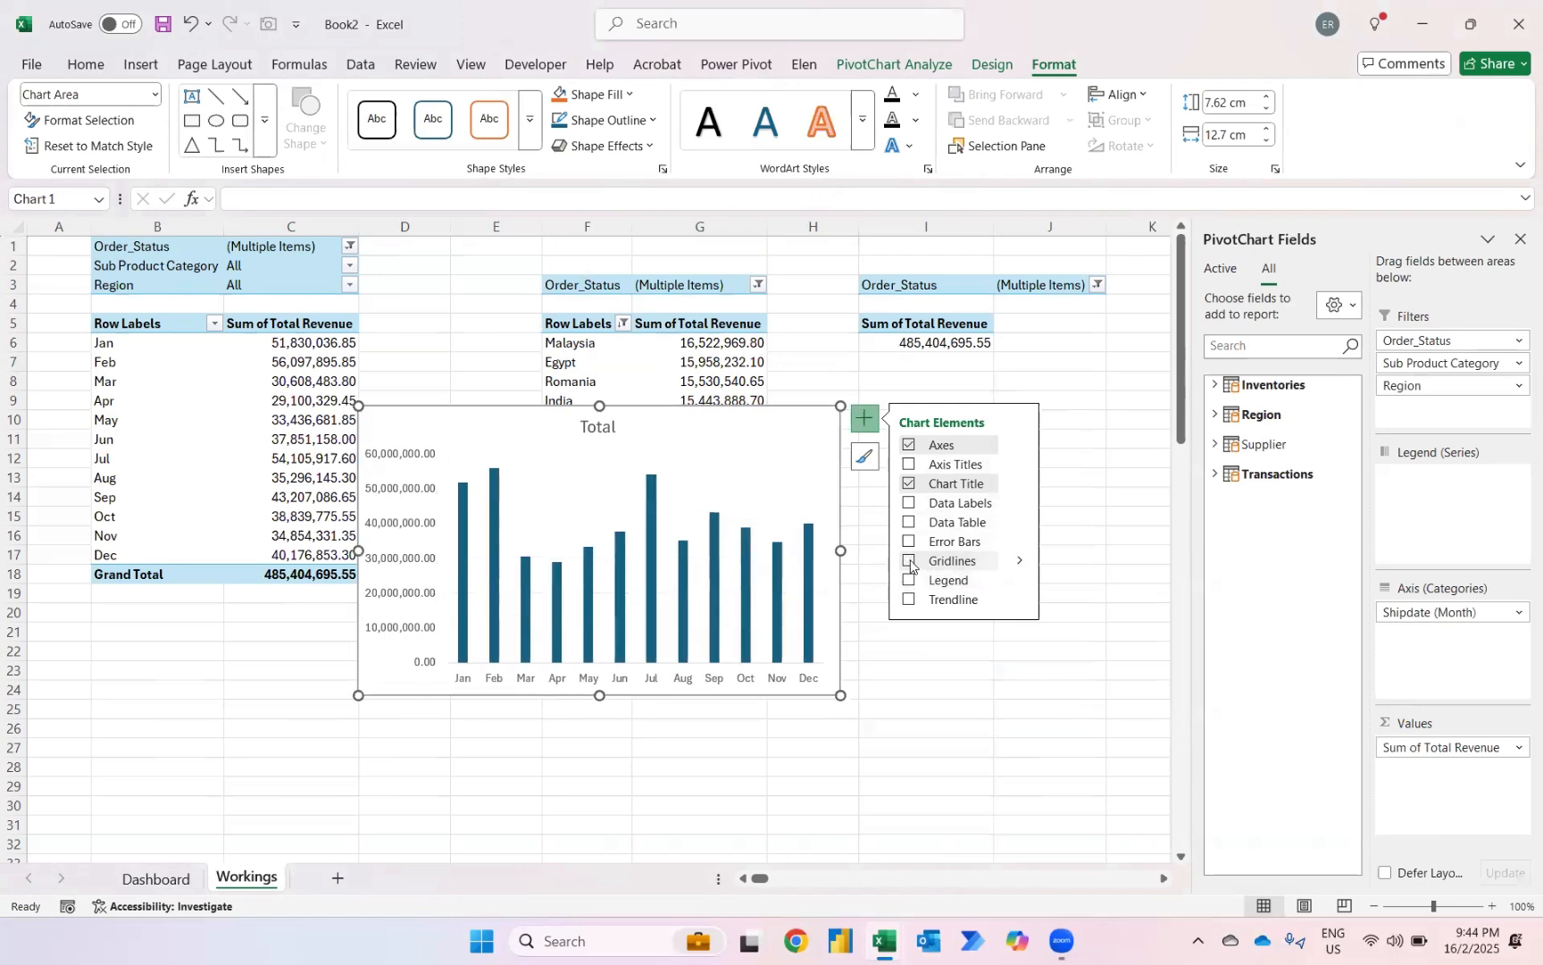
left_click(910, 503)
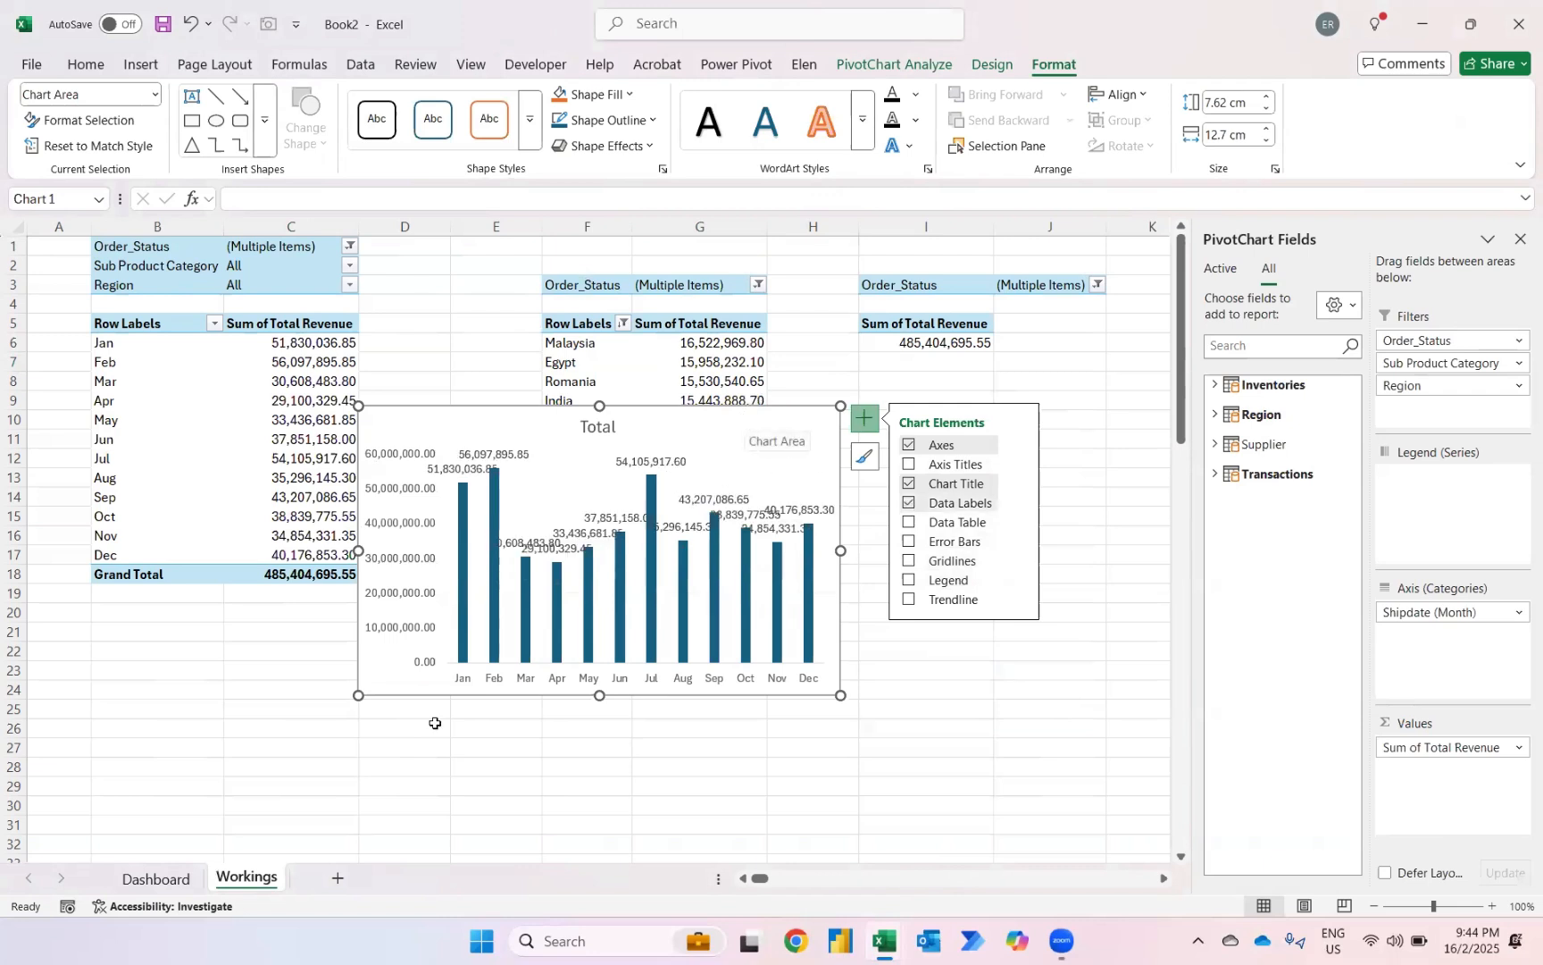
left_click_drag(359, 407, 153, 422)
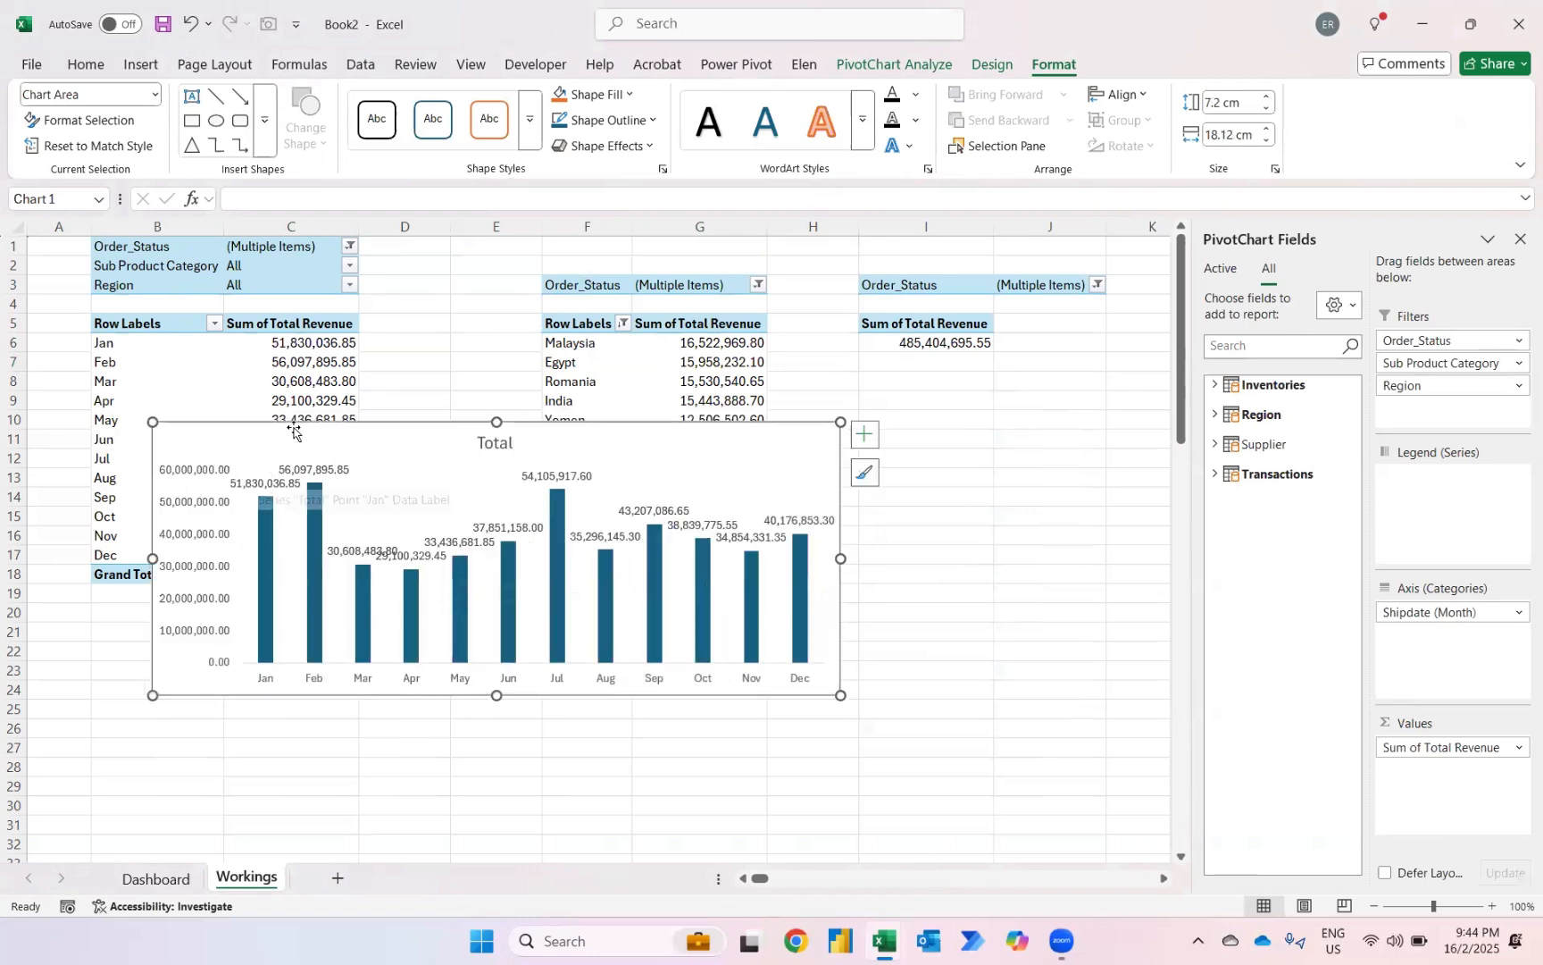
Step: Set the display units of the chart's vertical axis to Millions
left_click(203, 470)
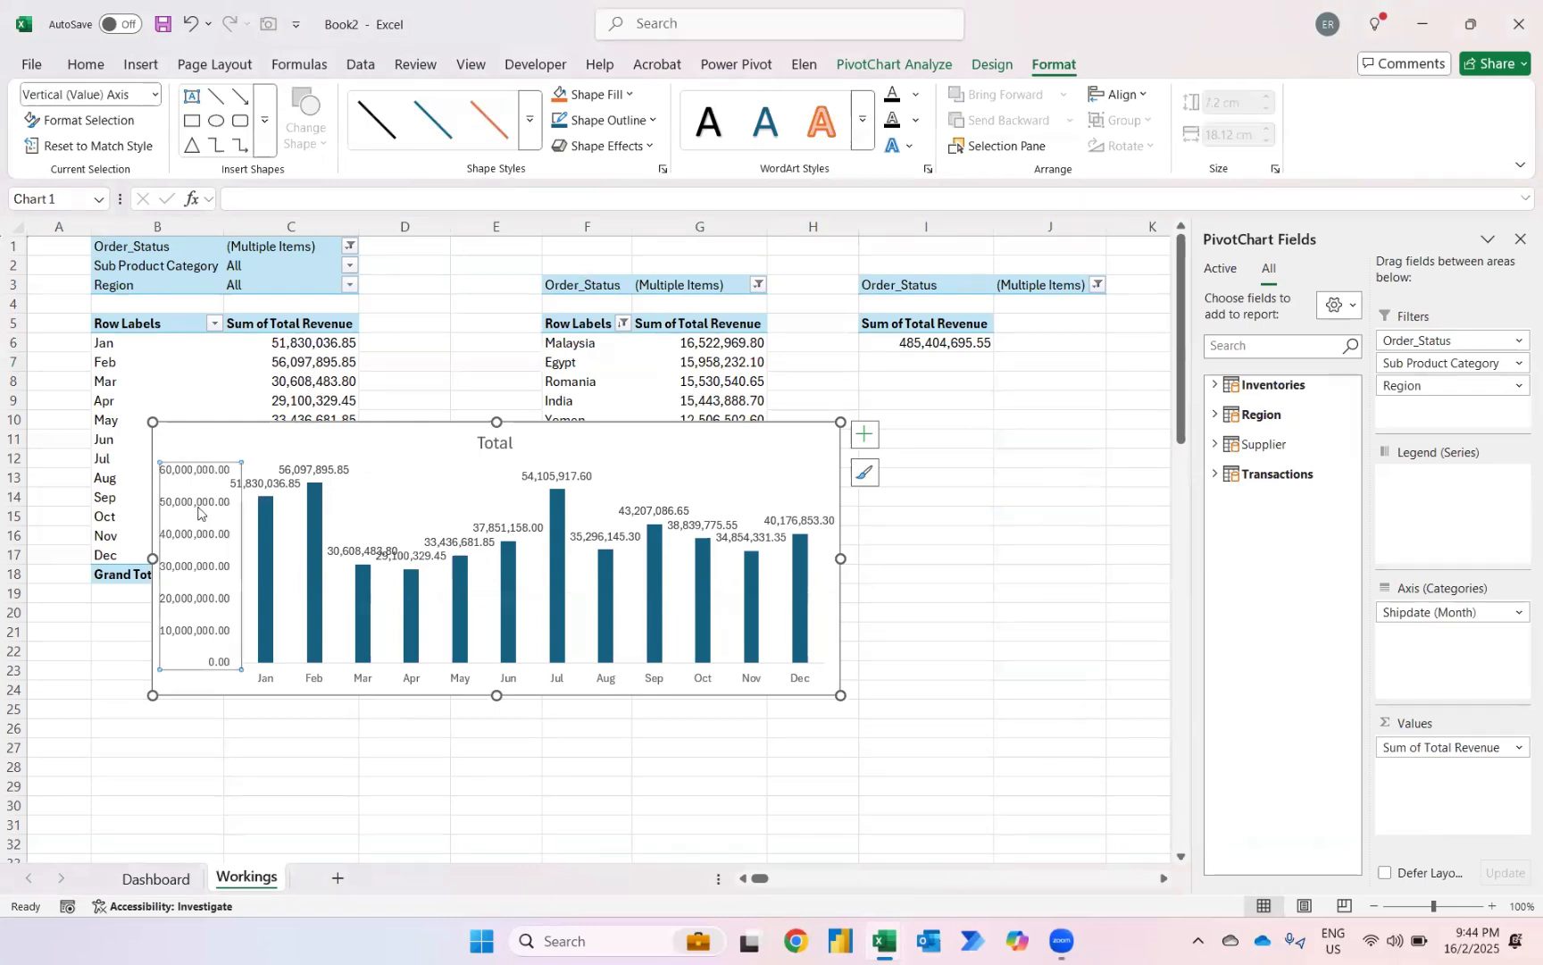
right_click(184, 570)
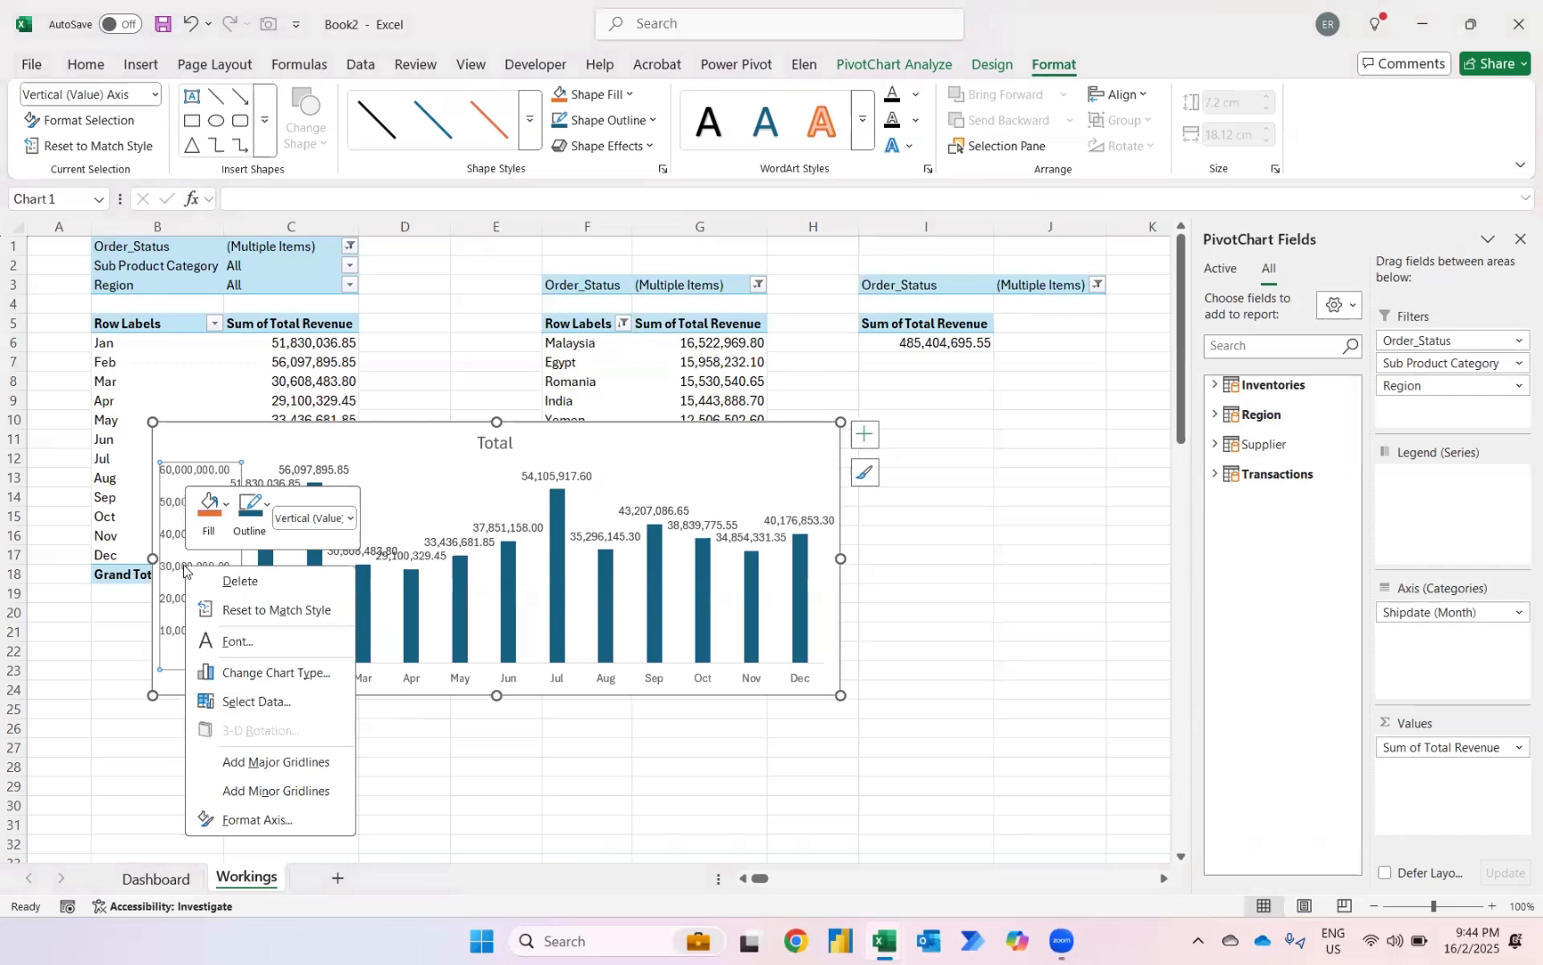
left_click(261, 821)
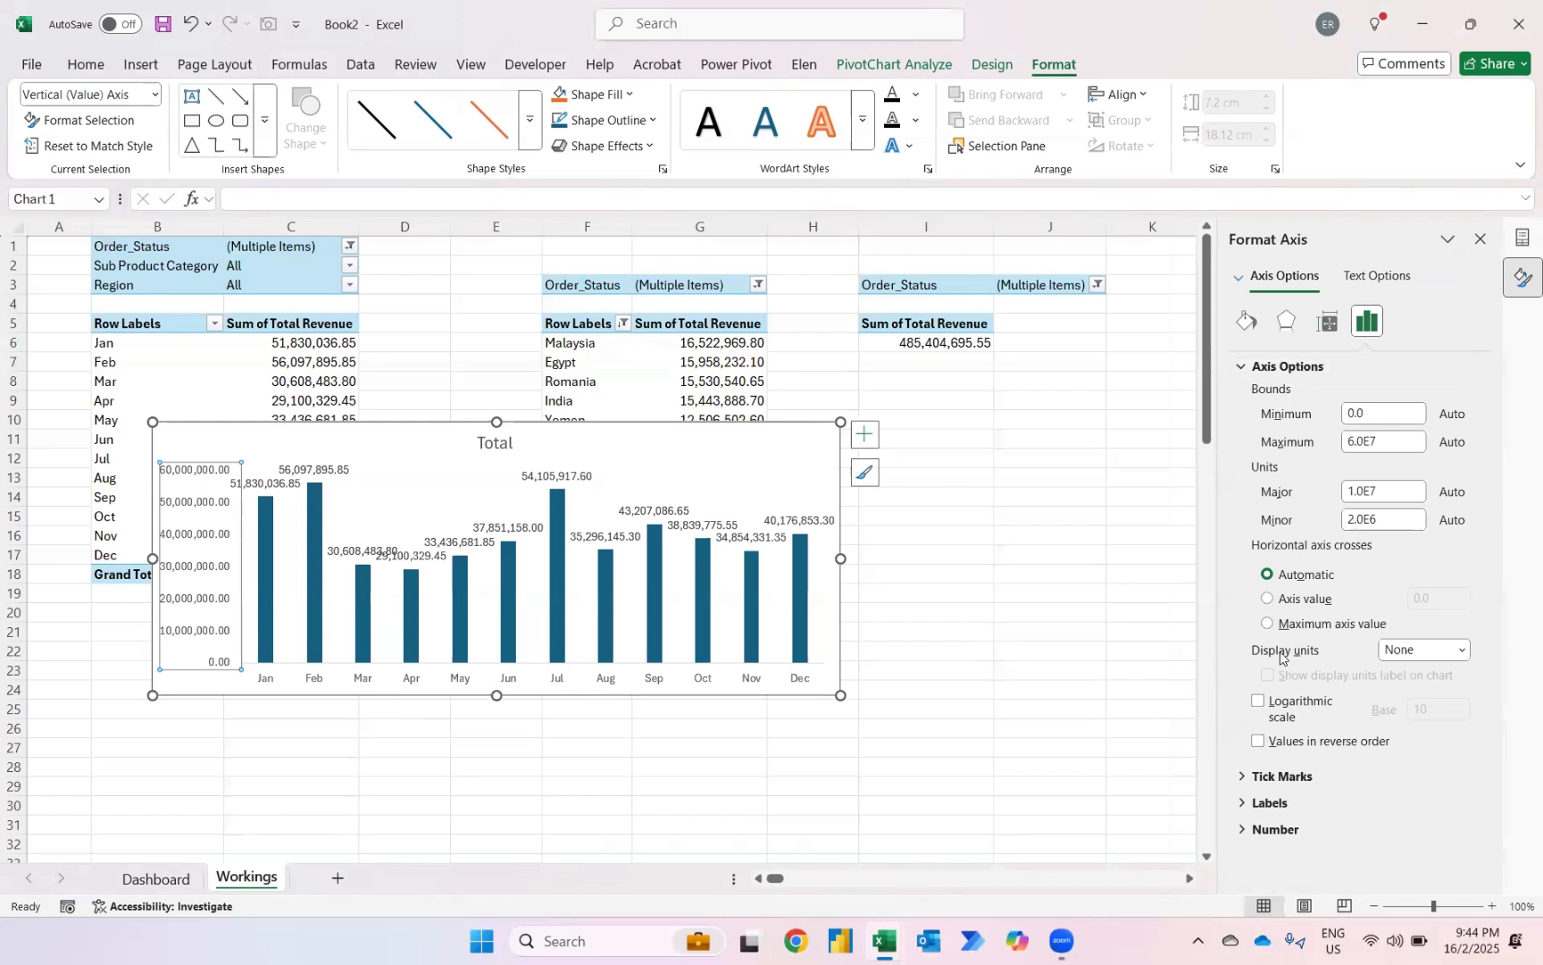
left_click(1464, 651)
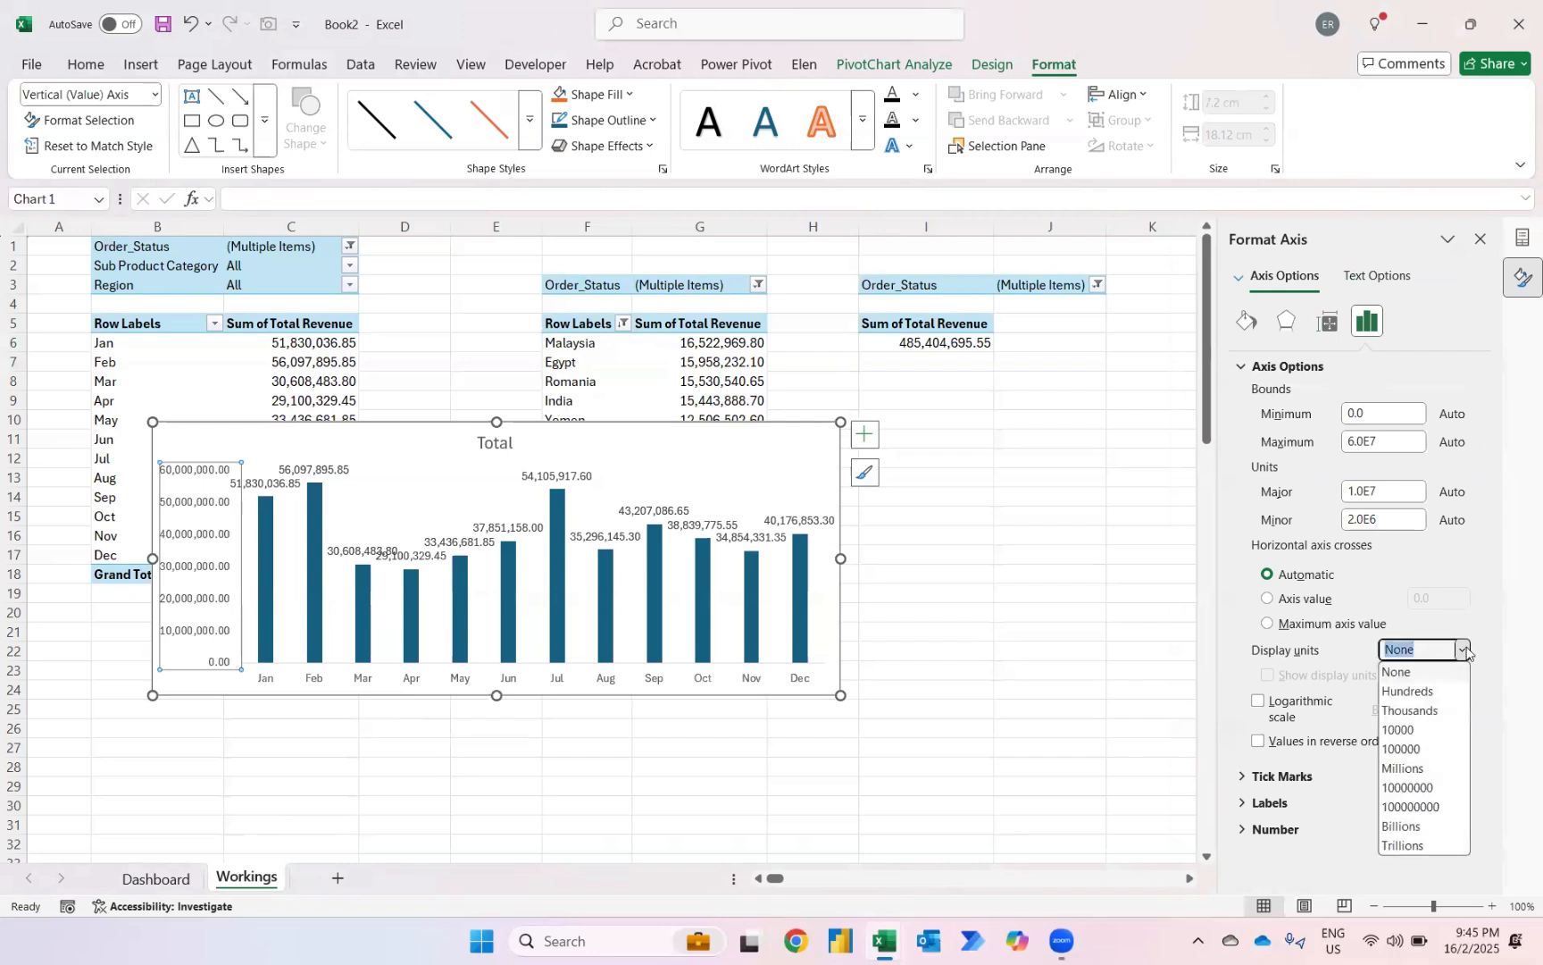
left_click(1426, 774)
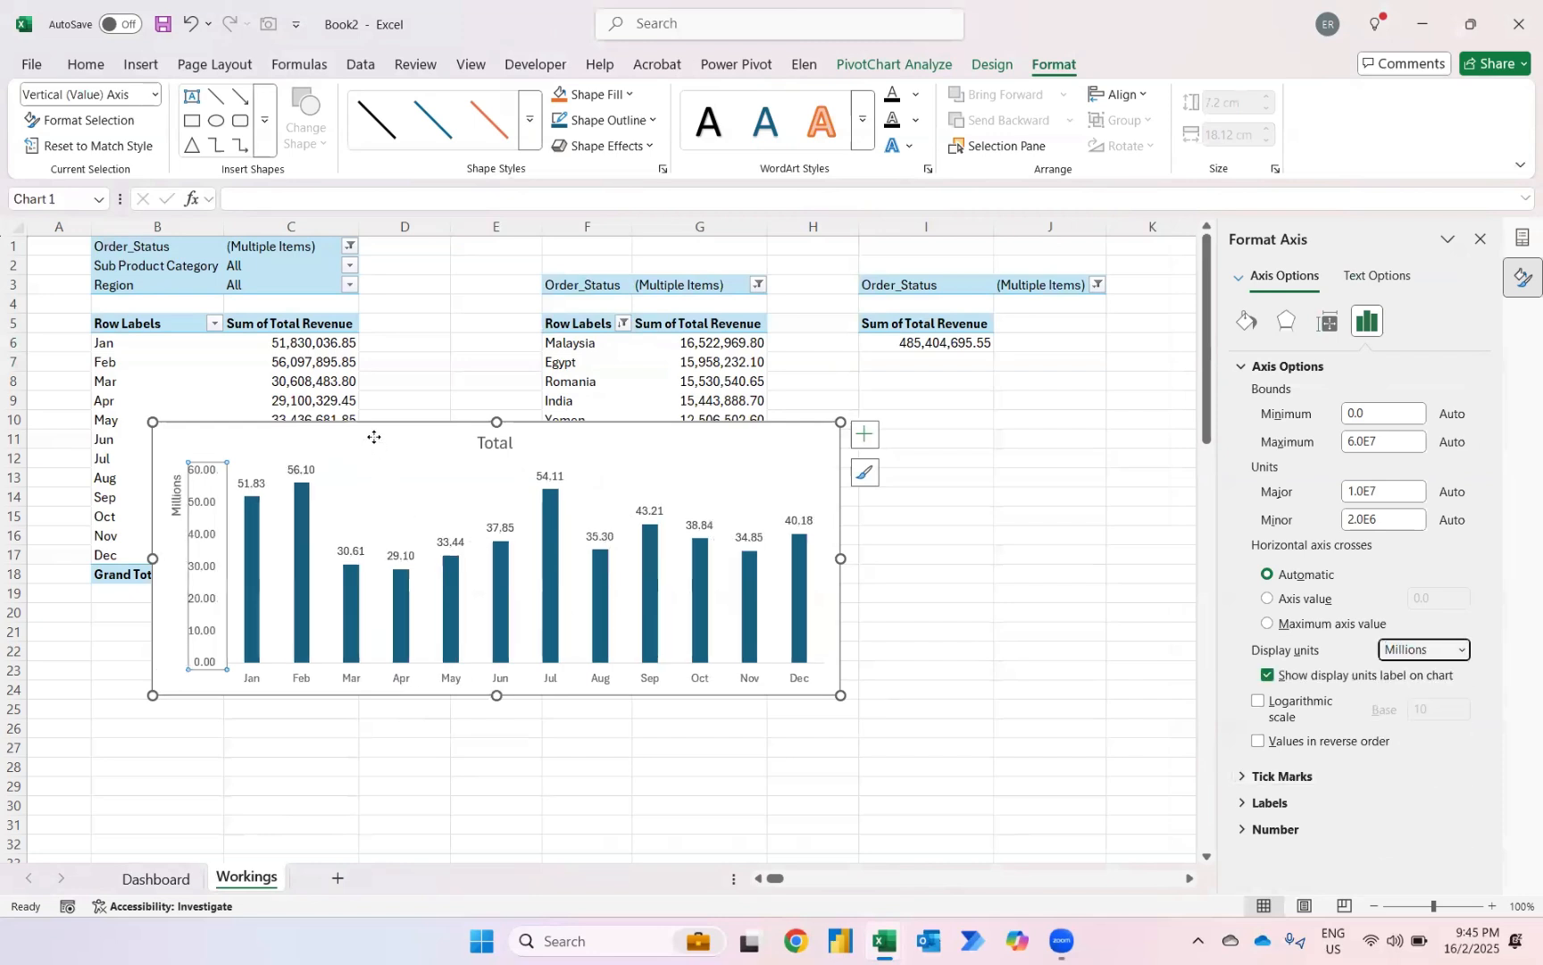
Step: Move the monthly revenue chart to the Dashboard sheet at cell A7 and resize it to span about columns A to I, rows 7 to 29
left_click(375, 436)
key("ctrl+x")
key("ctrl+Page_Up")
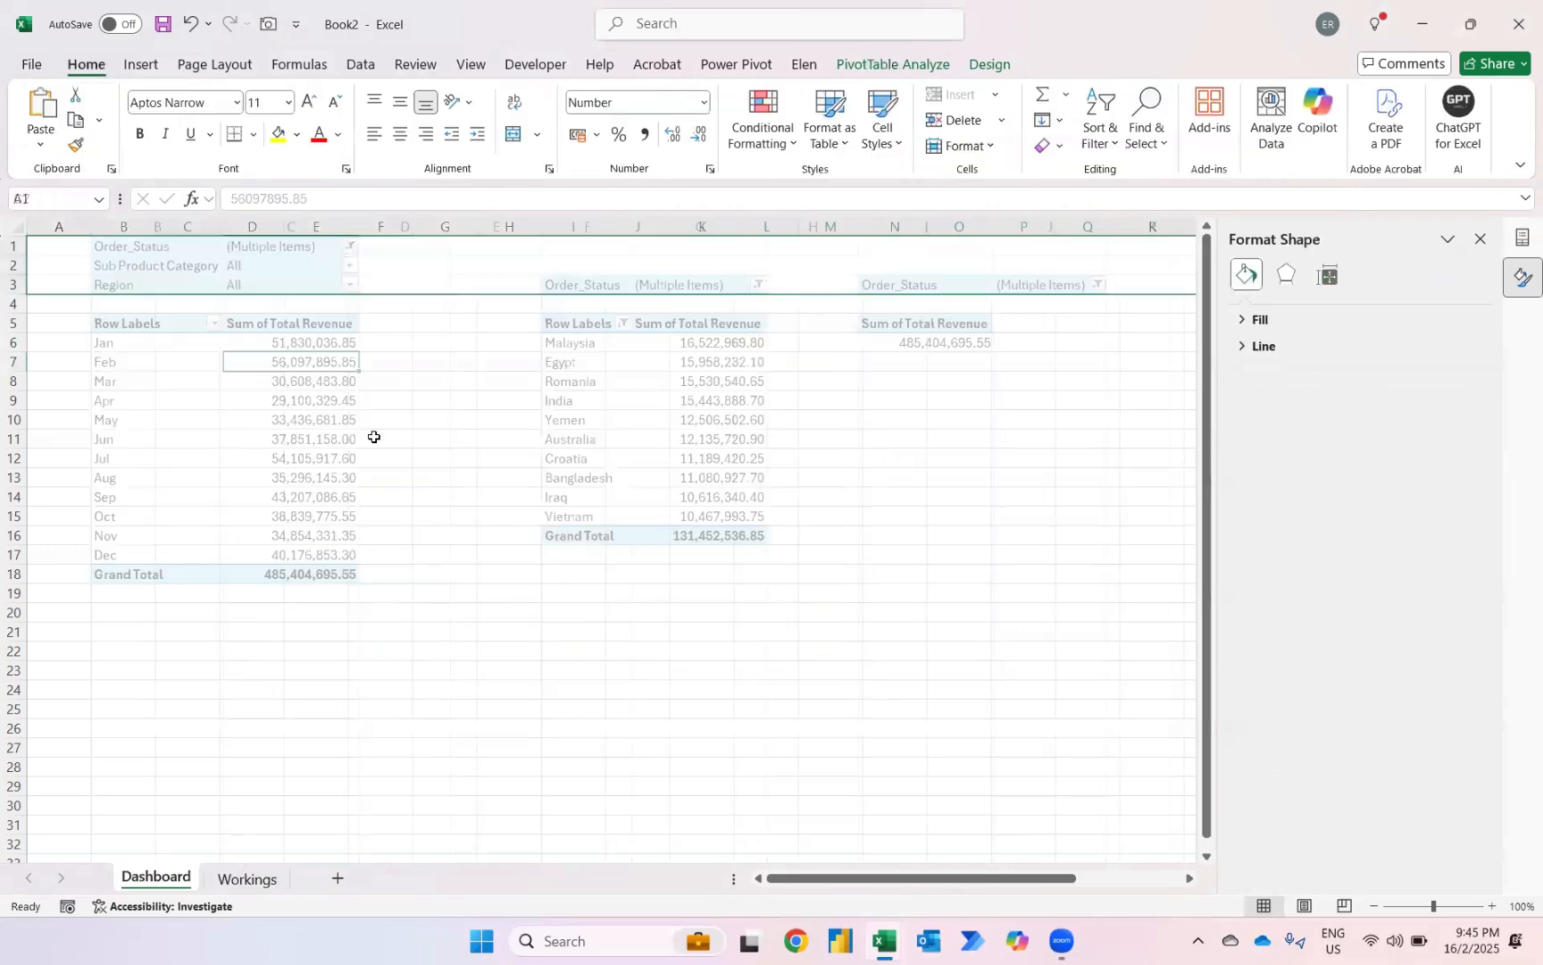
left_click(73, 363)
key("ctrl+v")
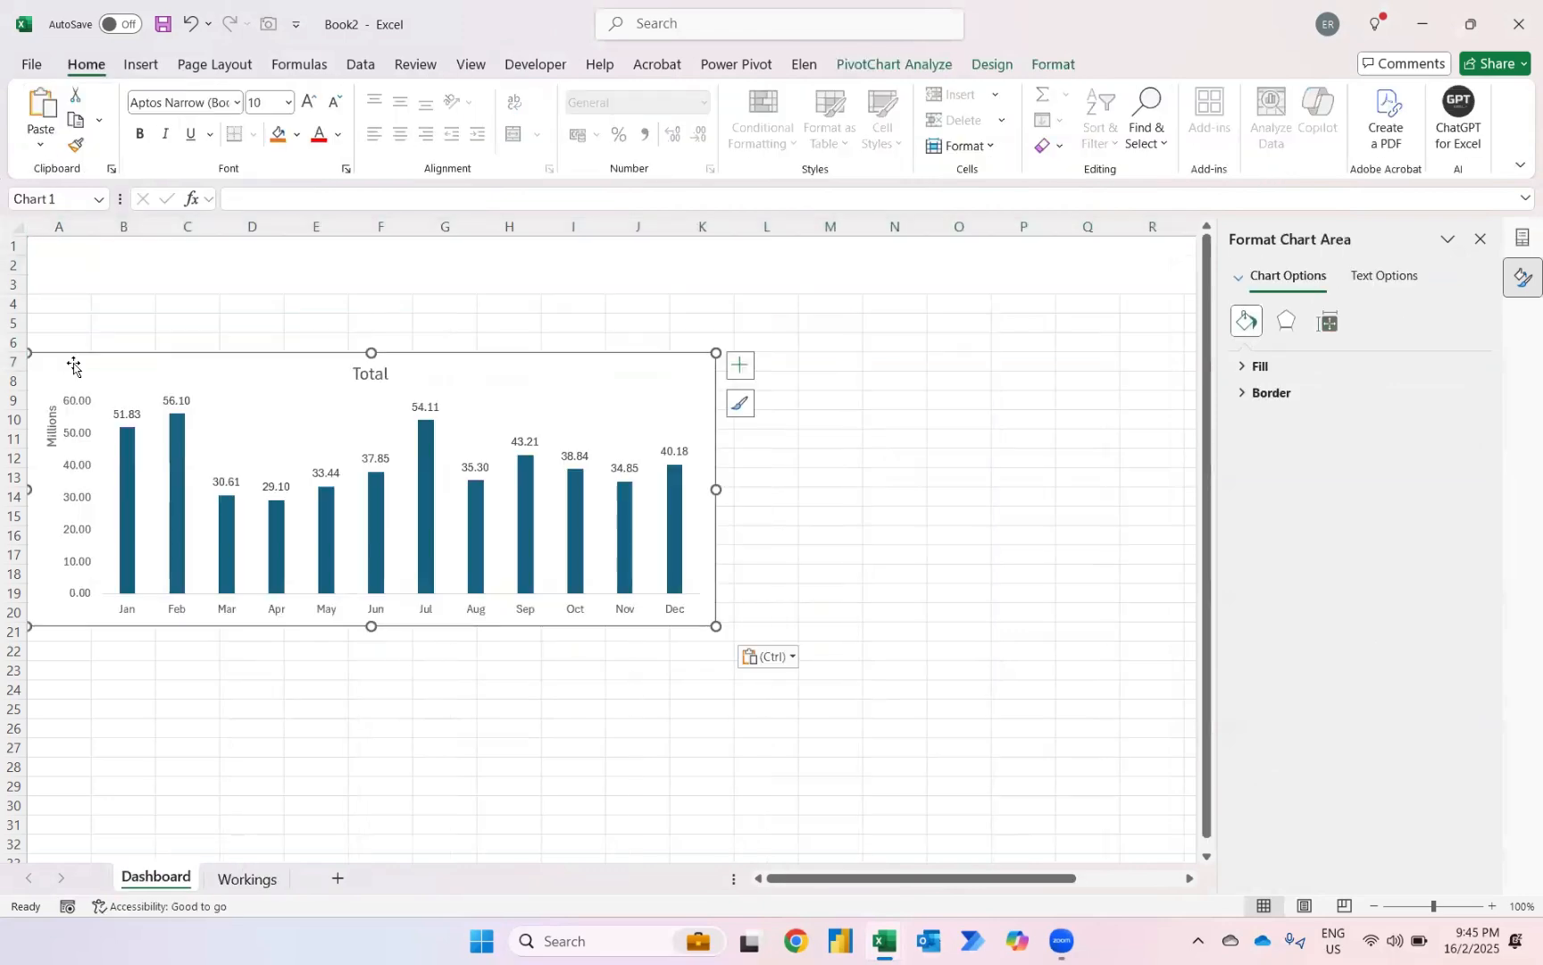
left_click_drag(714, 626, 609, 794)
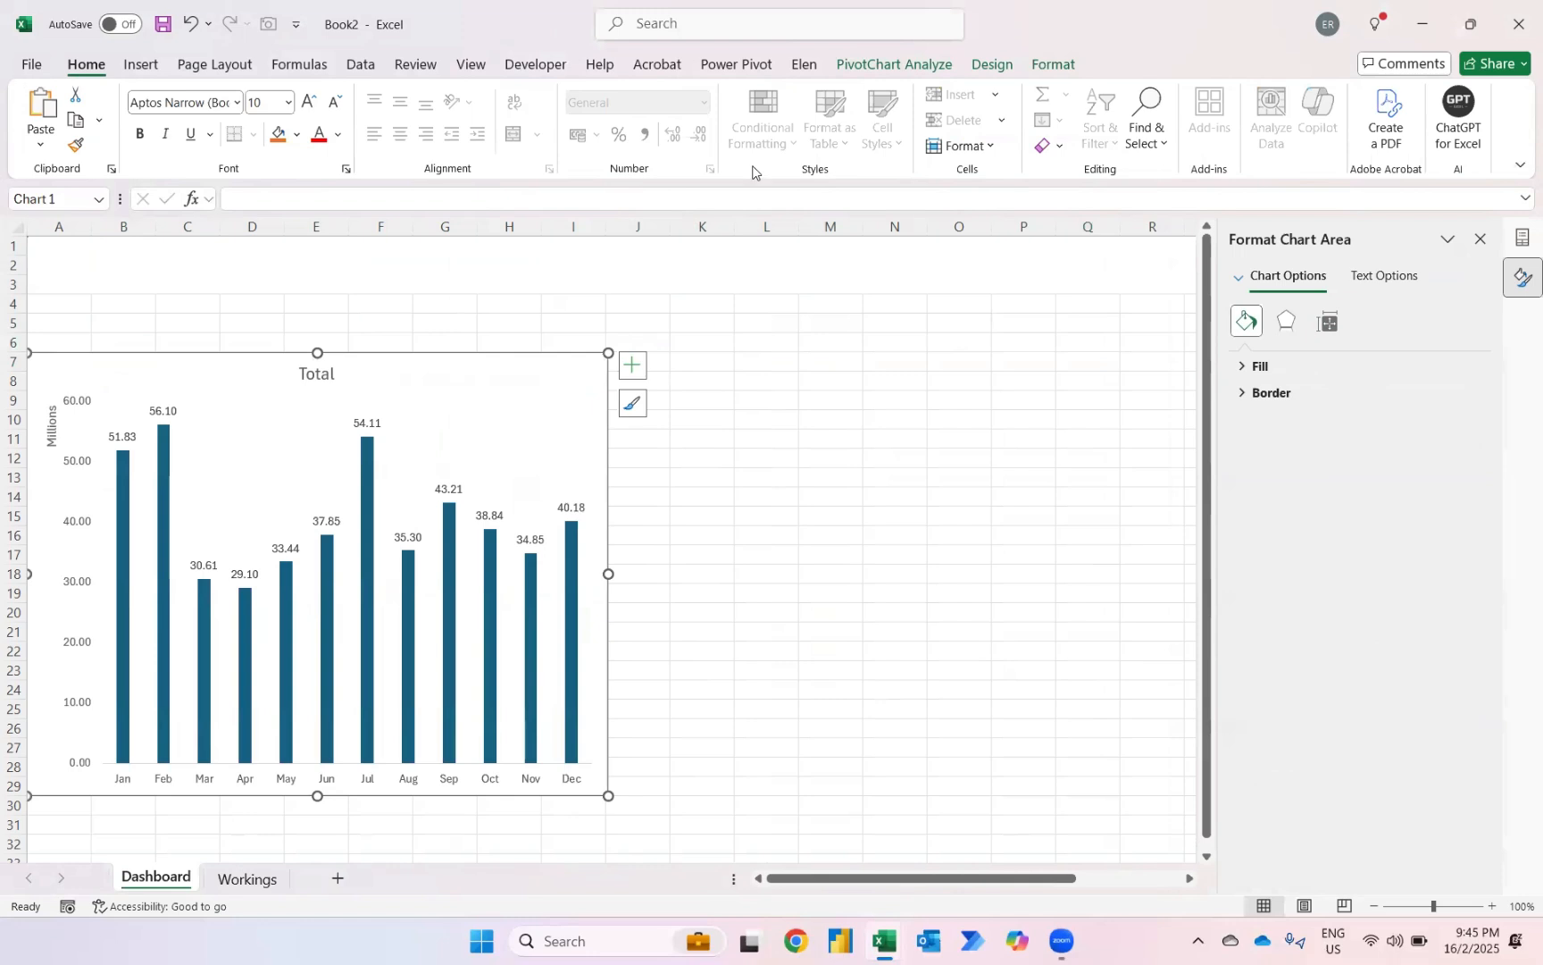
Step: Insert slicers for Sub Product Category and Region from the monthly revenue chart
left_click(895, 65)
left_click(460, 128)
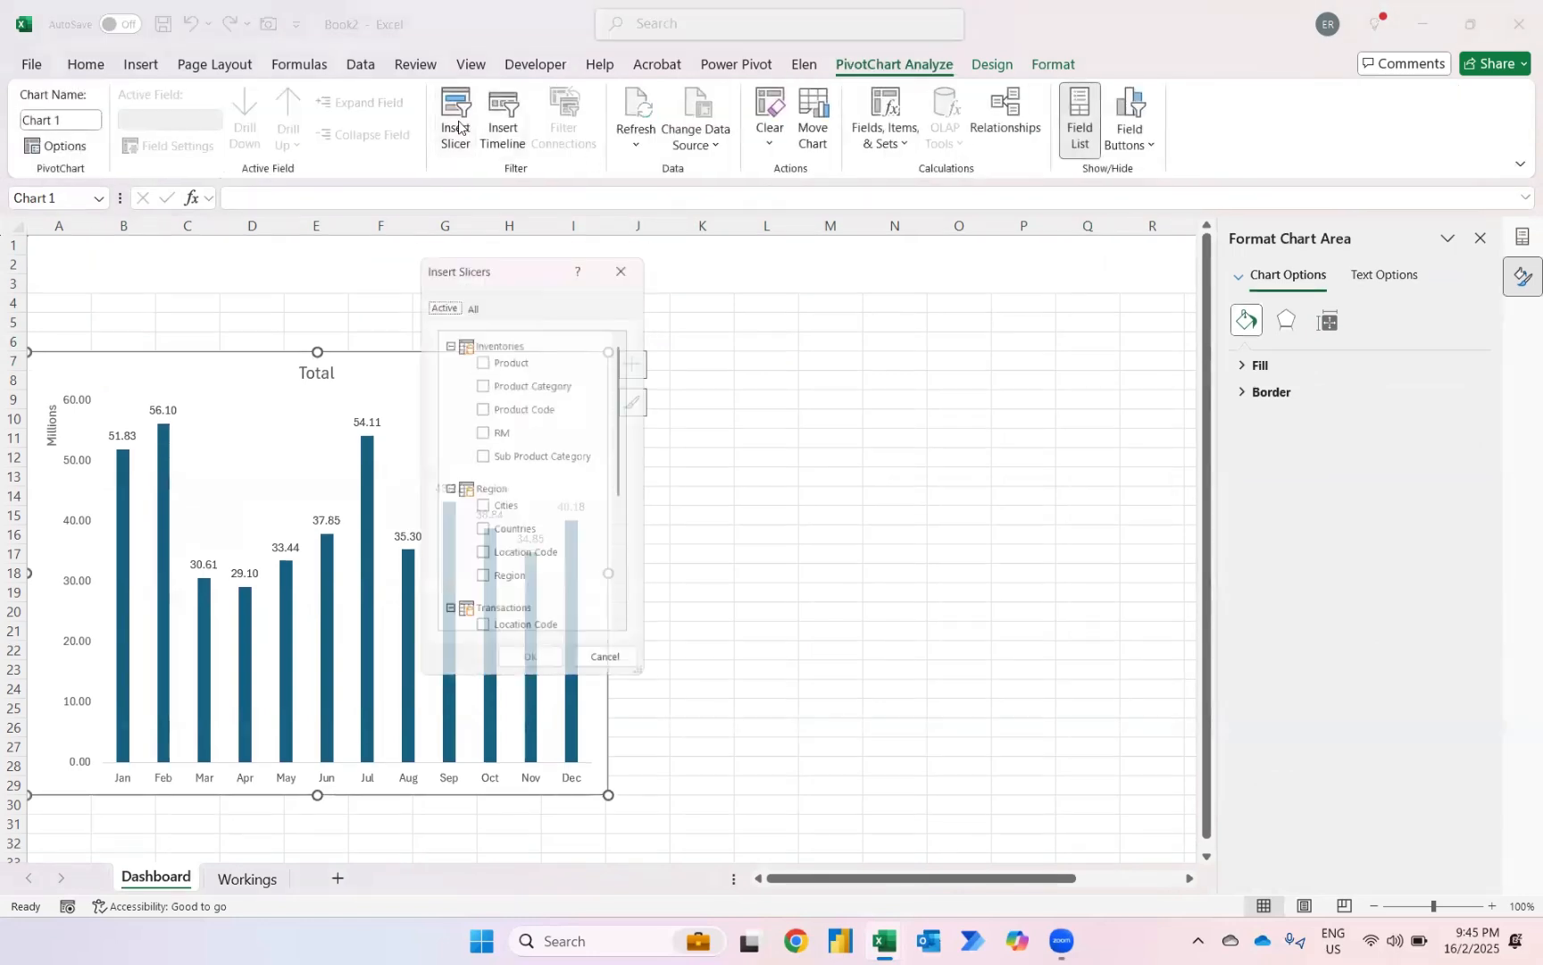
left_click(482, 459)
scroll(503, 546, "down", 3)
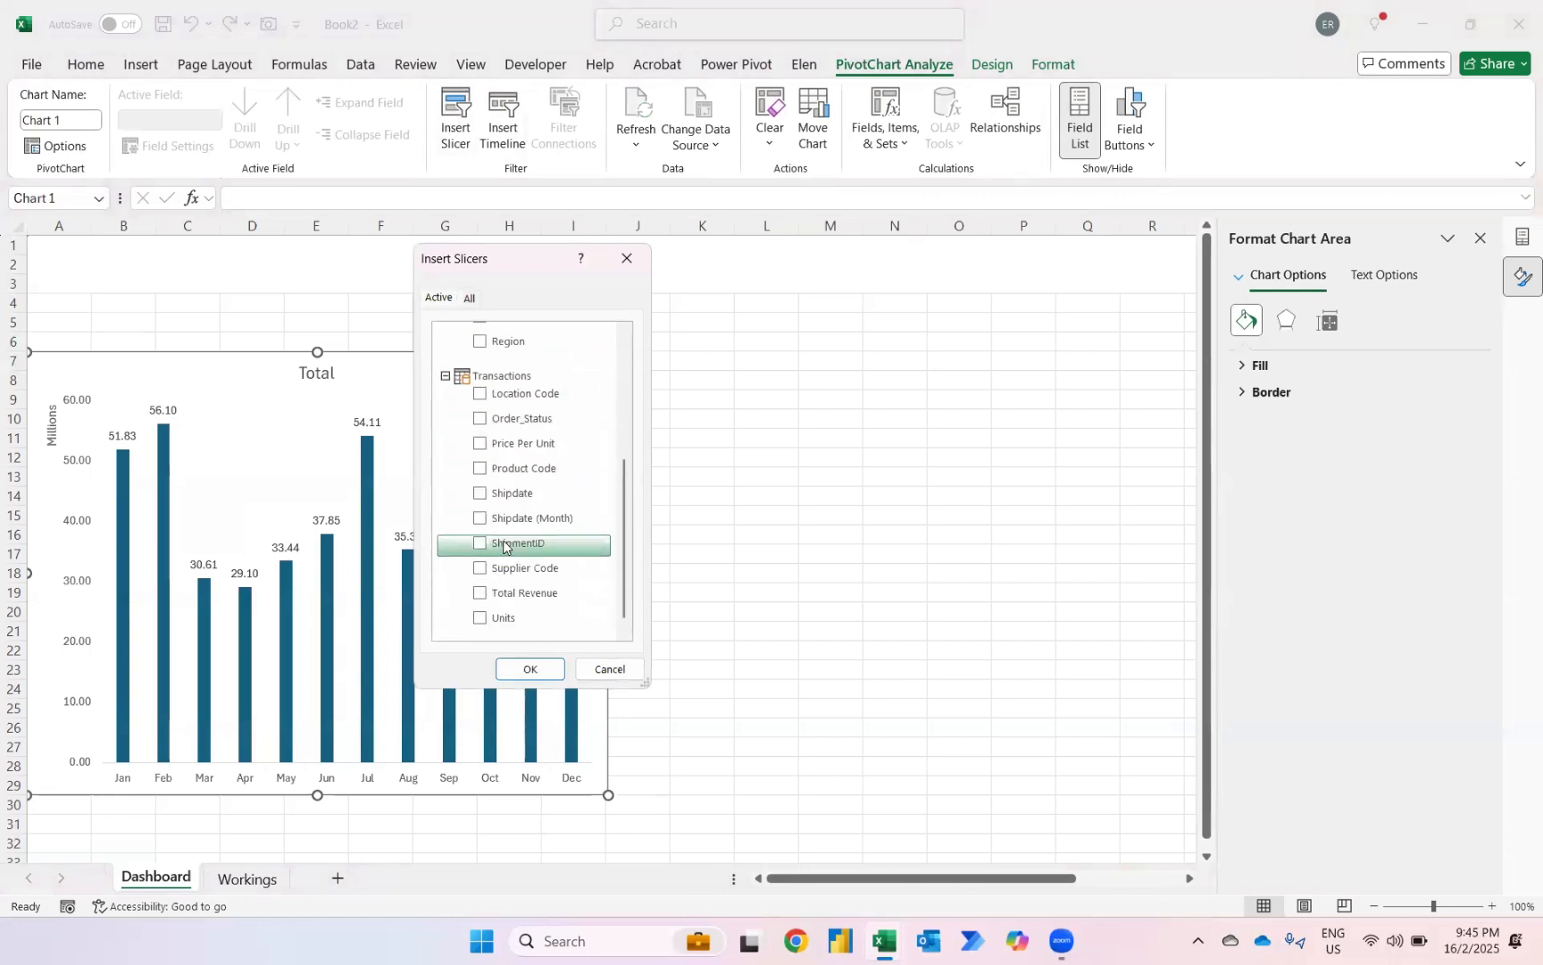
scroll(503, 544, "up", 2)
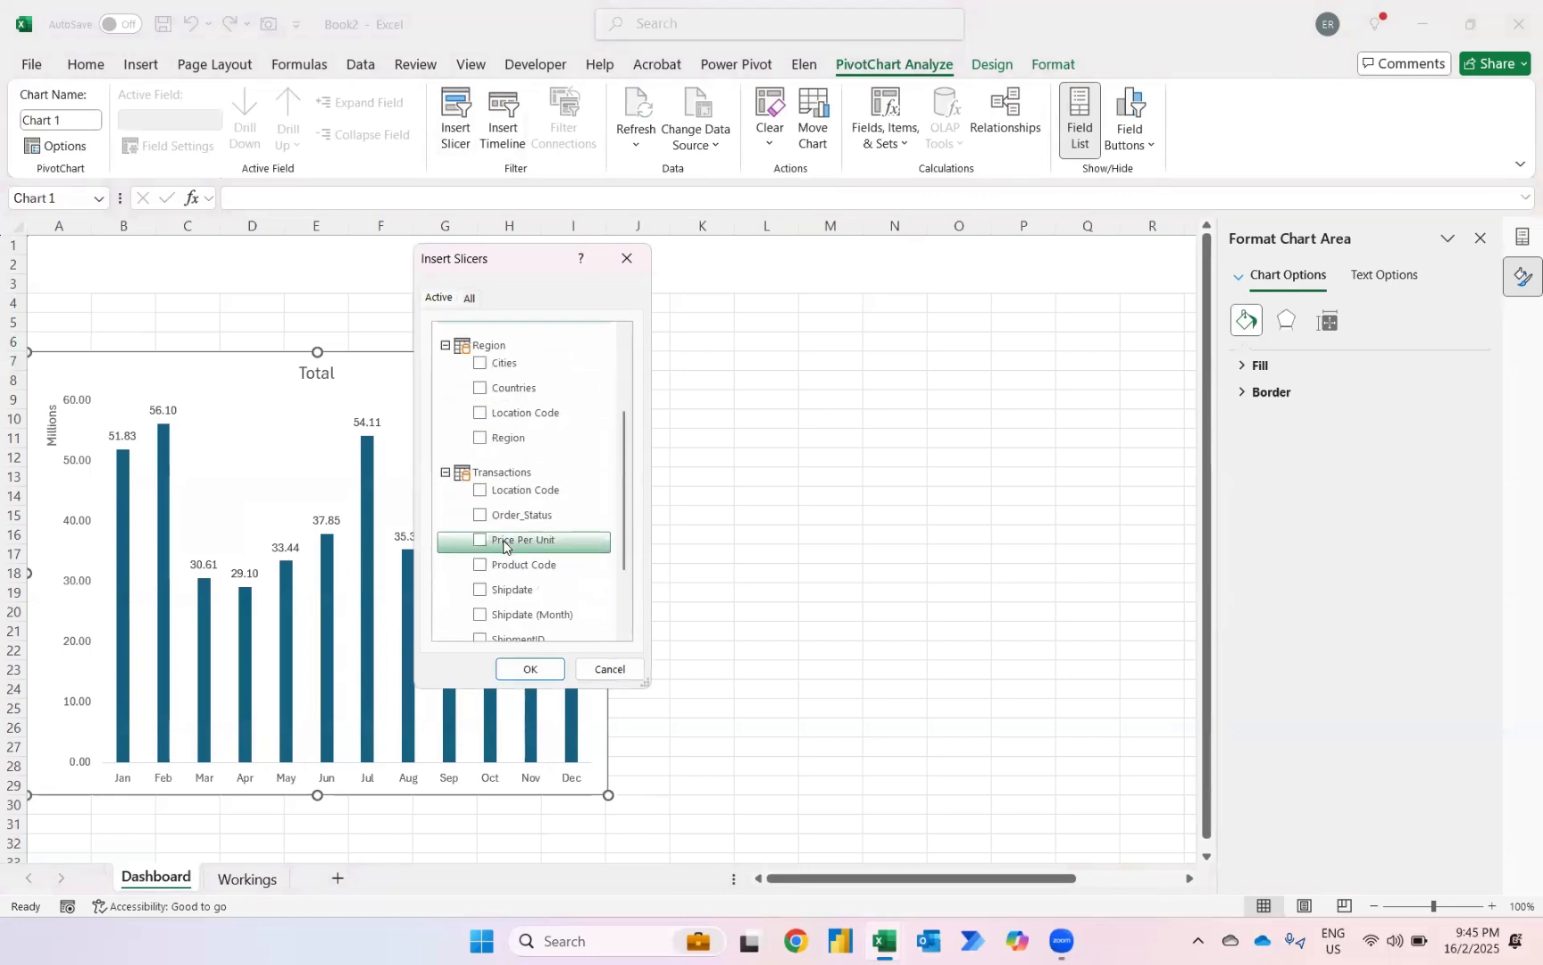
left_click(480, 439)
left_click(530, 670)
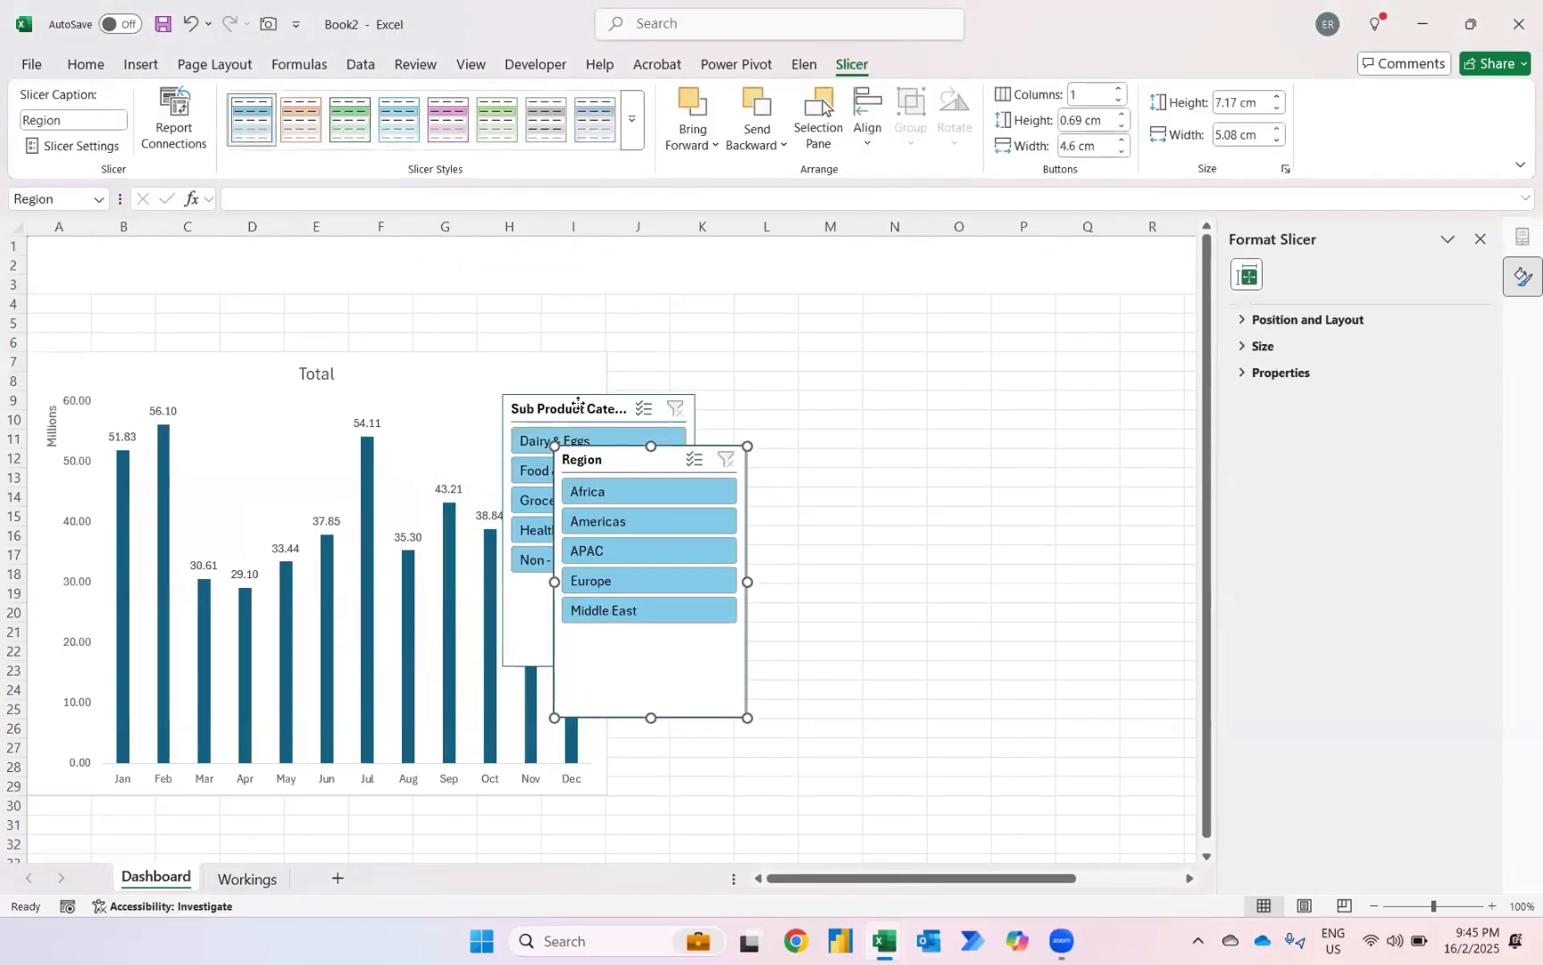
Step: Place the Sub Product Category slicer at cell A4 directly under the title banner and set it to 5 columns
left_click_drag(592, 406, 85, 308)
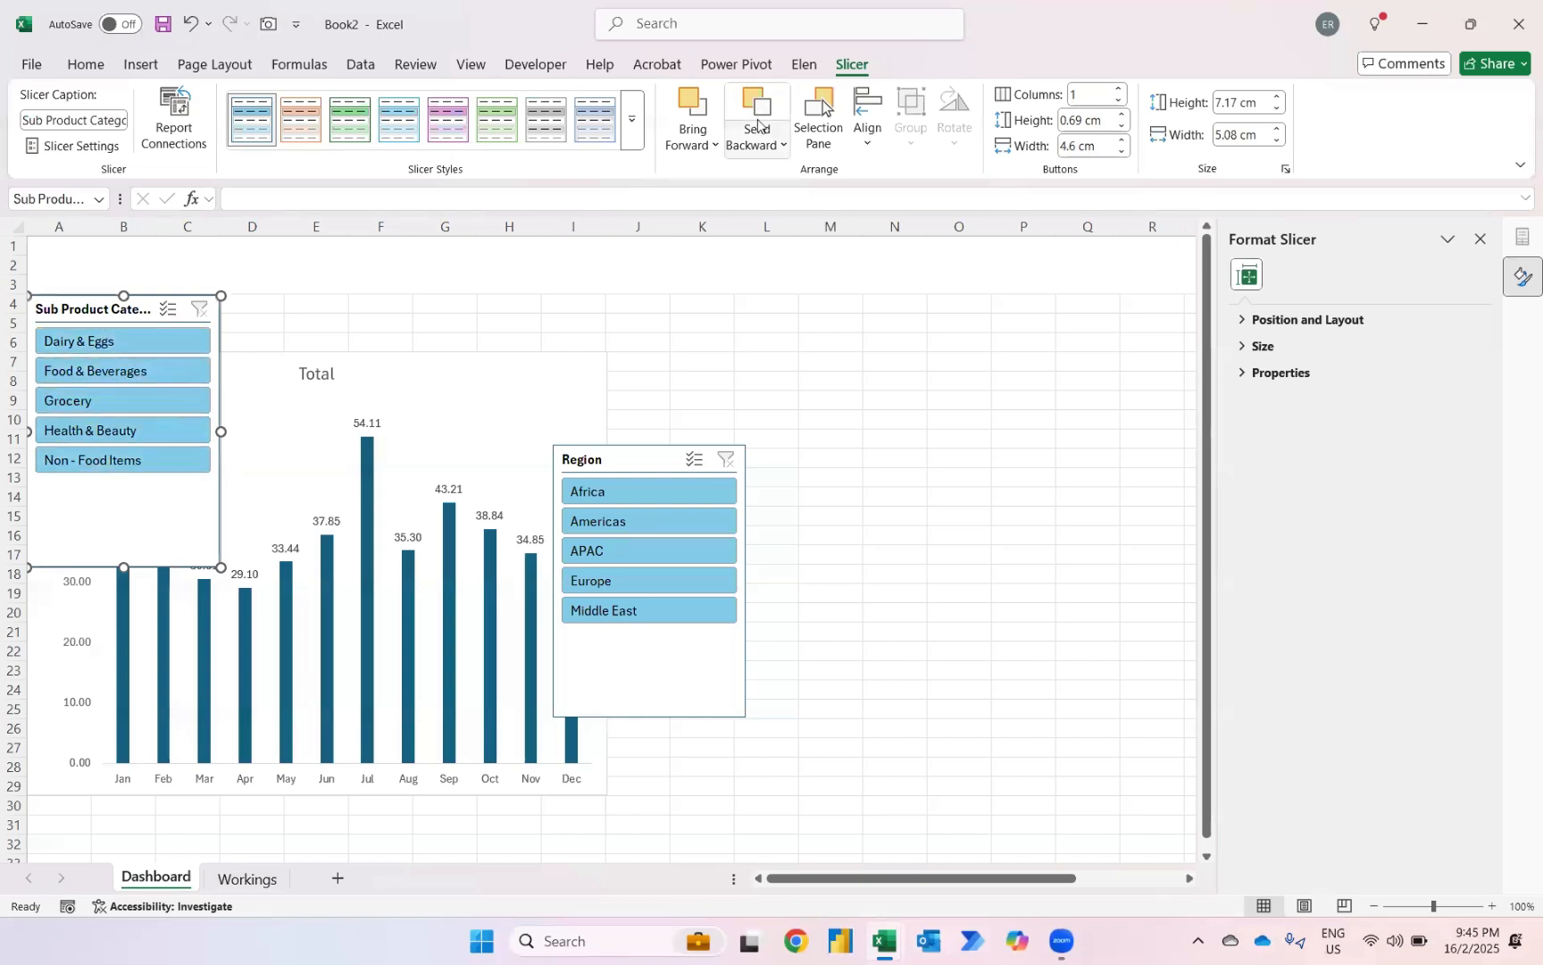
left_click(1004, 110)
type("2")
key("Return")
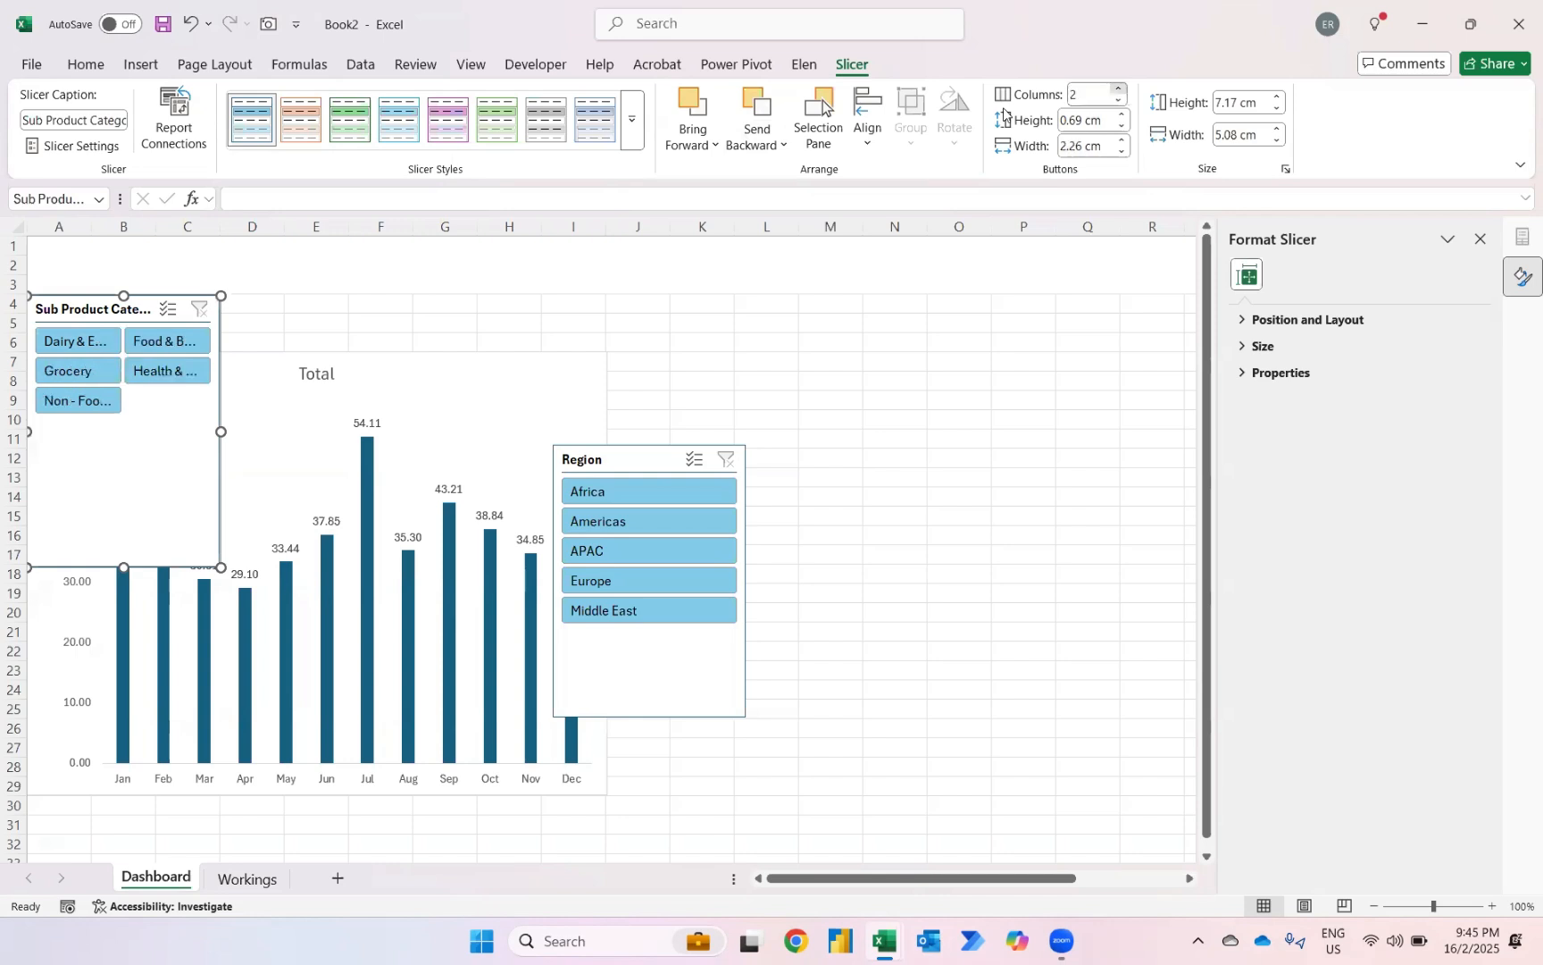
left_click(1118, 88)
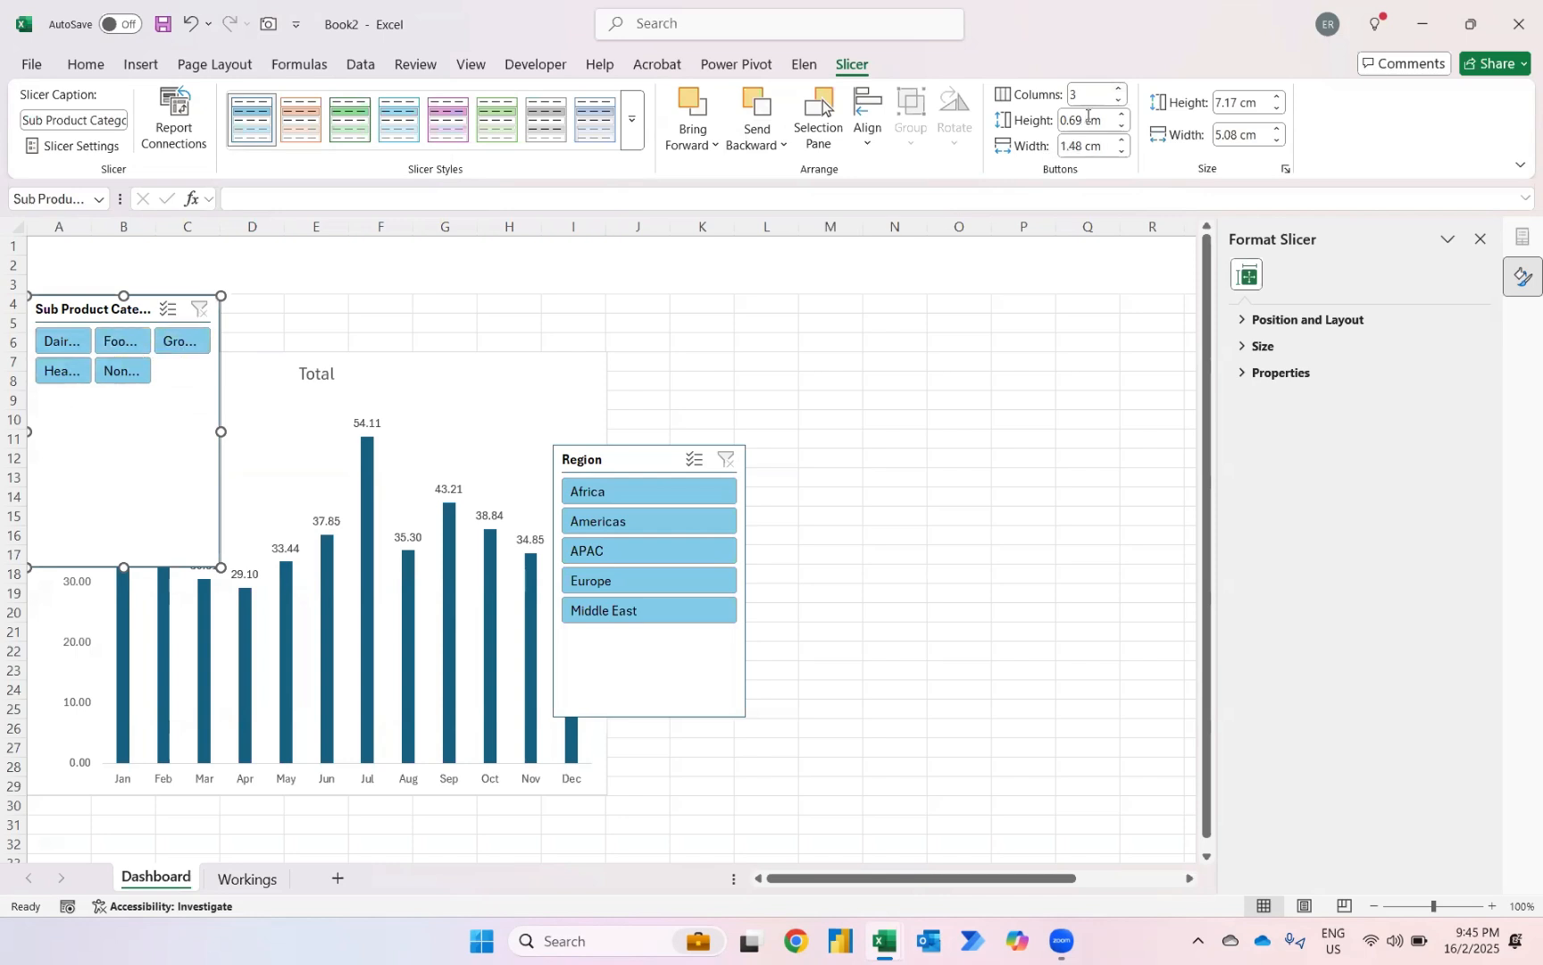
left_click(1118, 89)
left_click(1119, 88)
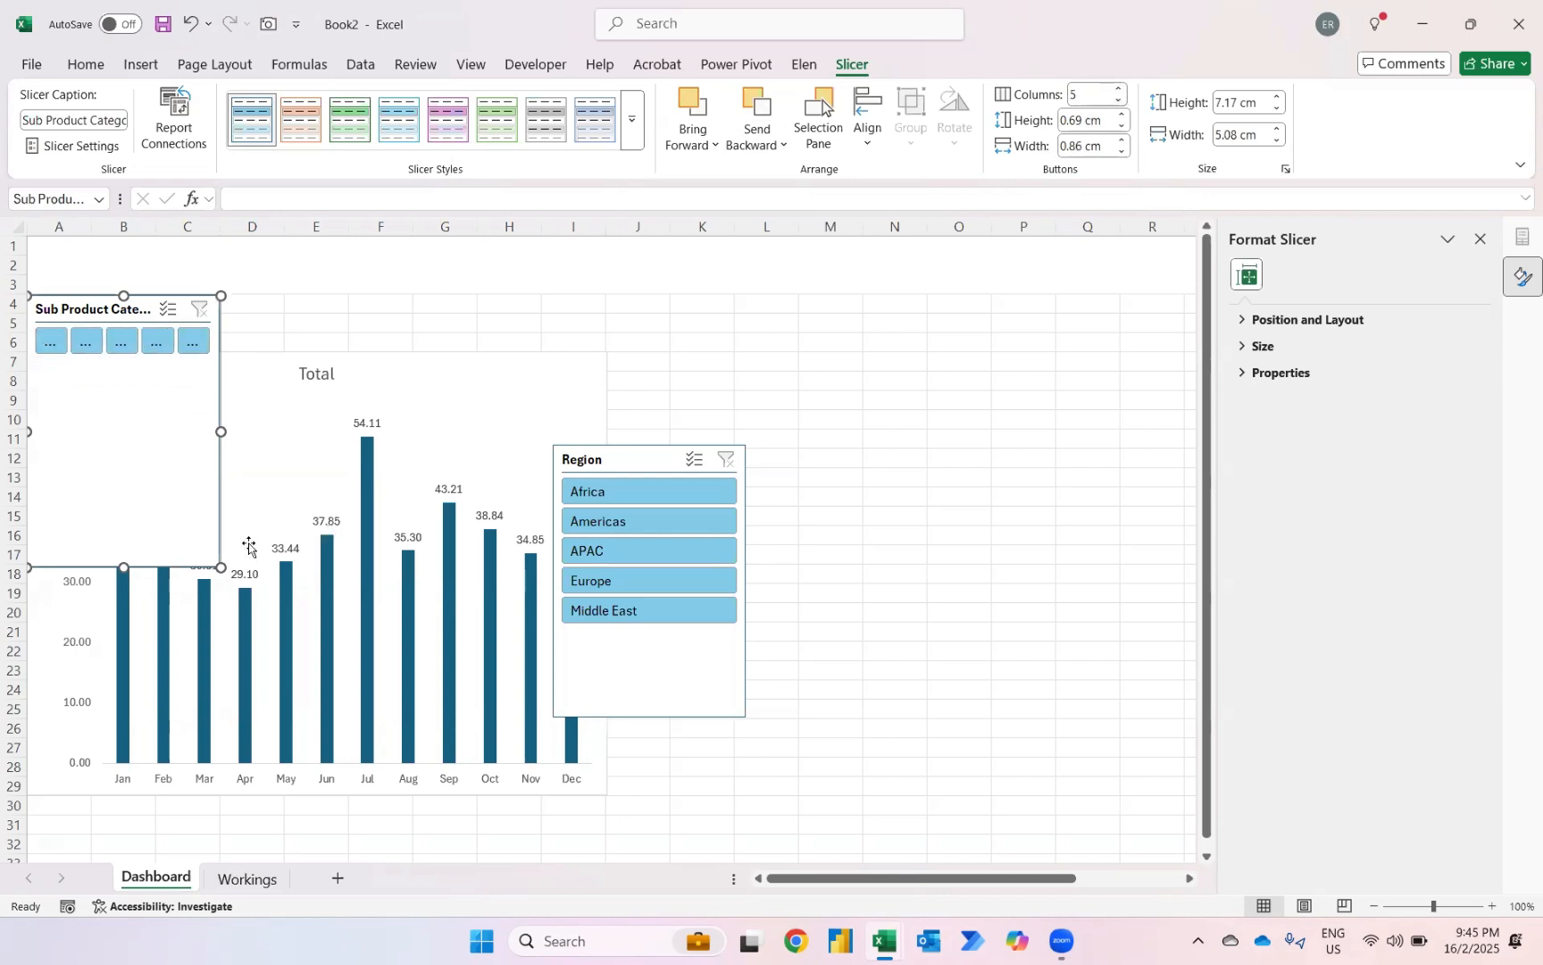
Step: Resize the Sub Product Category slicer to about 18.7 cm wide by 2 cm high, and shift the chart down to row 8 beneath it
left_click_drag(220, 566, 686, 351)
left_click_drag(406, 378, 406, 399)
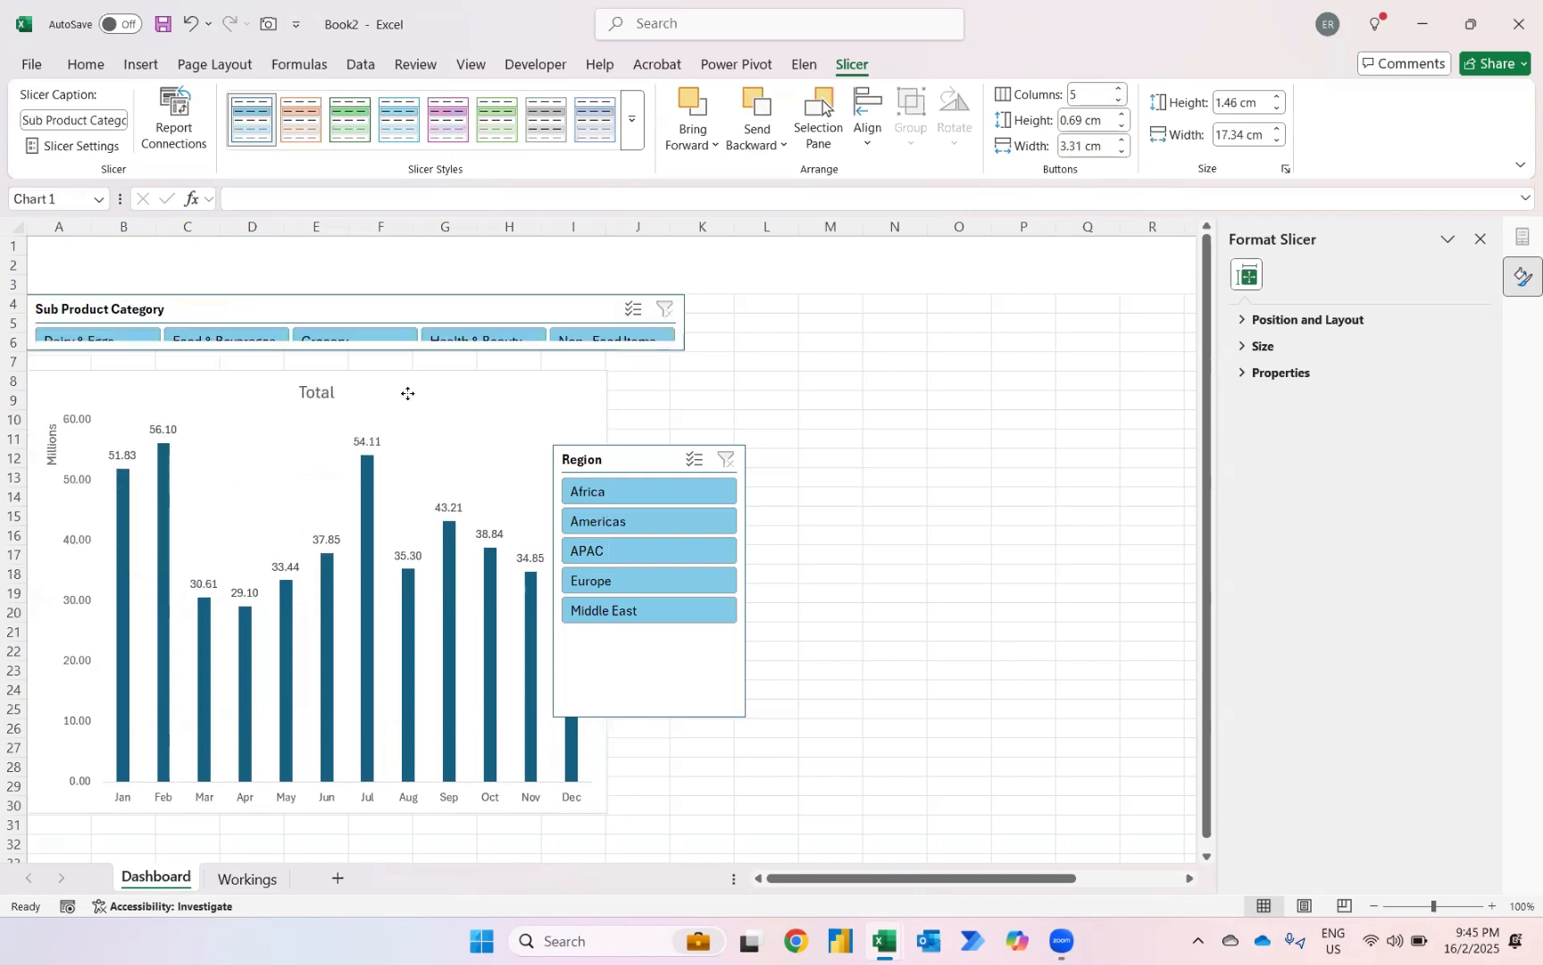
left_click(382, 333)
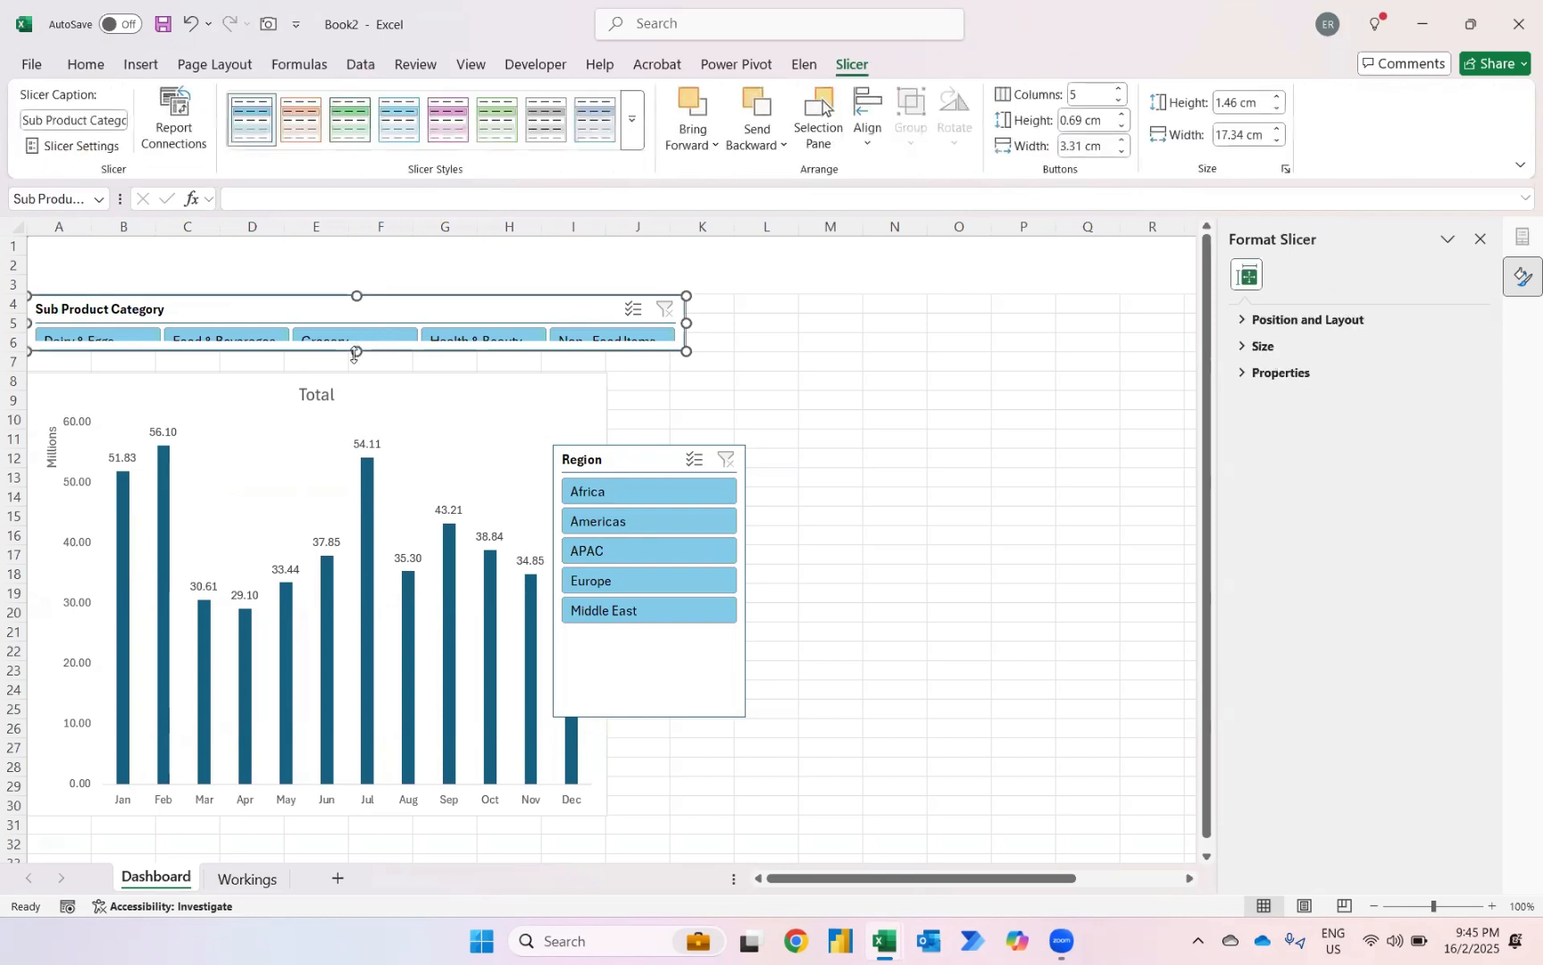
left_click_drag(356, 351, 357, 371)
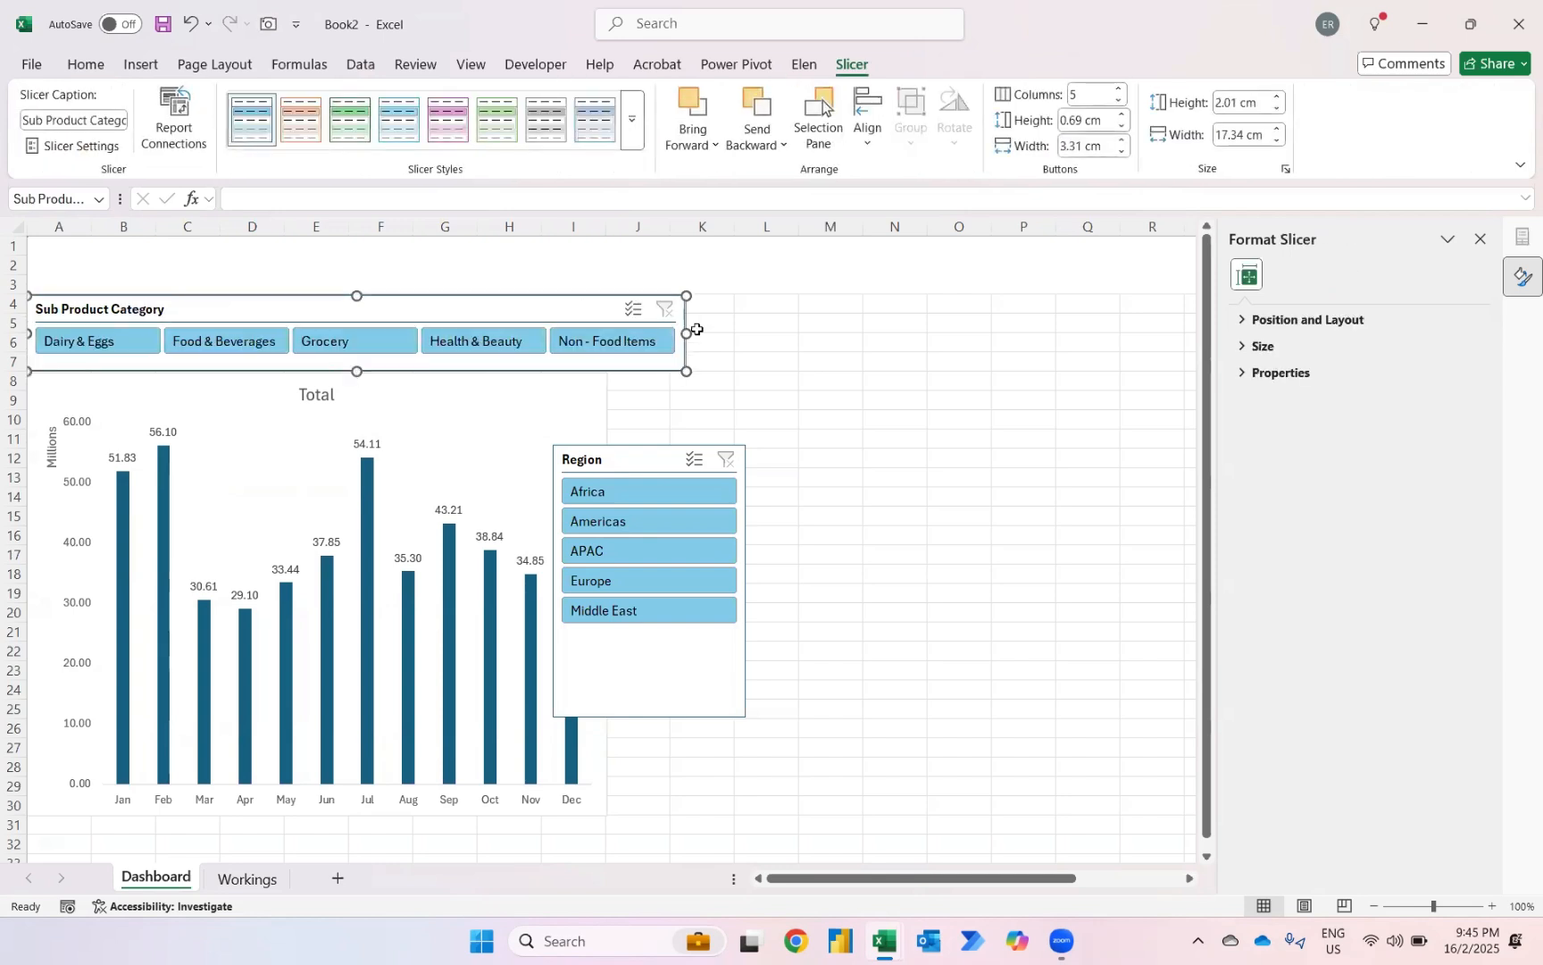
left_click_drag(686, 332, 738, 332)
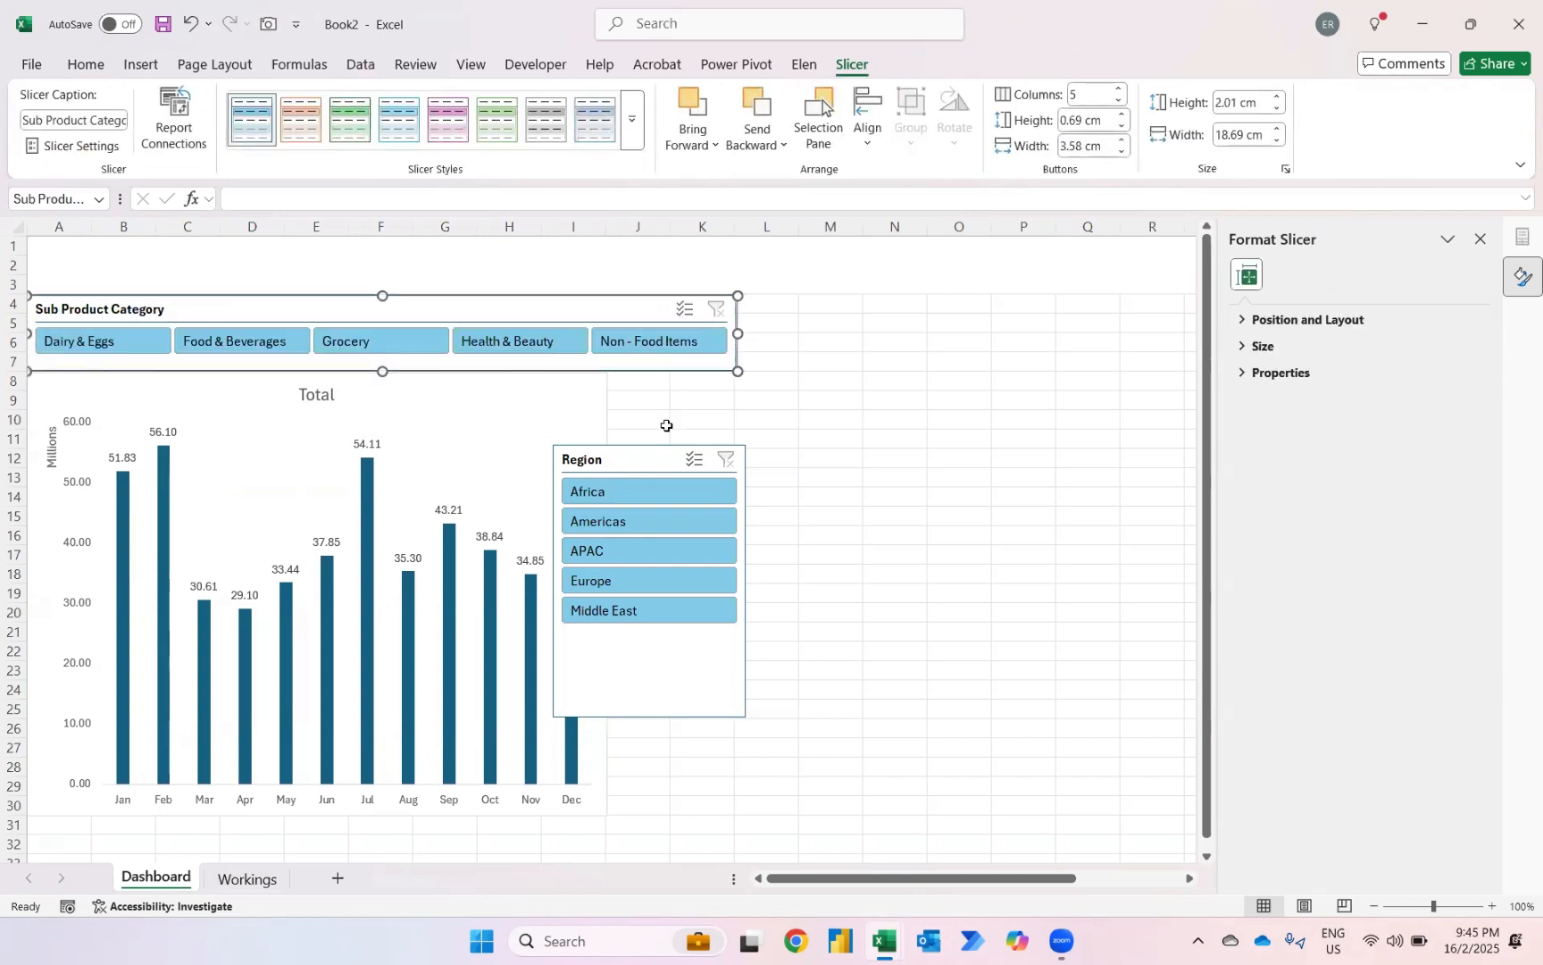
Step: Set the Region slicer to 5 columns and close the slicer formatting pane
left_click(629, 457)
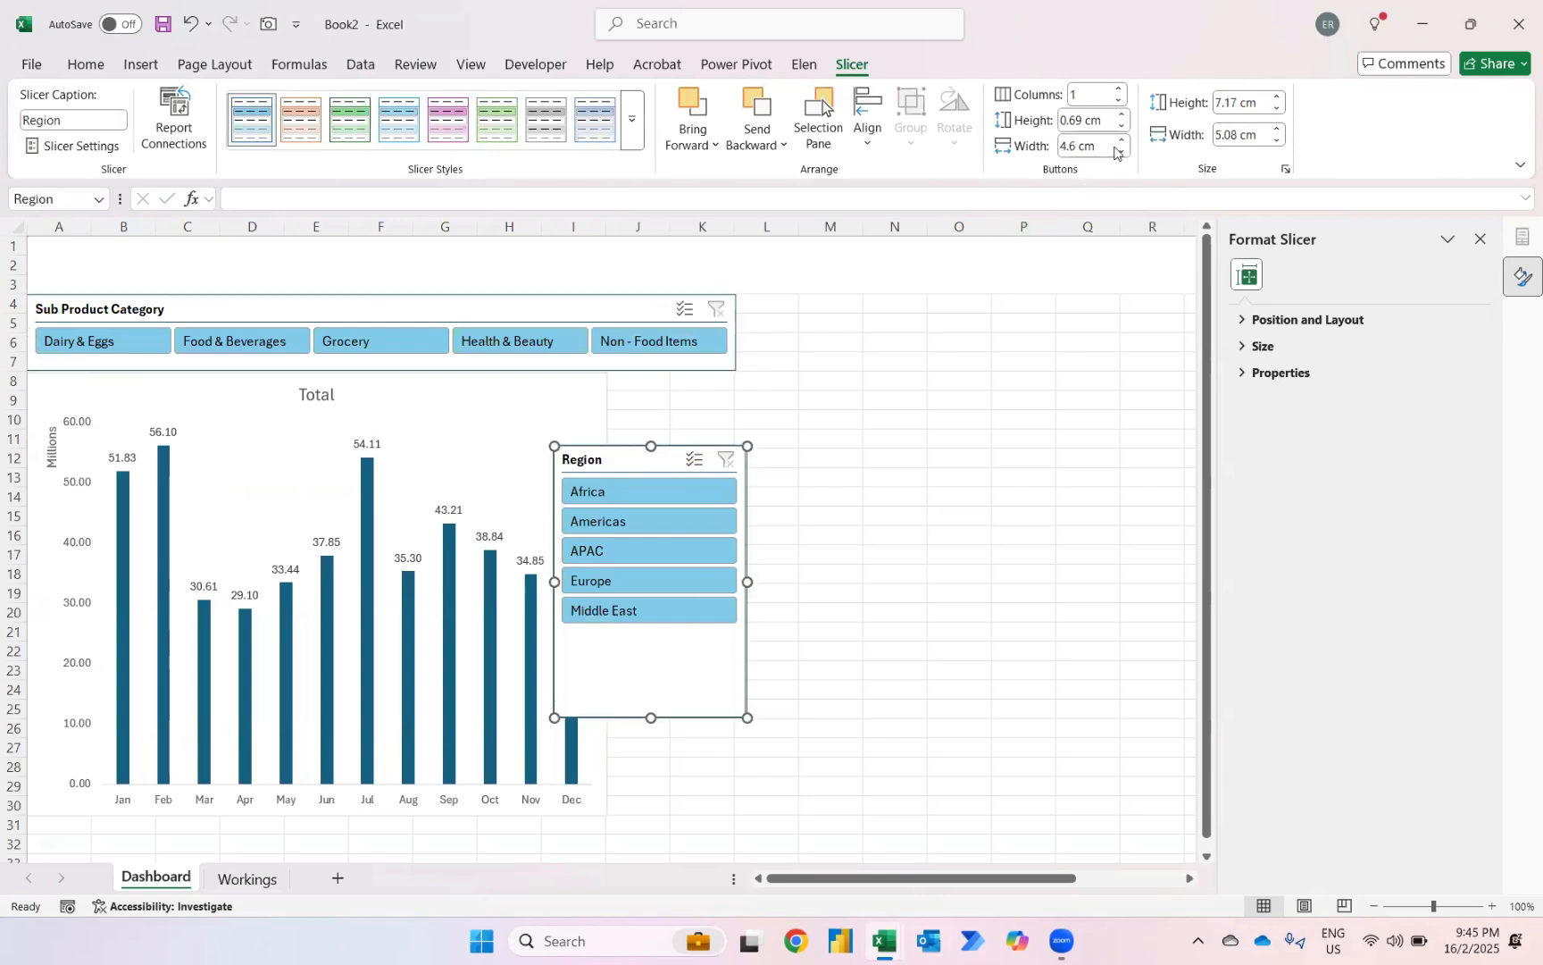
left_click(1088, 96)
type("5")
key("Return")
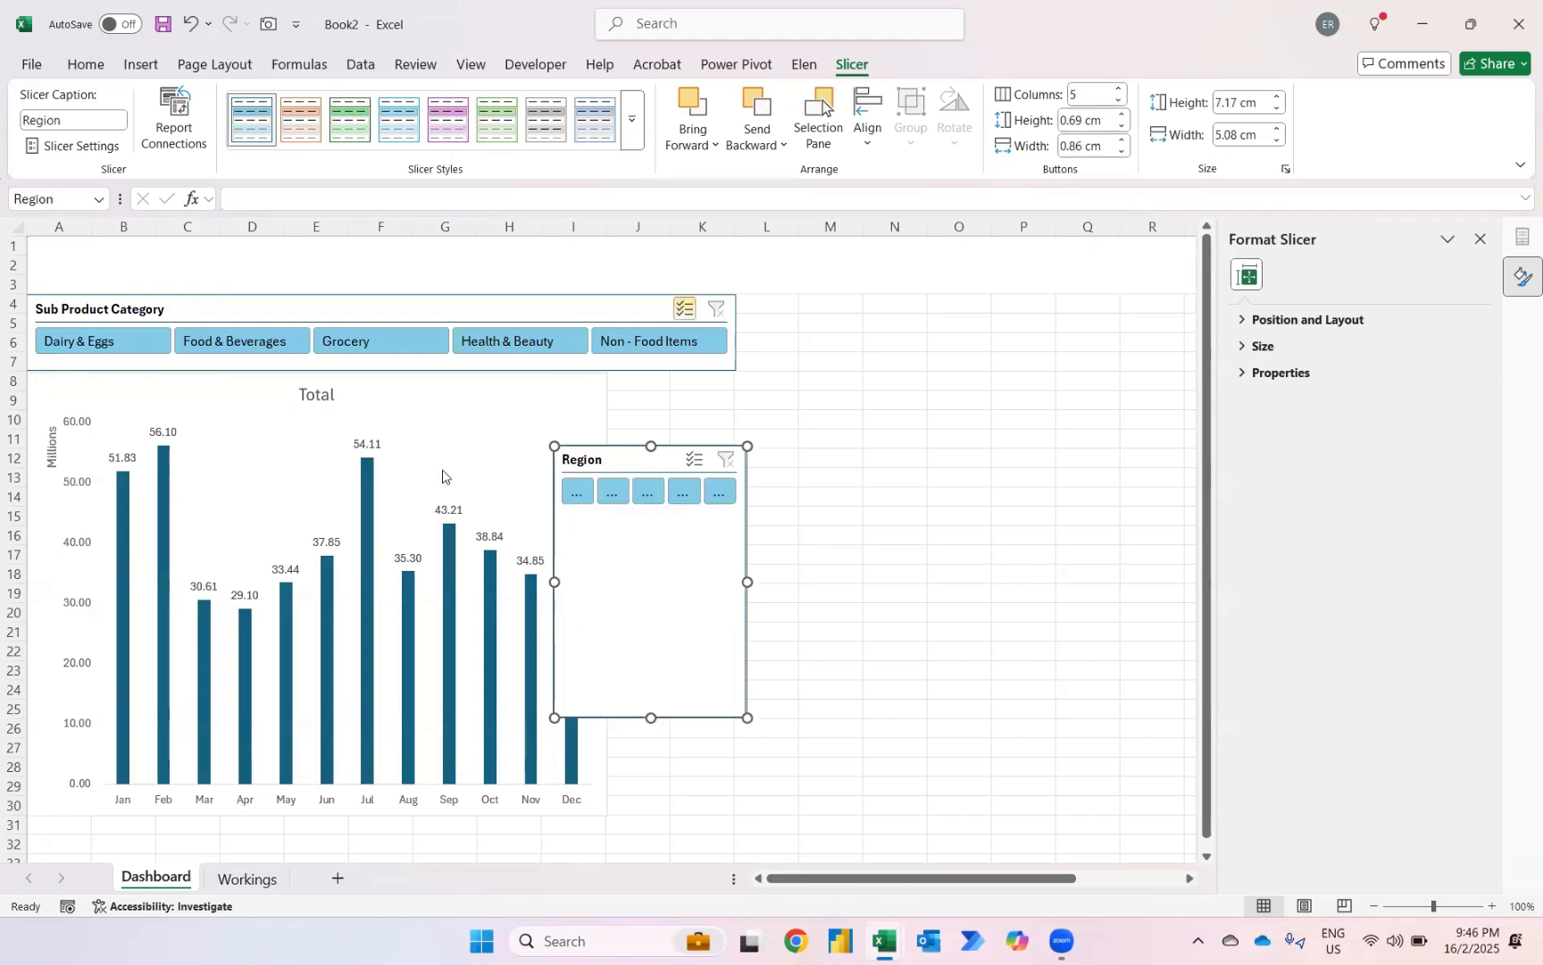
left_click(1485, 238)
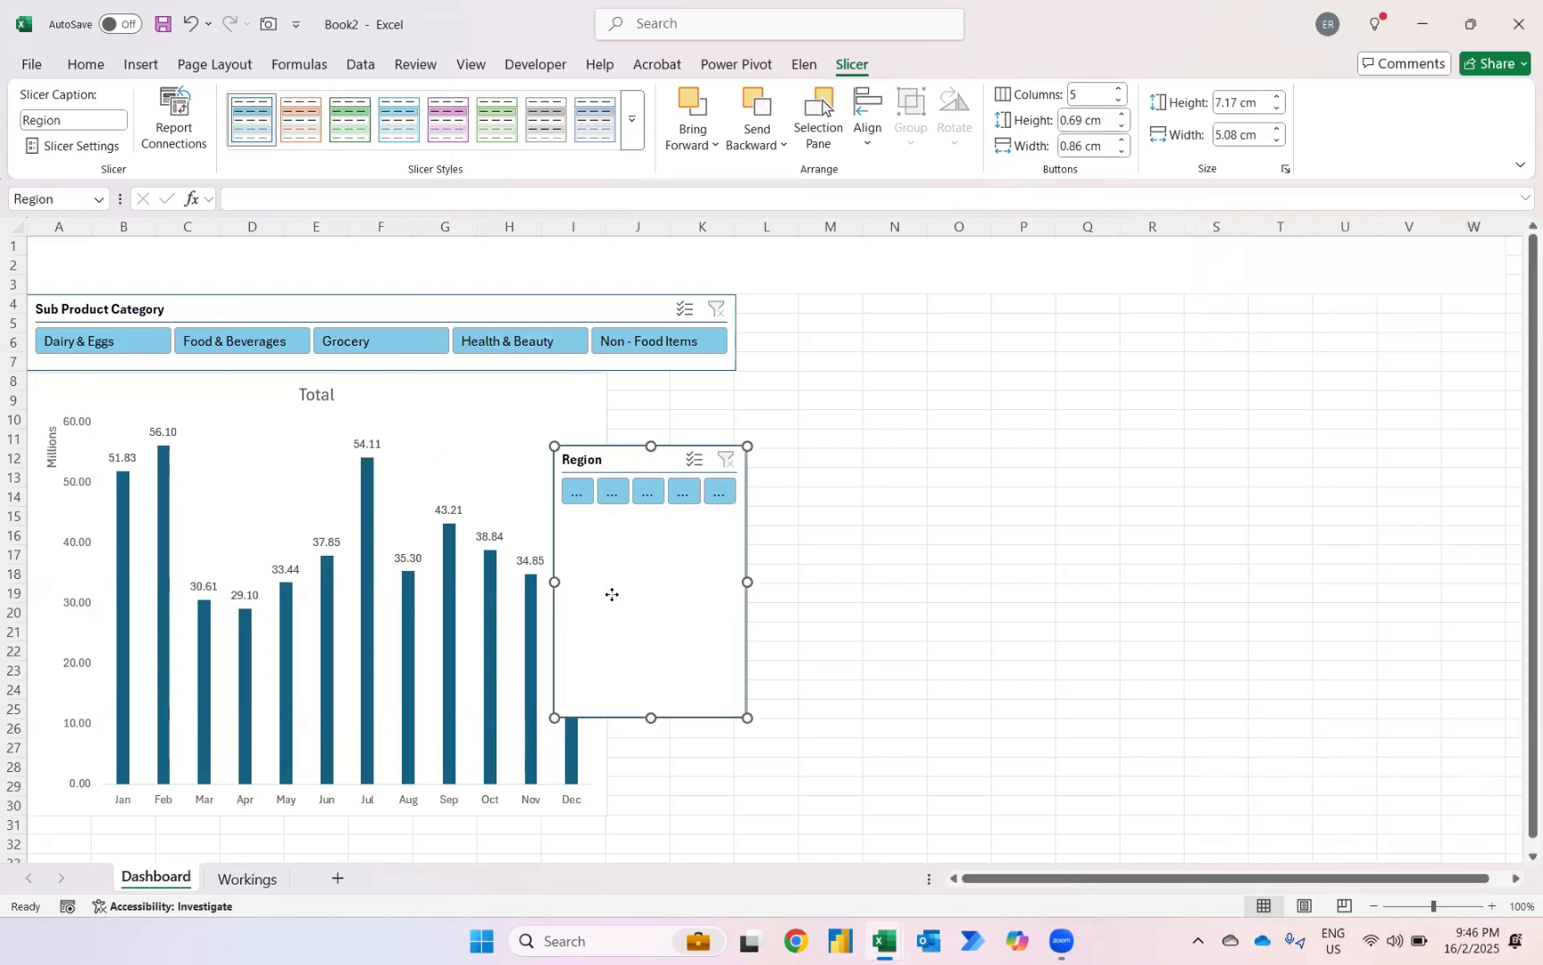
Step: Place the Region slicer at cell L4, resize it to about 19.3 cm wide by 2 cm high, and go to the Workings sheet
left_click_drag(612, 594, 824, 444)
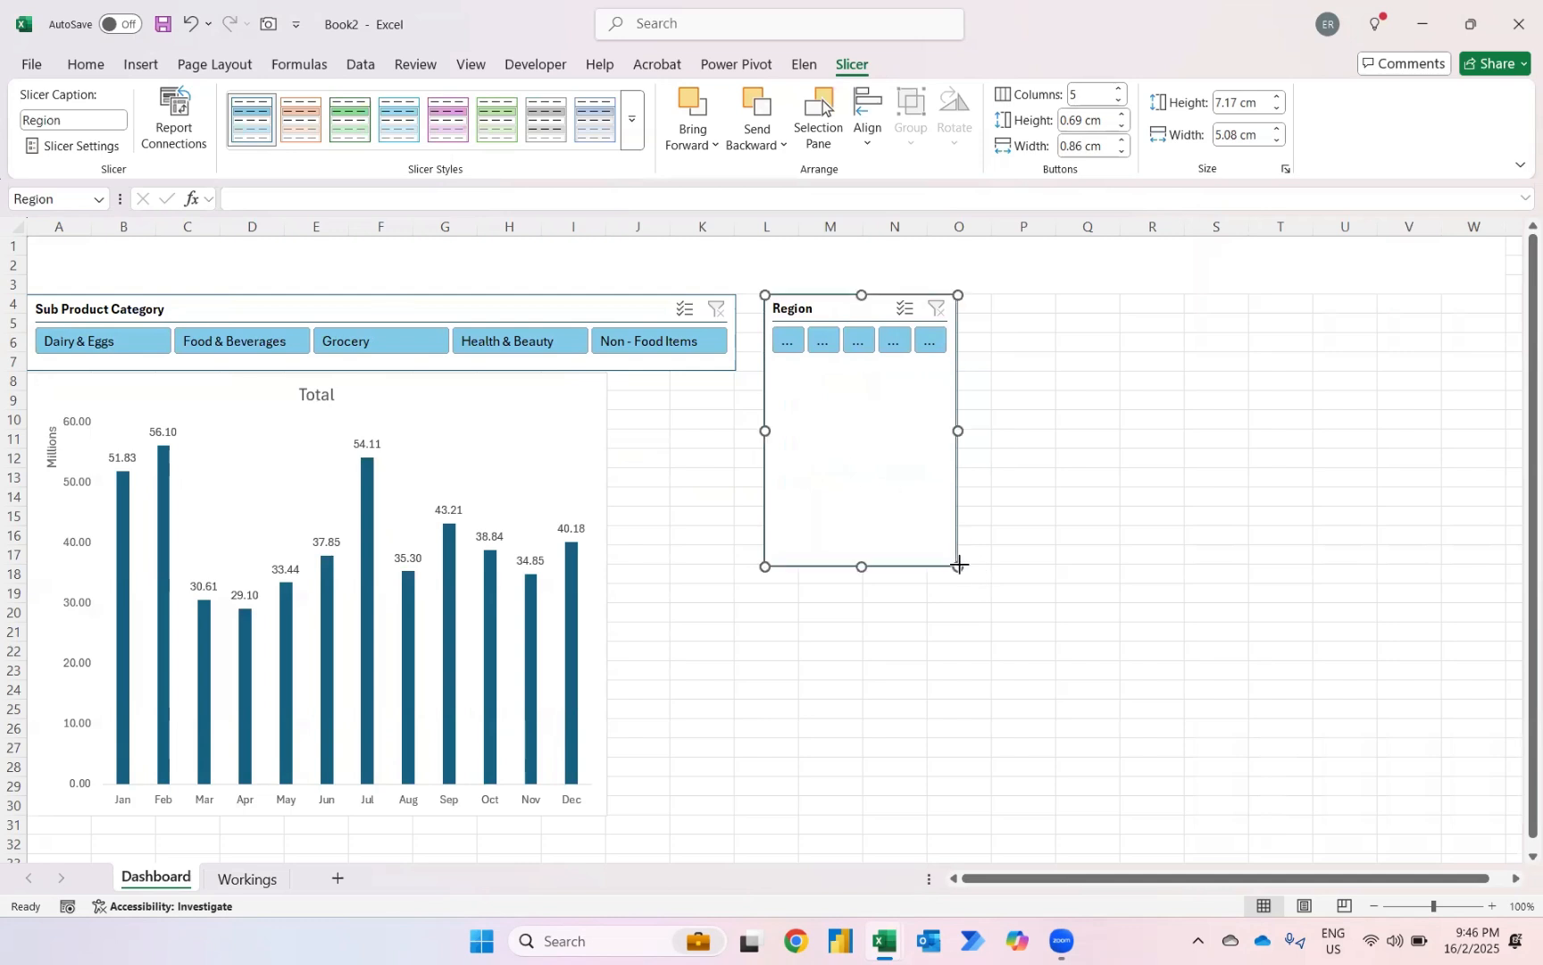
left_click_drag(959, 564, 1492, 368)
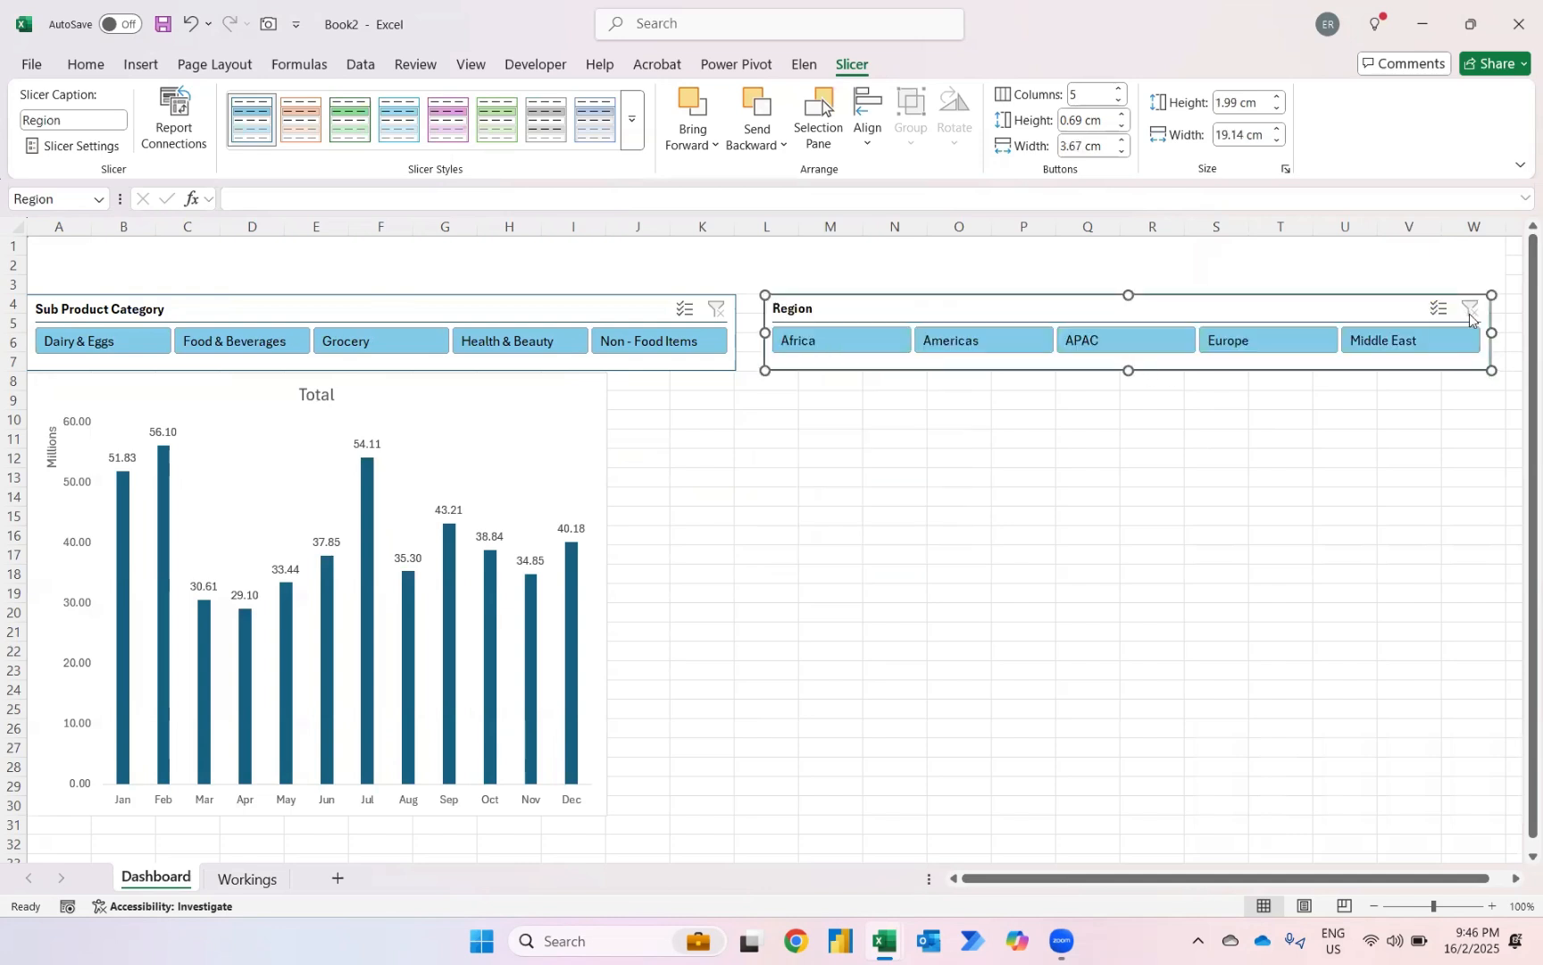
left_click_drag(1488, 328, 1500, 330)
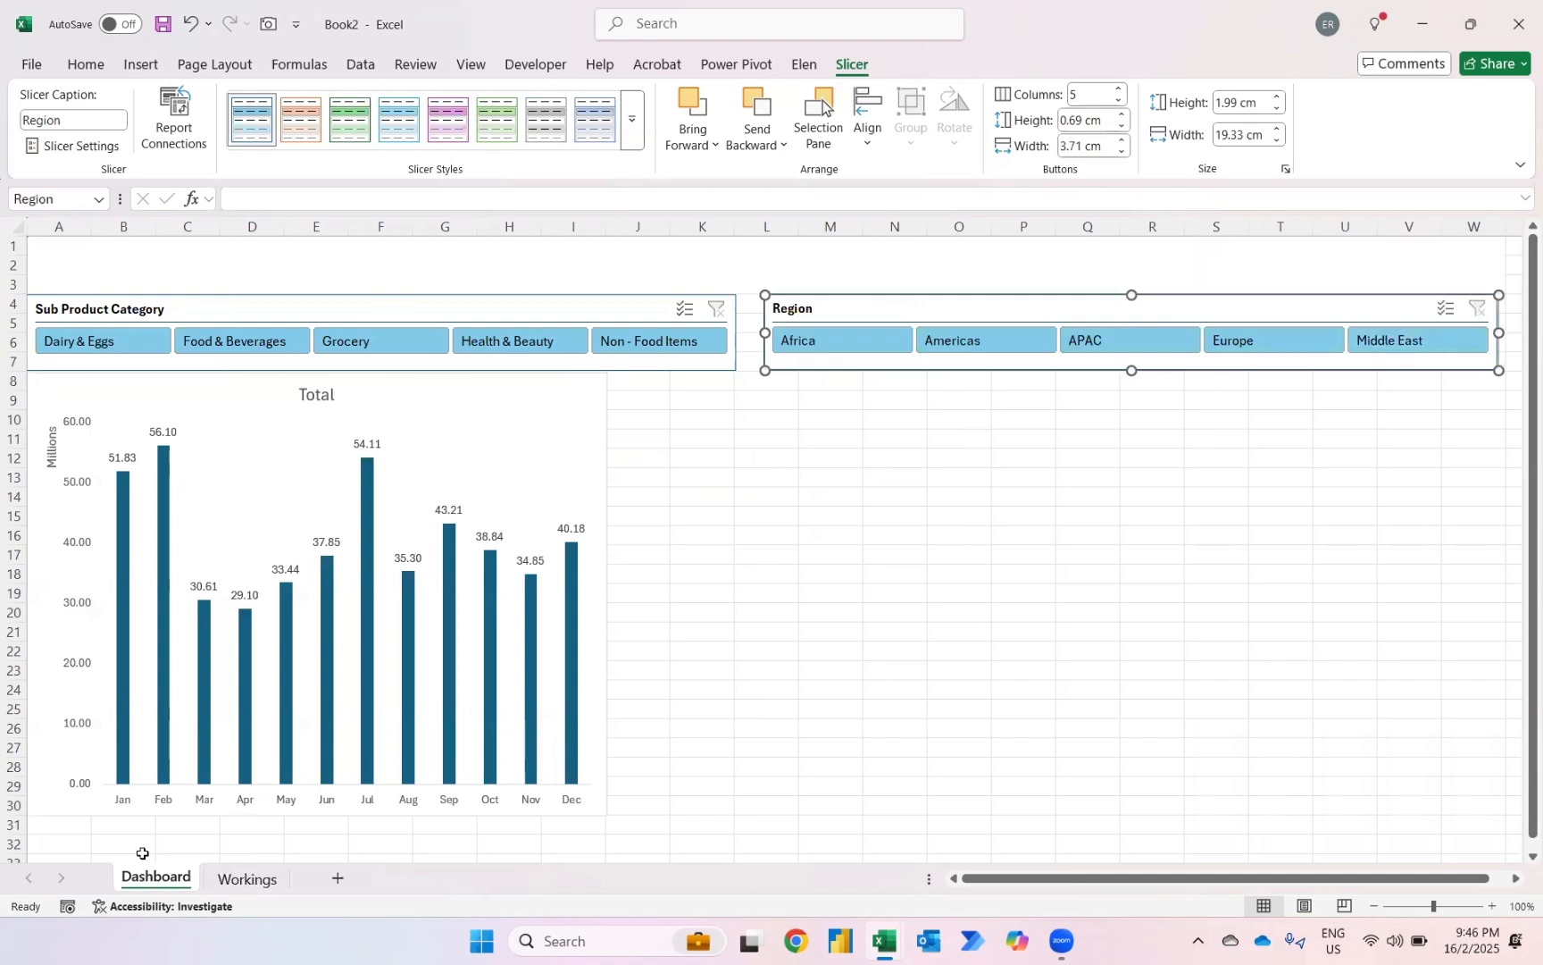
left_click(246, 879)
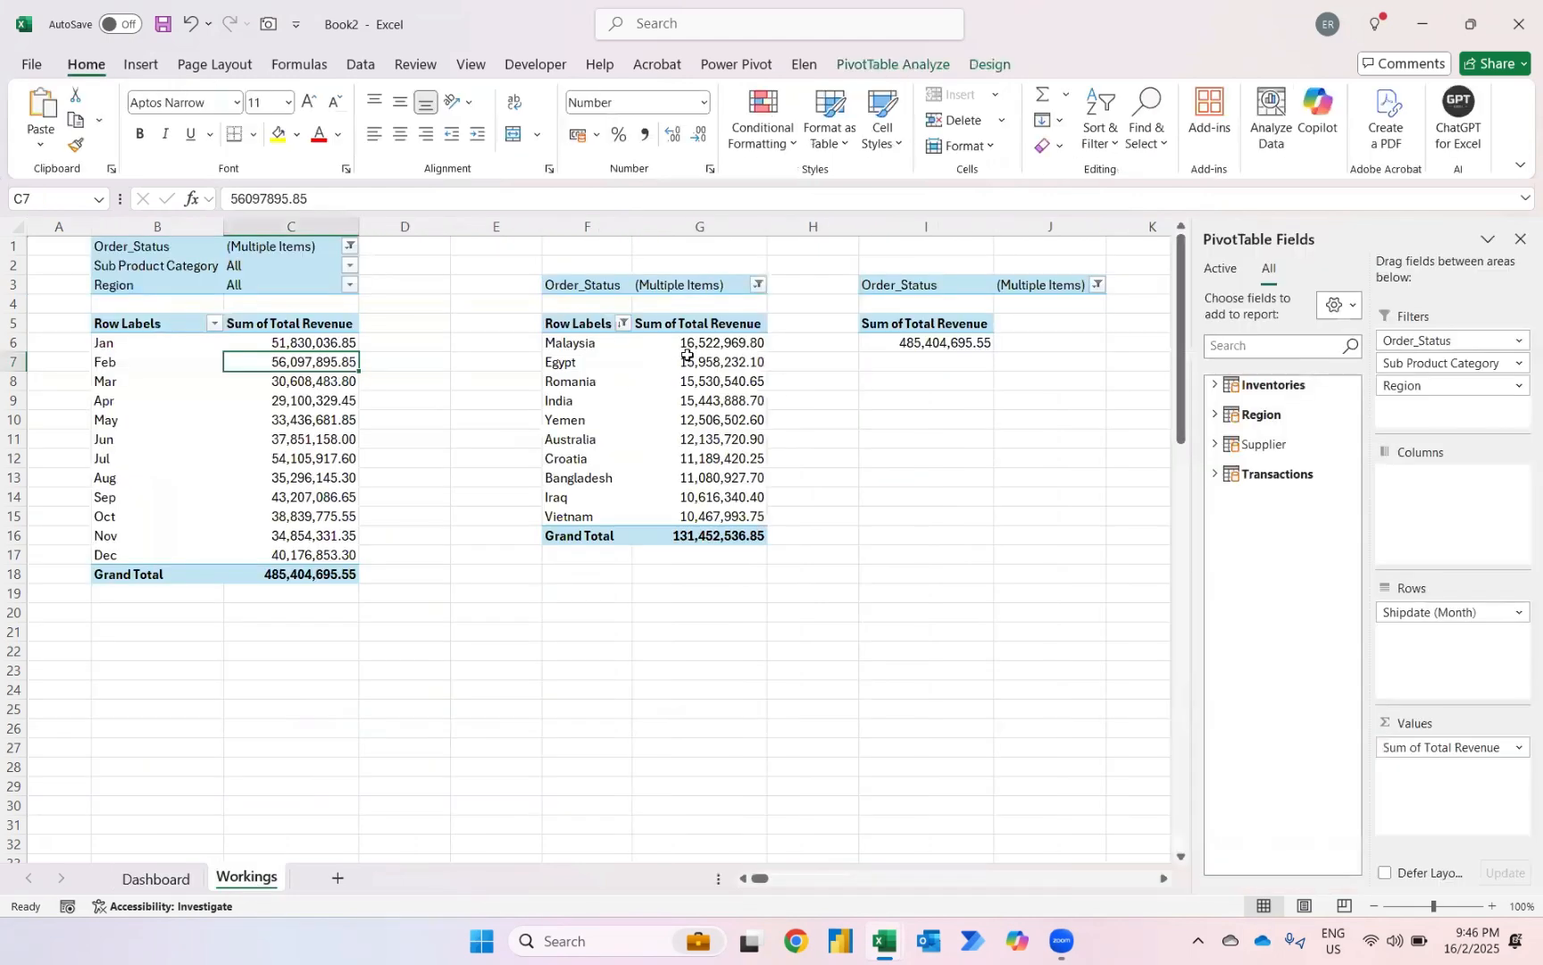
double_click(688, 354)
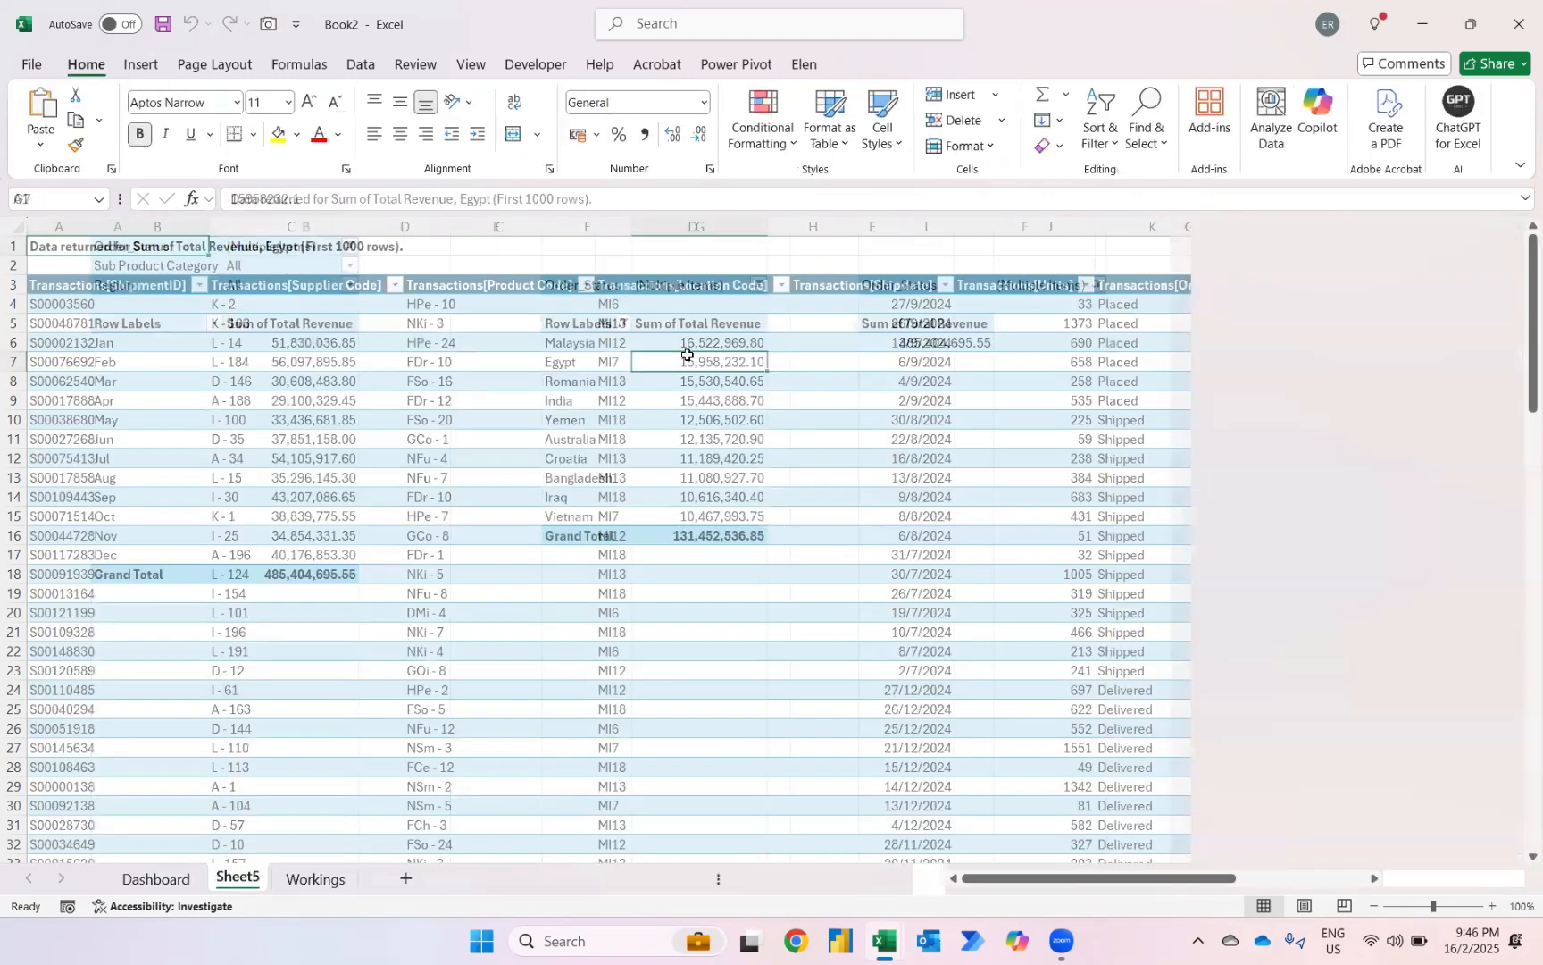
key("alt+h")
key("d")
key("s")
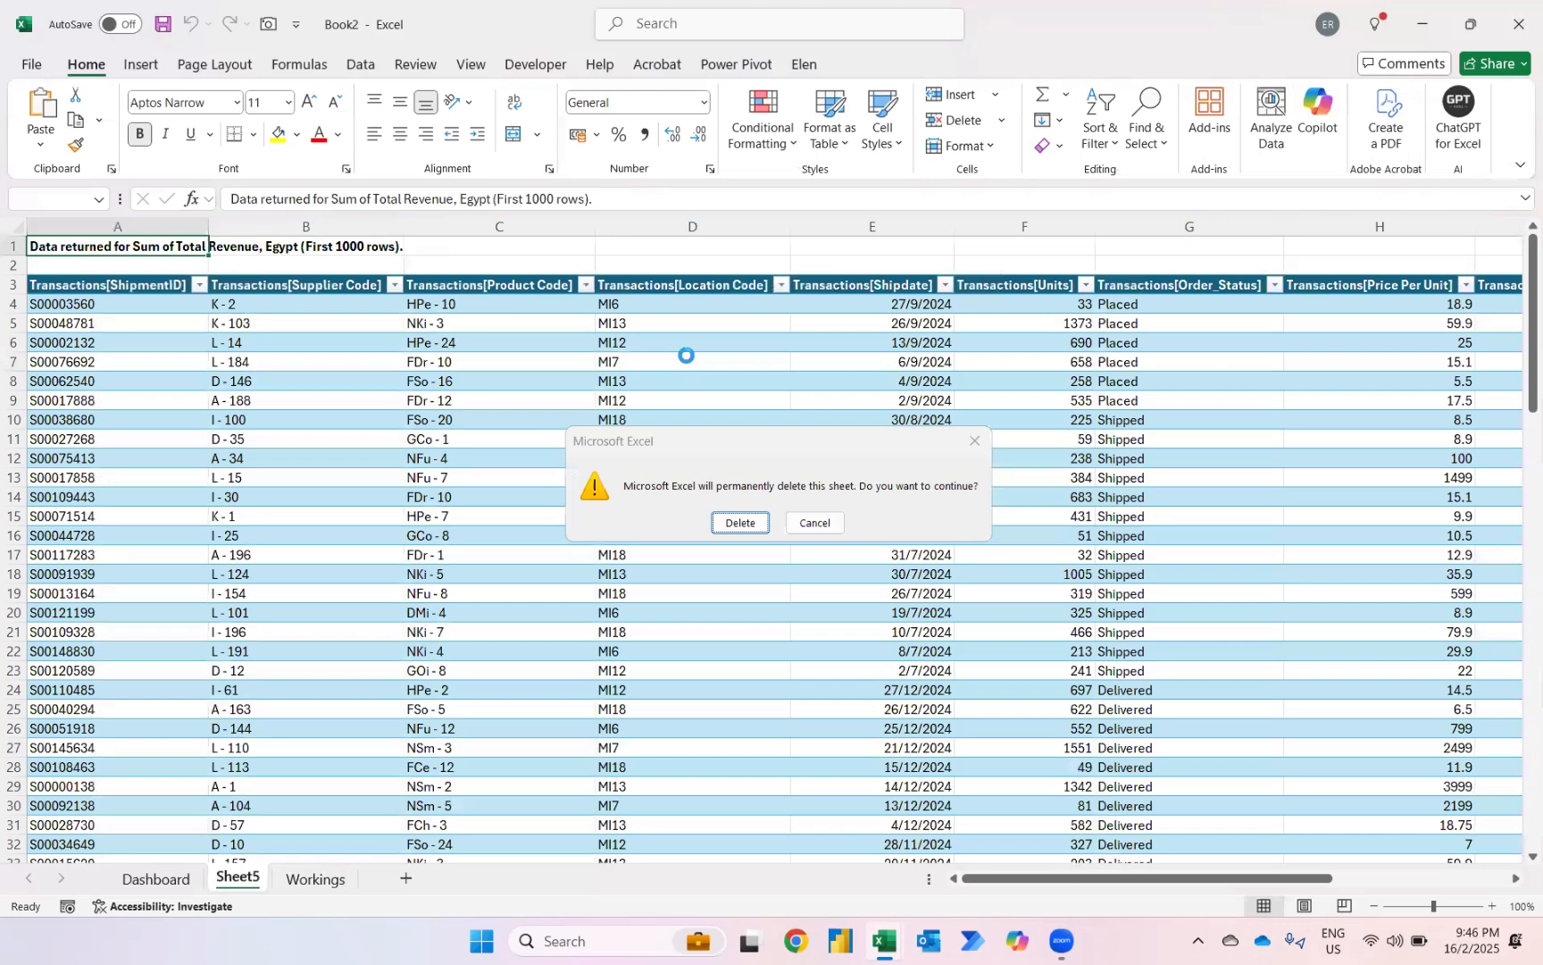
key("Return")
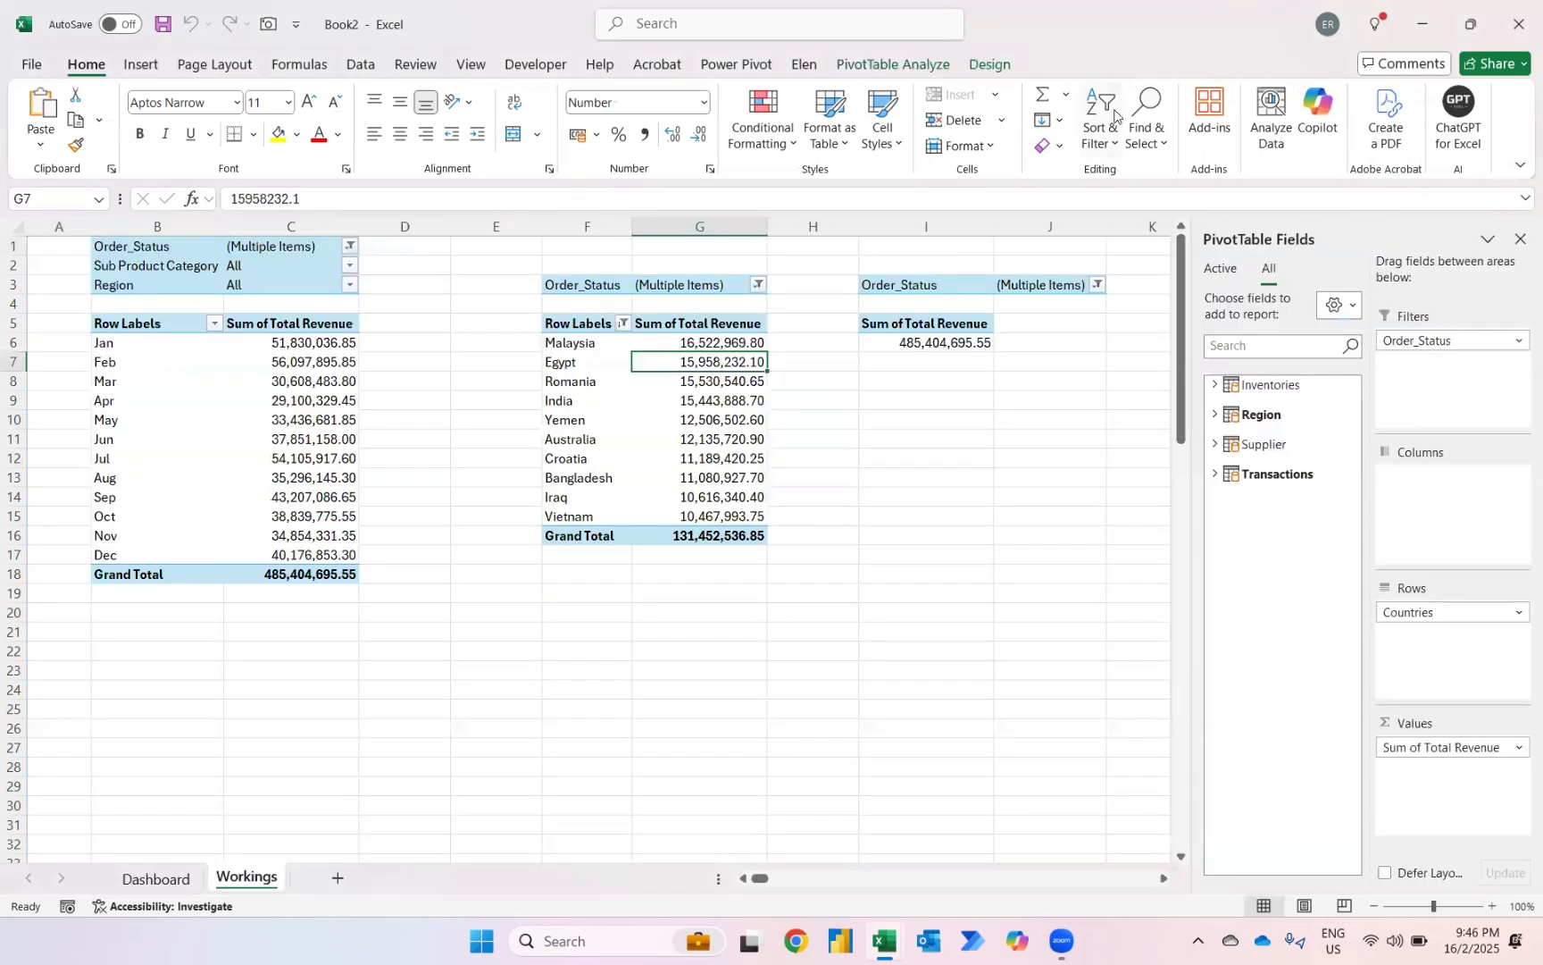
Step: Insert a Clustered Bar PivotChart from the top 10 countries PivotTable
key("alt+j")
key("t")
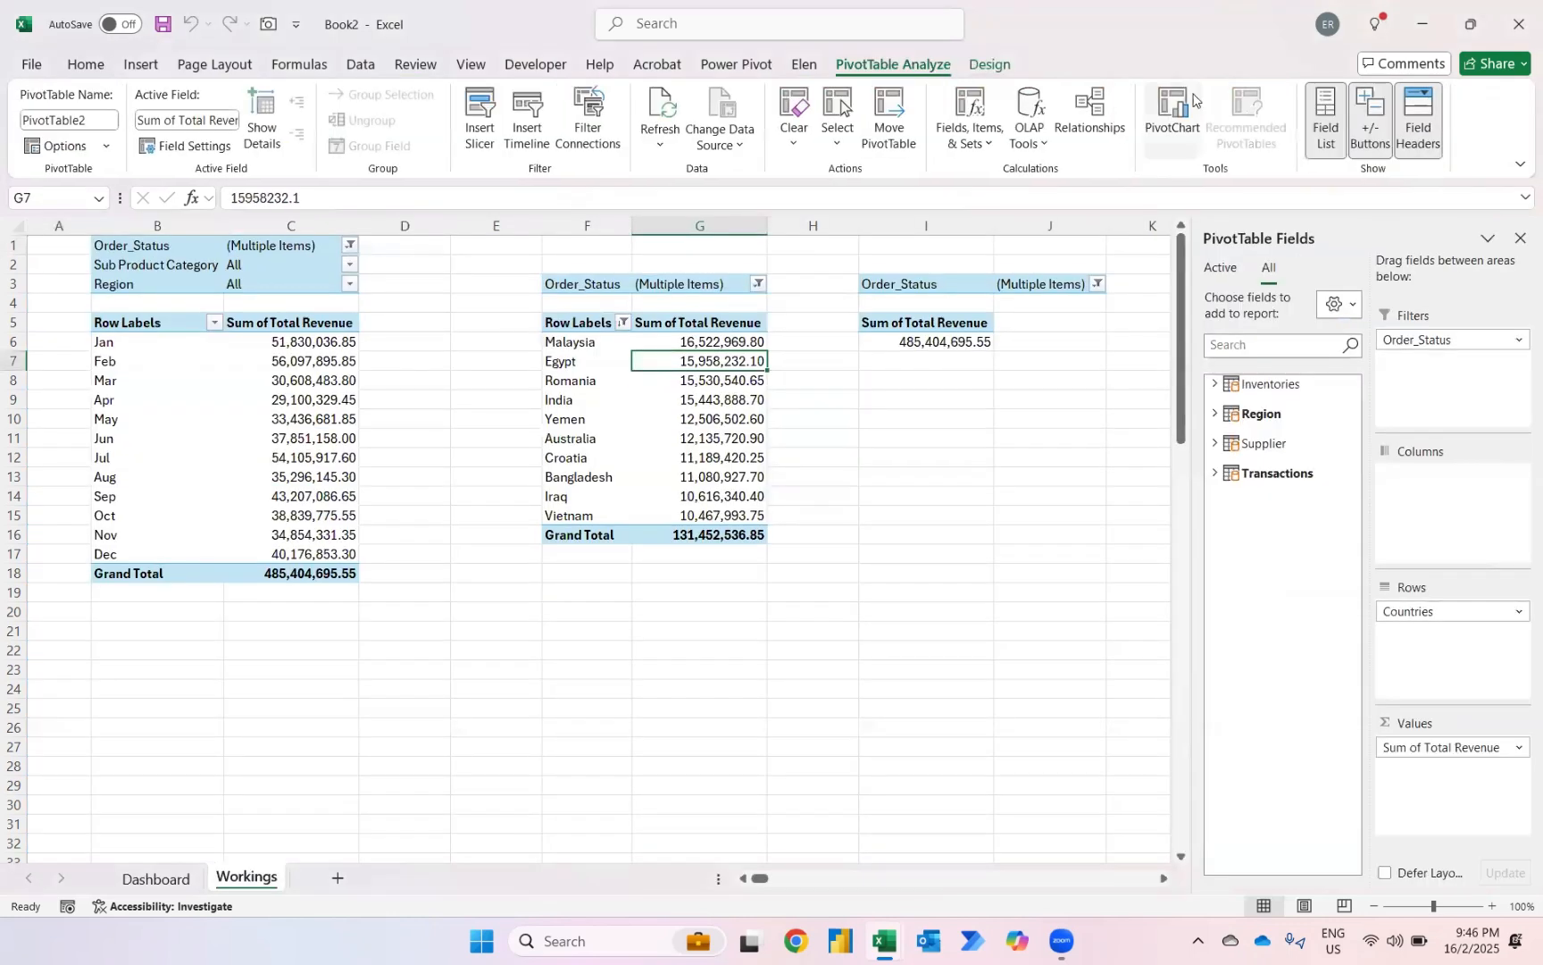
left_click(1197, 103)
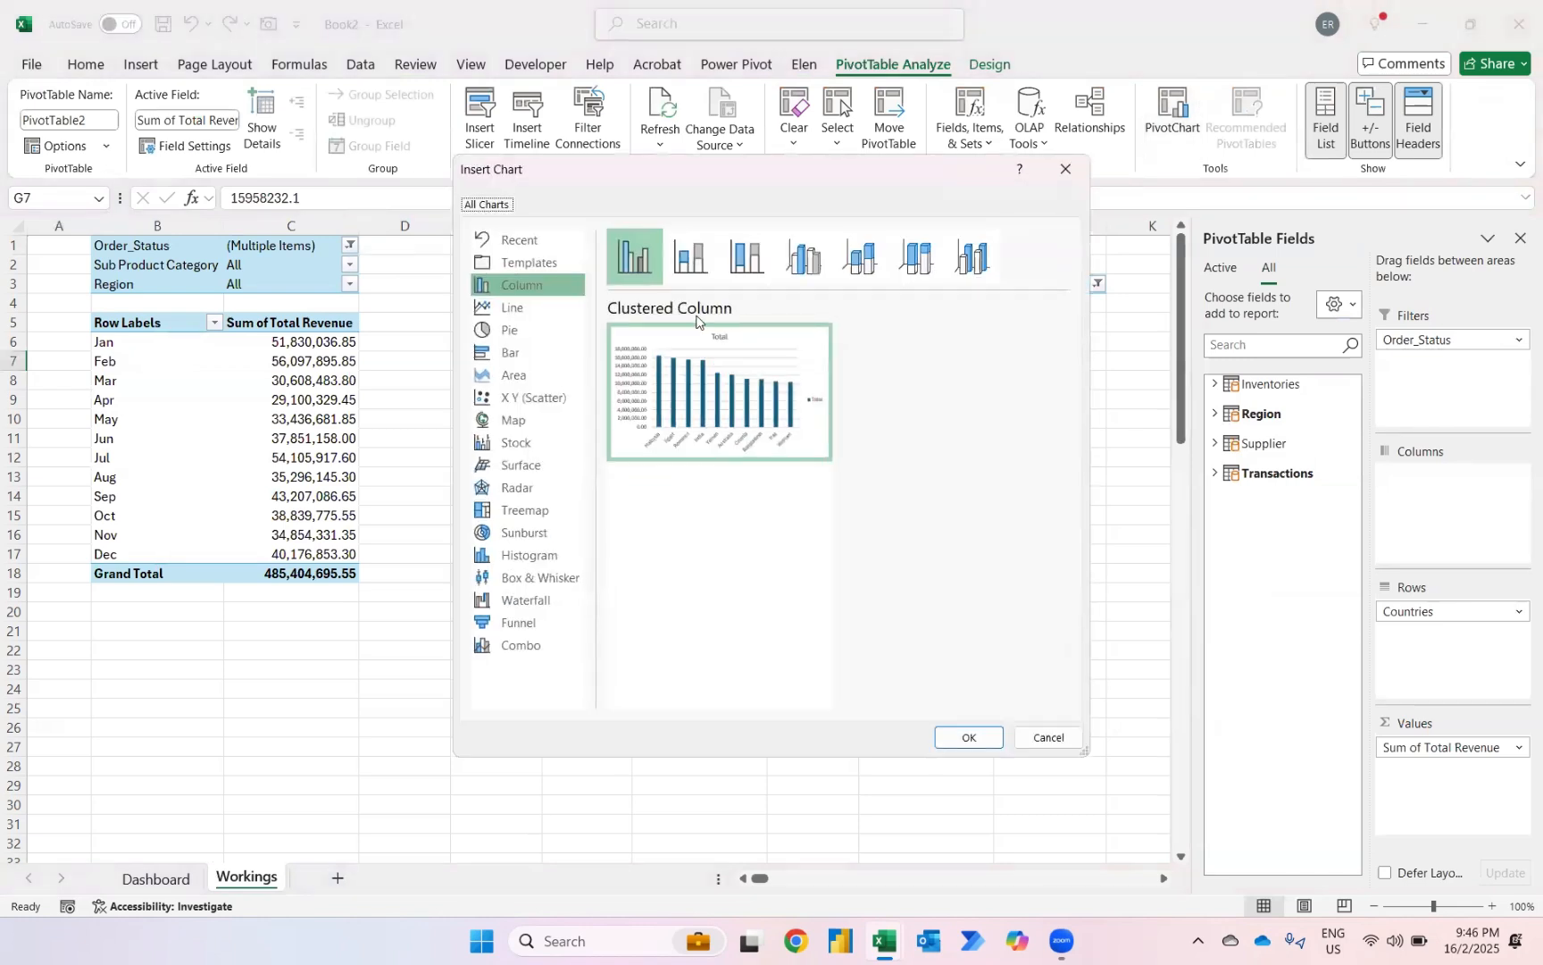
left_click(497, 359)
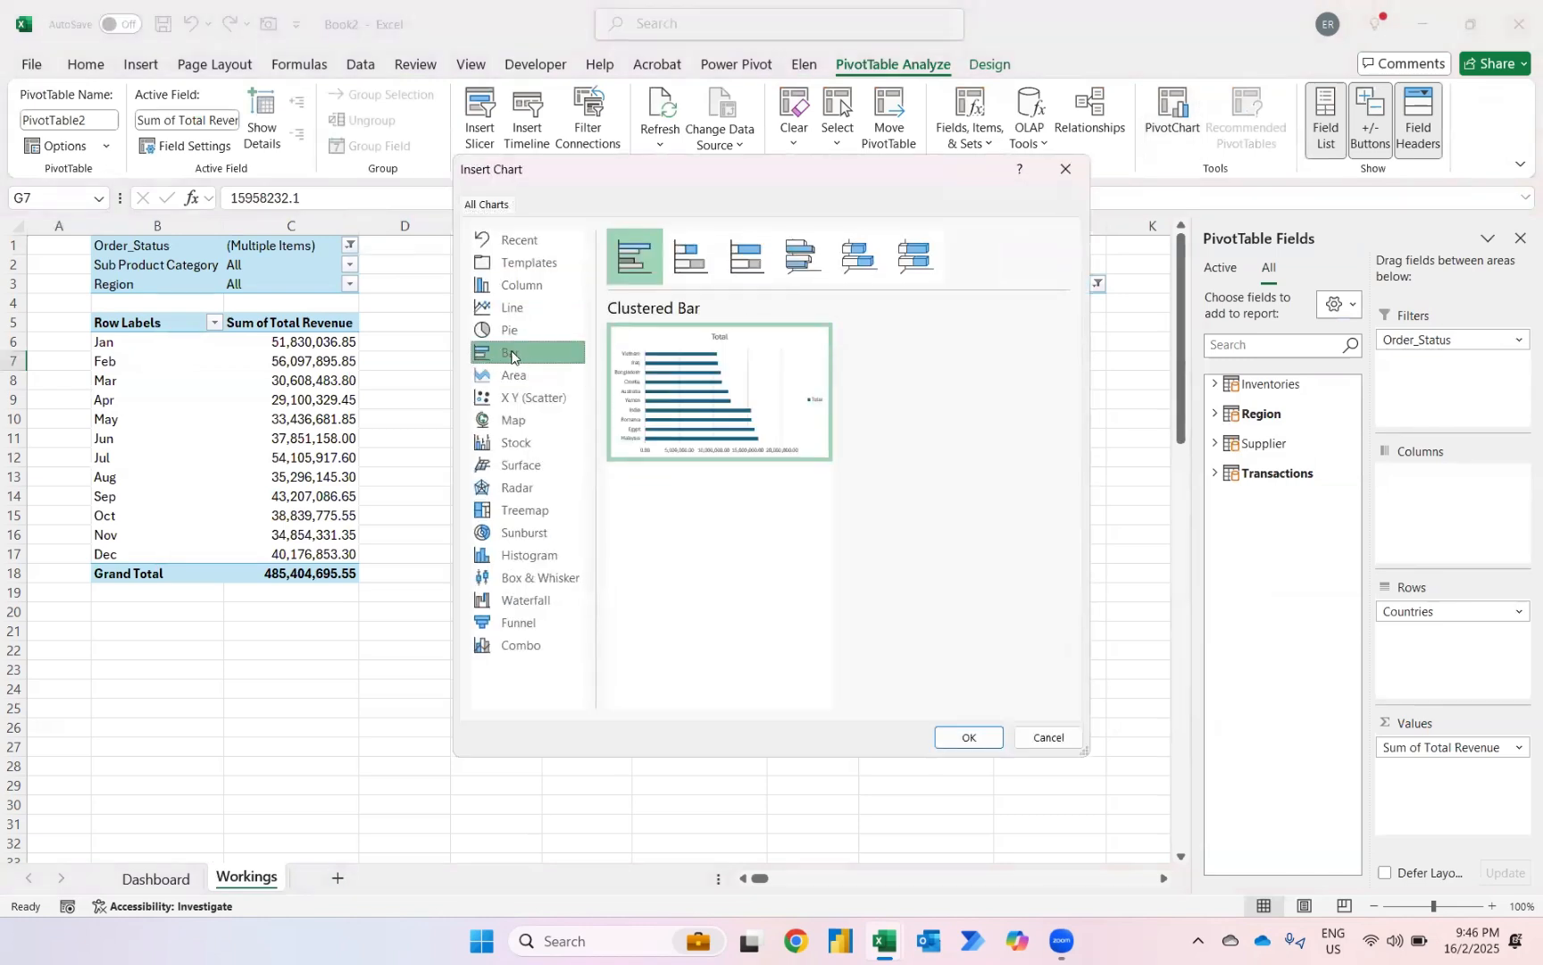
left_click(549, 291)
mouse_move(646, 459)
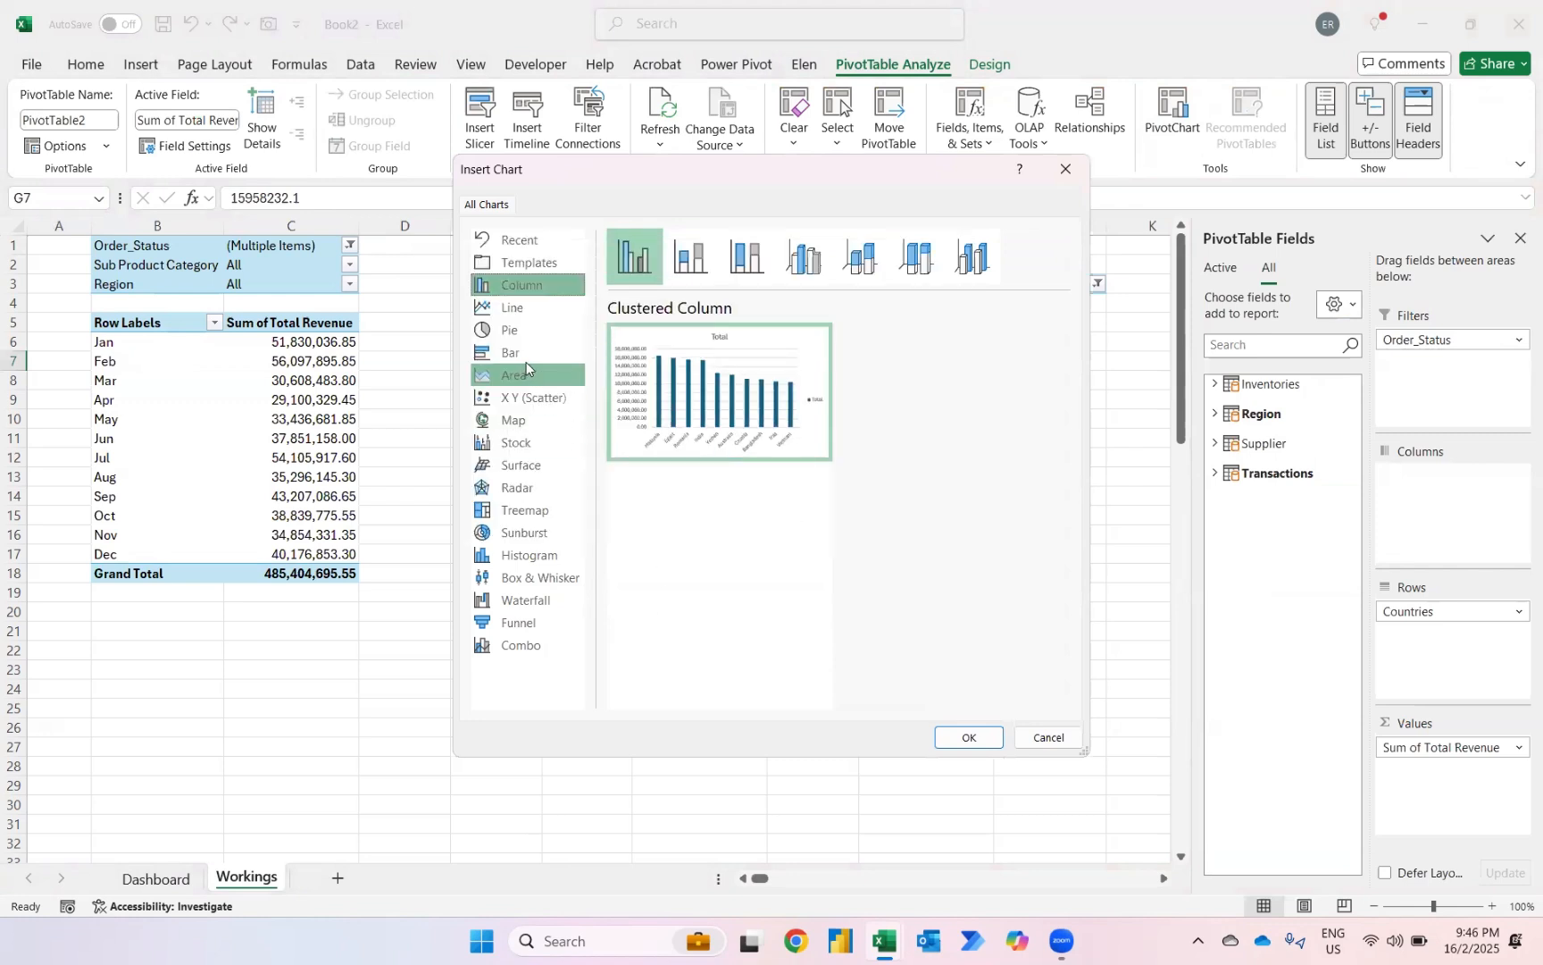
left_click(526, 361)
mouse_move(700, 391)
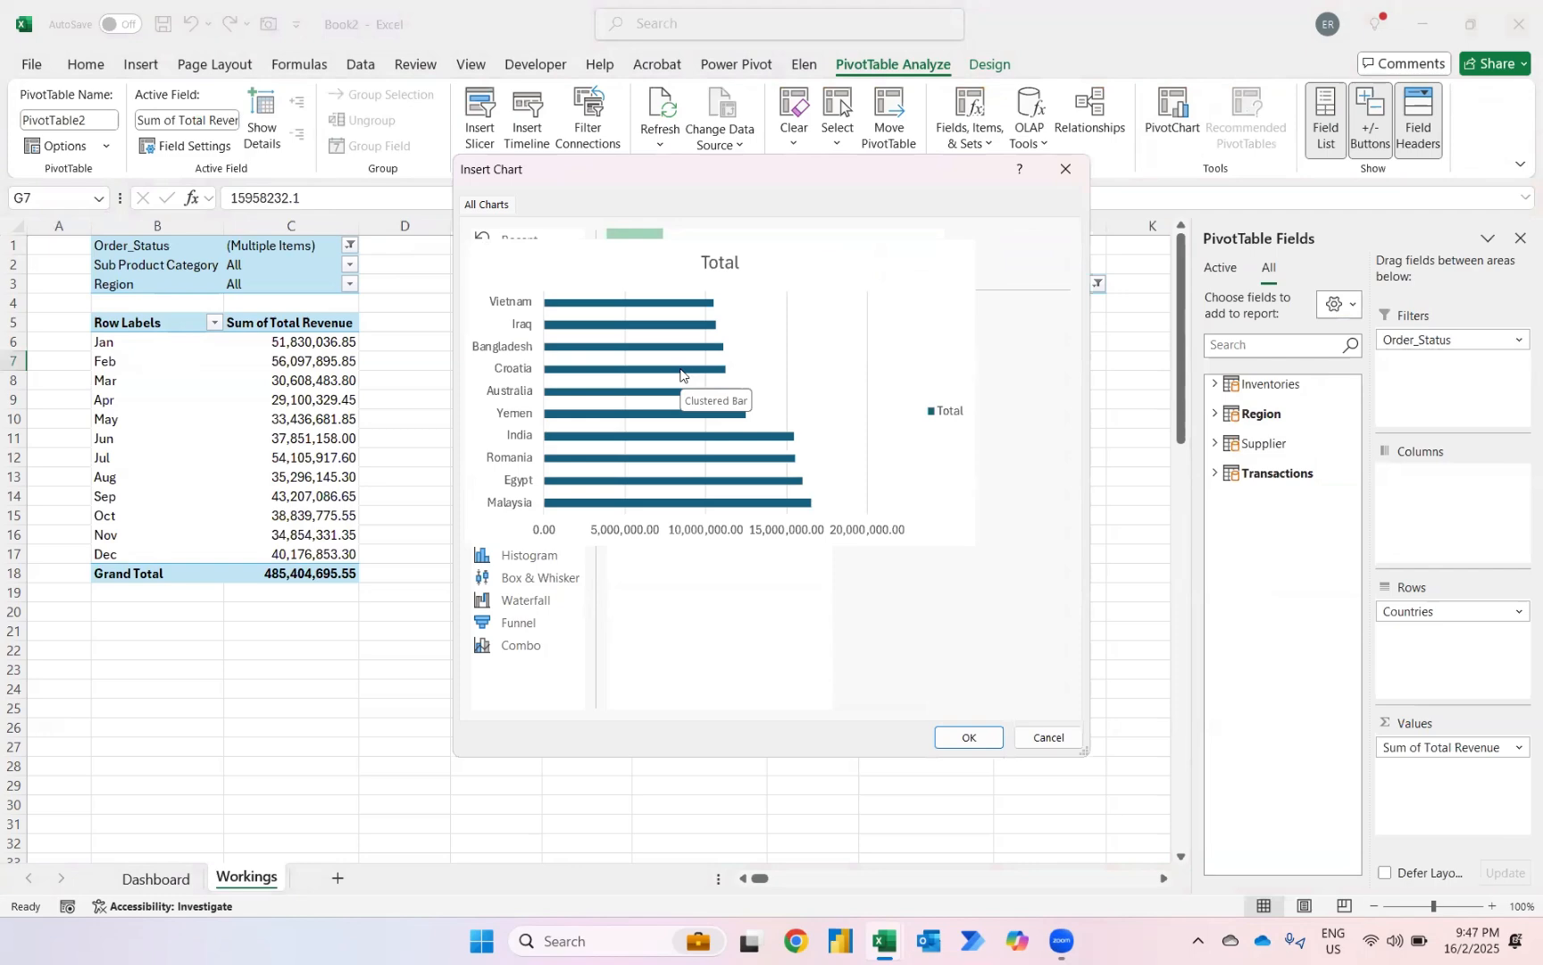
left_click(966, 736)
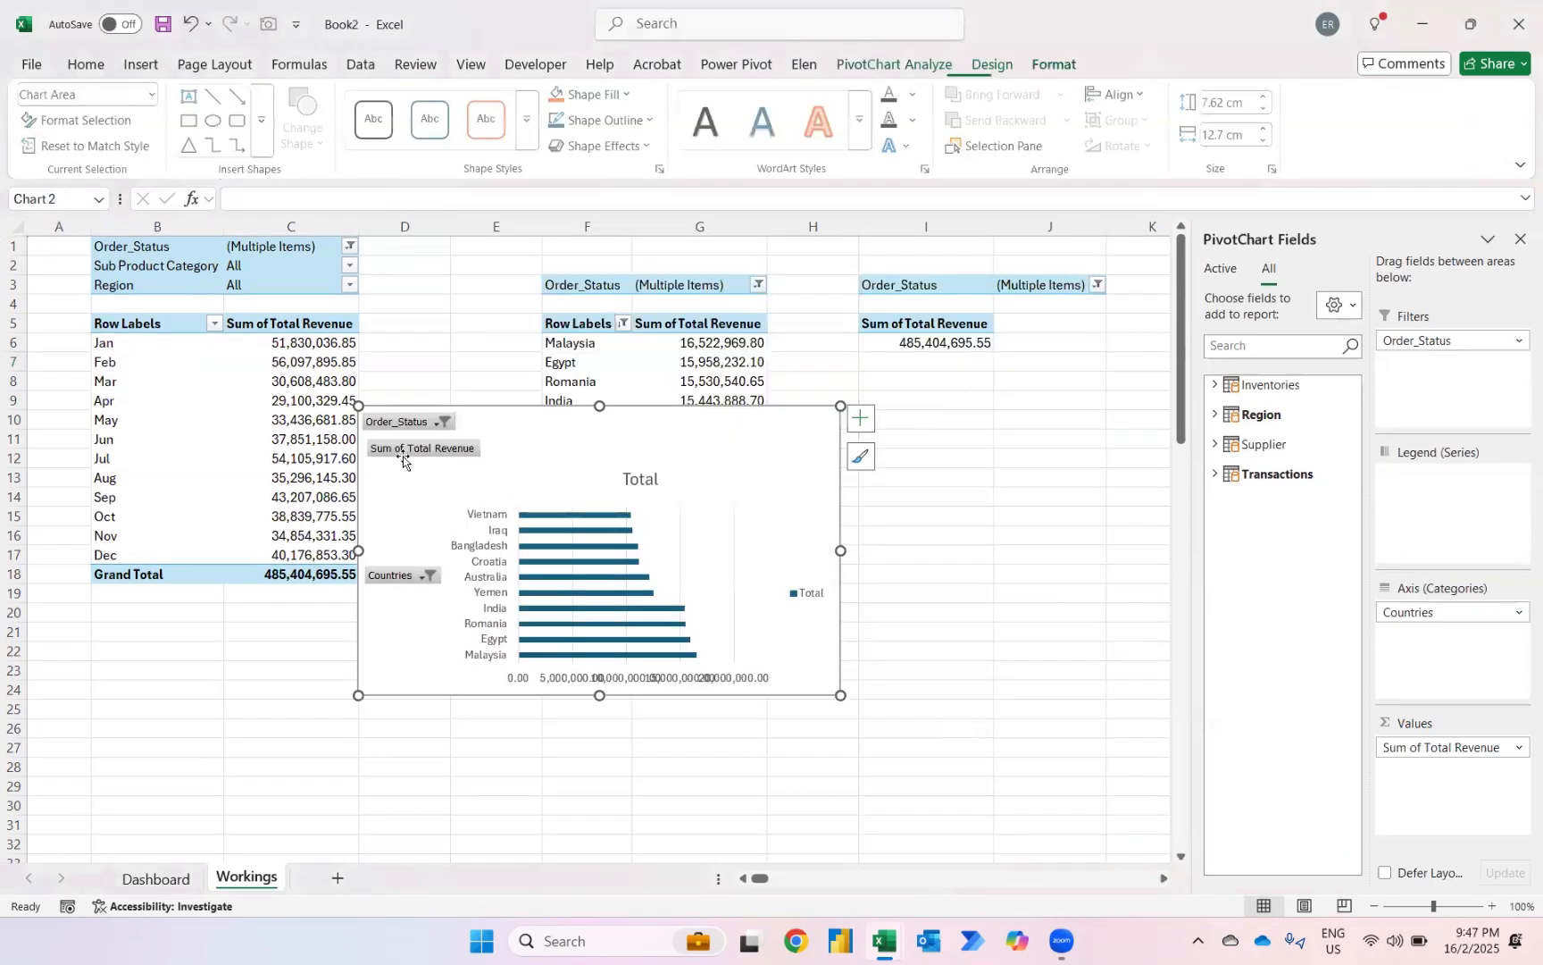
Step: Hide all field buttons on the countries chart, add data labels, and remove the gridlines and legend
right_click(405, 457)
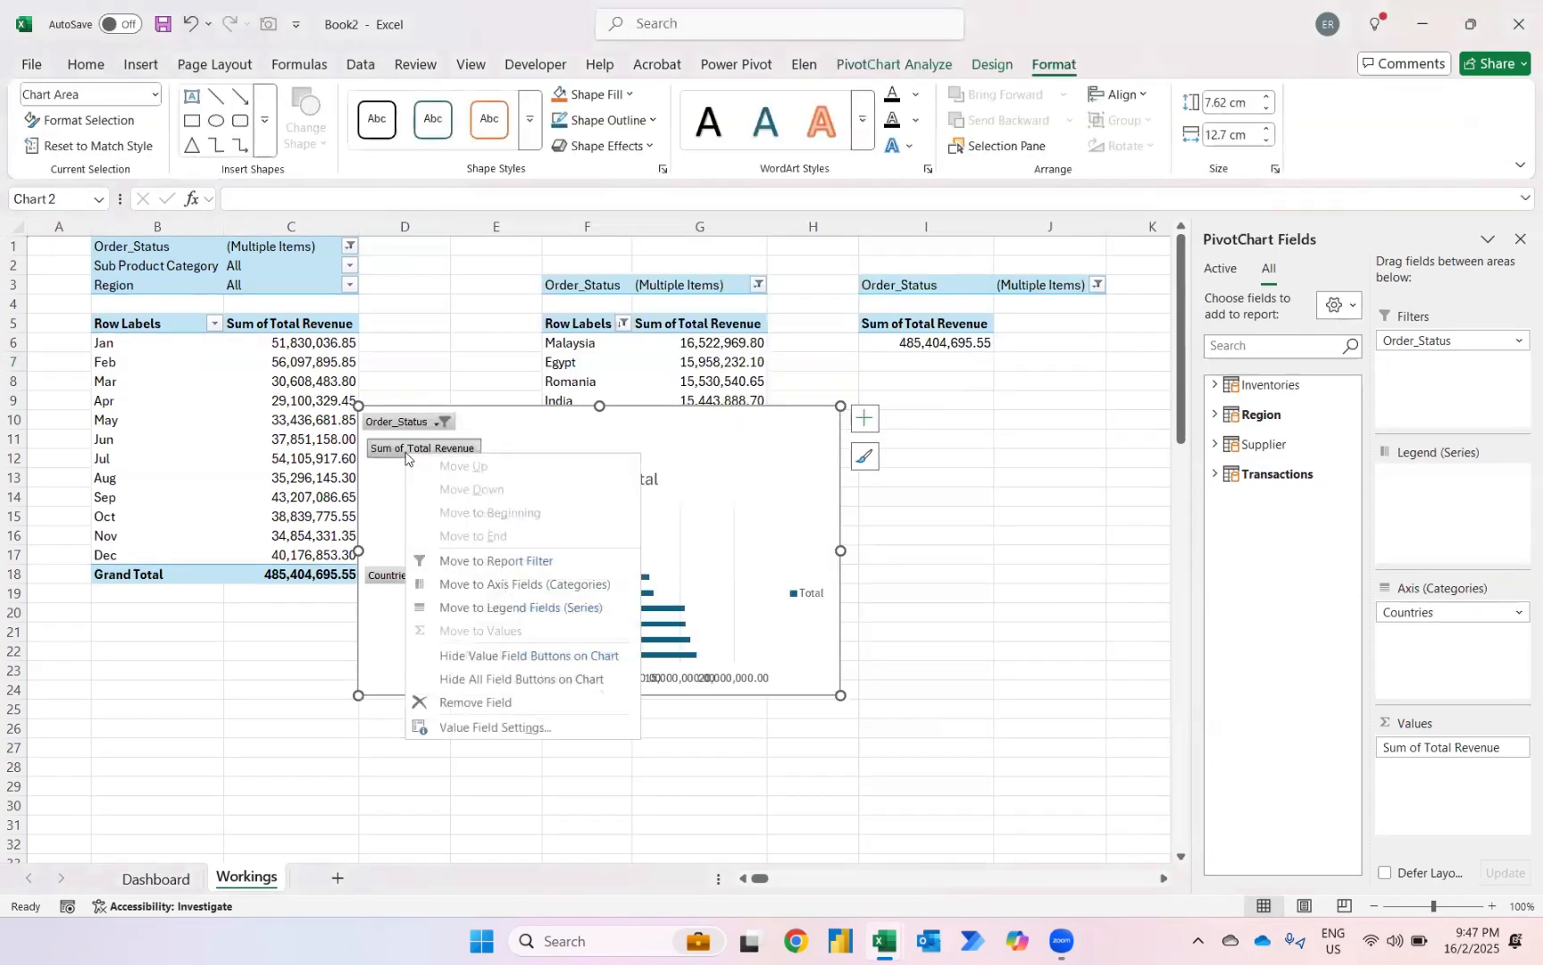
left_click(500, 682)
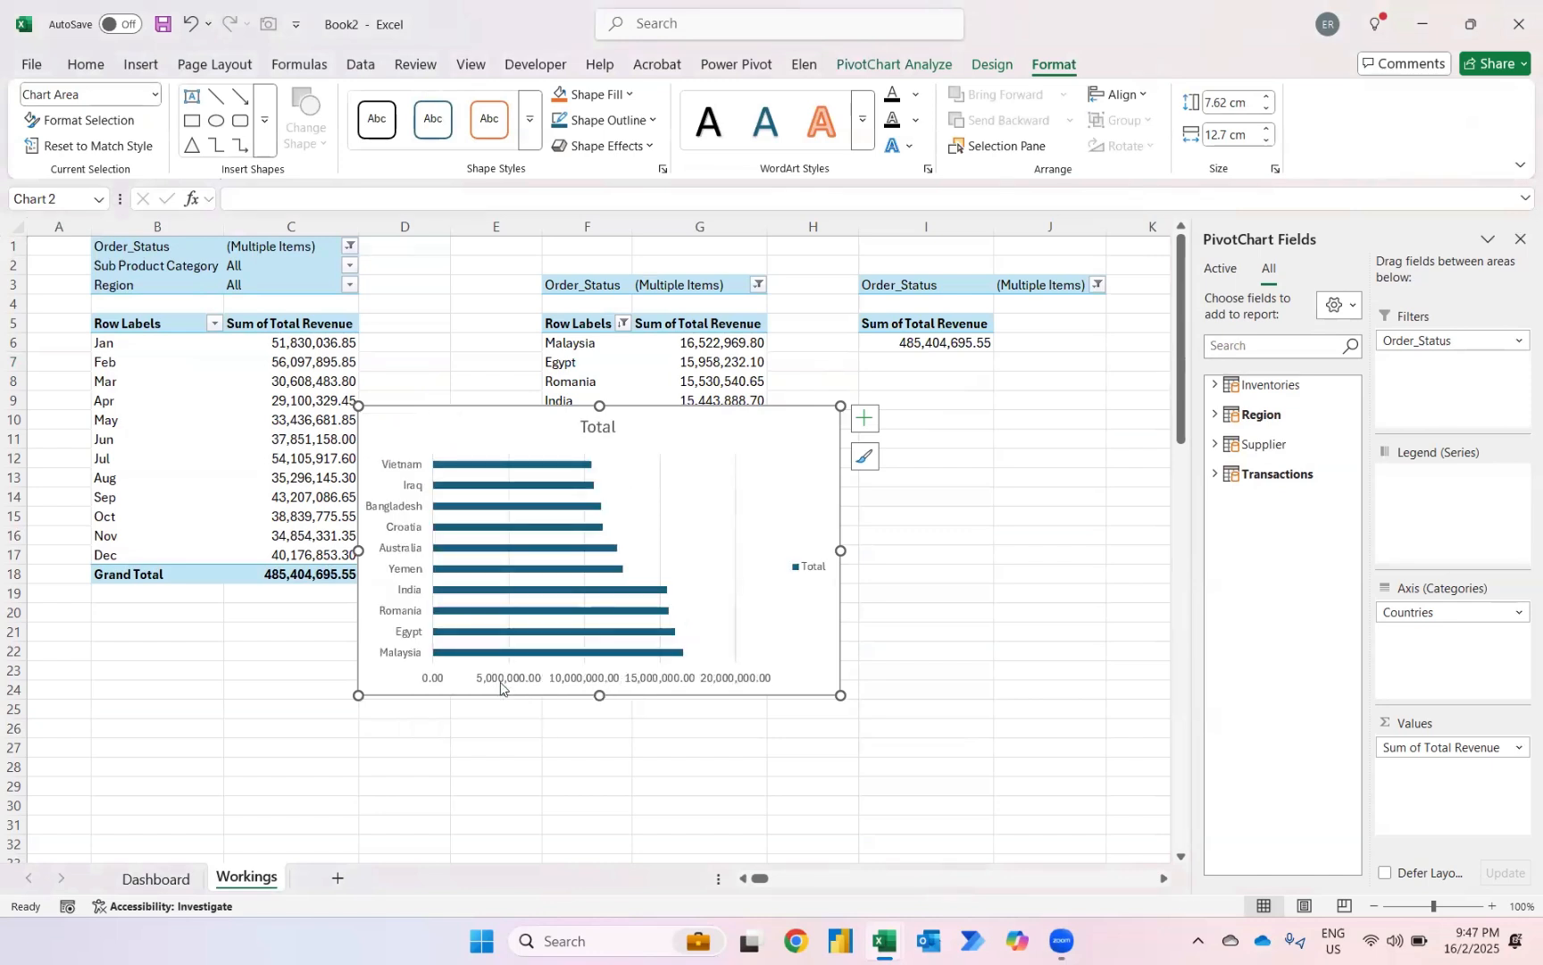
left_click(861, 432)
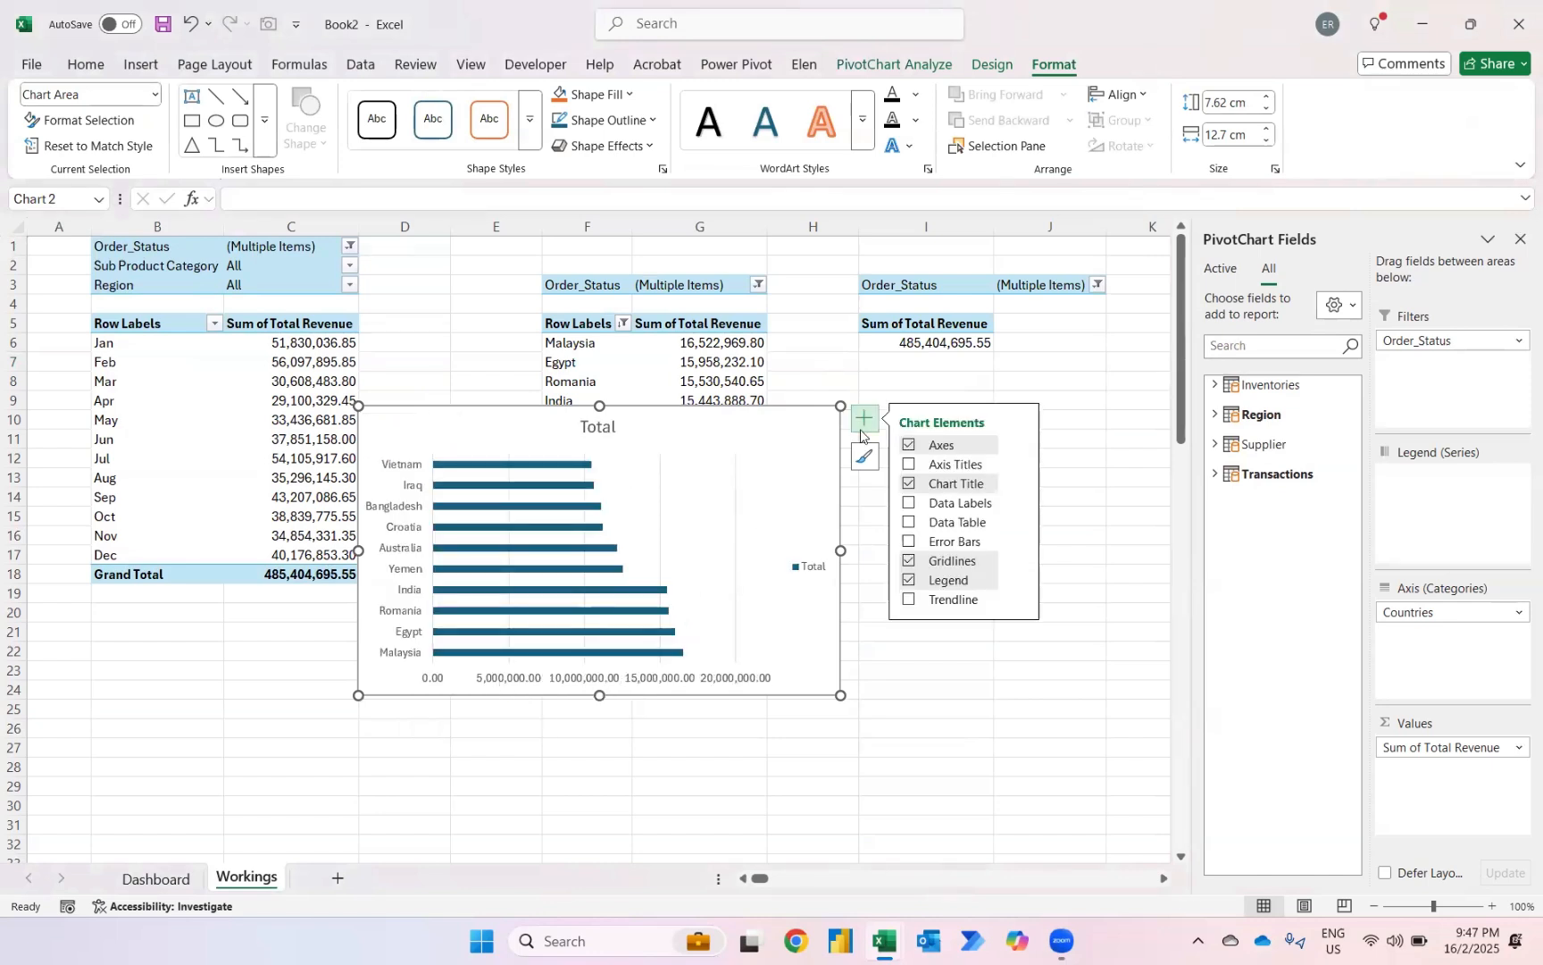
left_click(910, 504)
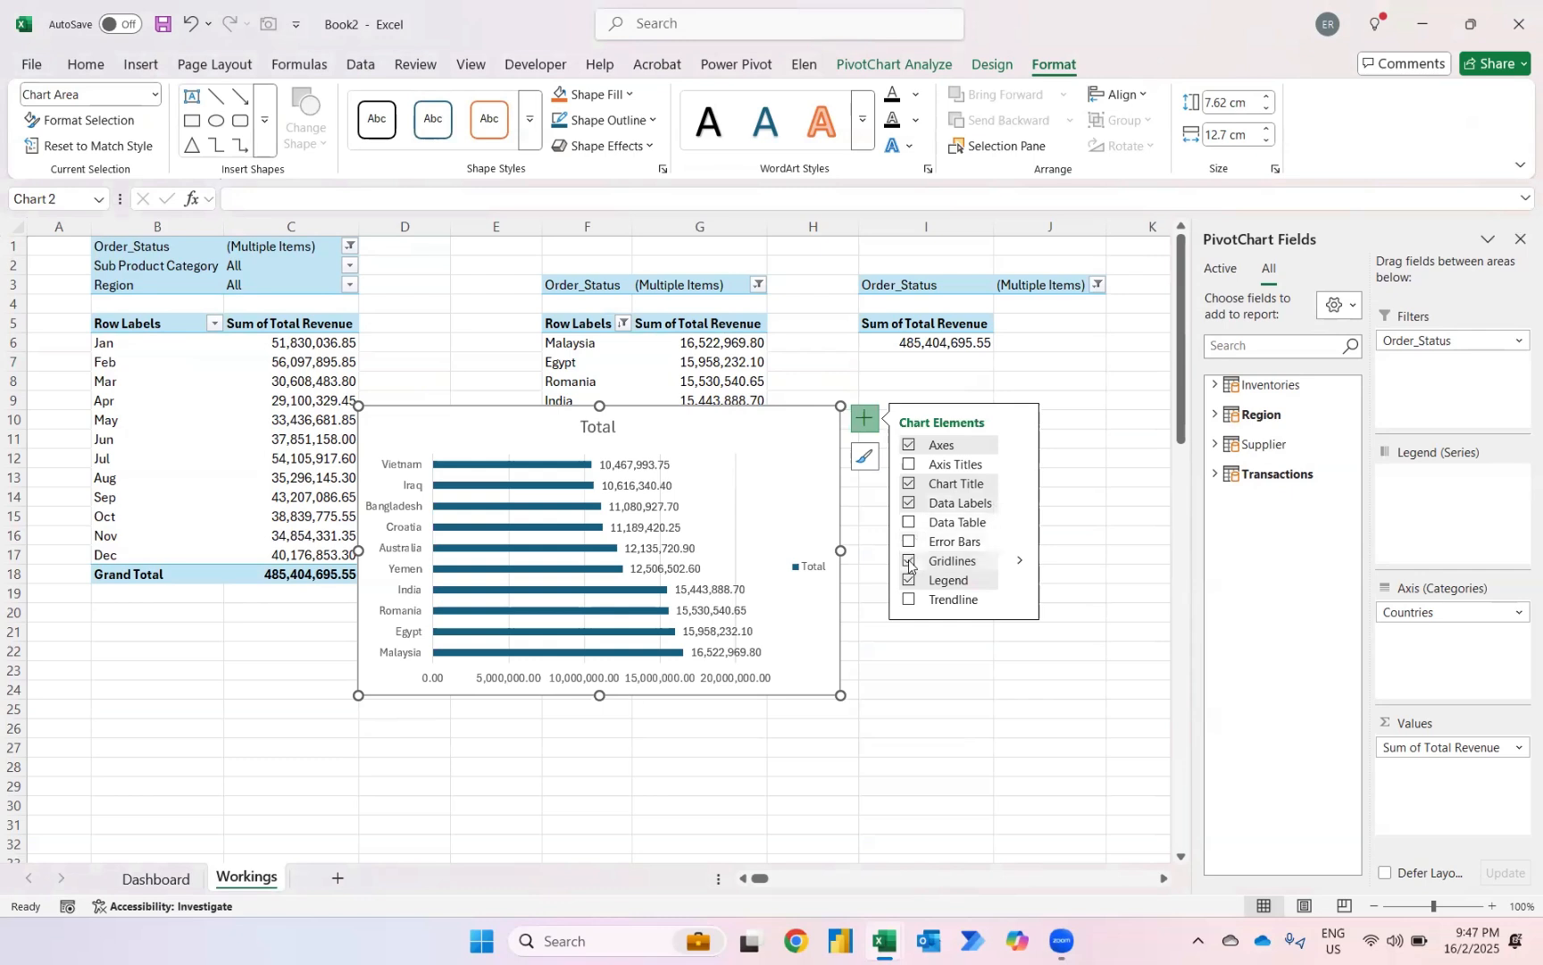
left_click(907, 582)
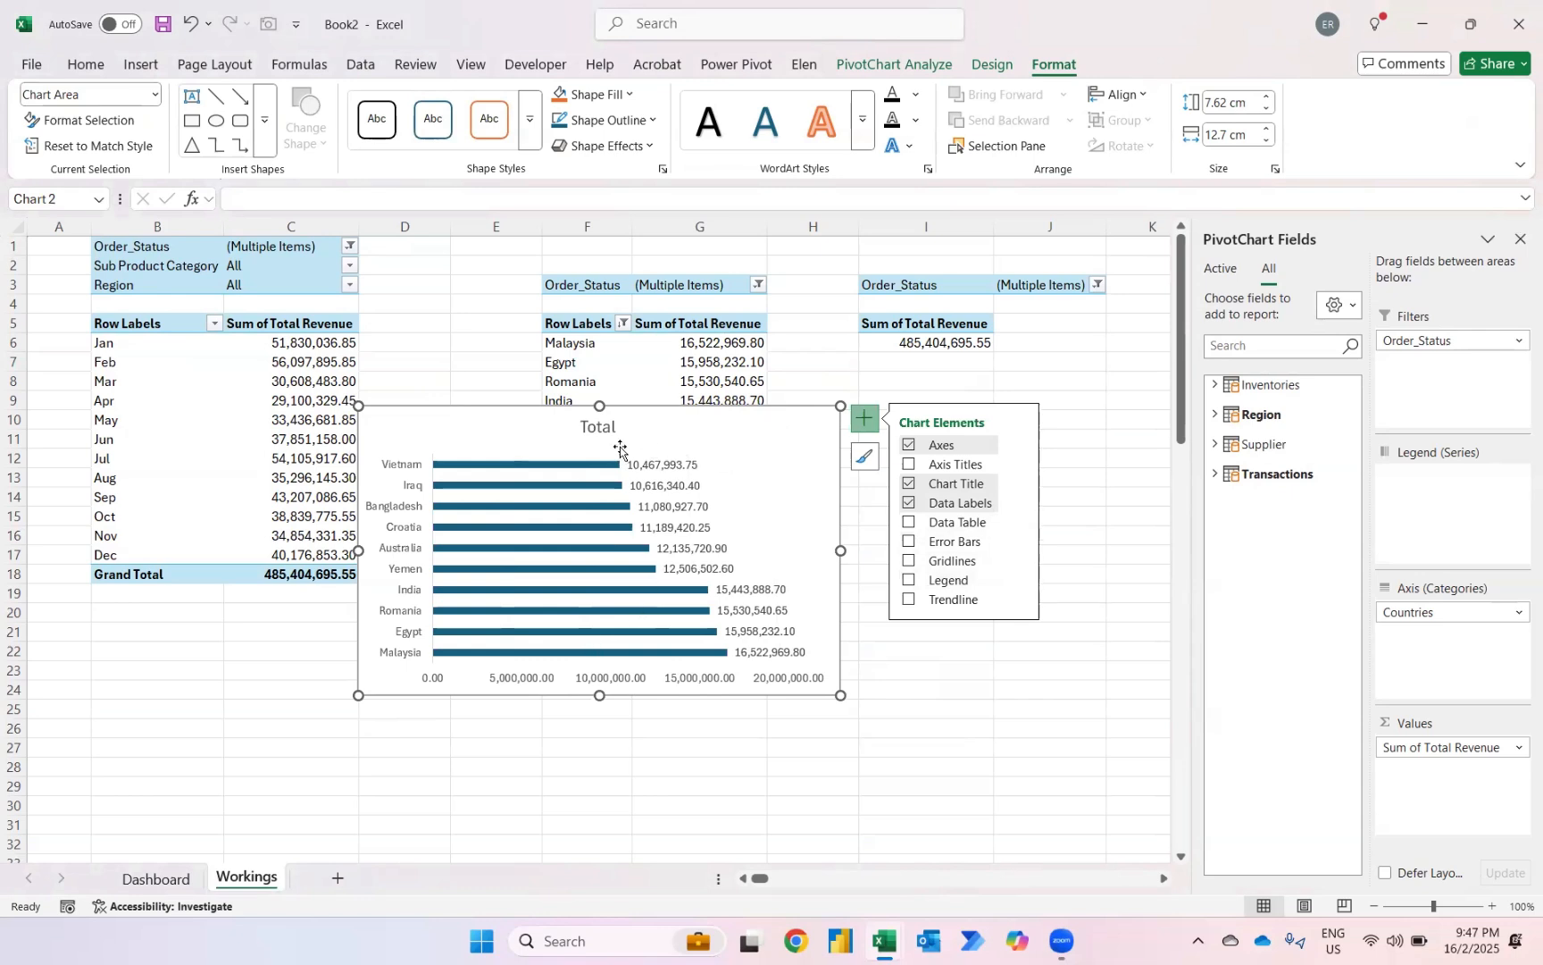
Step: Set the countries chart's vertical axis to show its categories in reverse order
mouse_move(505, 516)
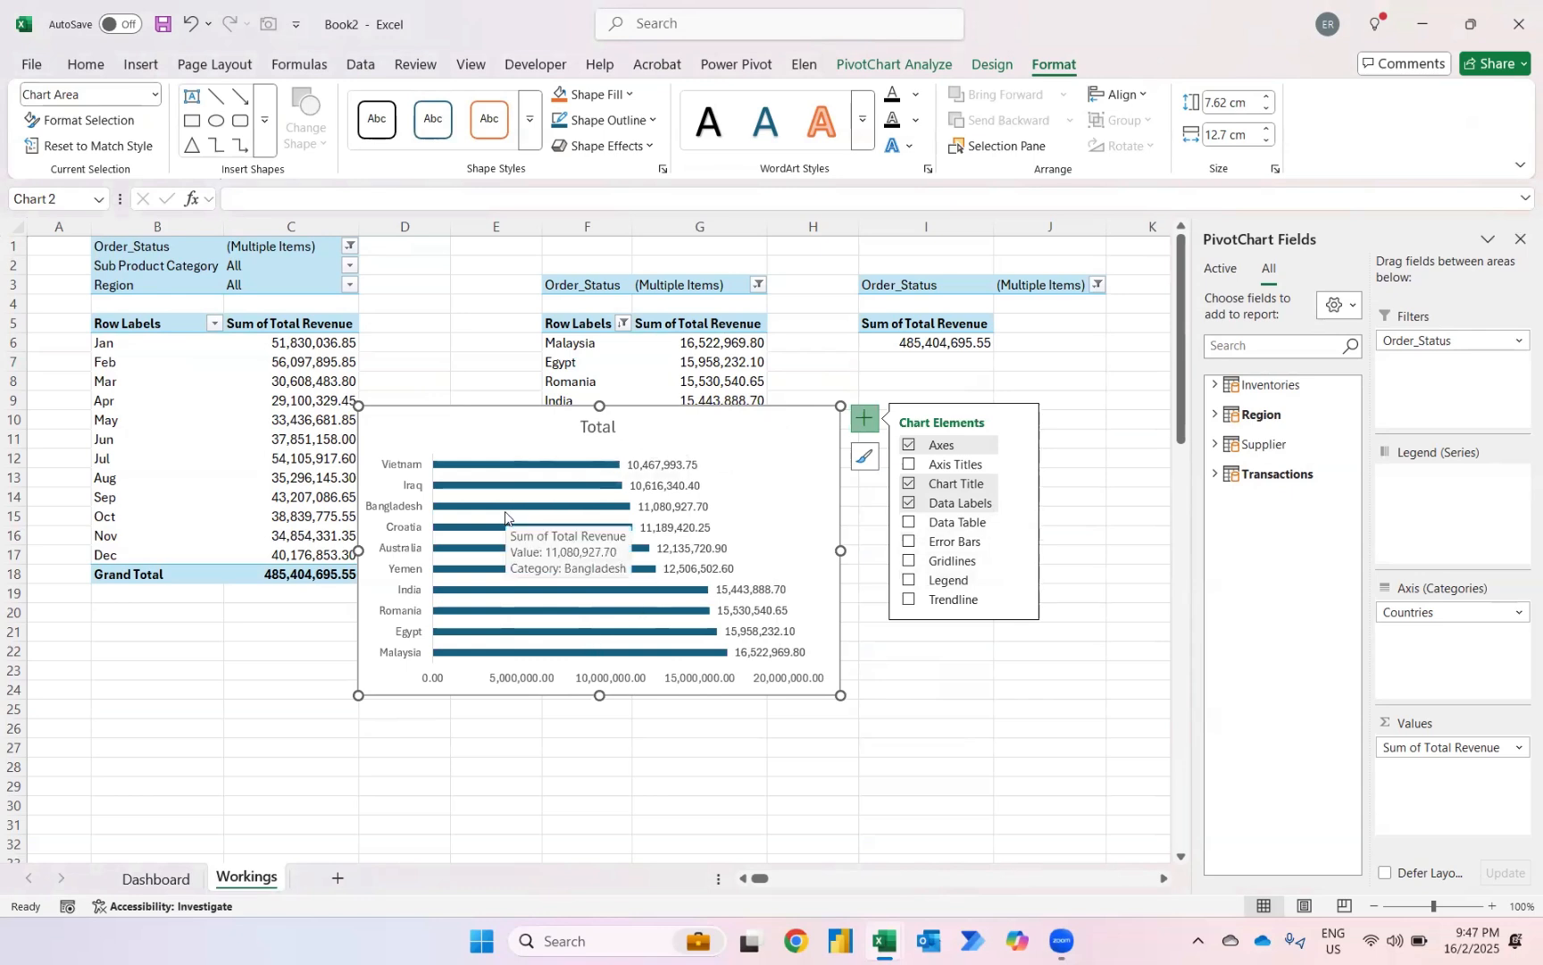
mouse_move(577, 483)
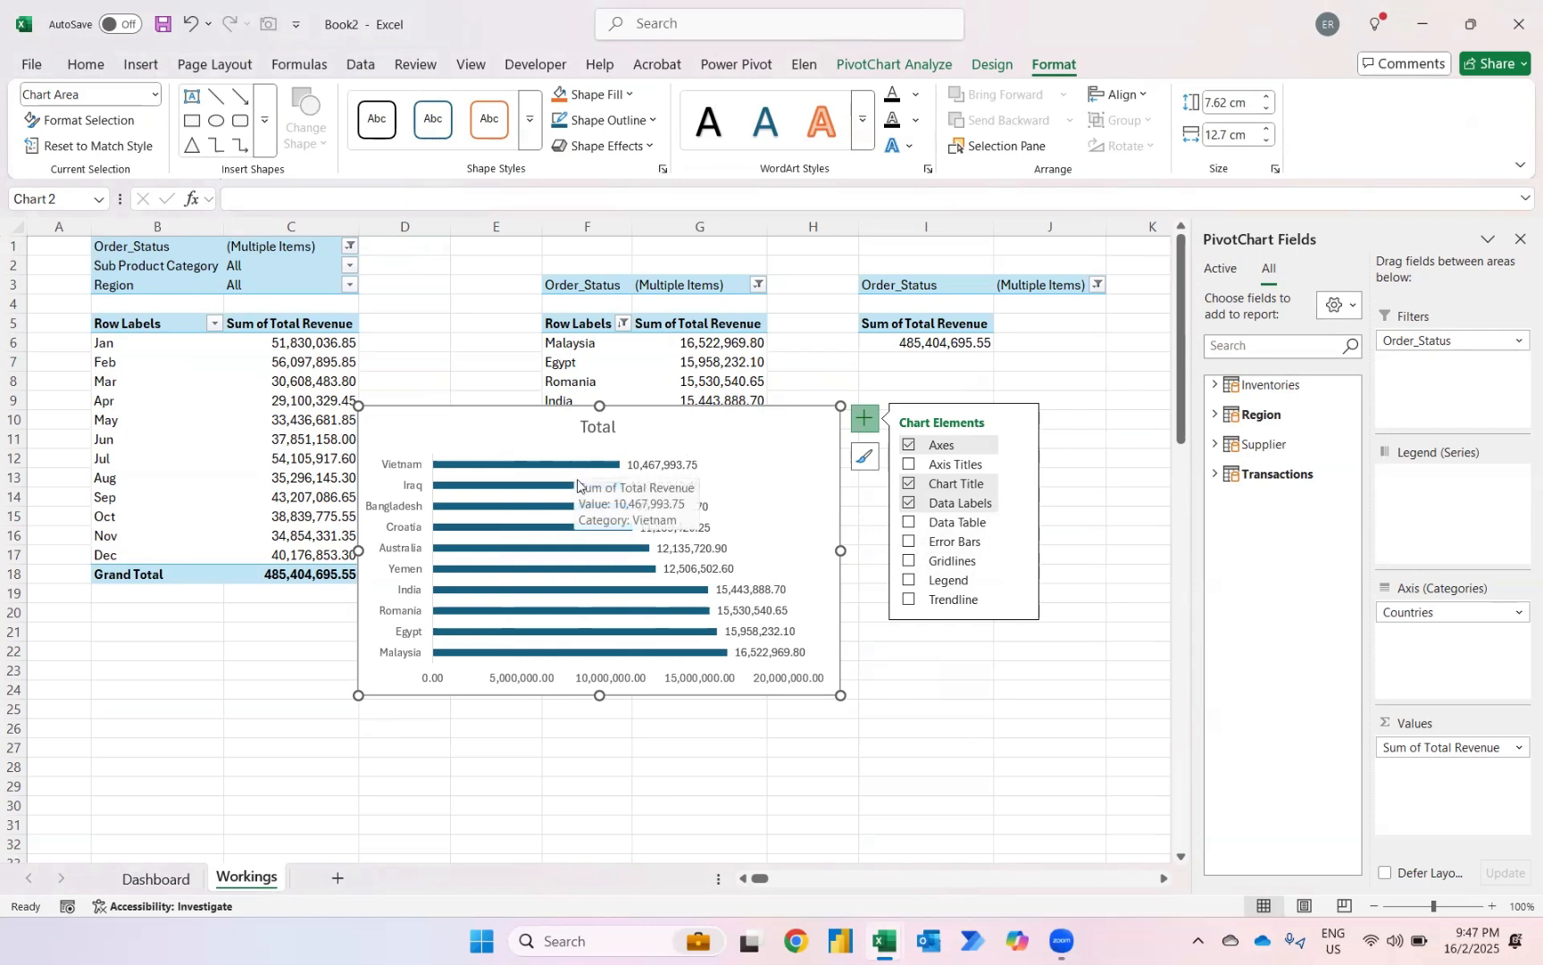
mouse_move(579, 596)
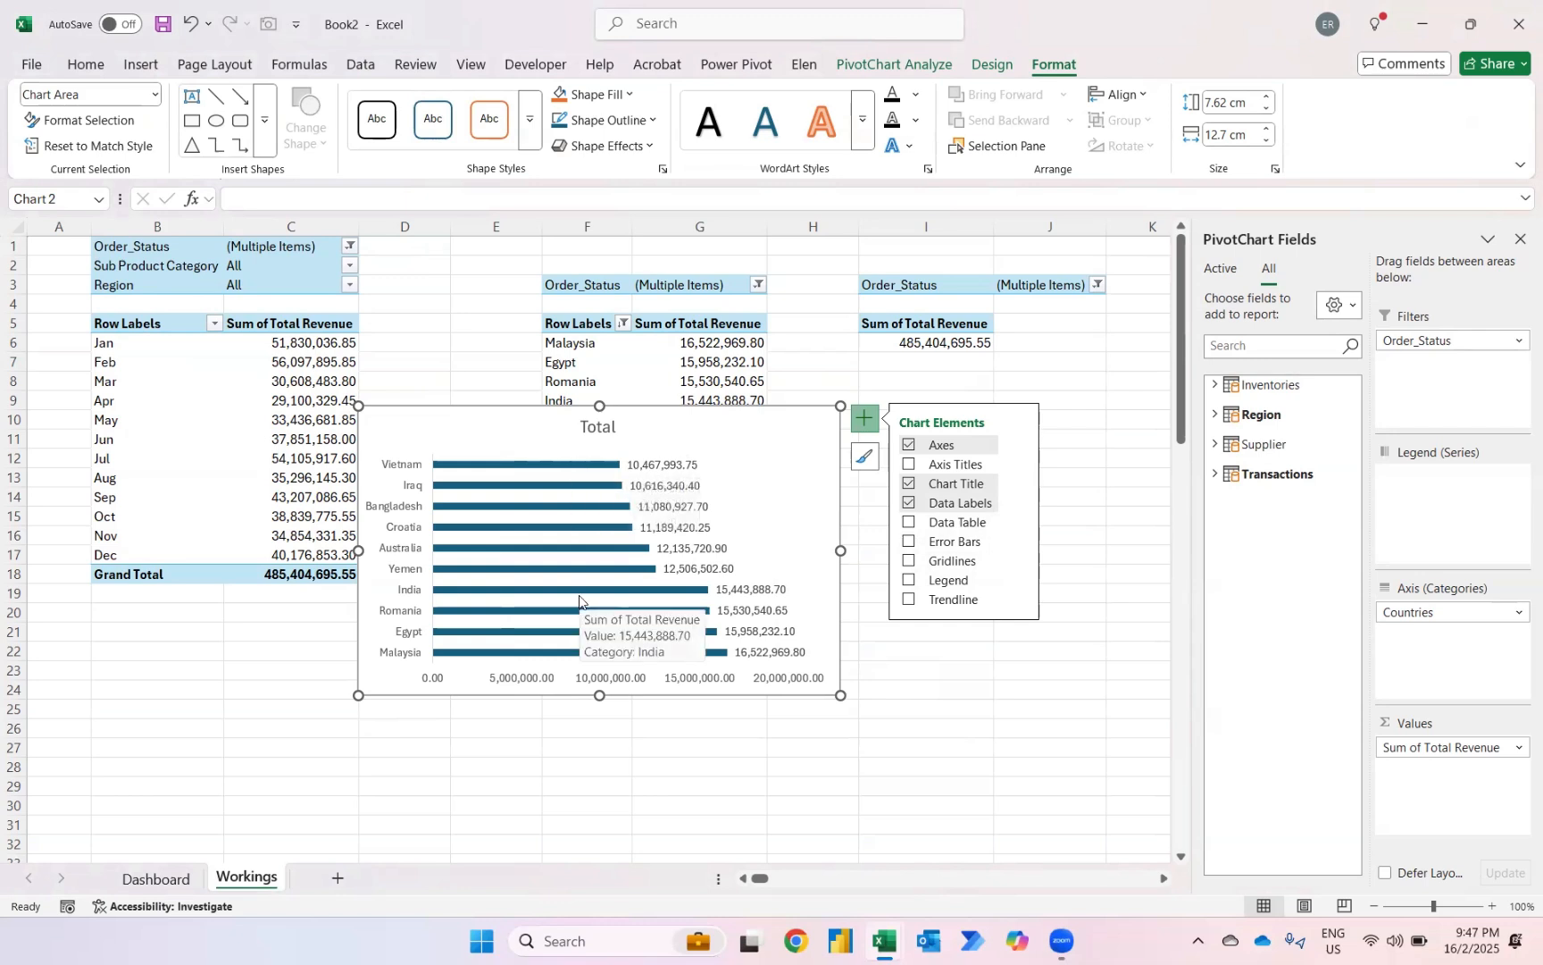
left_click(409, 637)
right_click(408, 638)
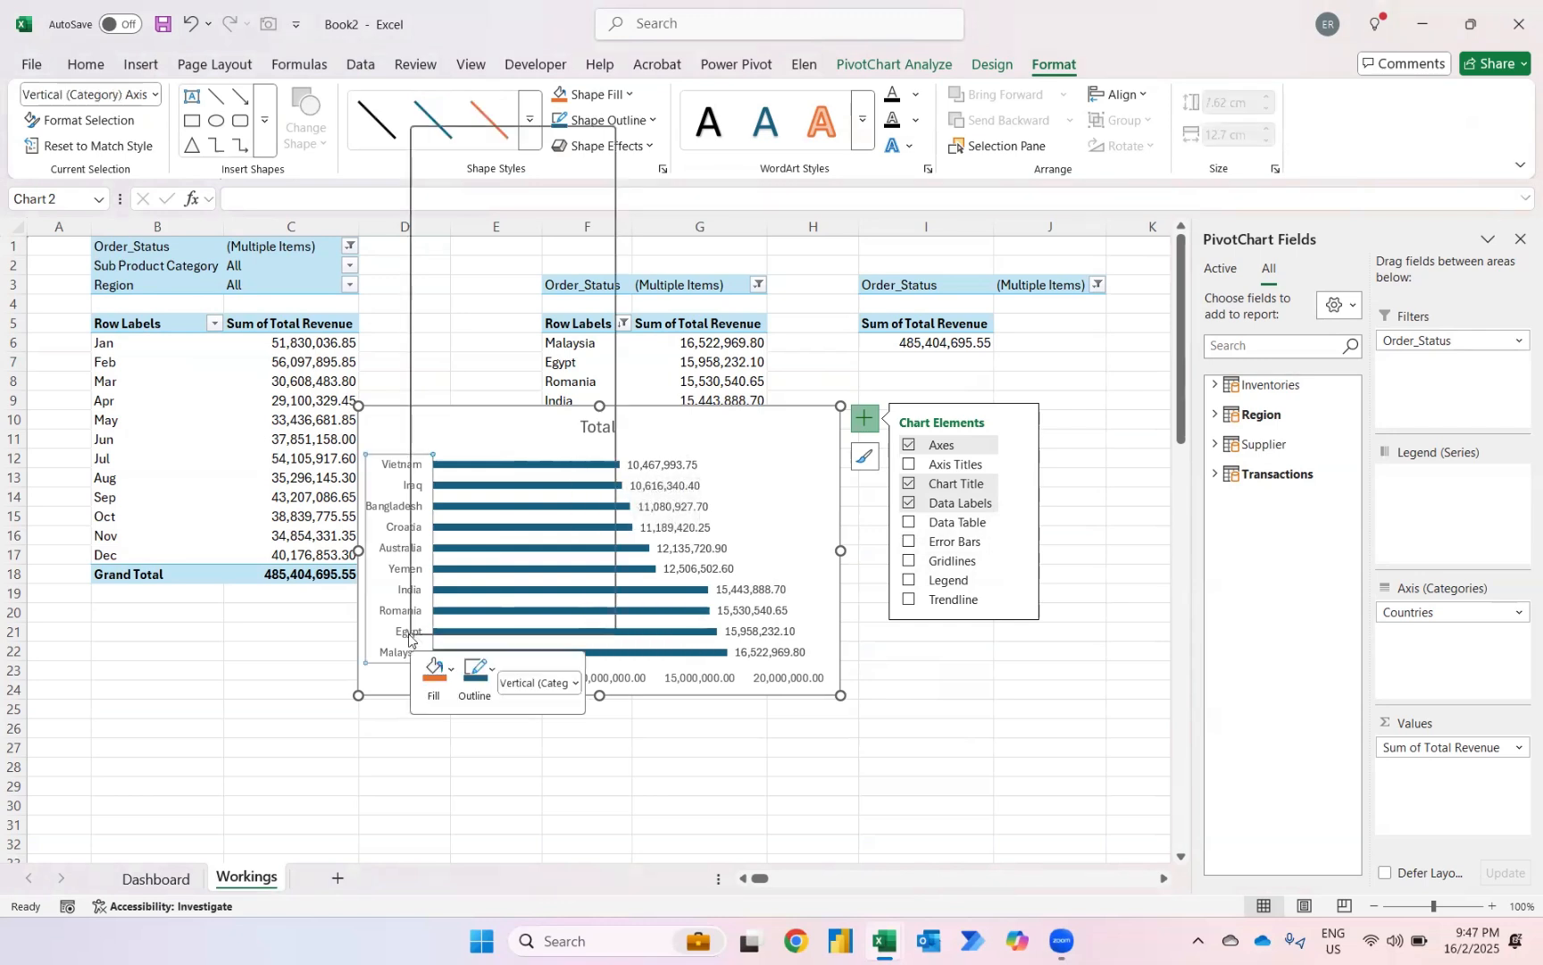
left_click(476, 621)
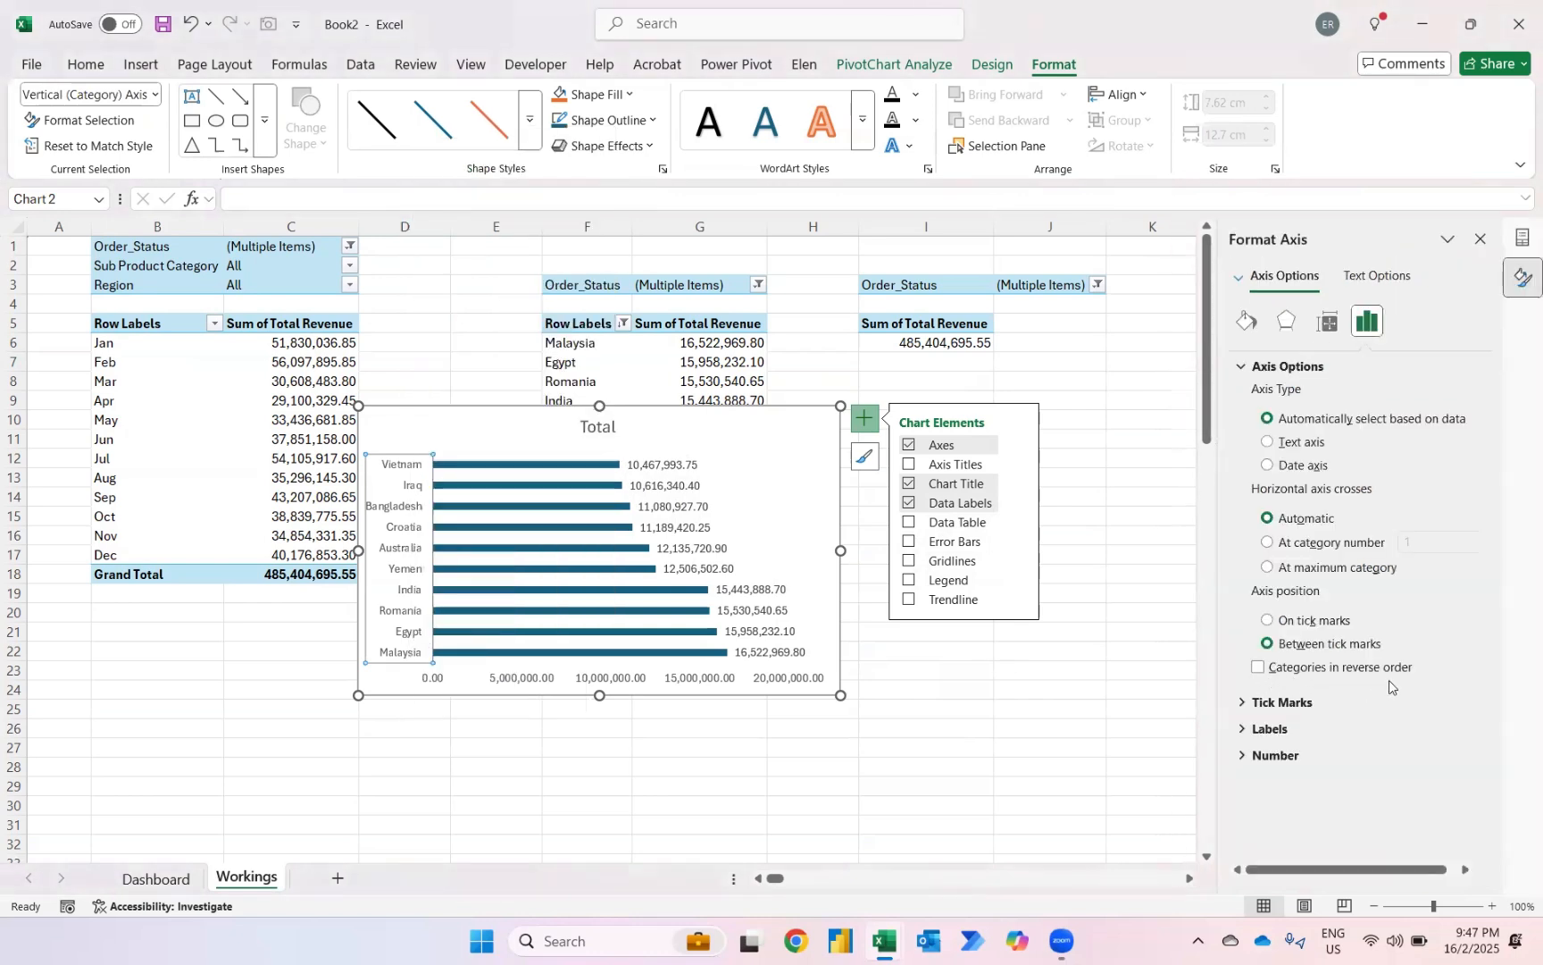
left_click(1256, 670)
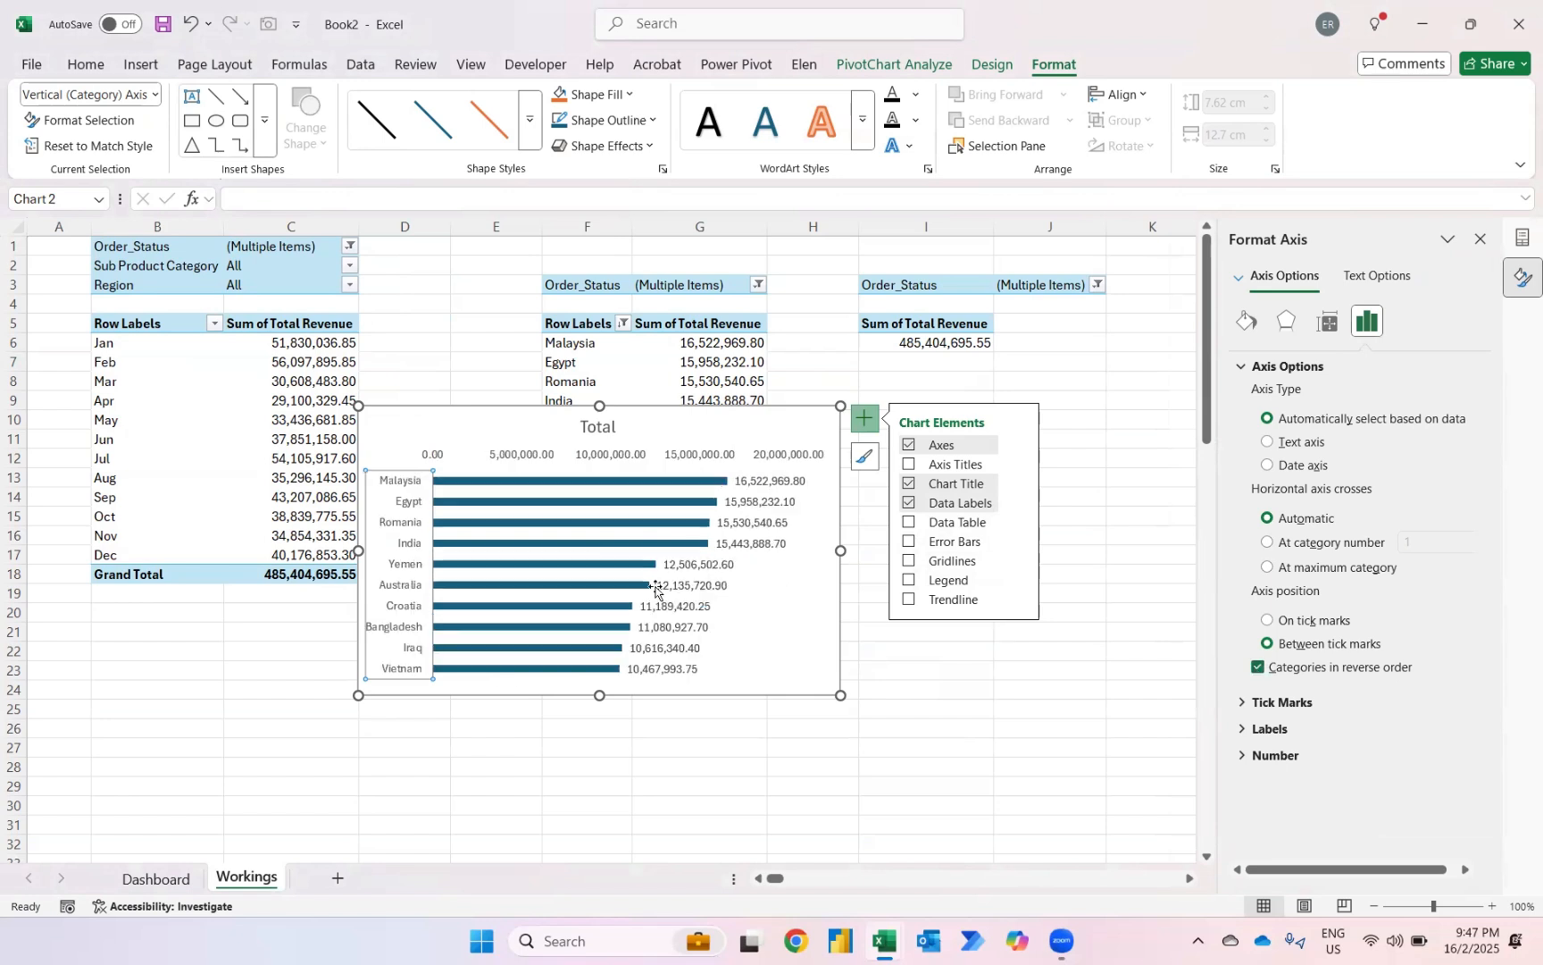
Step: Set the countries chart's value axis display units to Millions, then delete that axis
left_click(780, 455)
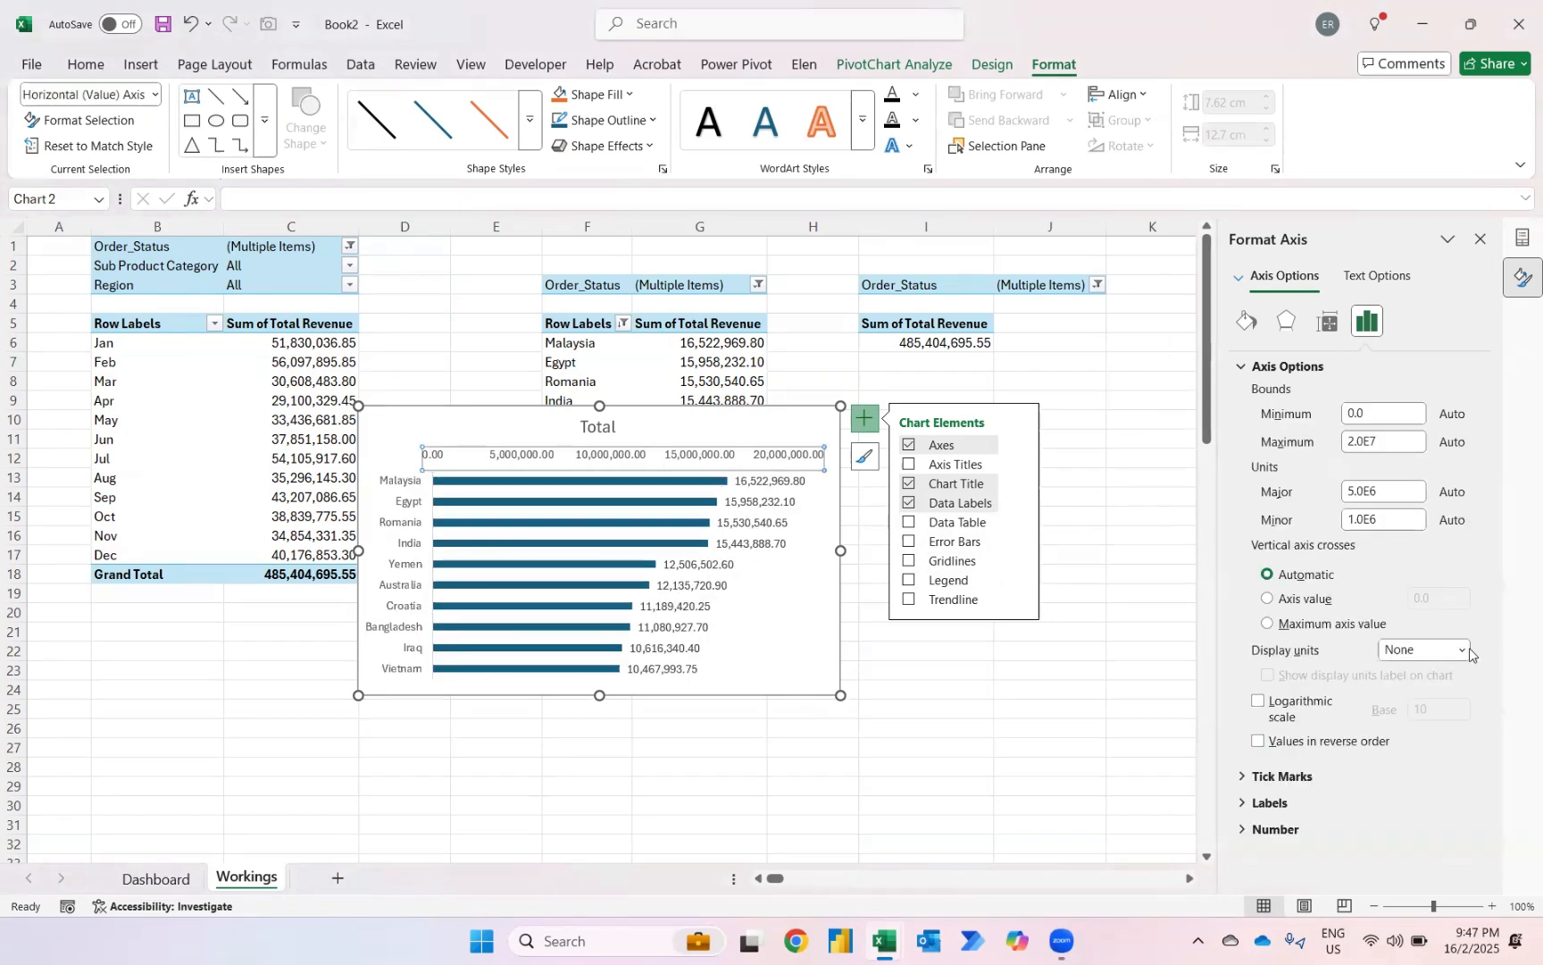
left_click(1464, 650)
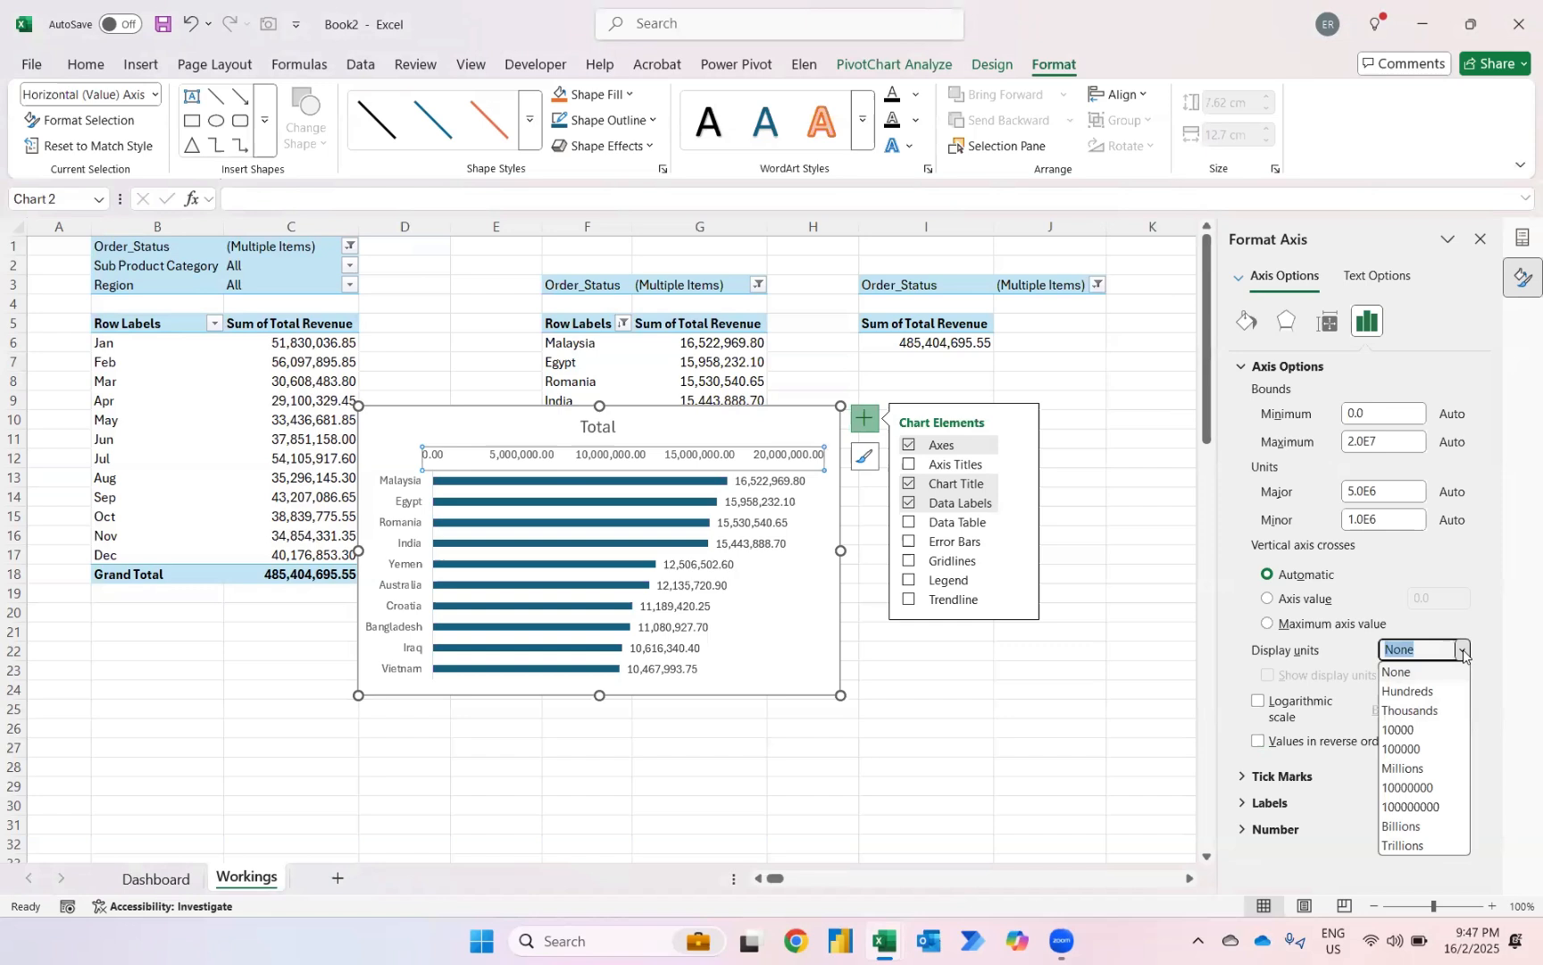
left_click(1427, 770)
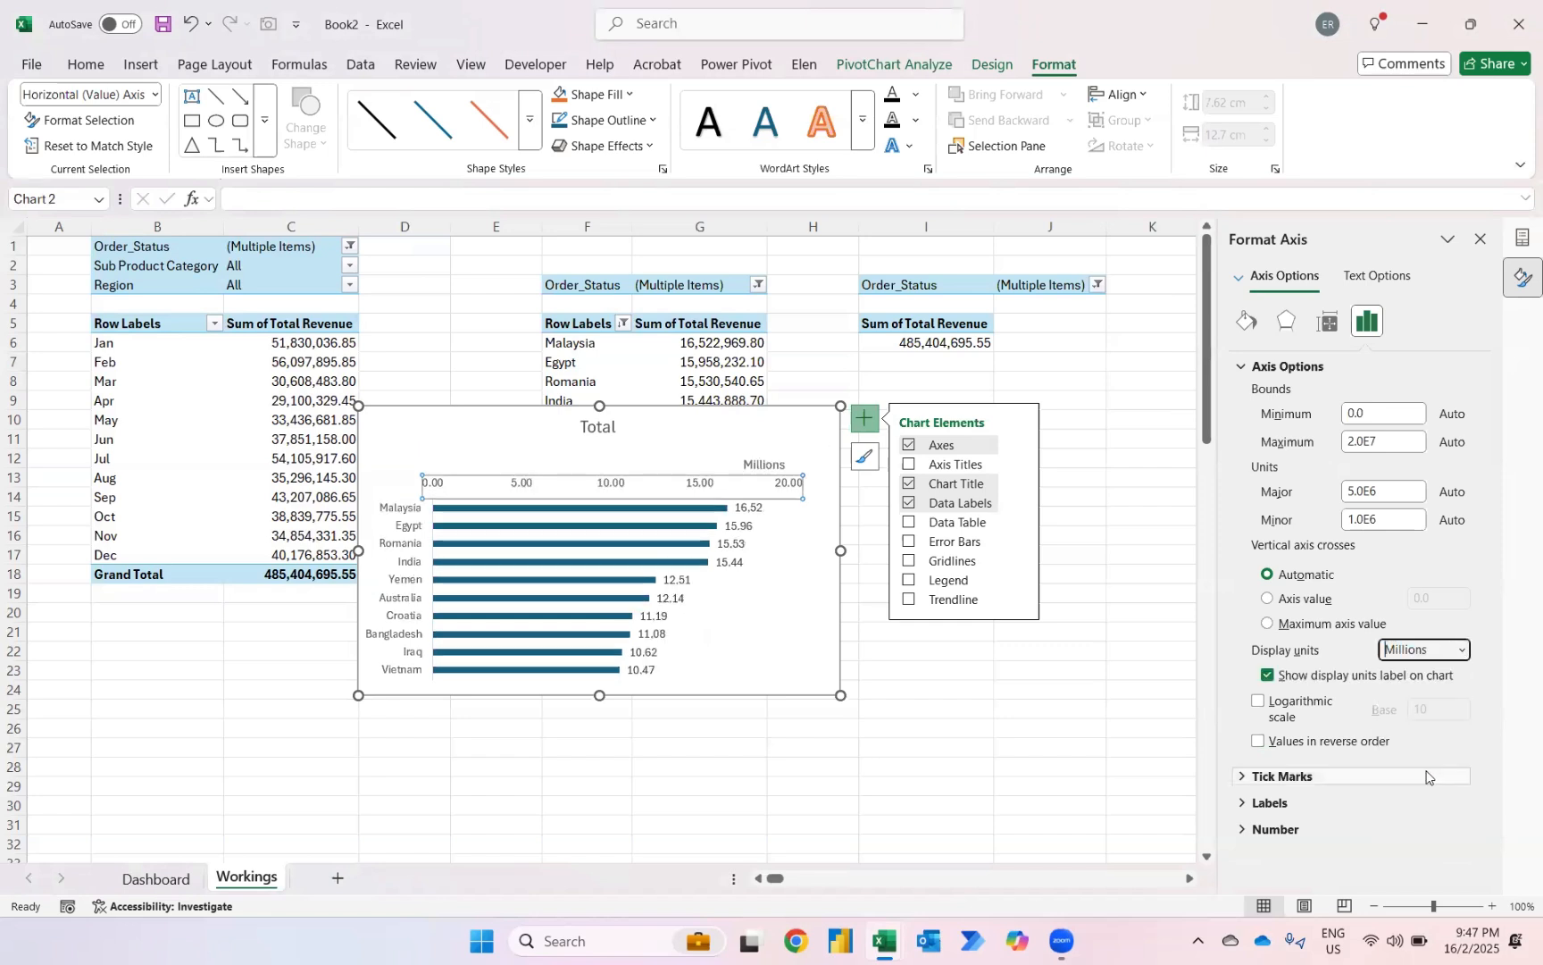
left_click(768, 494)
left_click(774, 487)
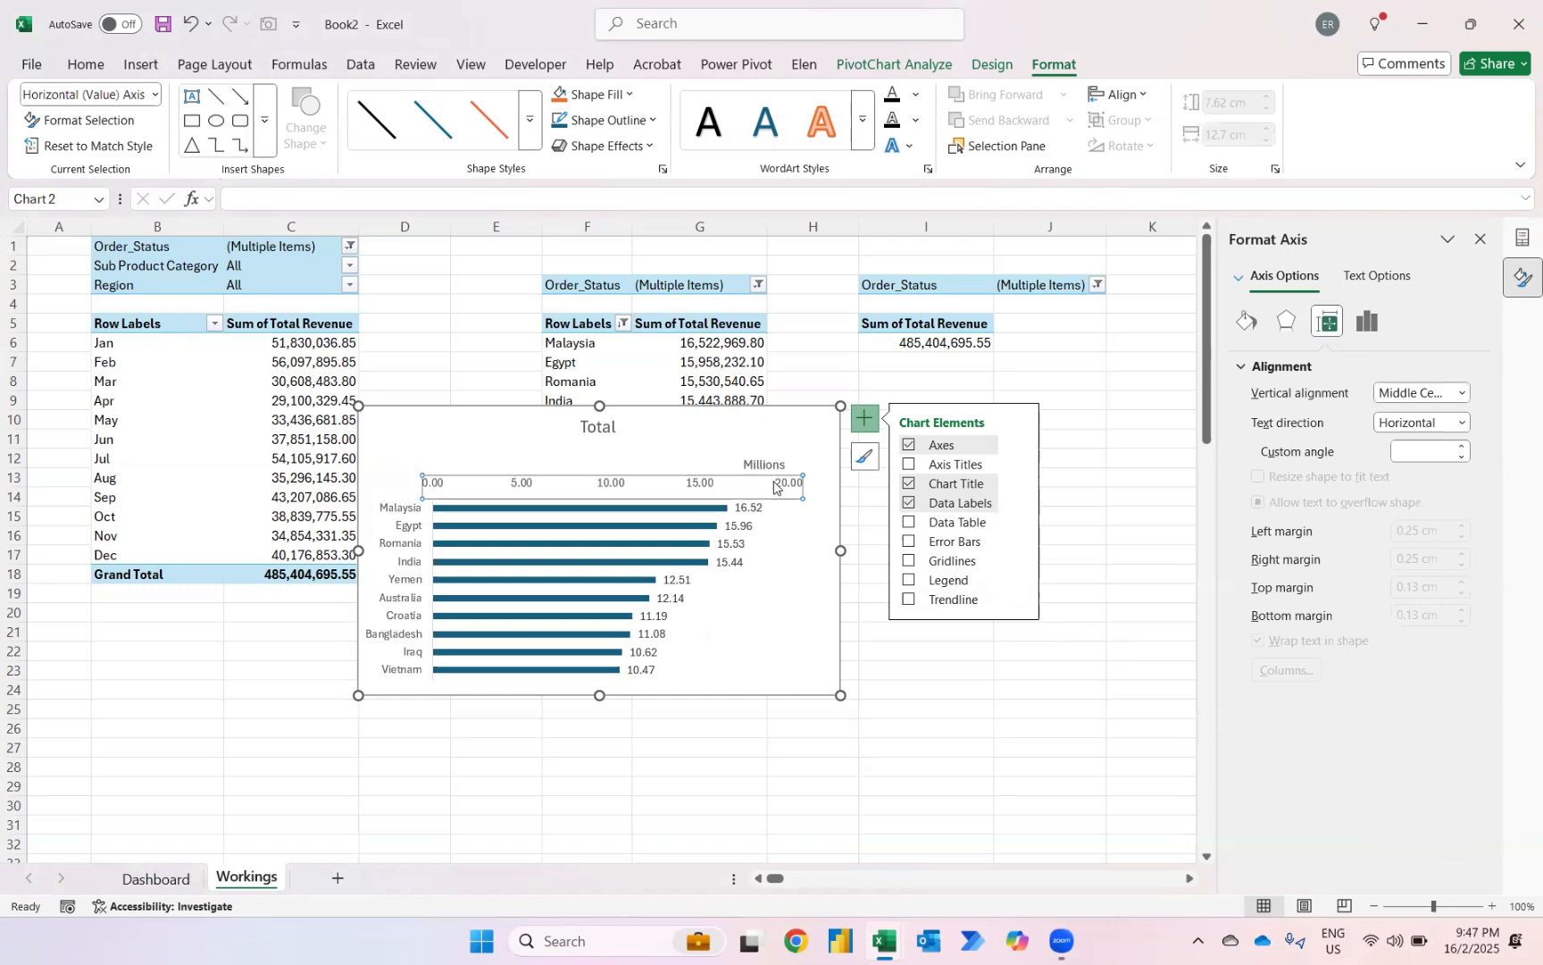
key("Delete")
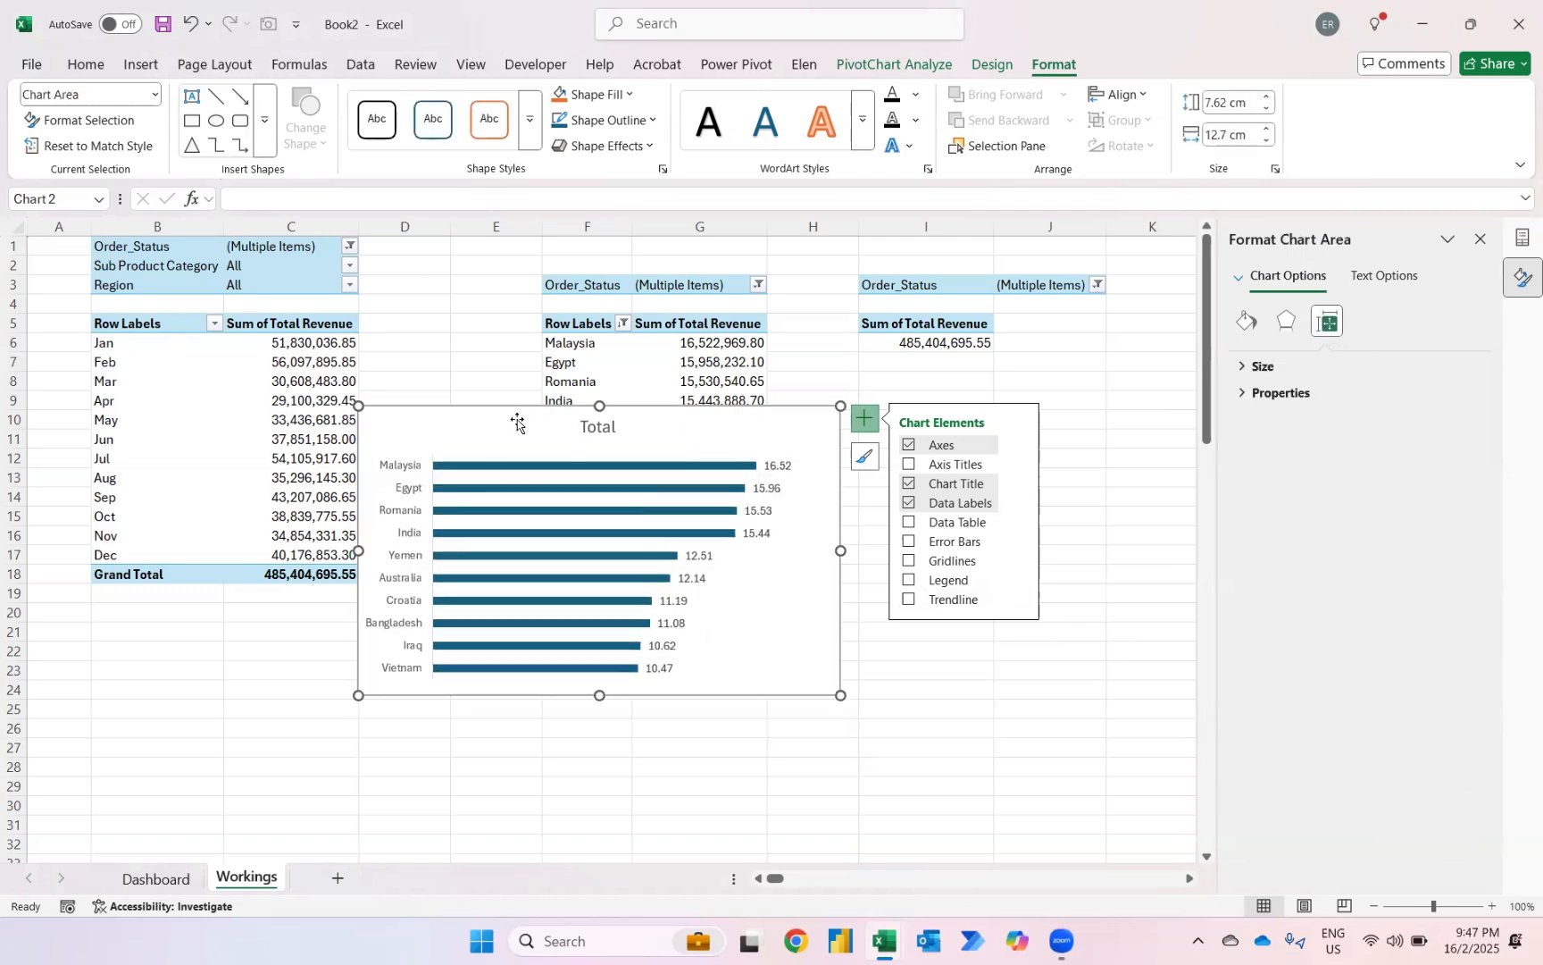
Step: Cut the countries bar chart from the Workings sheet and paste it into the Dashboard sheet at cell K8
key("ctrl+x")
key("ctrl+Page_Up")
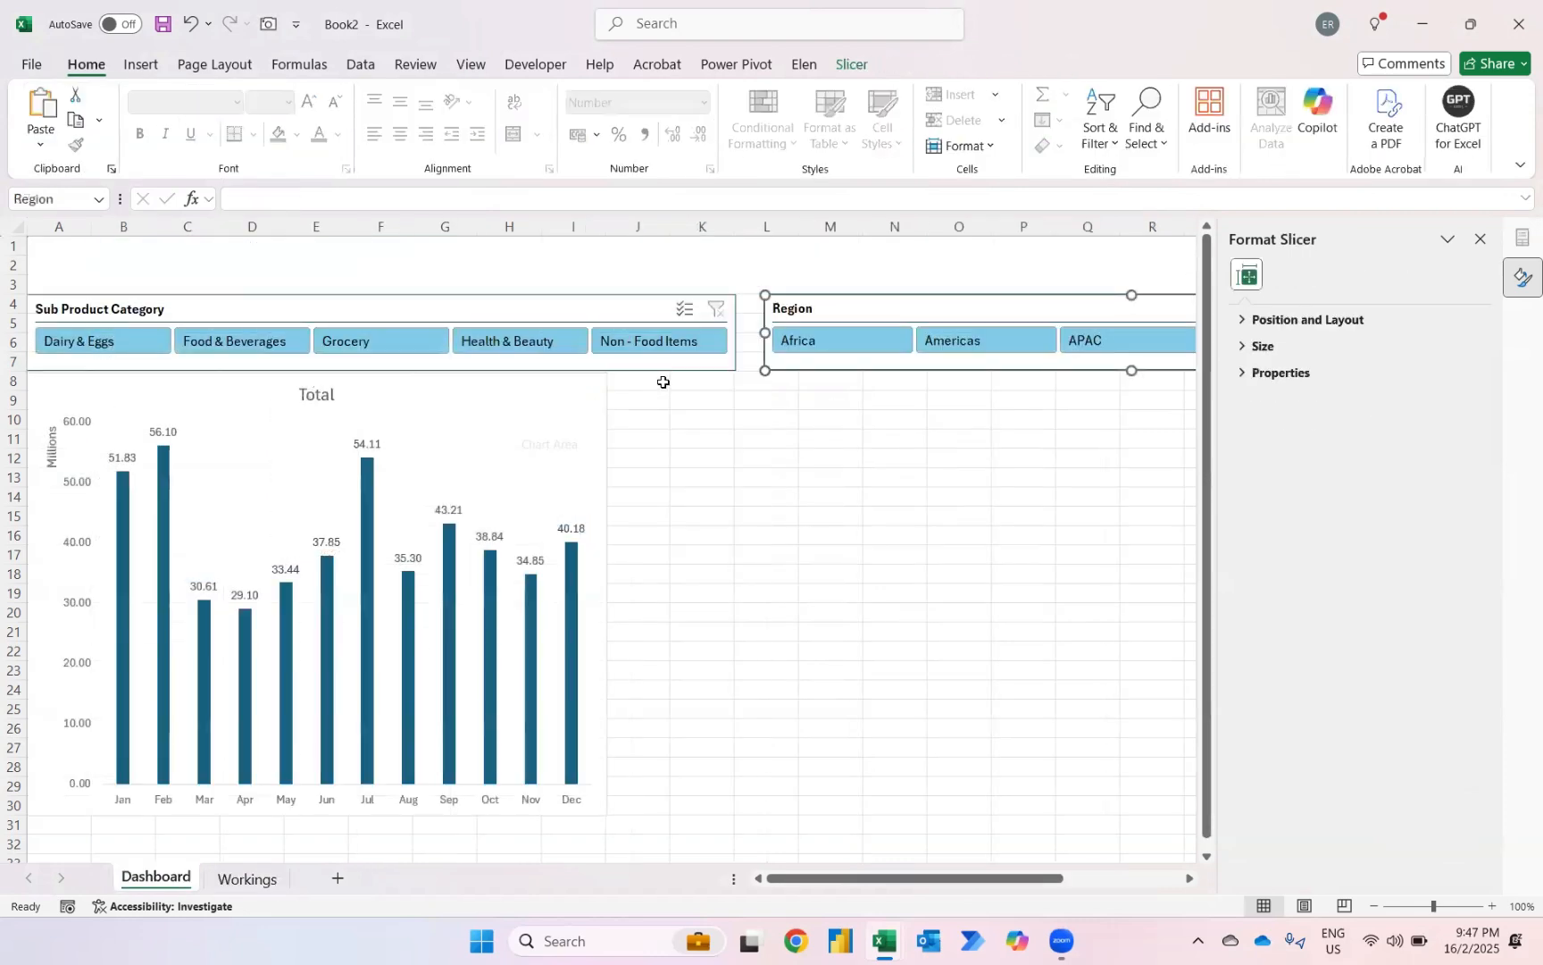
left_click(663, 381)
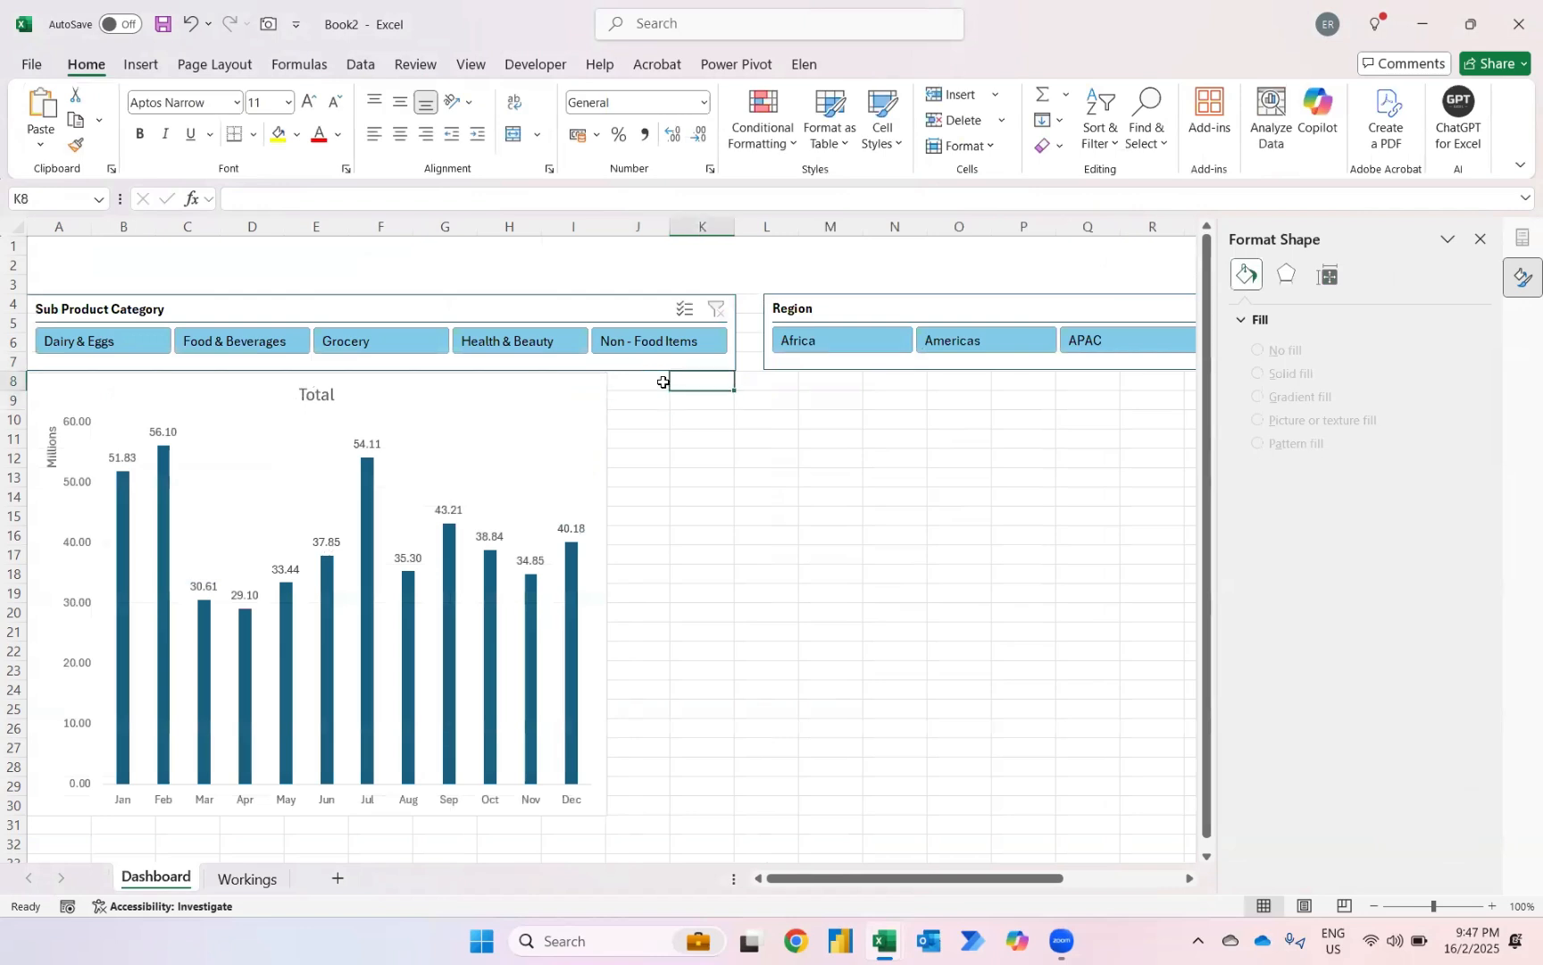
key("ctrl+v")
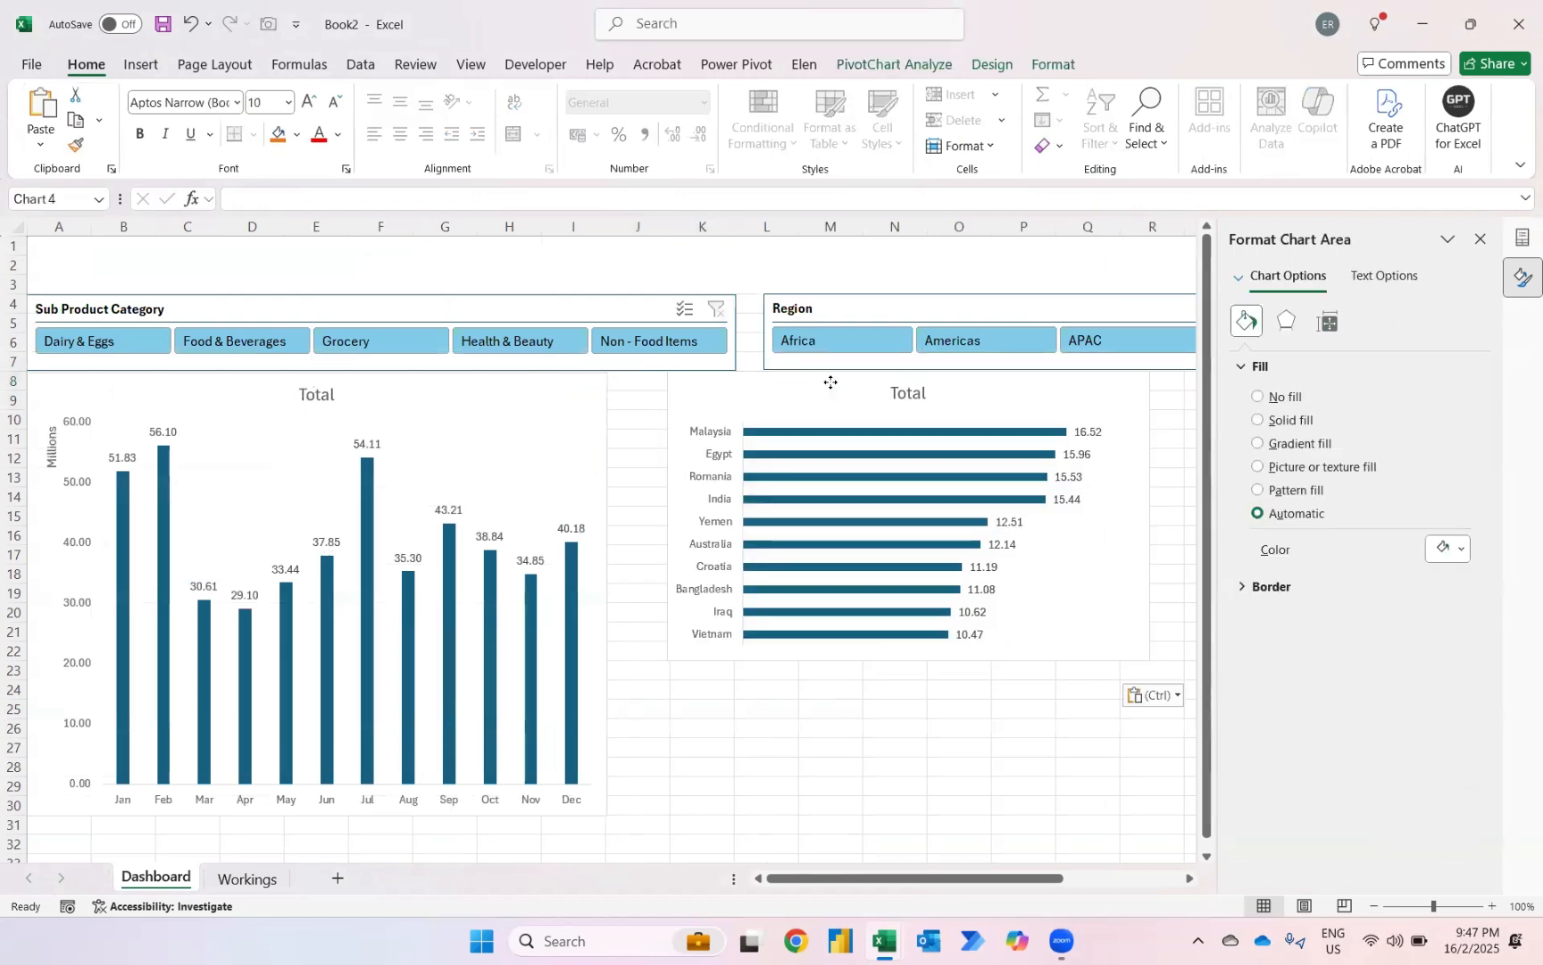
Step: Shift the countries chart slightly closer to the monthly chart, close the formatting pane, and stretch the chart down to row 30
left_click_drag(830, 382, 816, 388)
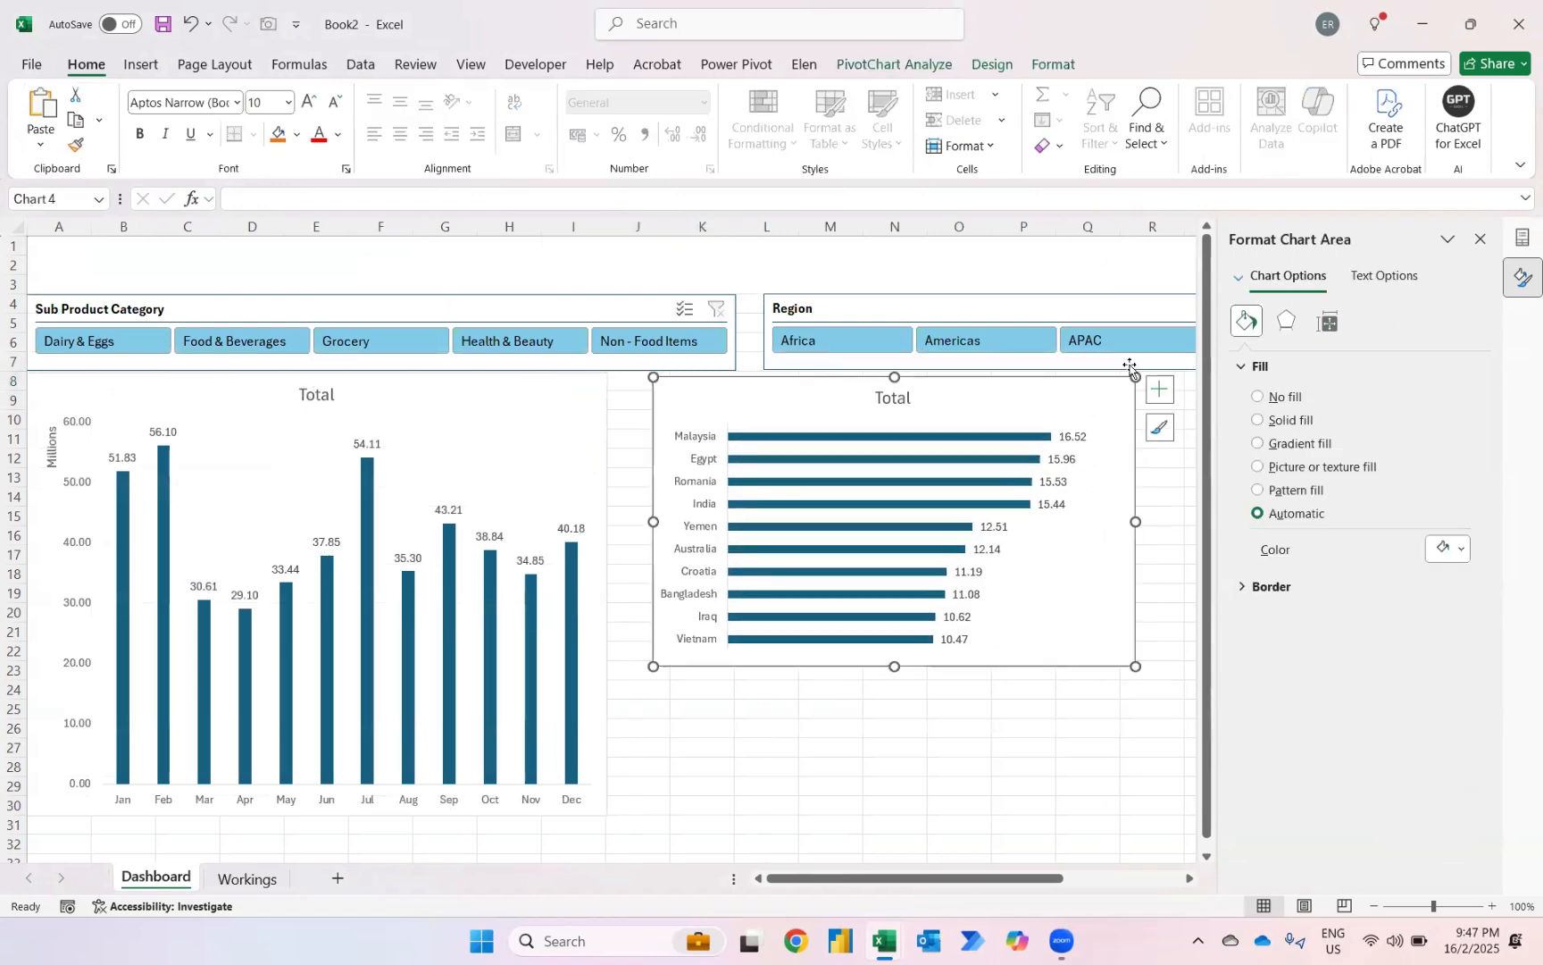
left_click(1482, 238)
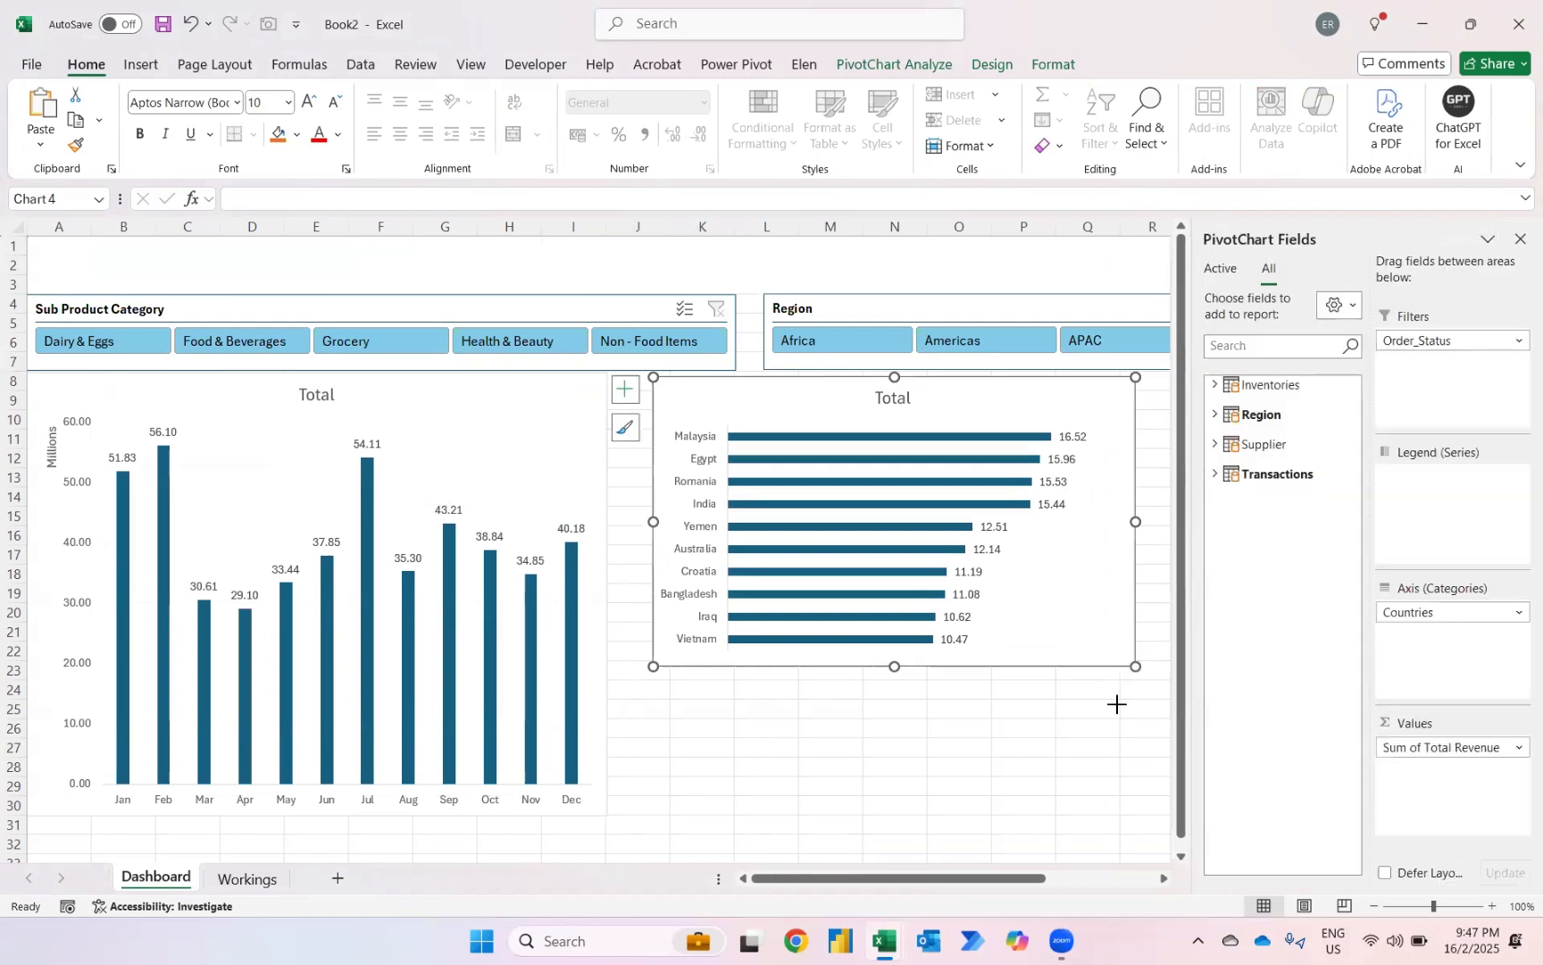
left_click_drag(1116, 705, 1119, 819)
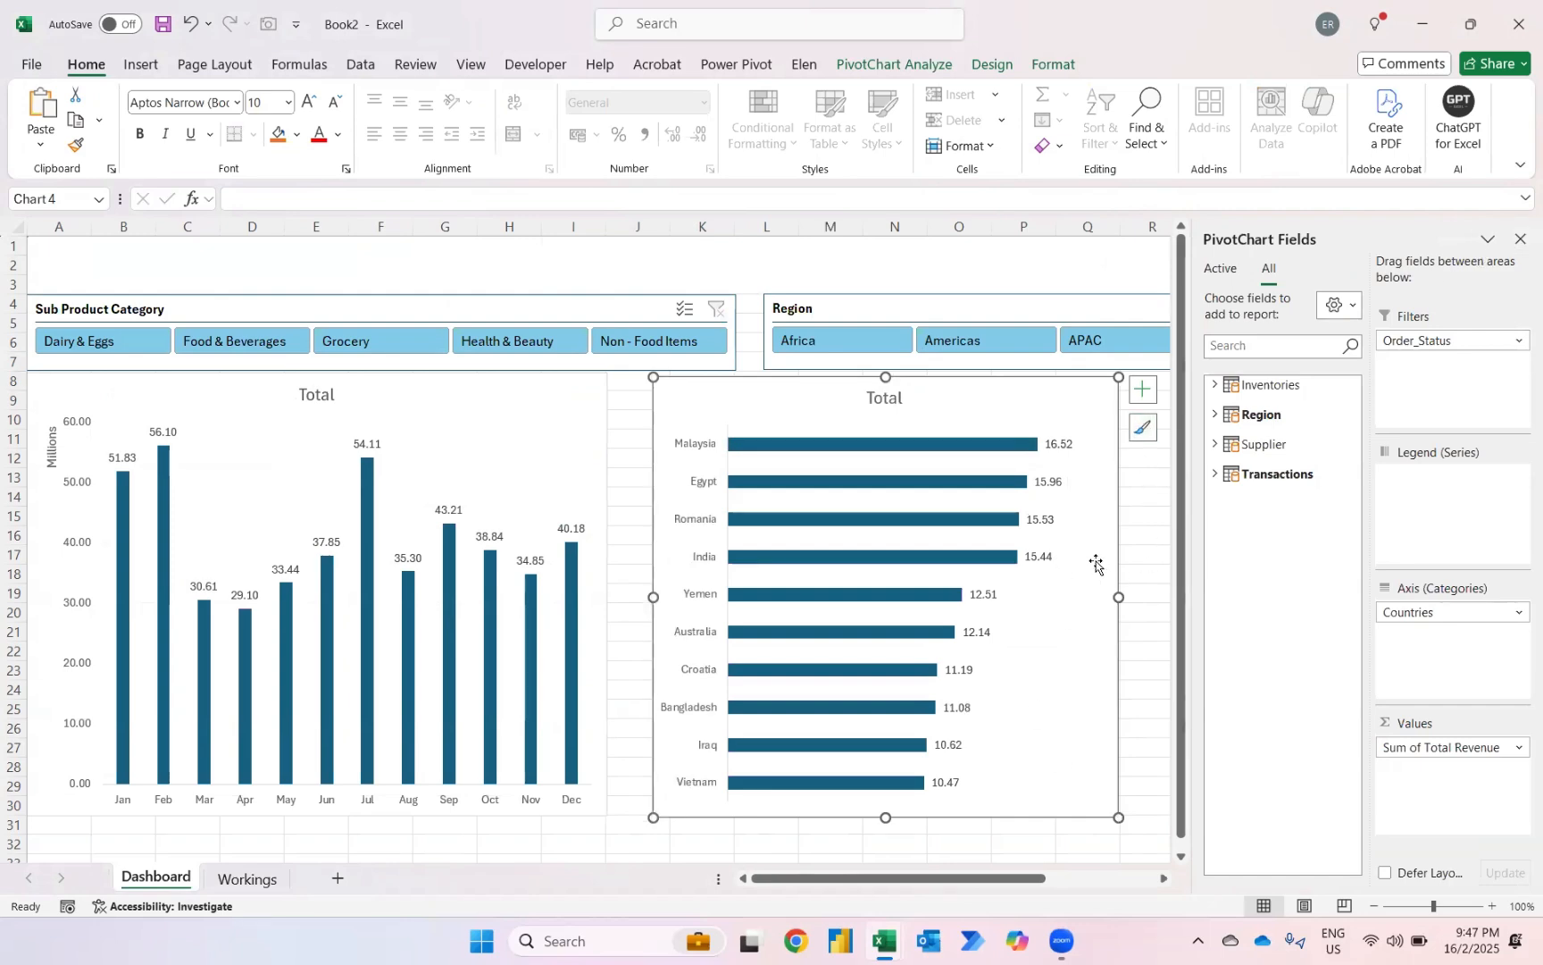
Step: Widen the countries chart by about one column so its outer edge reaches the end of column R
scroll(1096, 562, "right", 3)
scroll(803, 551, "right", 2)
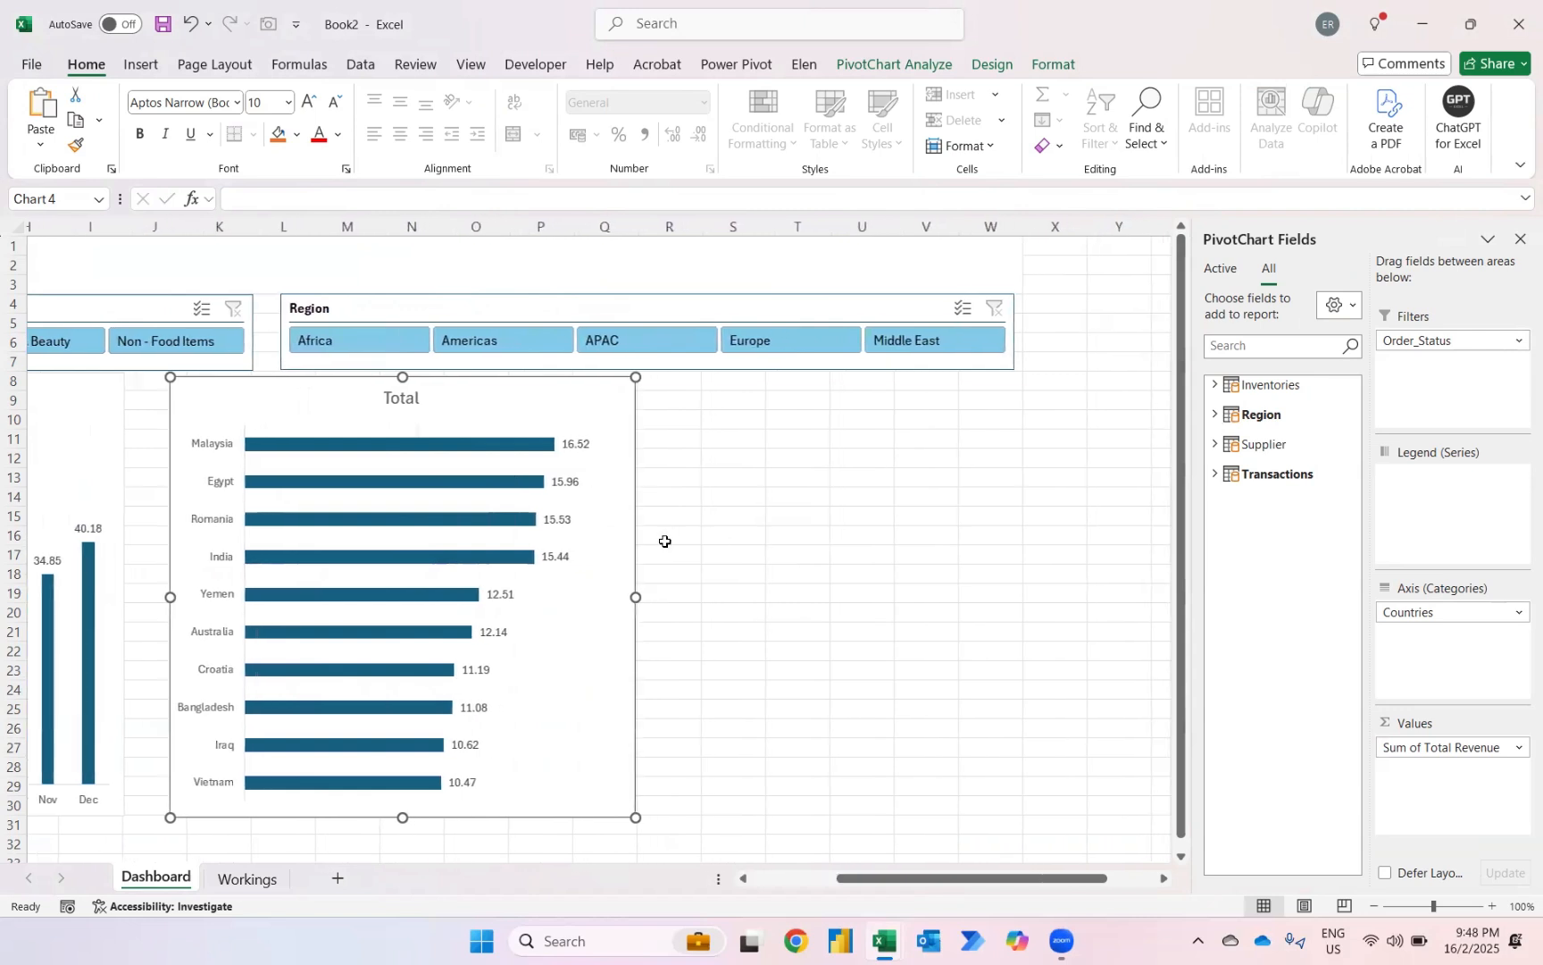
left_click_drag(638, 597, 701, 598)
scroll(701, 598, "left", 4)
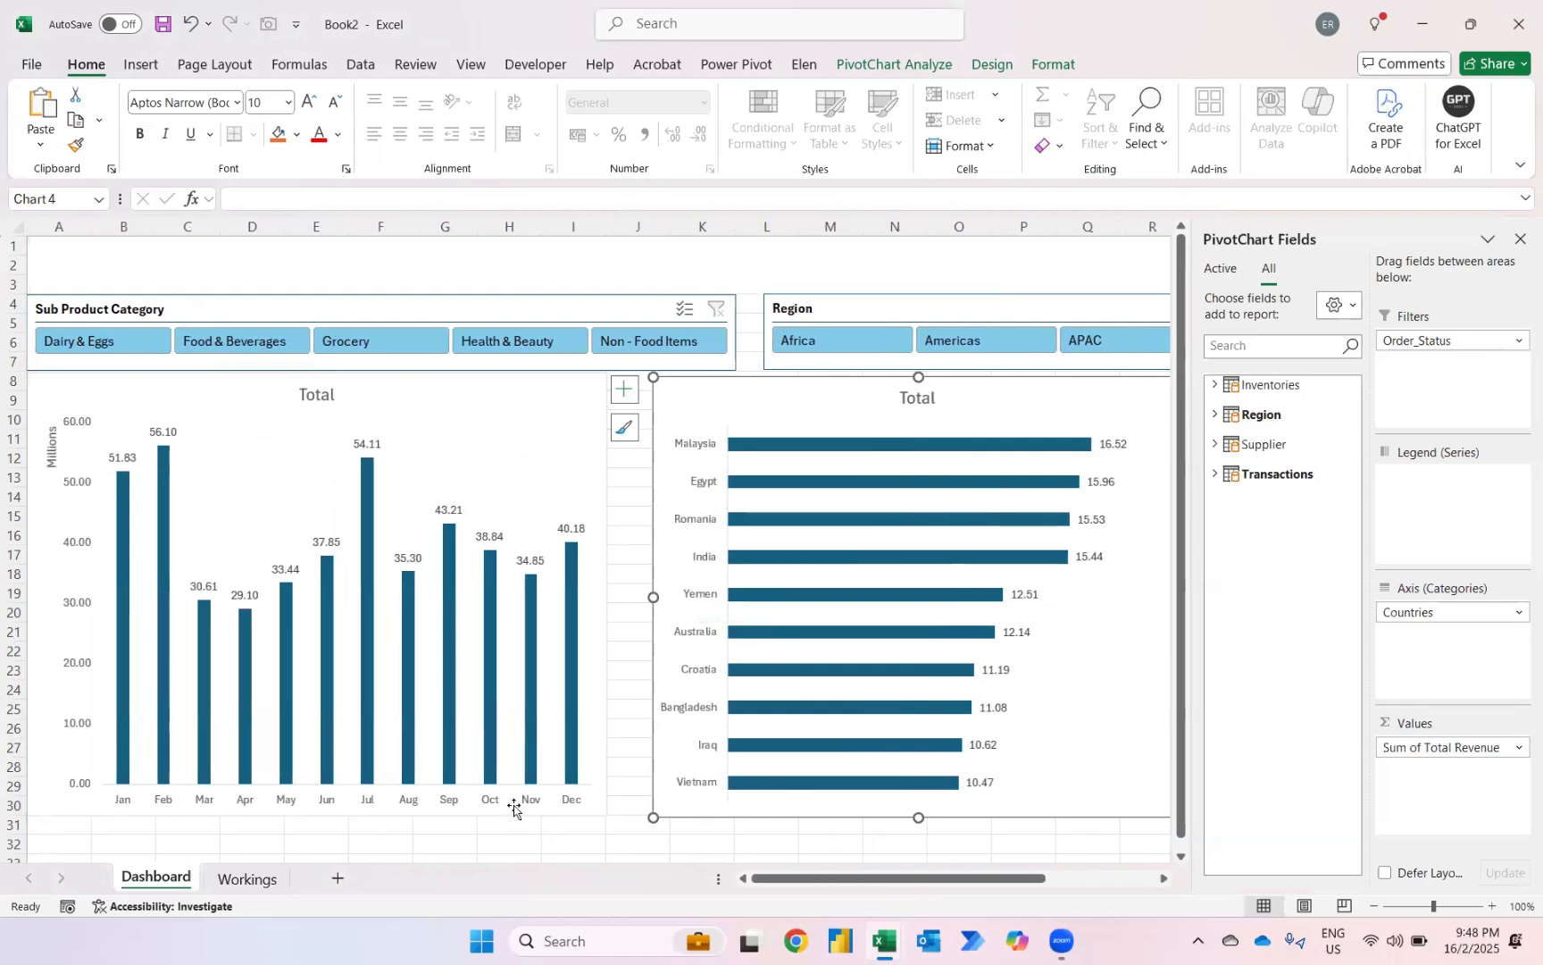
left_click(604, 309)
right_click(604, 309)
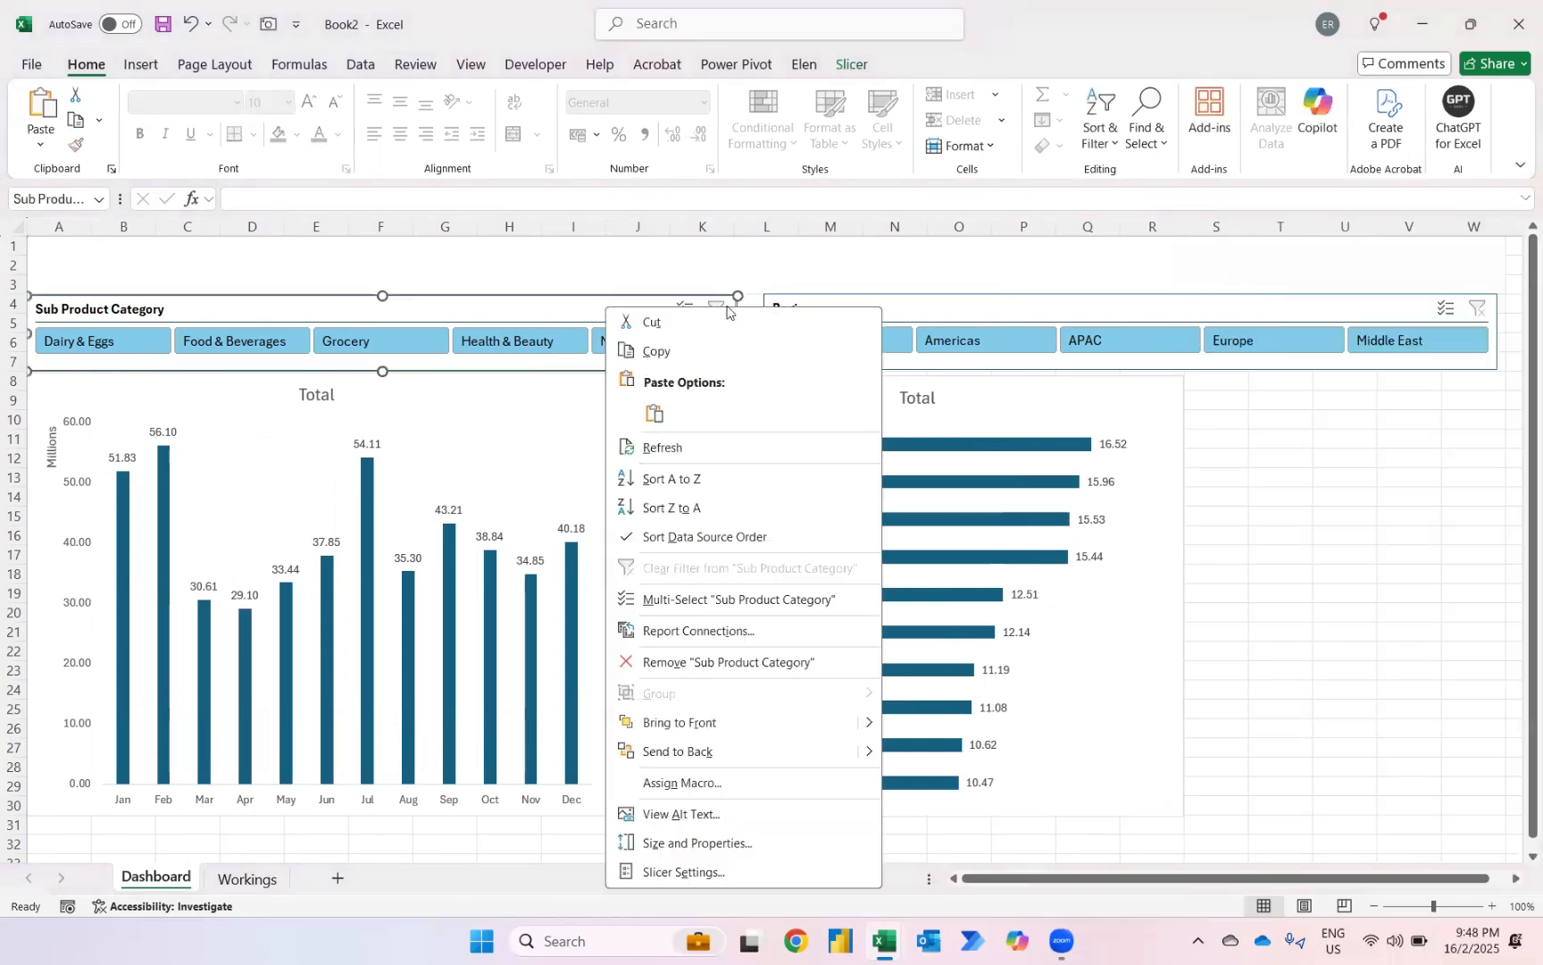
left_click(968, 311)
left_click(969, 303)
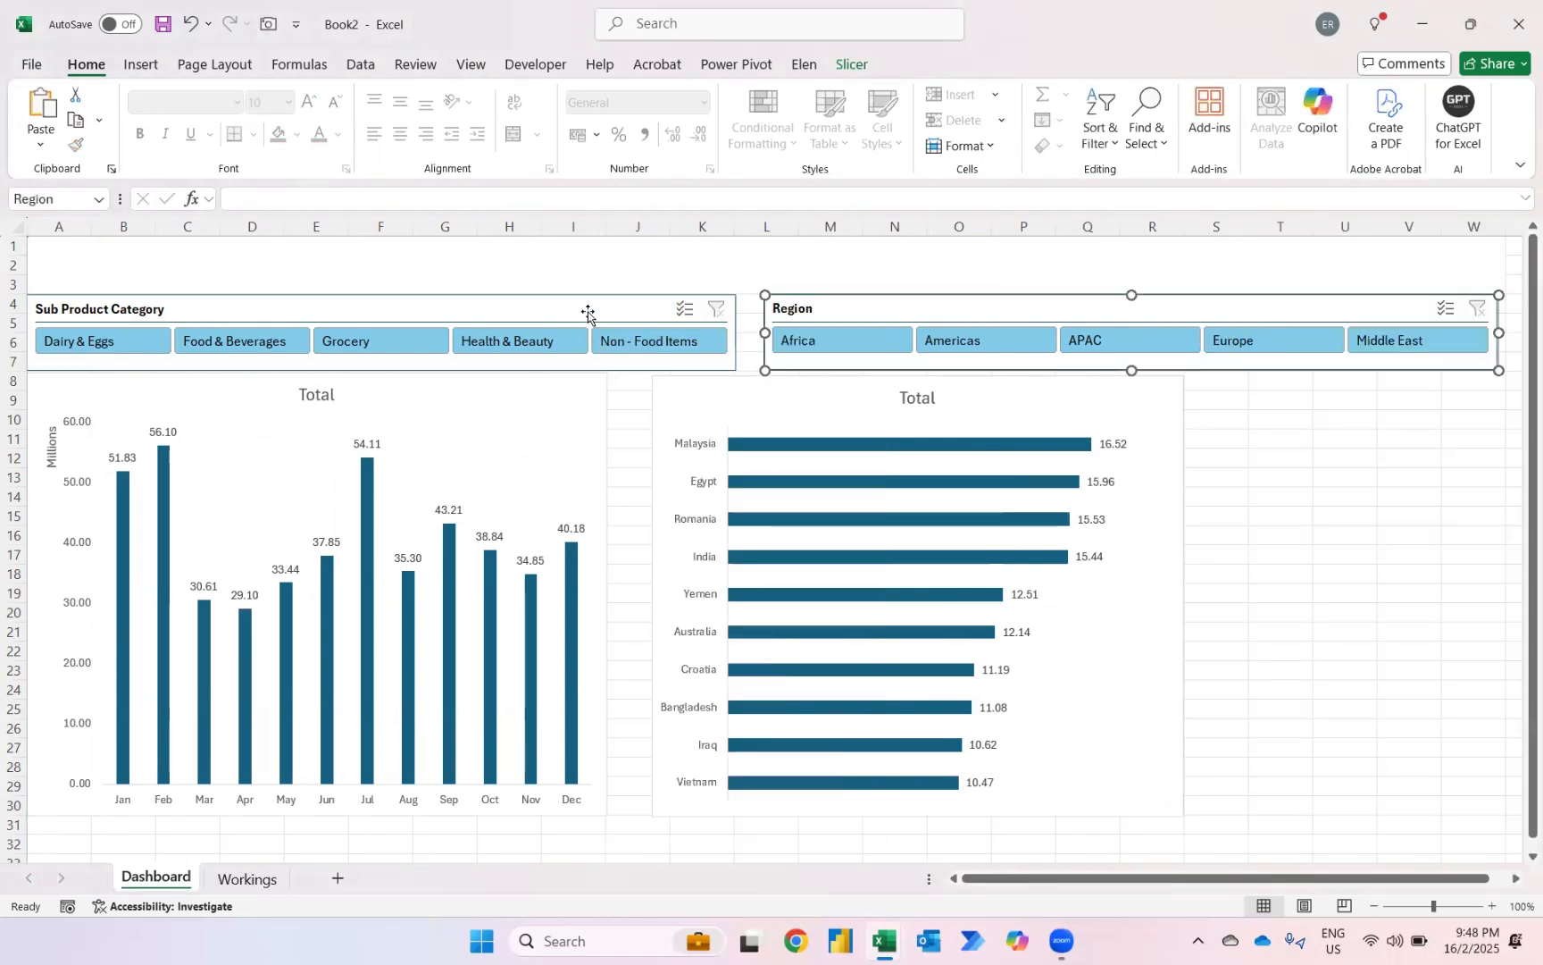
left_click(588, 315, "ctrl")
right_click(589, 317)
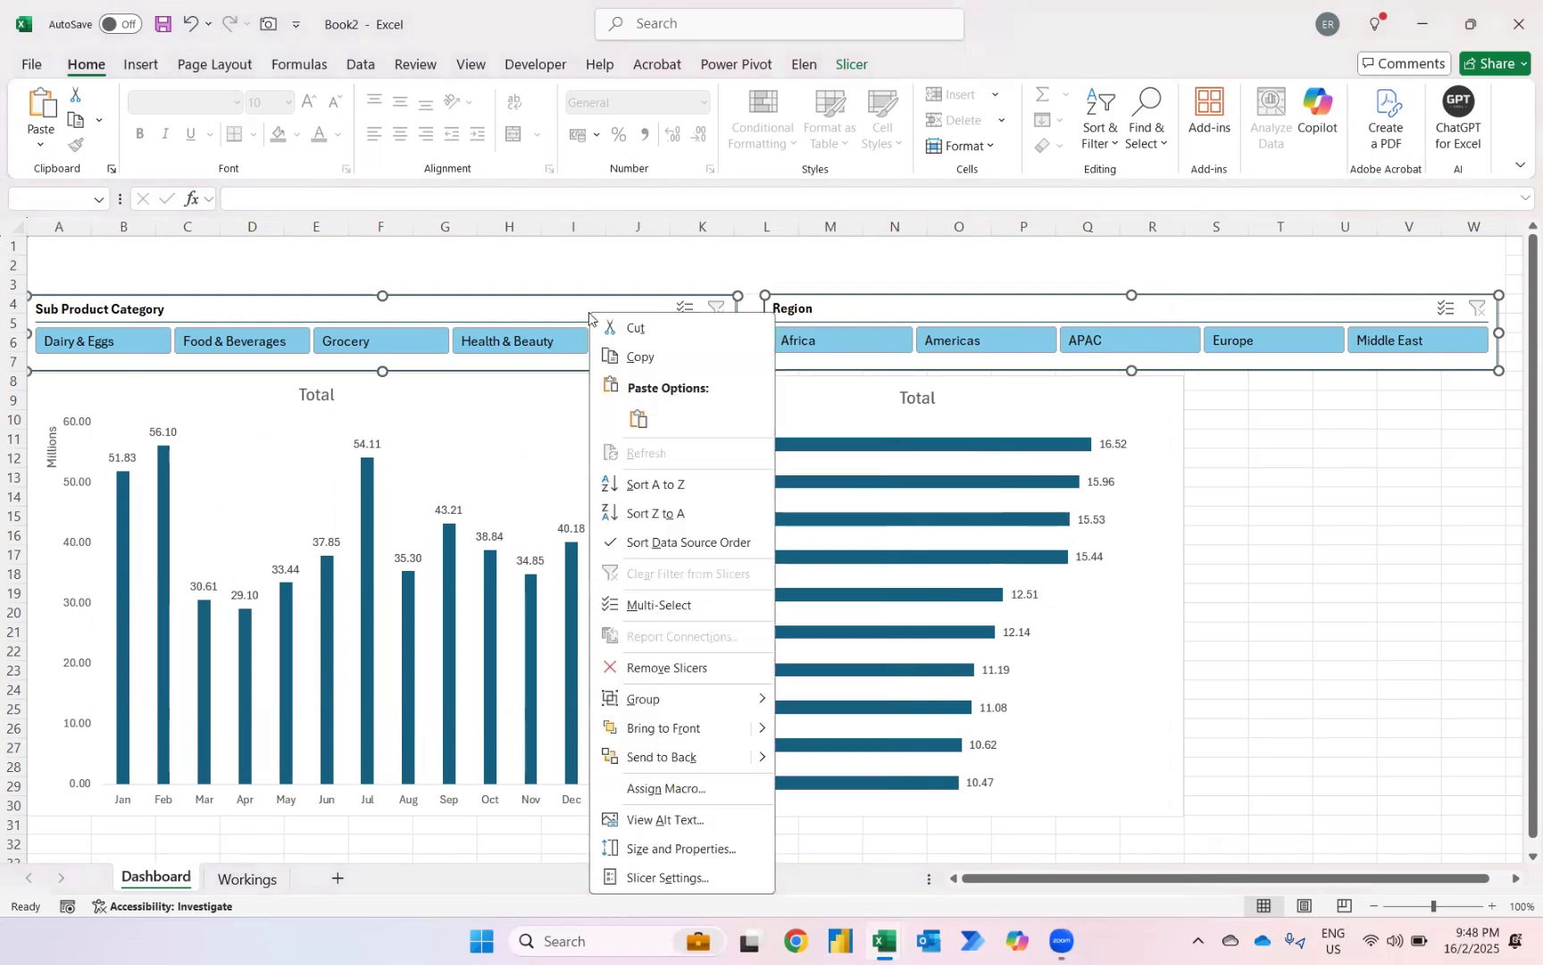
key("Escape")
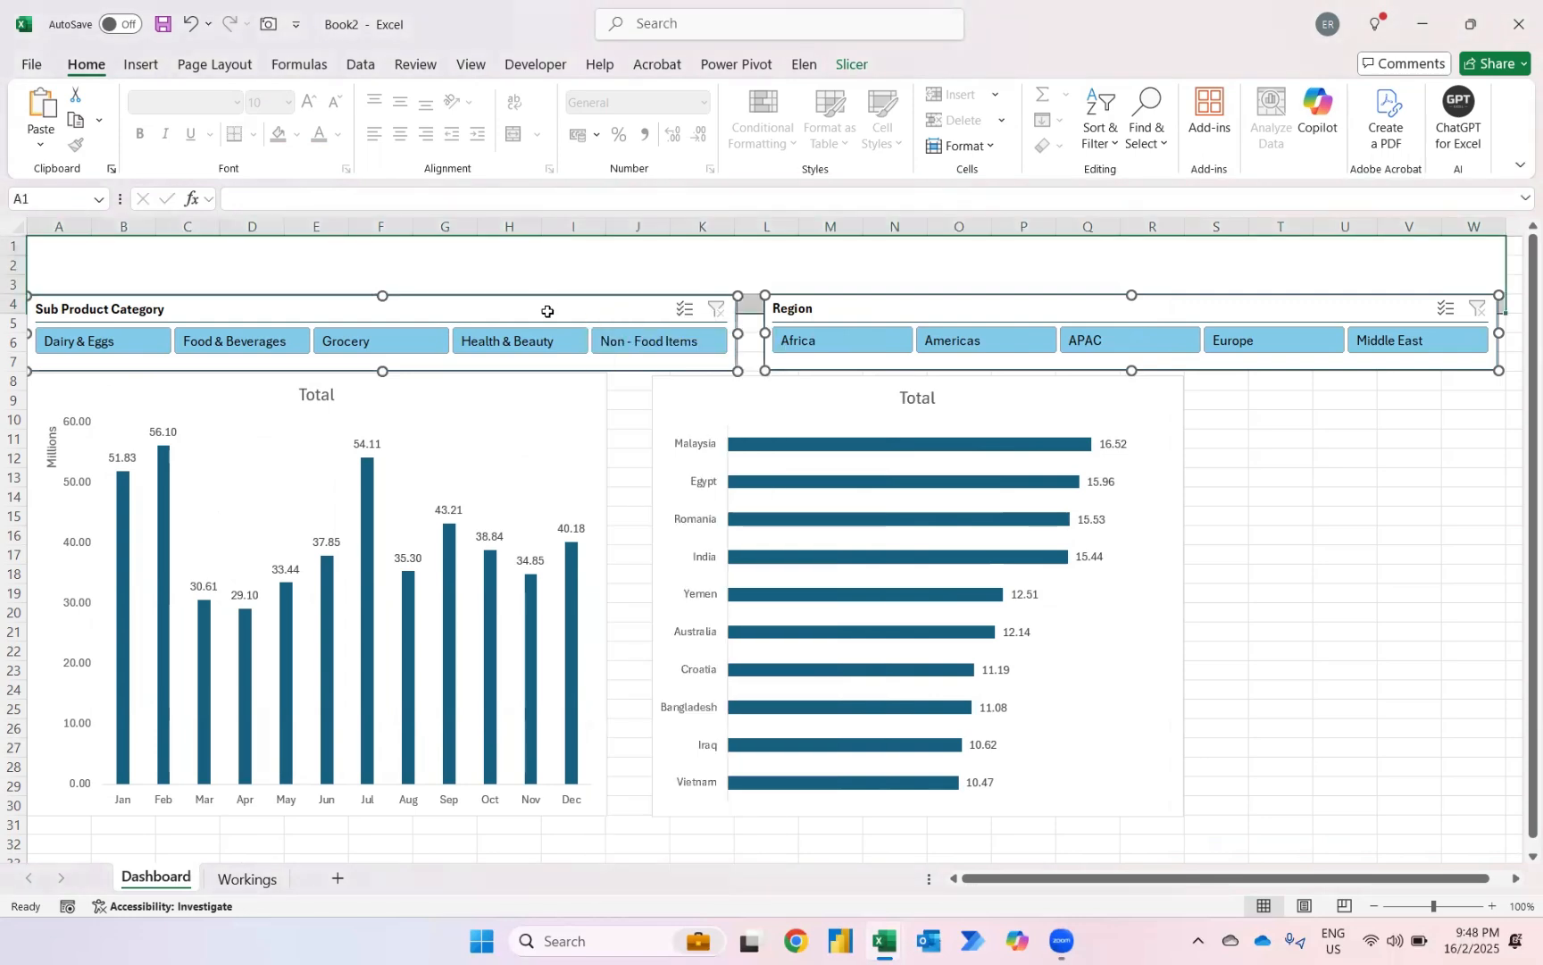
Step: Connect the Sub Product Category slicer to PivotTable2 and PivotTable3 through its report connections
left_click(536, 320)
right_click(536, 320)
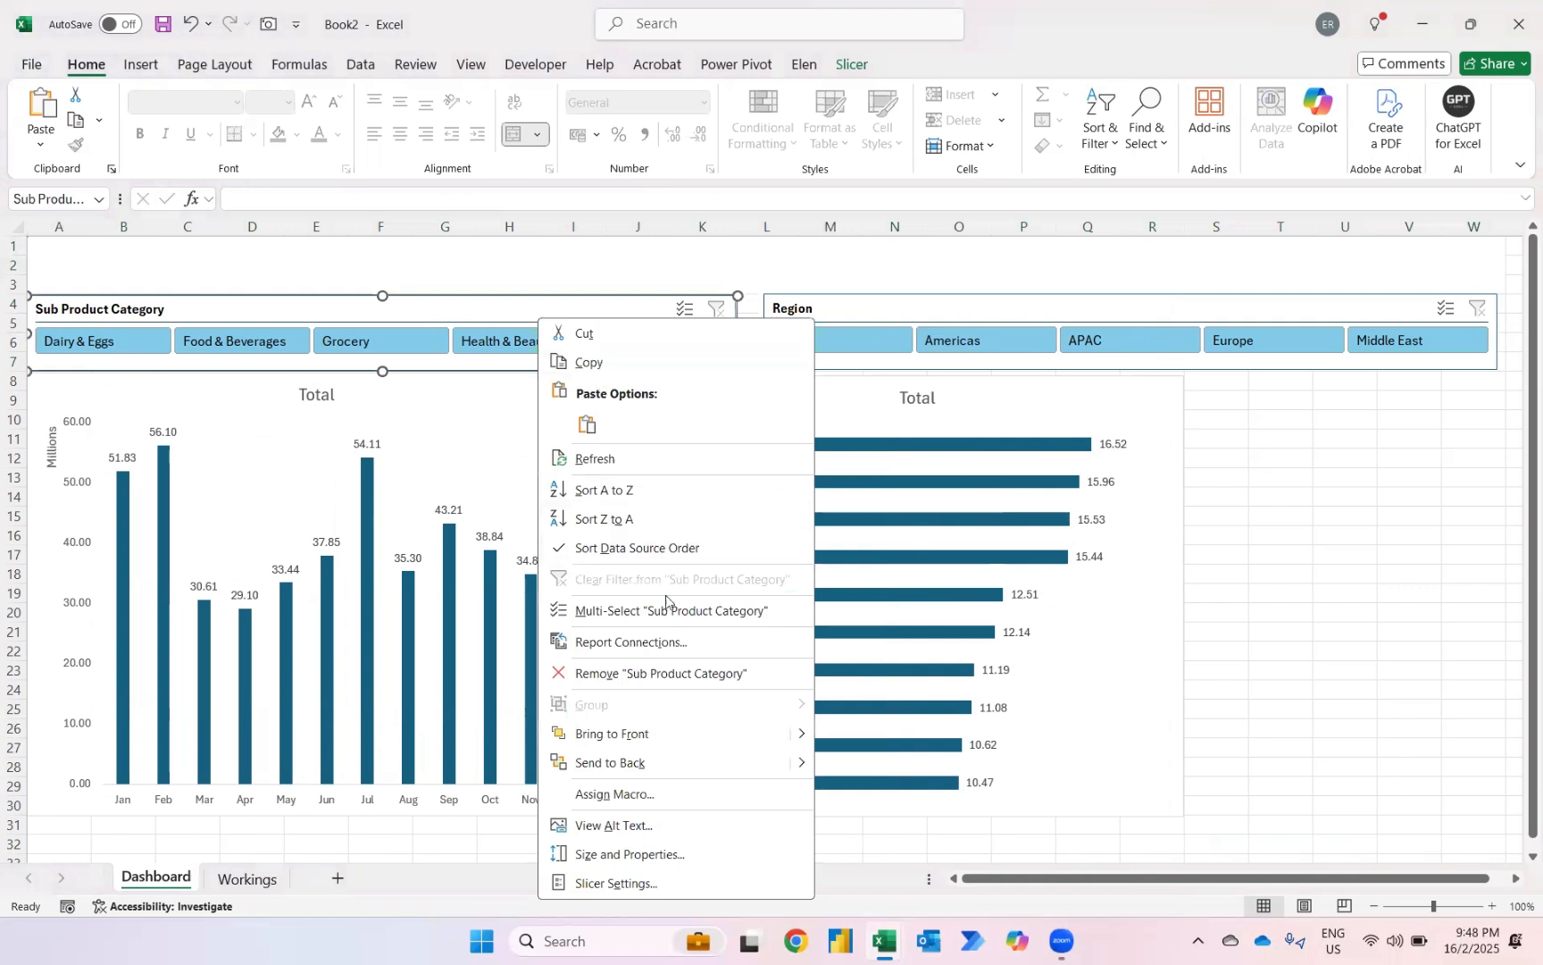
left_click(634, 642)
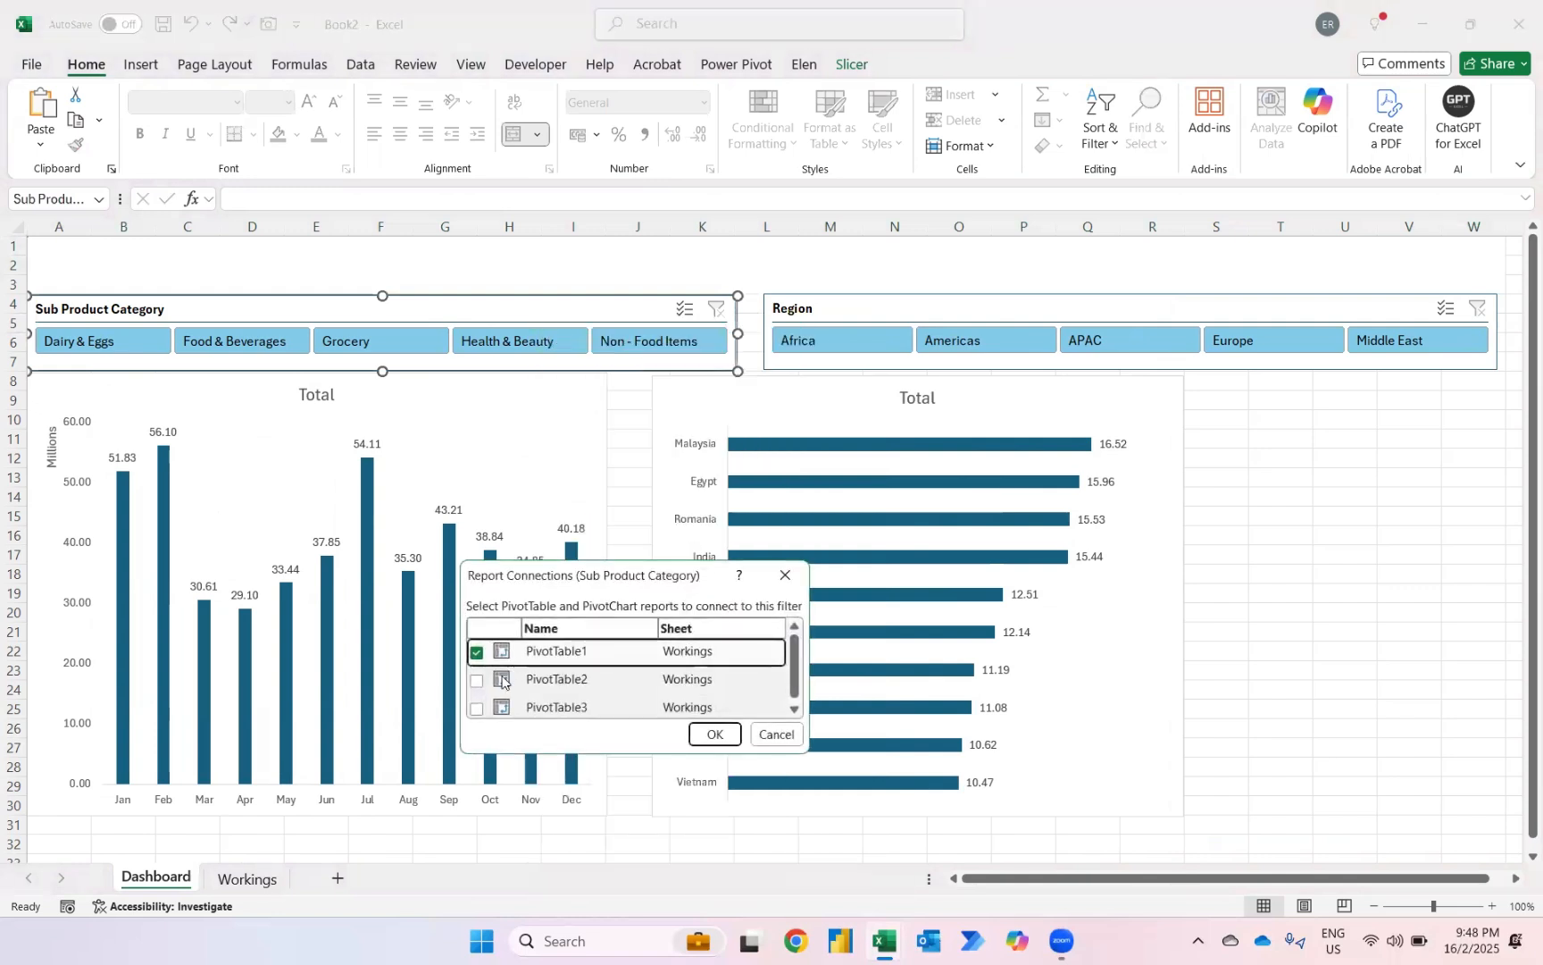
left_click(477, 682)
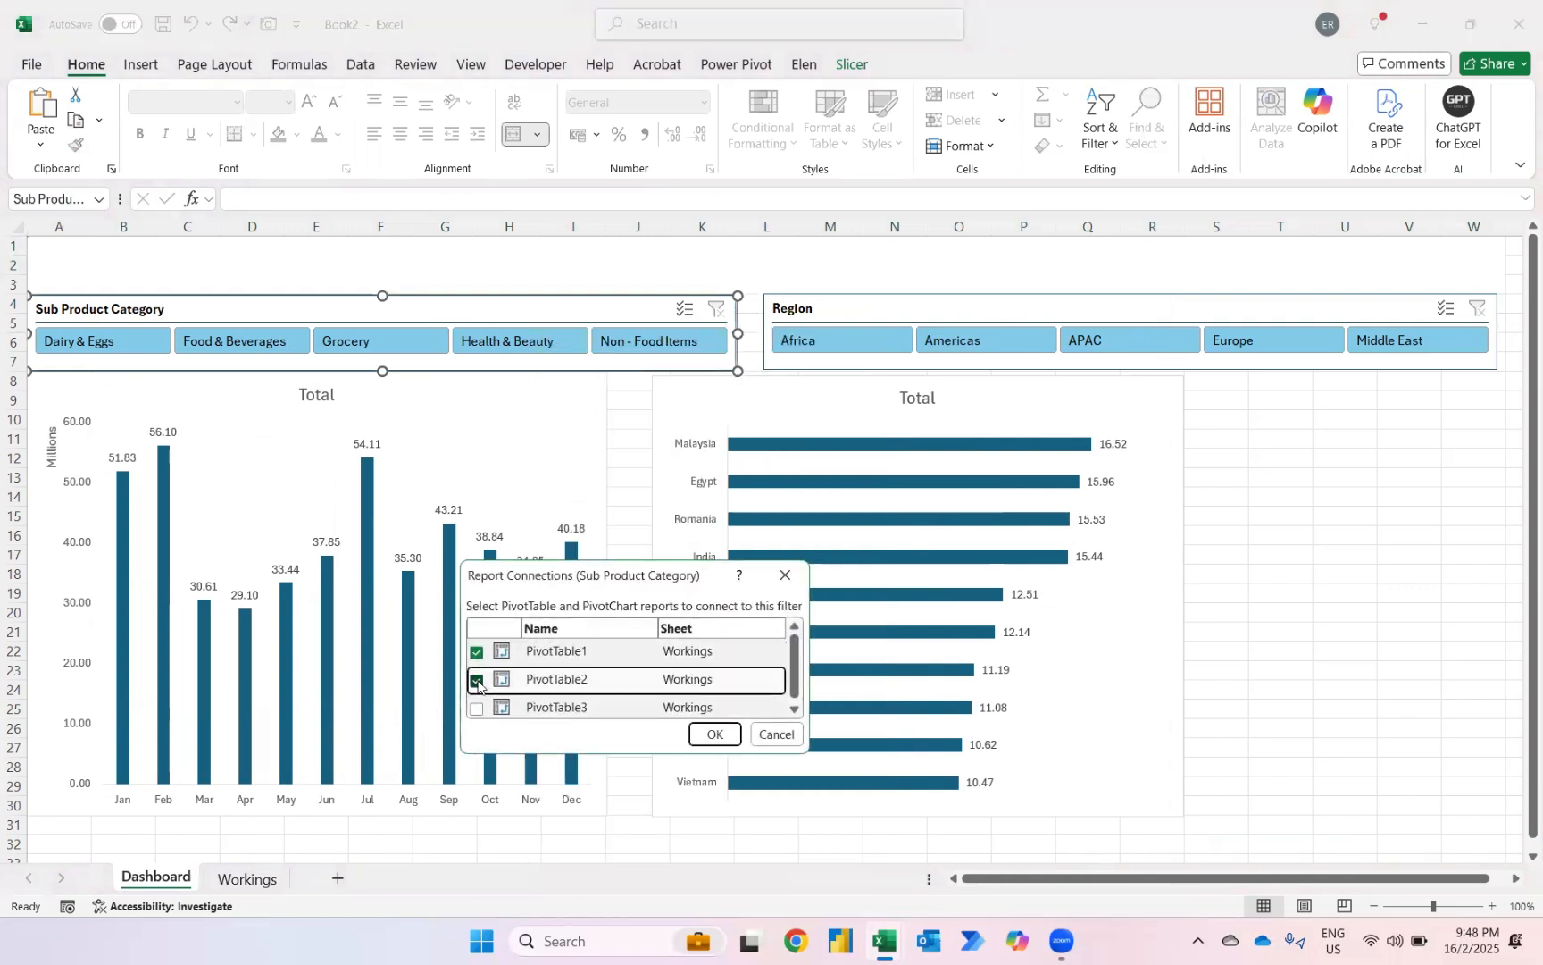
left_click(477, 709)
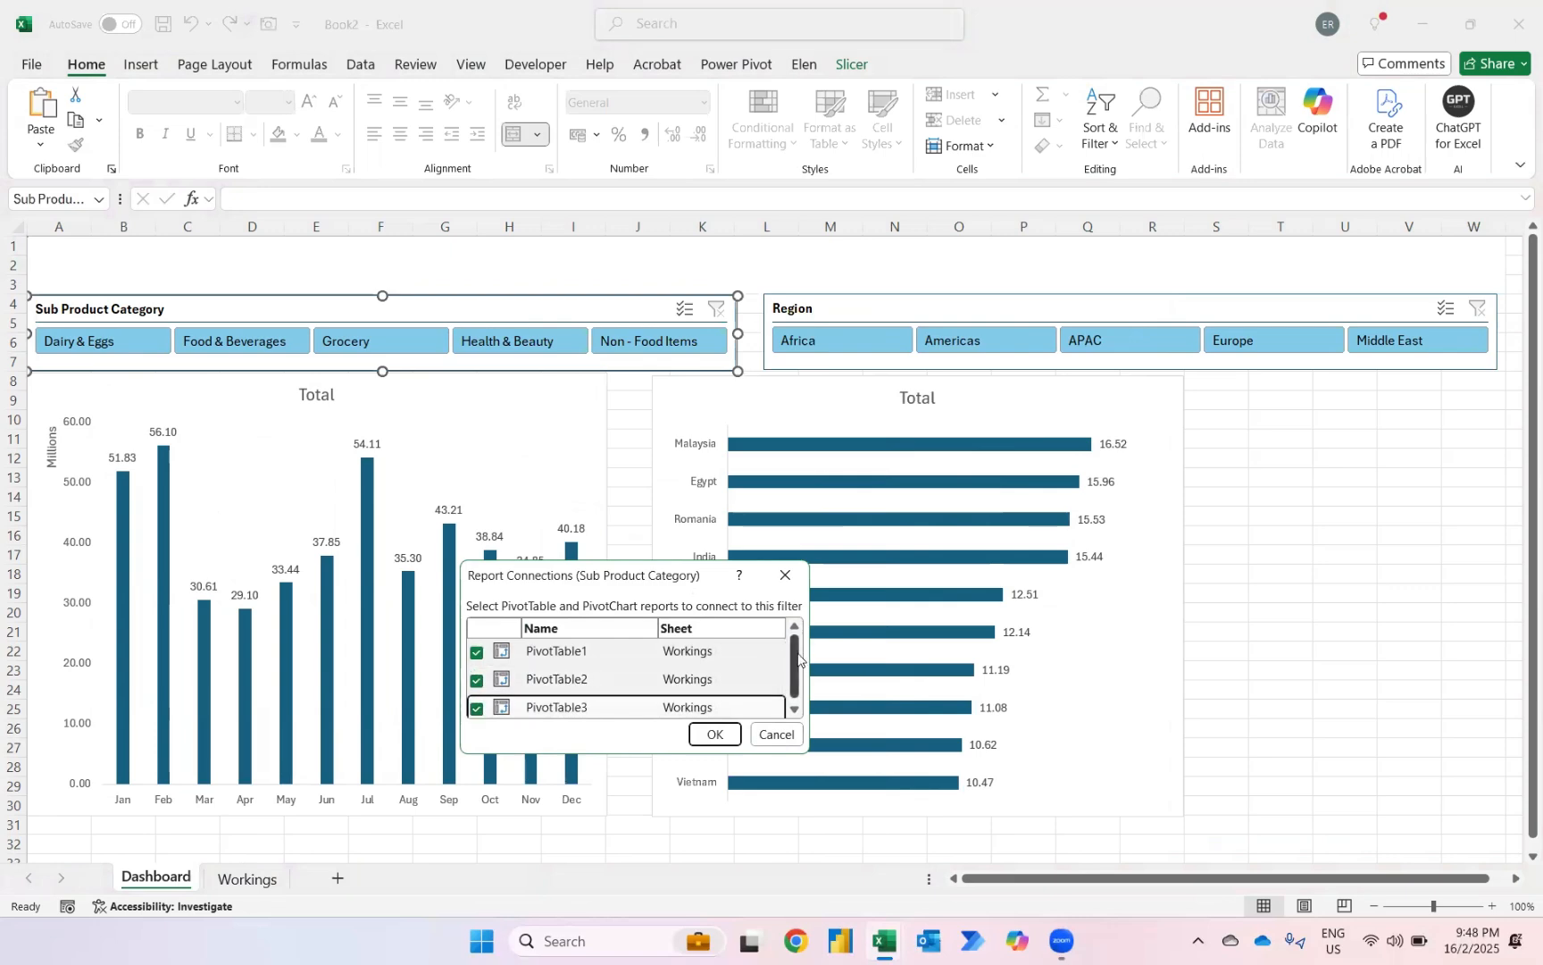
left_click(715, 734)
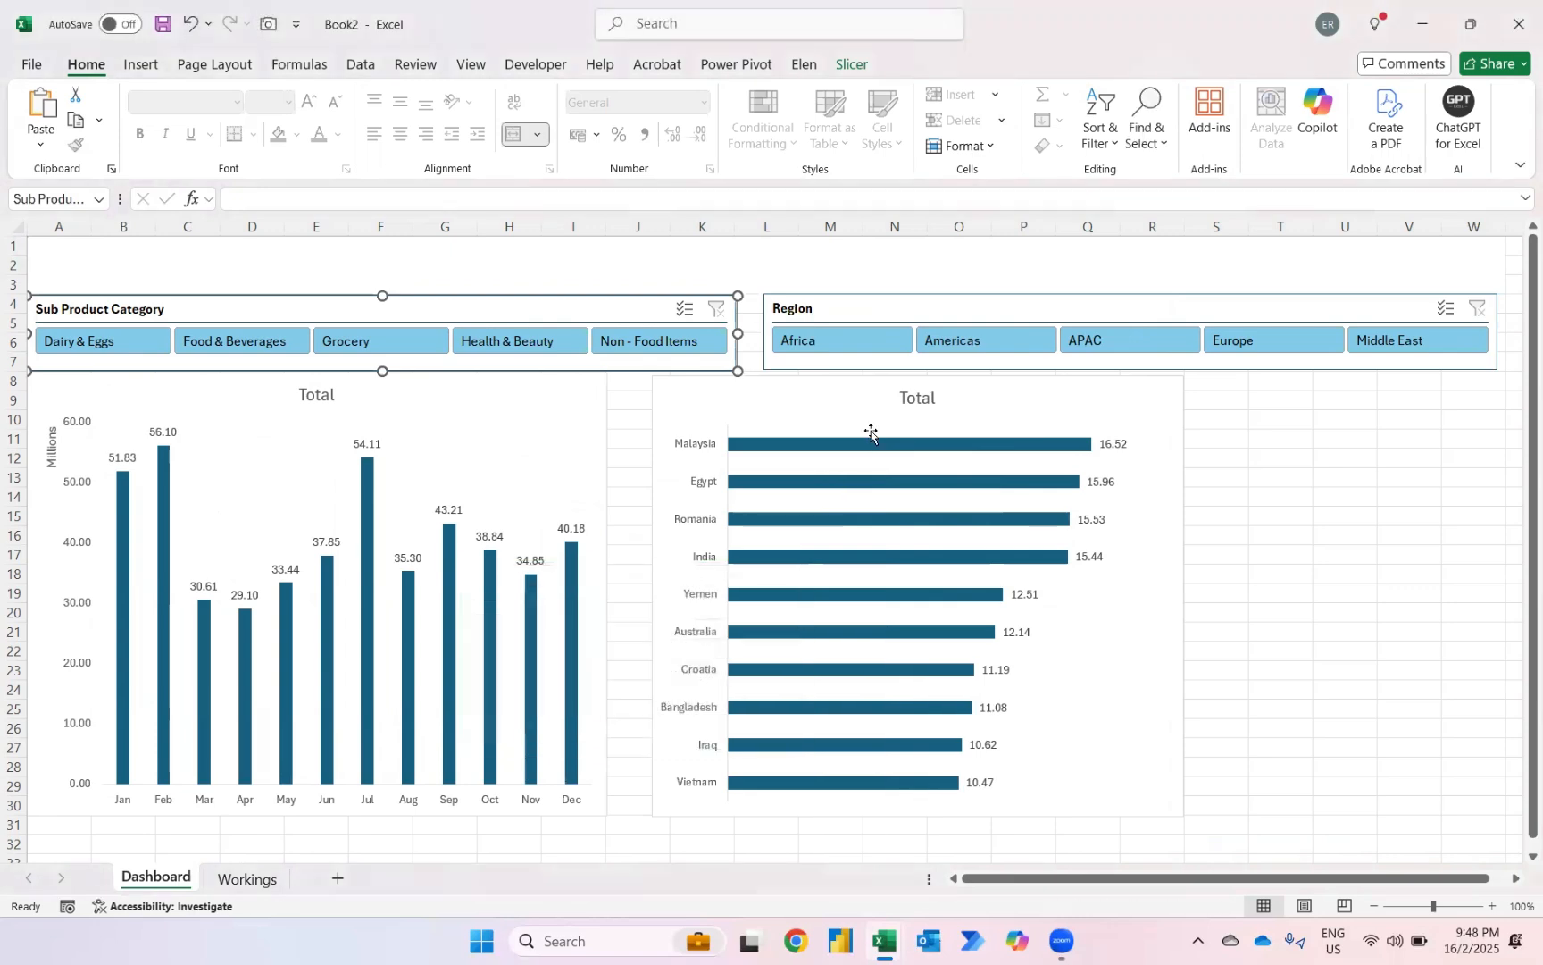
Step: Connect the Region slicer to PivotTable2 and PivotTable3 through its report connections
left_click(849, 301)
right_click(849, 301)
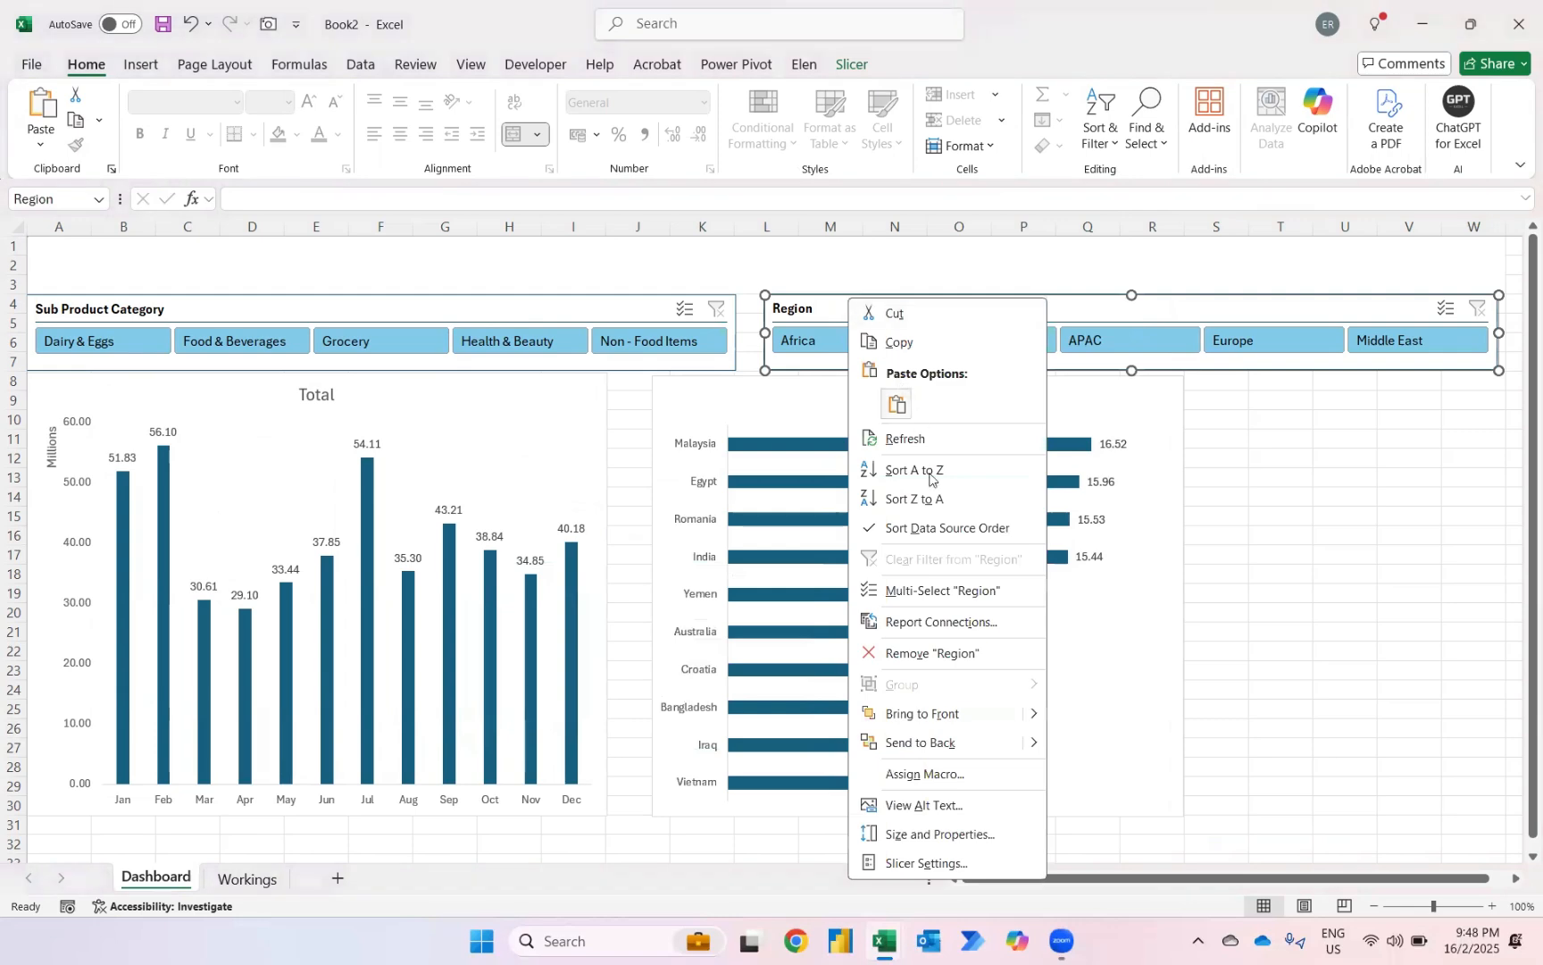
left_click(916, 624)
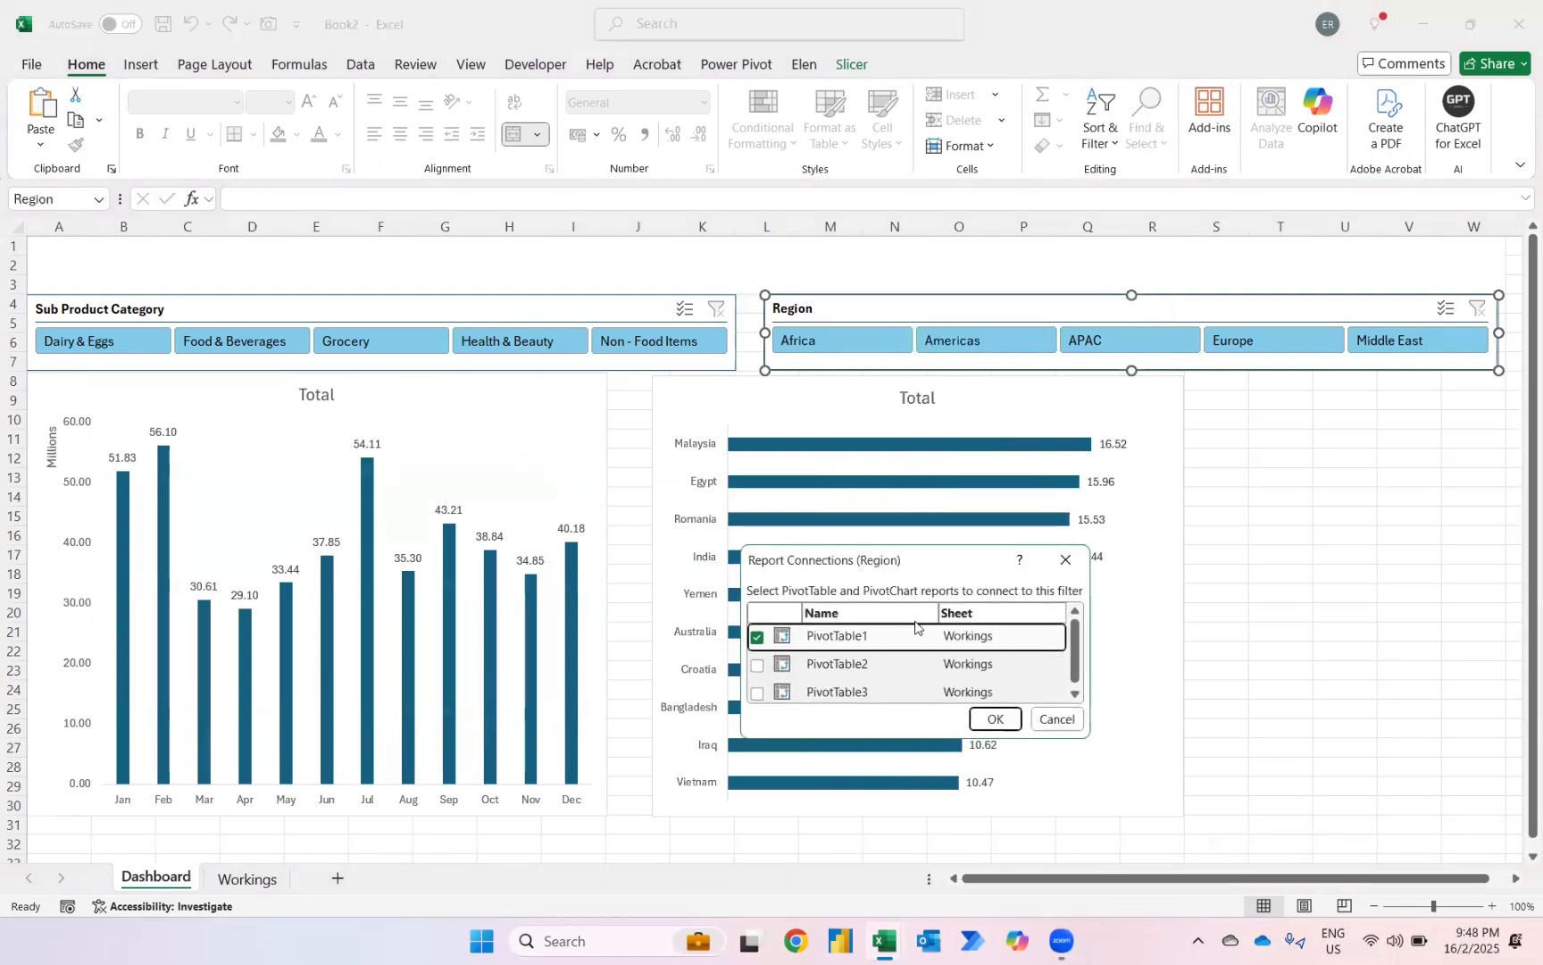
left_click(756, 665)
left_click(757, 691)
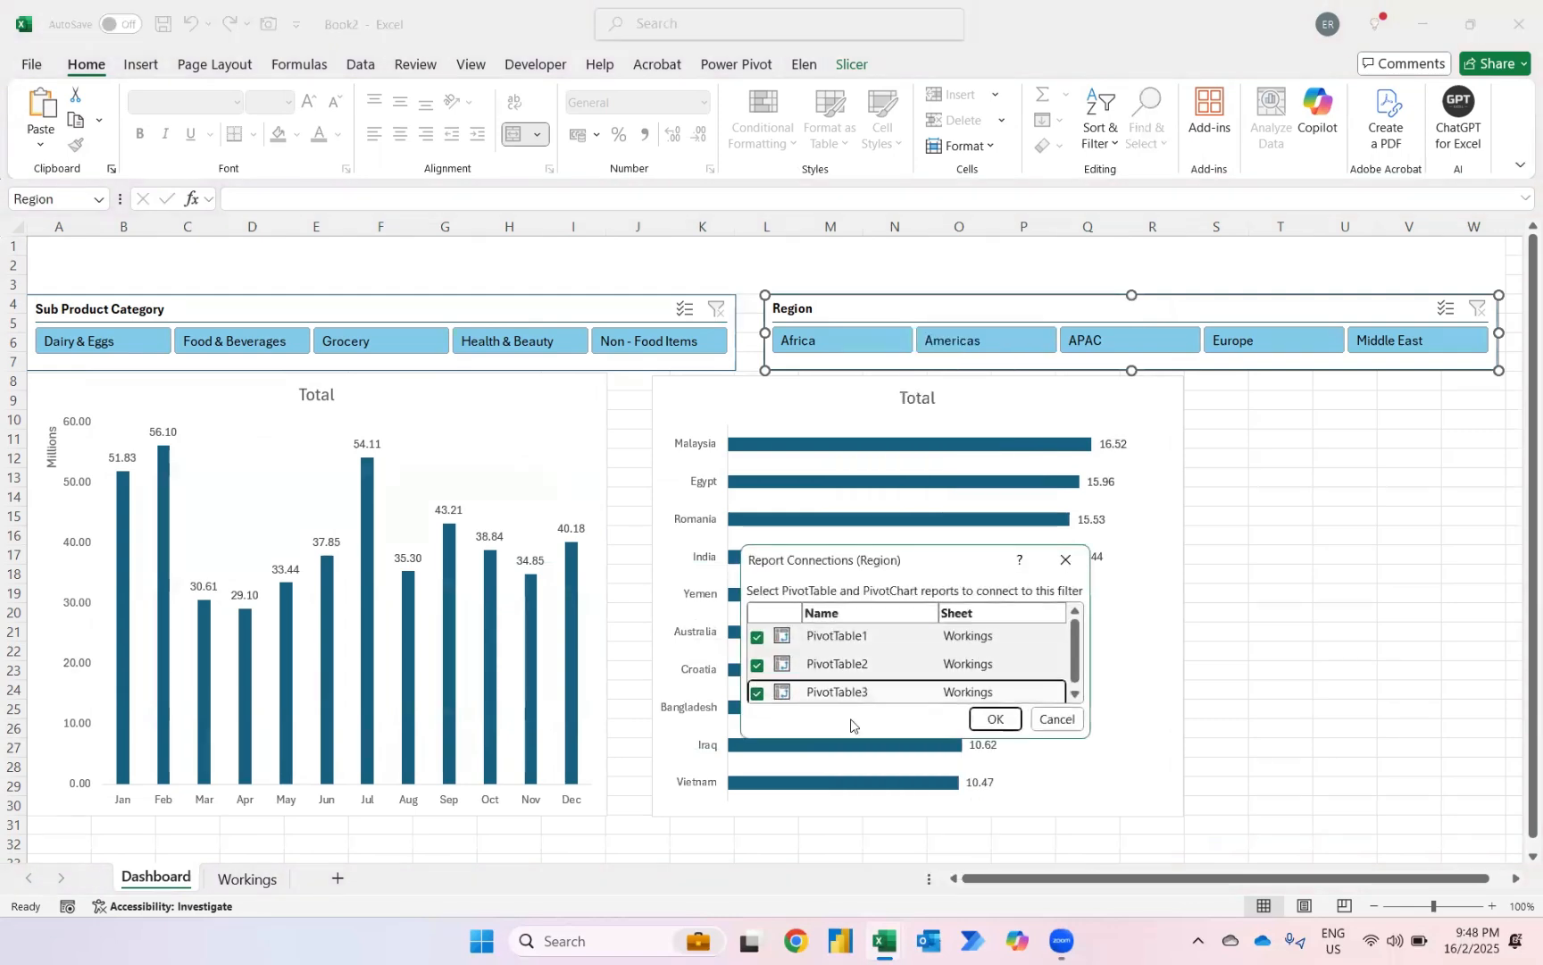
left_click(991, 719)
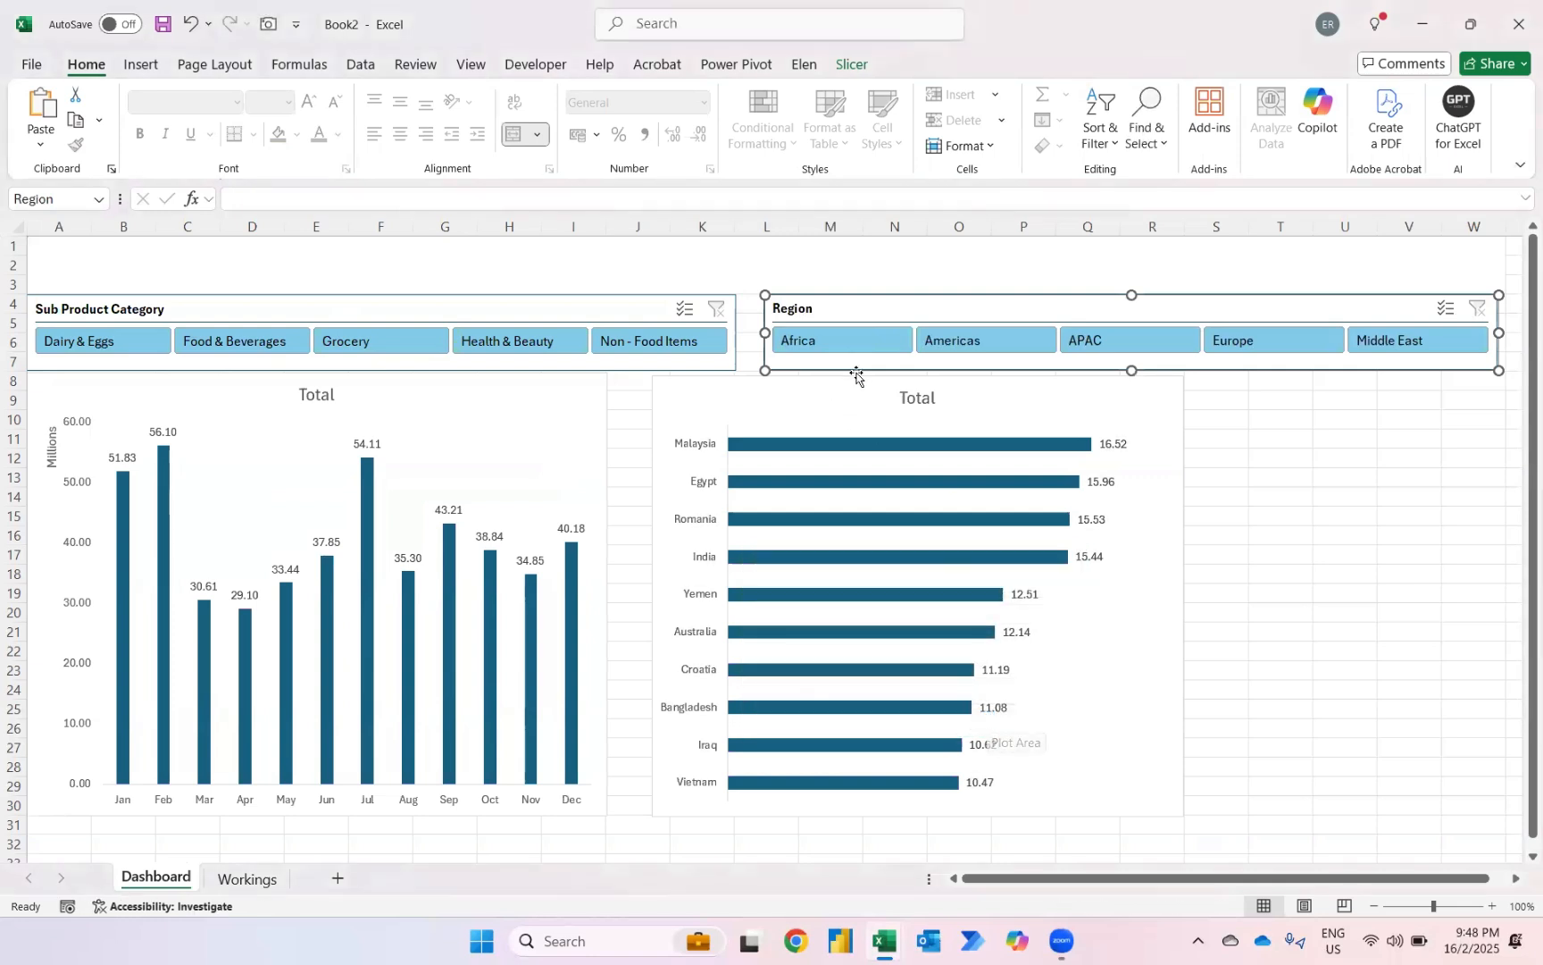
Step: Test the Region slicer on both charts by filtering to Africa, Americas and APAC in turn, and clear the filter
left_click(1300, 493)
left_click(837, 347)
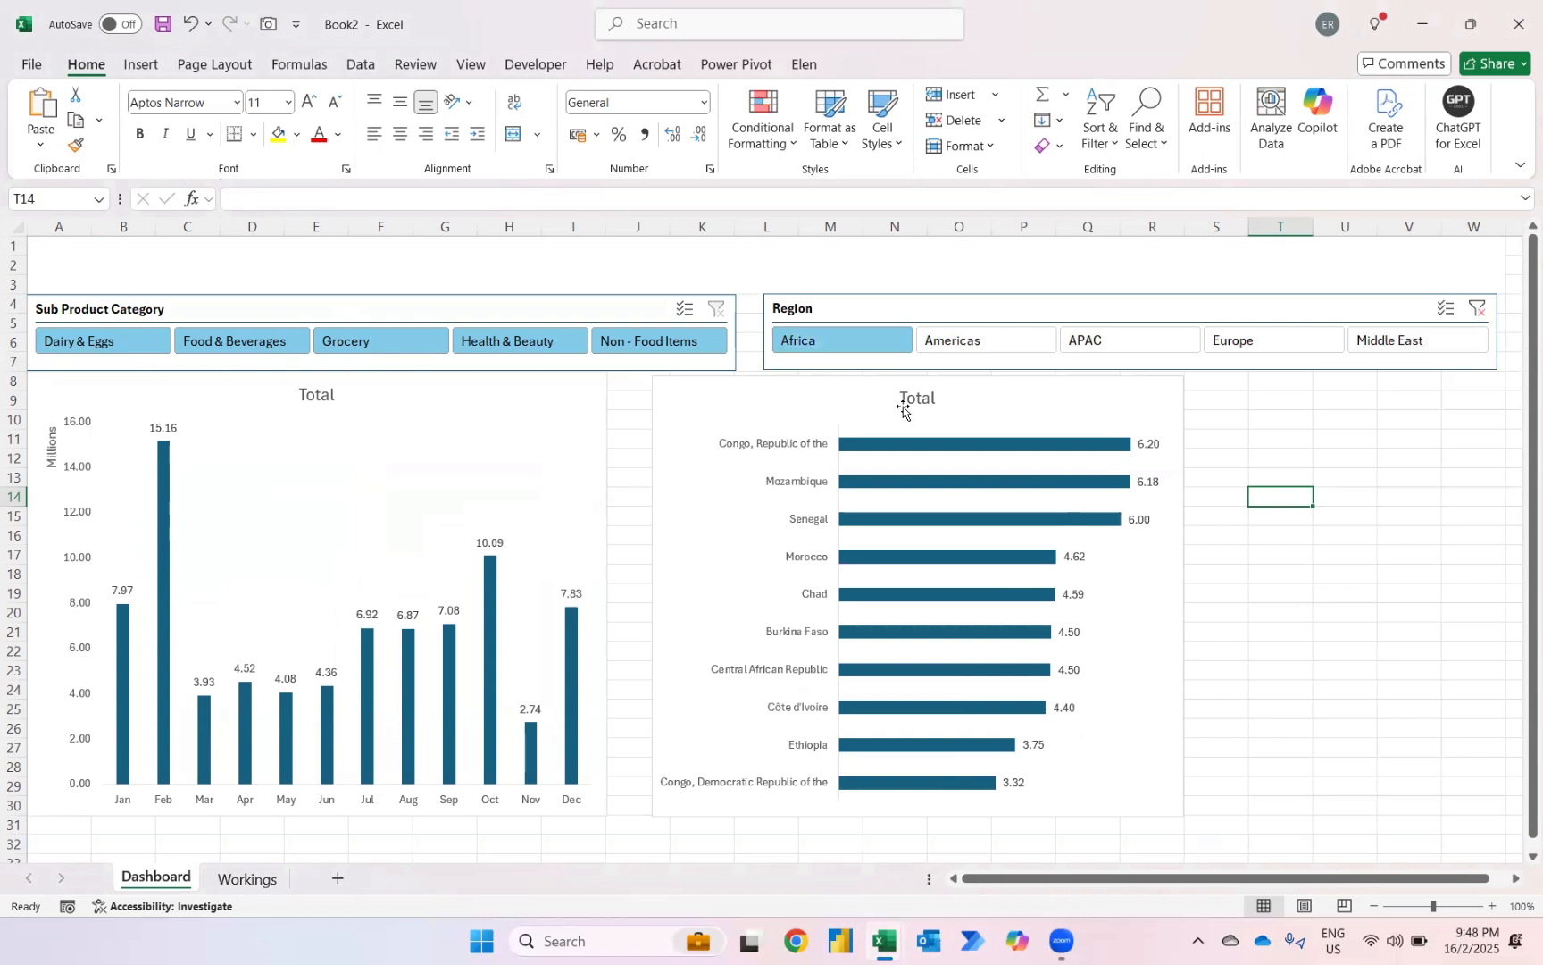
left_click(989, 340)
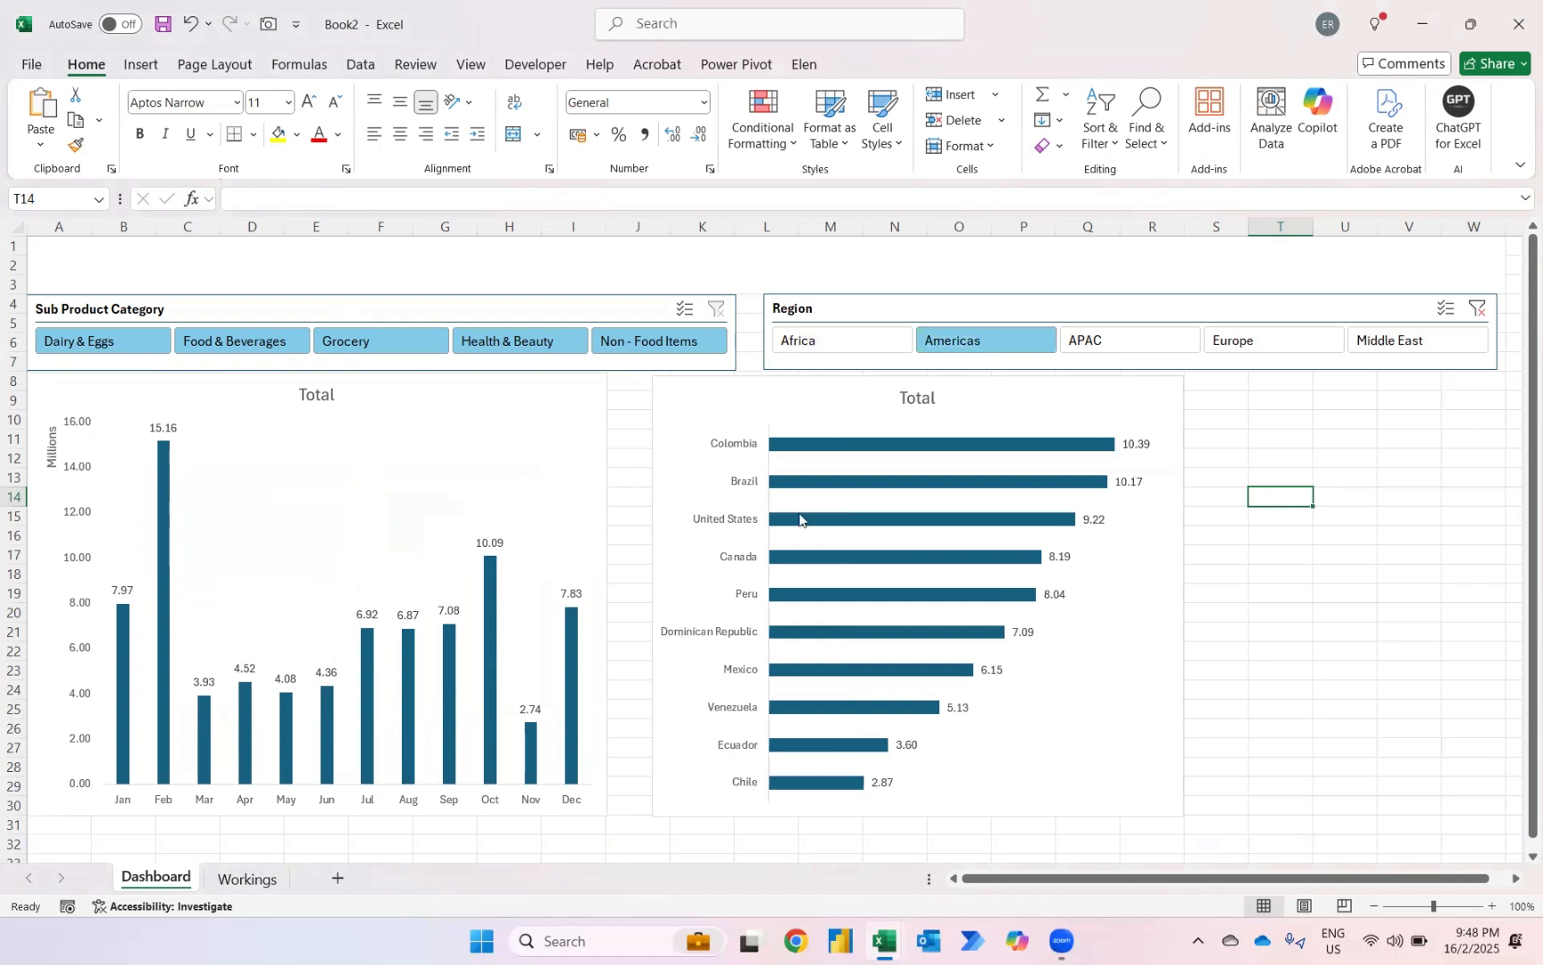
left_click(1149, 343)
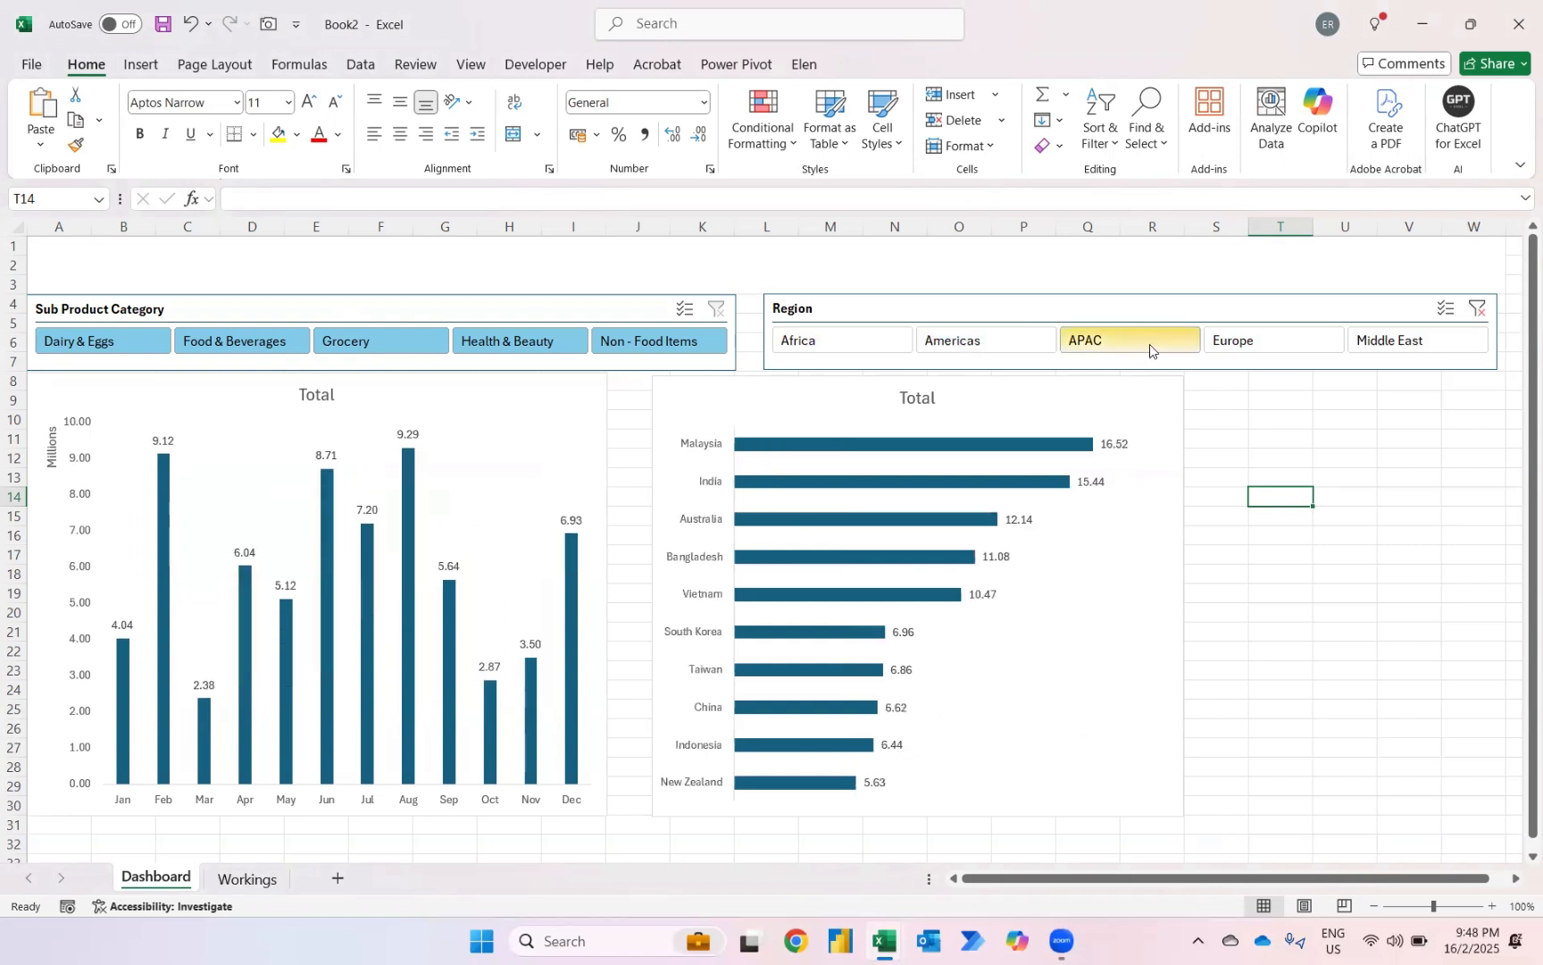
left_click(1479, 307)
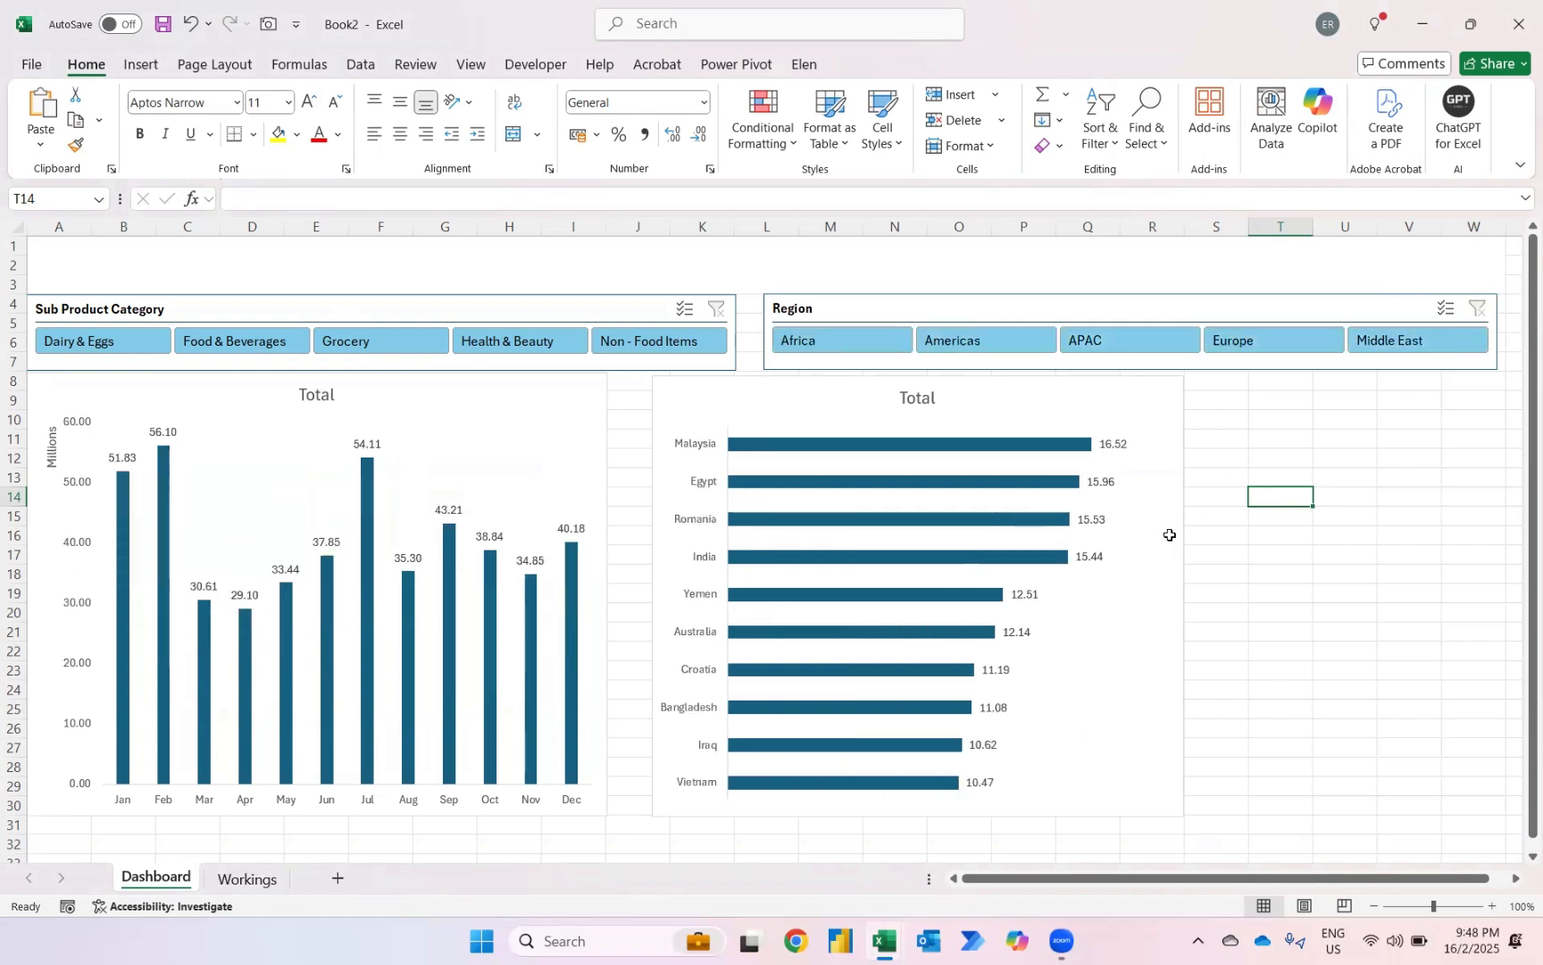
Step: Copy the countries PivotTable with its Order_Status filter from the Workings sheet and paste it into the Dashboard sheet at cell T9
key("ctrl+Page_Down")
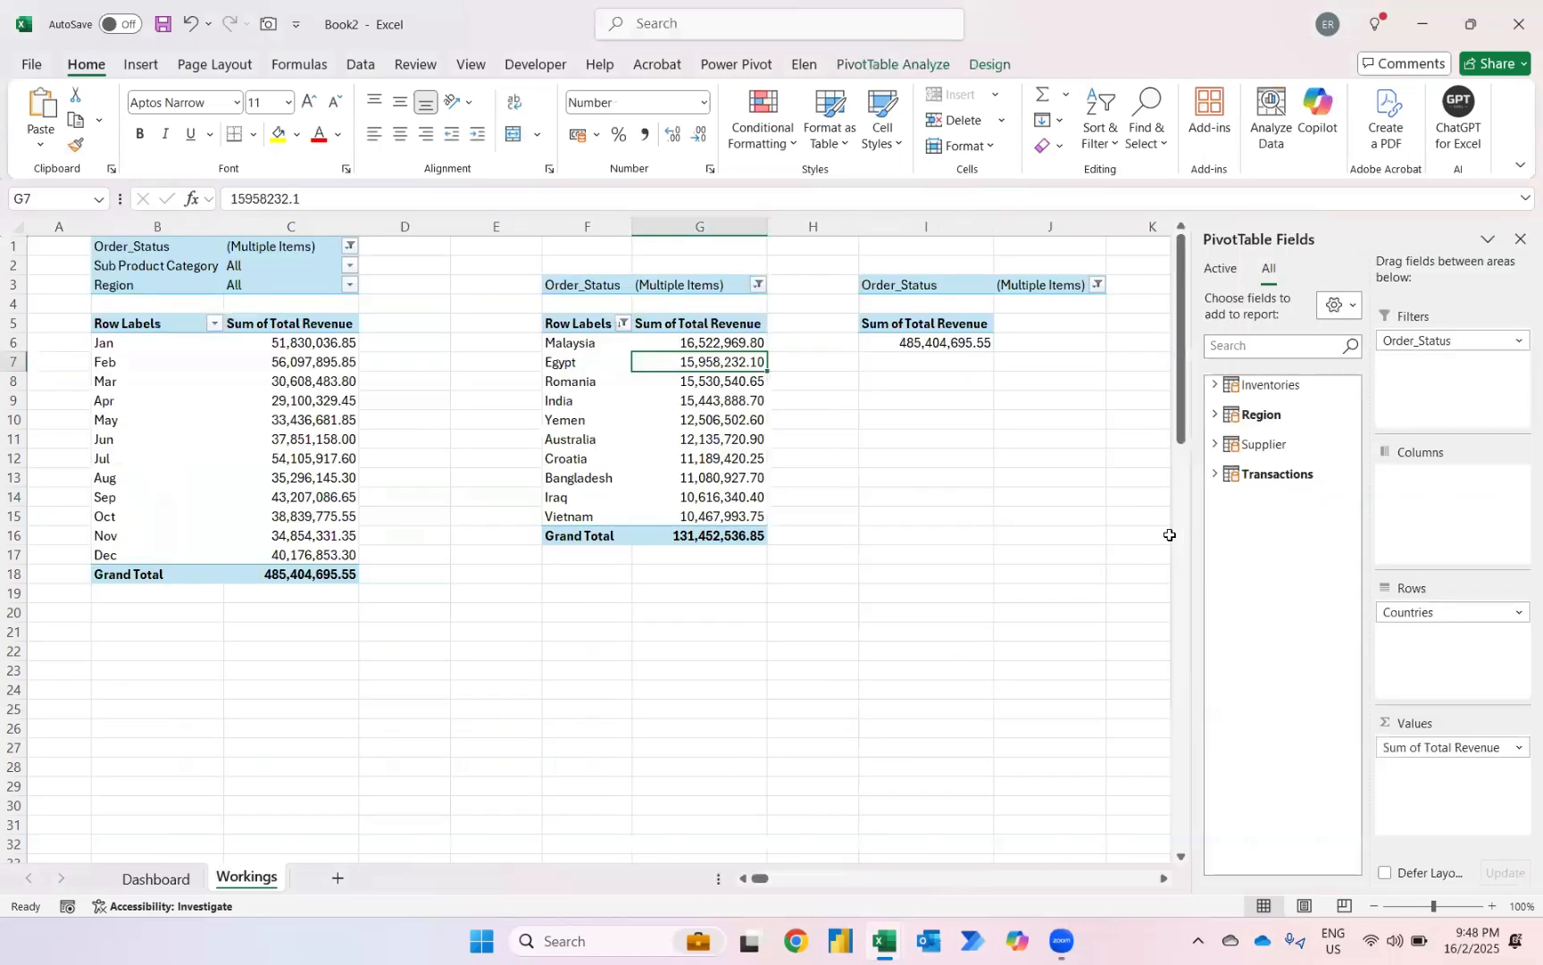
key("ctrl+Down")
key("ctrl+shift+Up")
key("ctrl+shift+Up")
key("shift+Left")
key("ctrl+c")
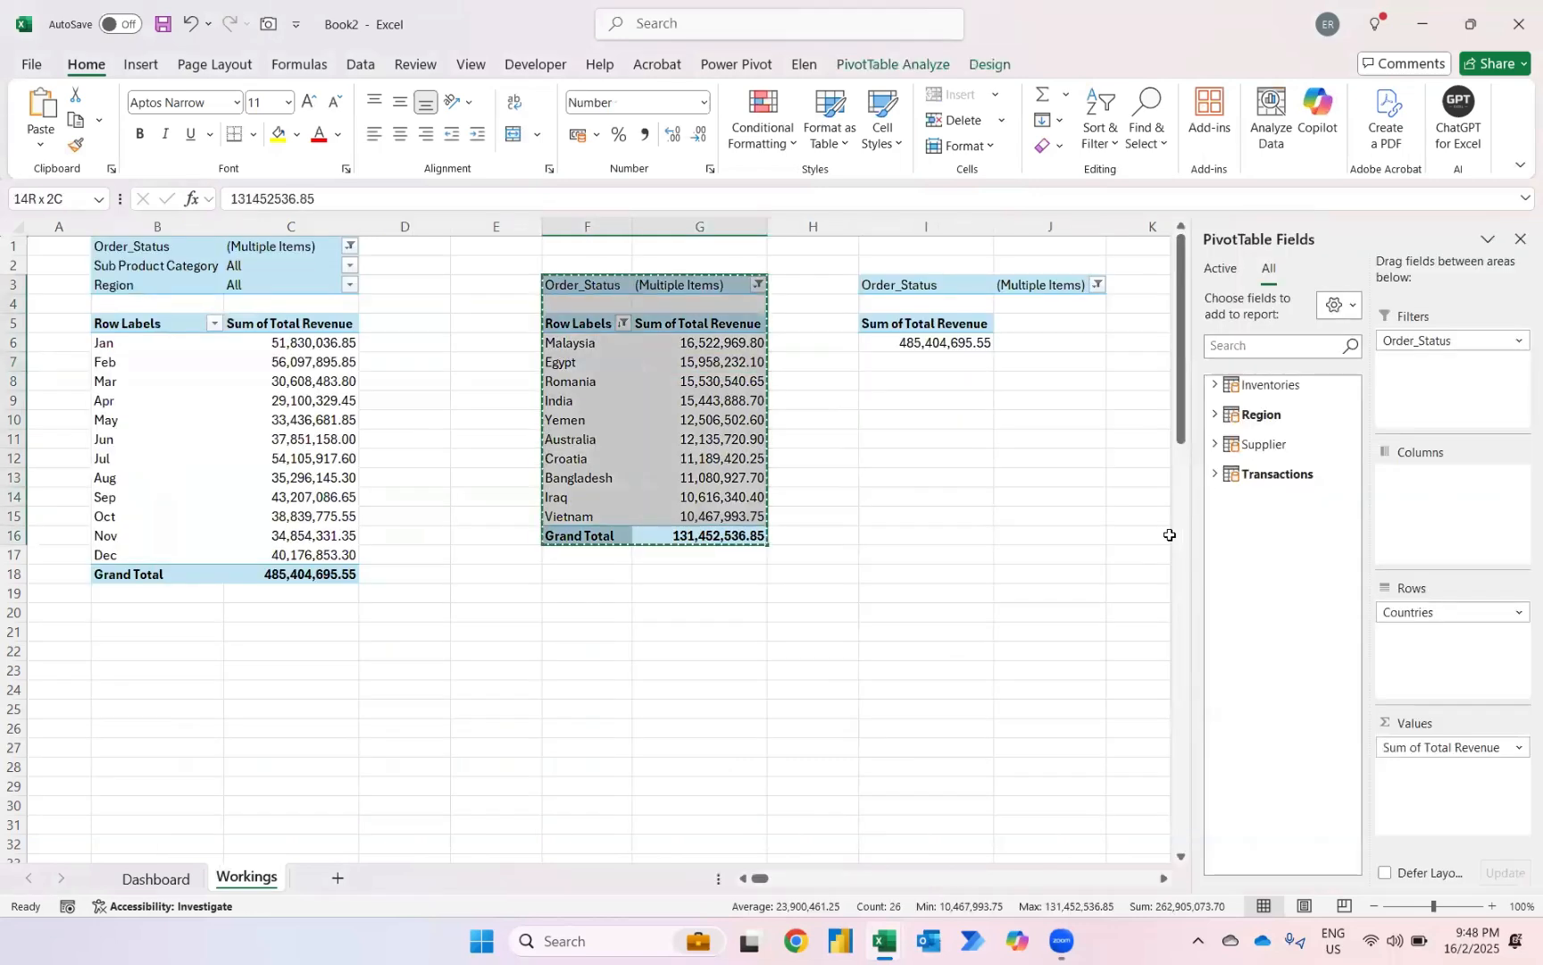
key("ctrl+Page_Up")
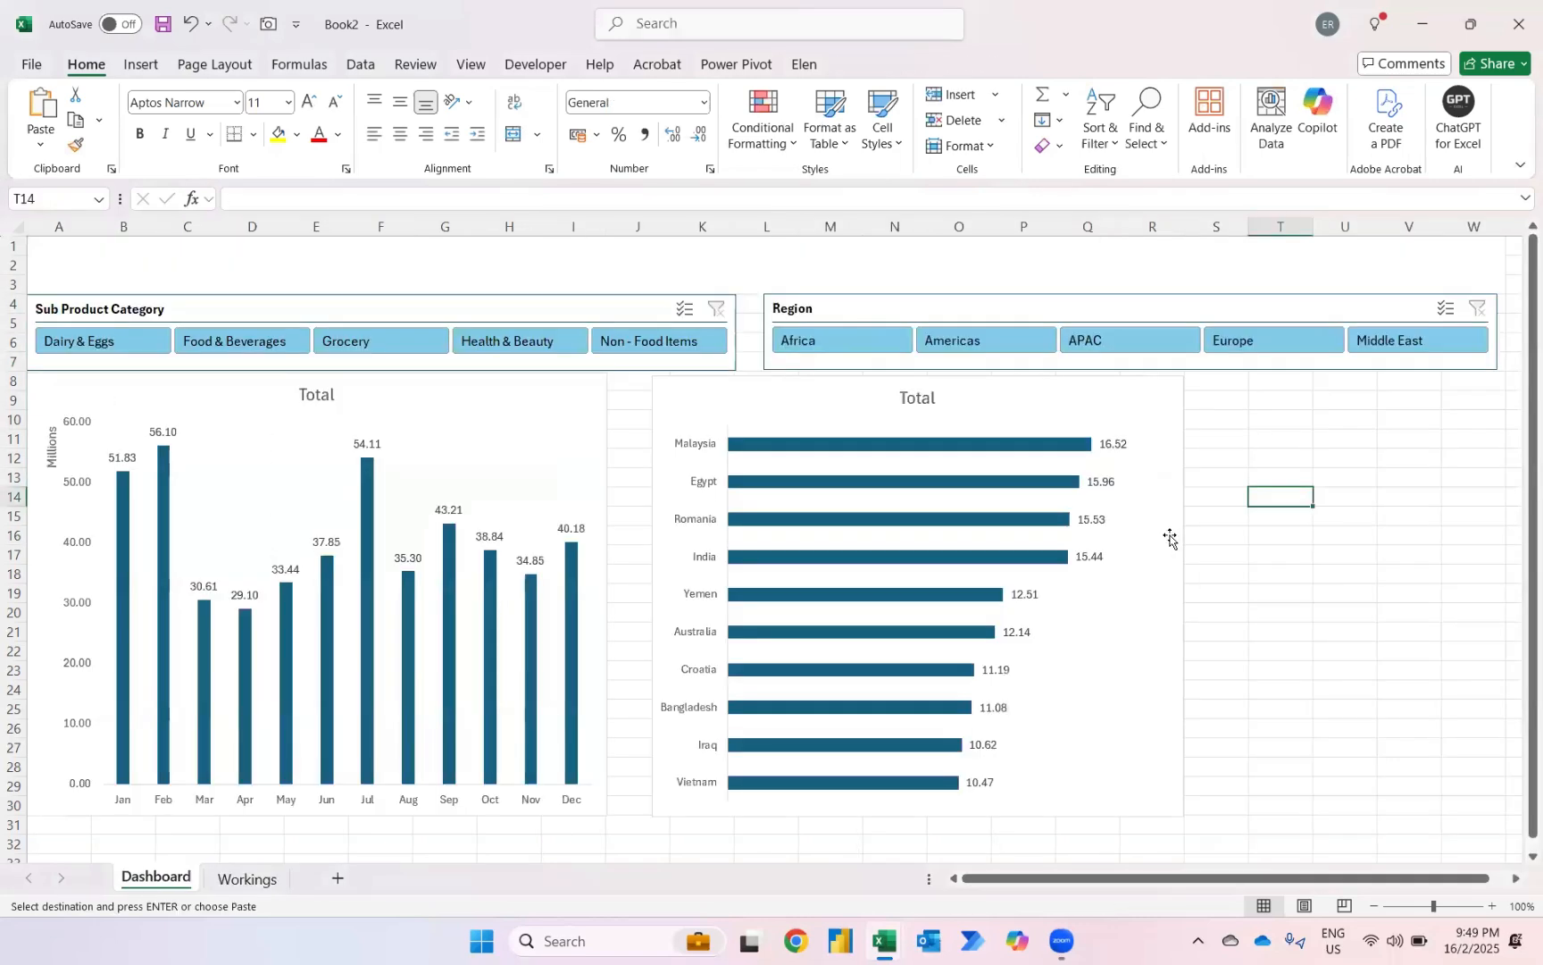
left_click(1251, 411)
key("ctrl+v")
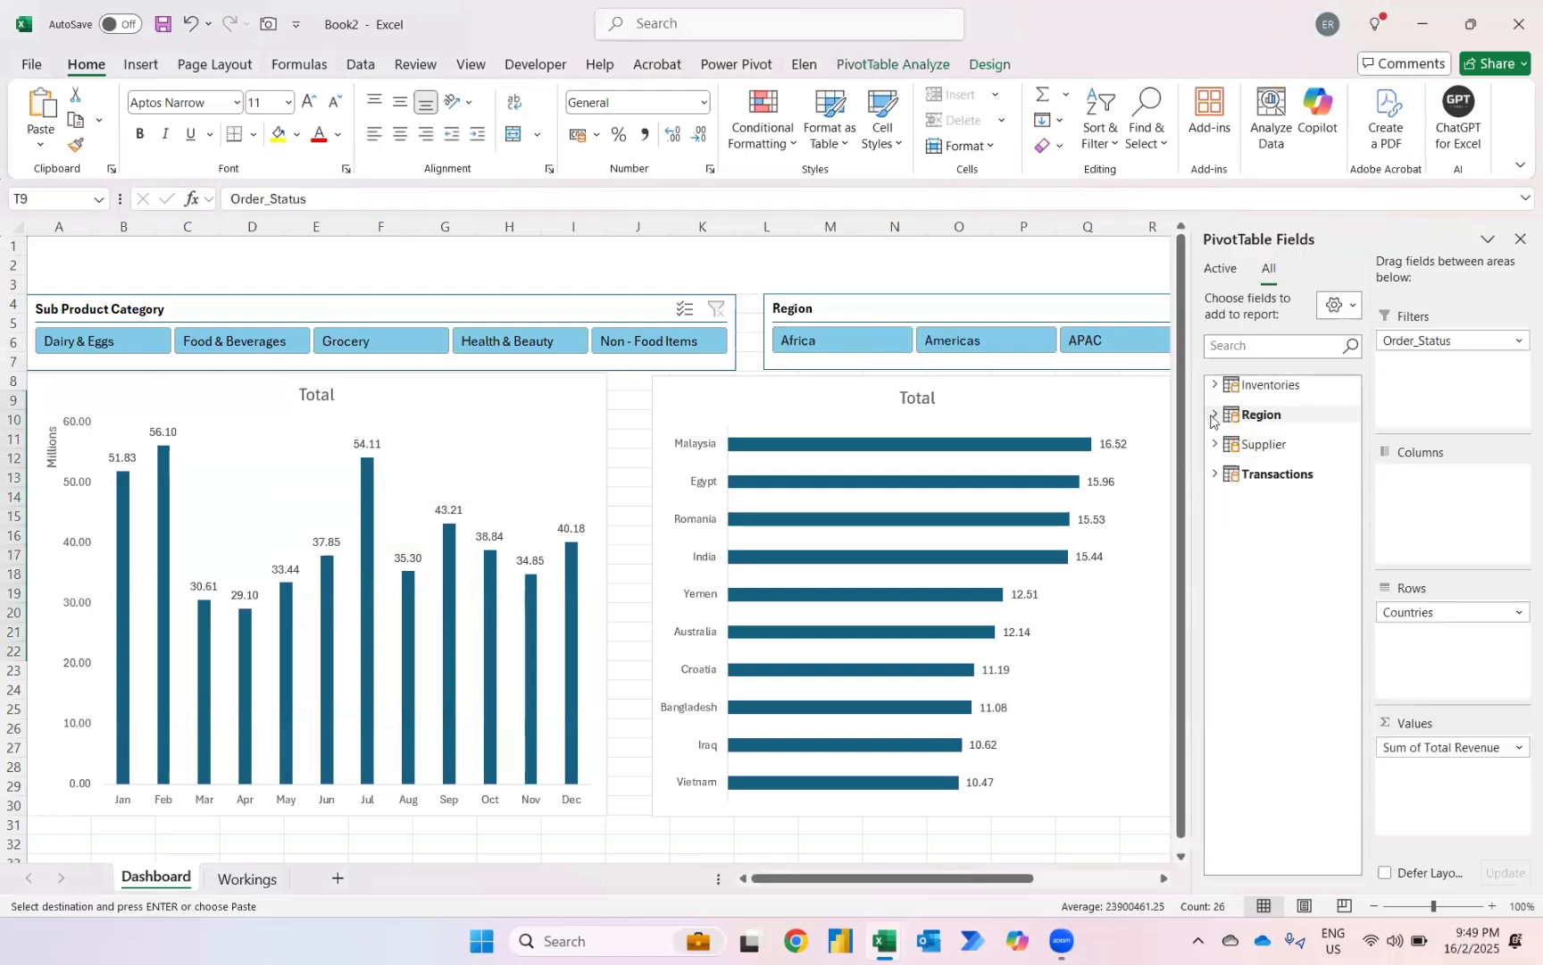
scroll(1045, 436, "right", 5)
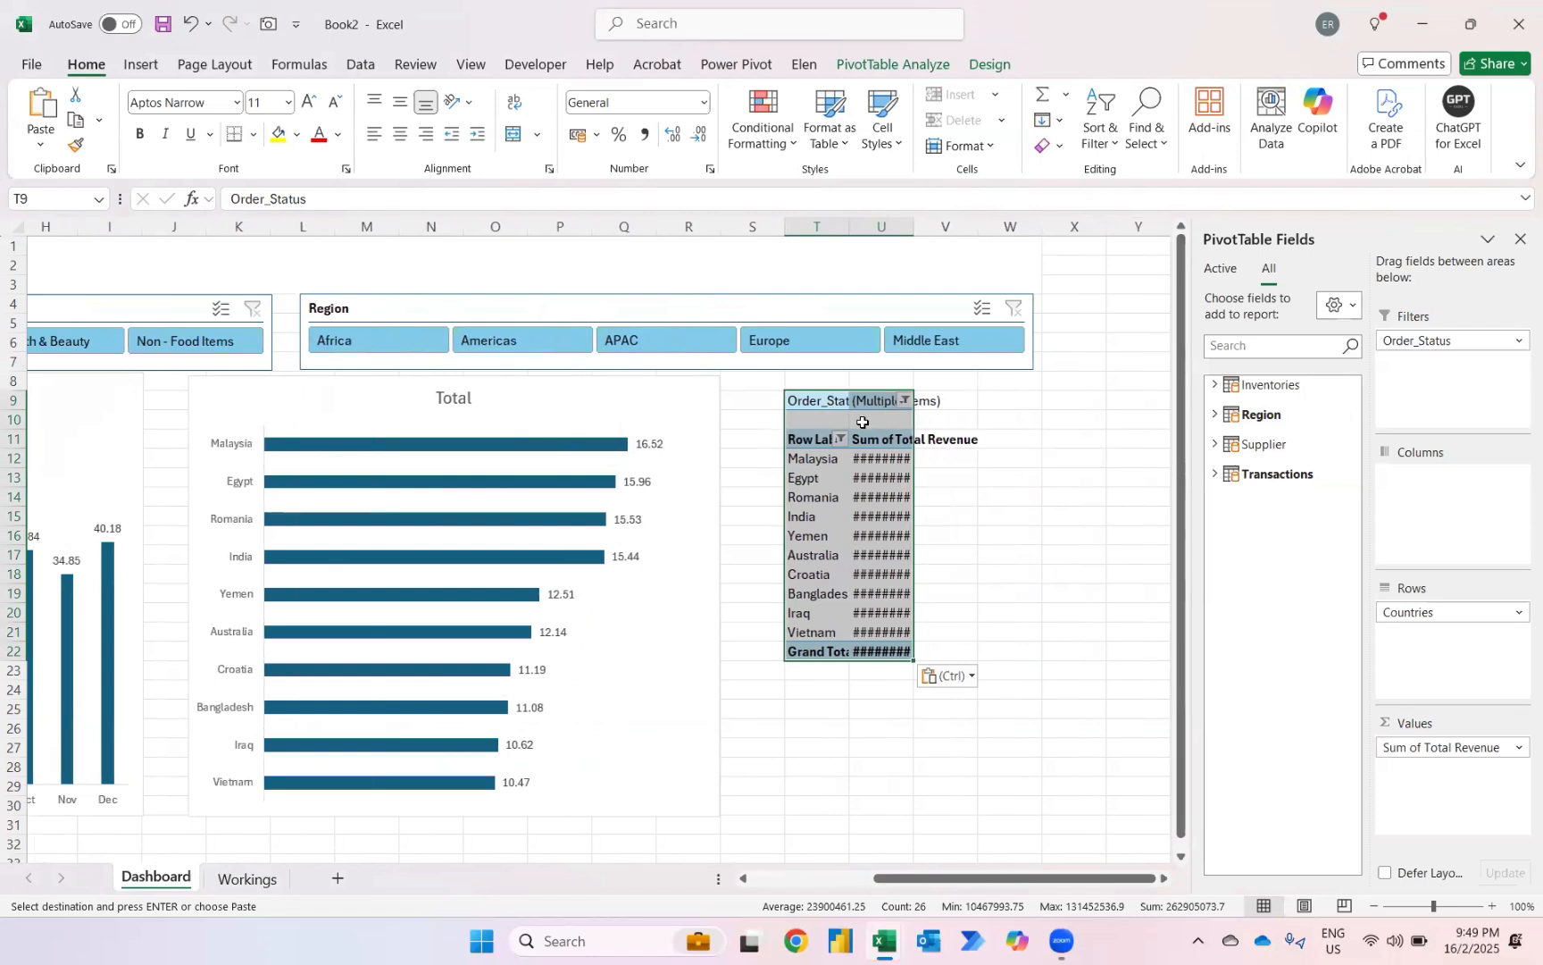
Step: Replace Countries with Product Category from the Inventories table as the row field of the pasted PivotTable
left_click(1215, 386)
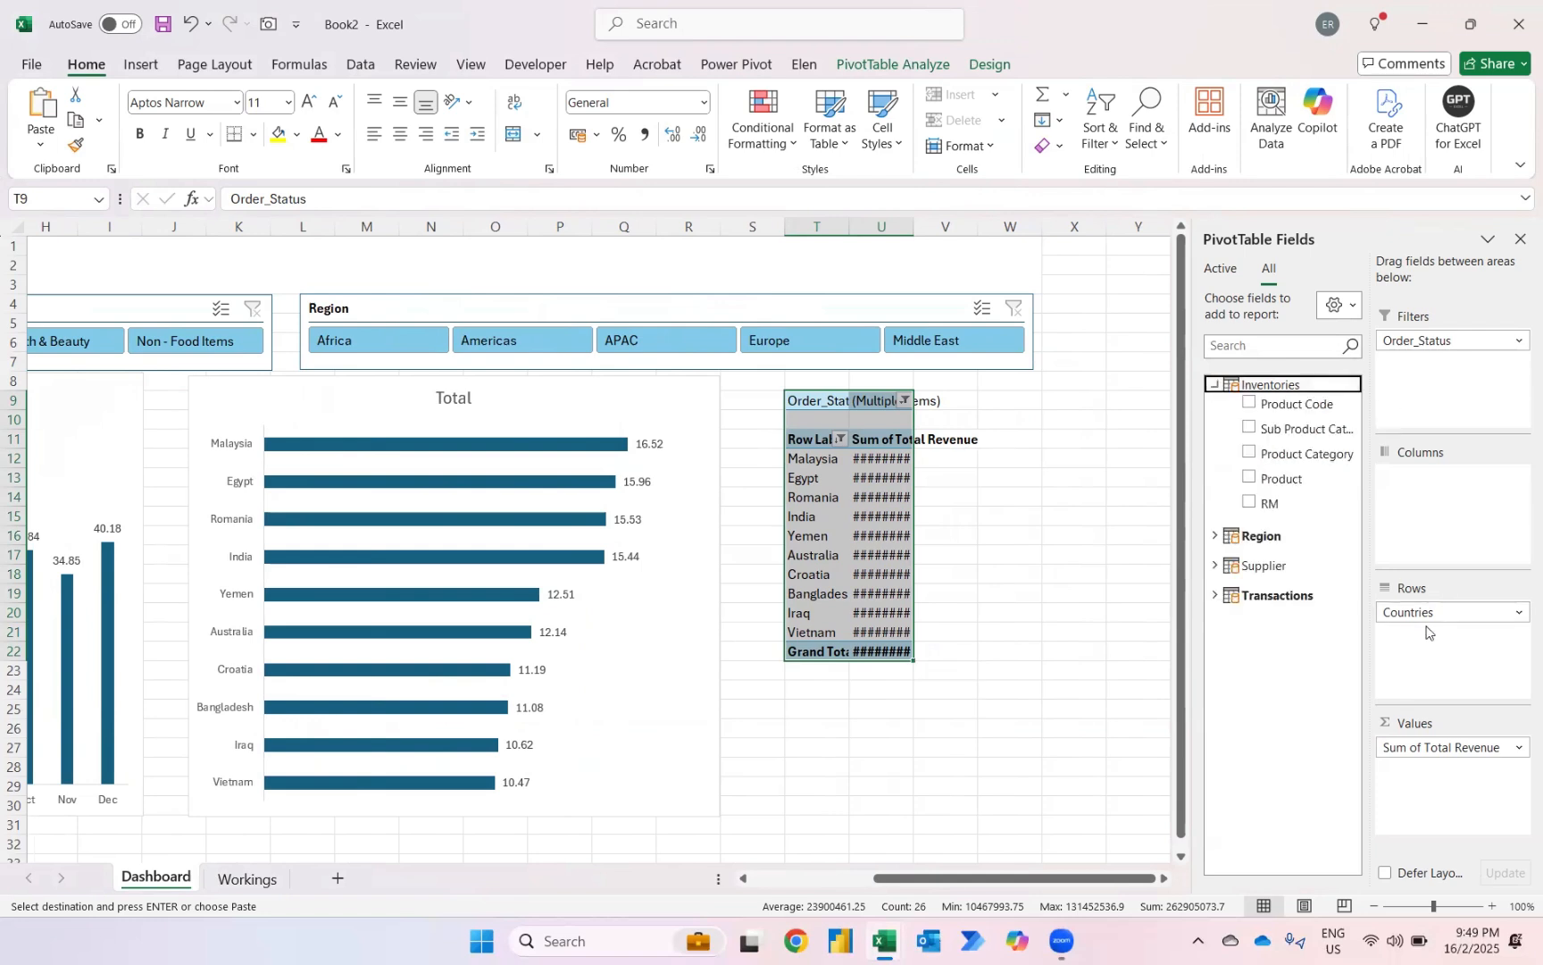
left_click_drag(1430, 612, 1316, 655)
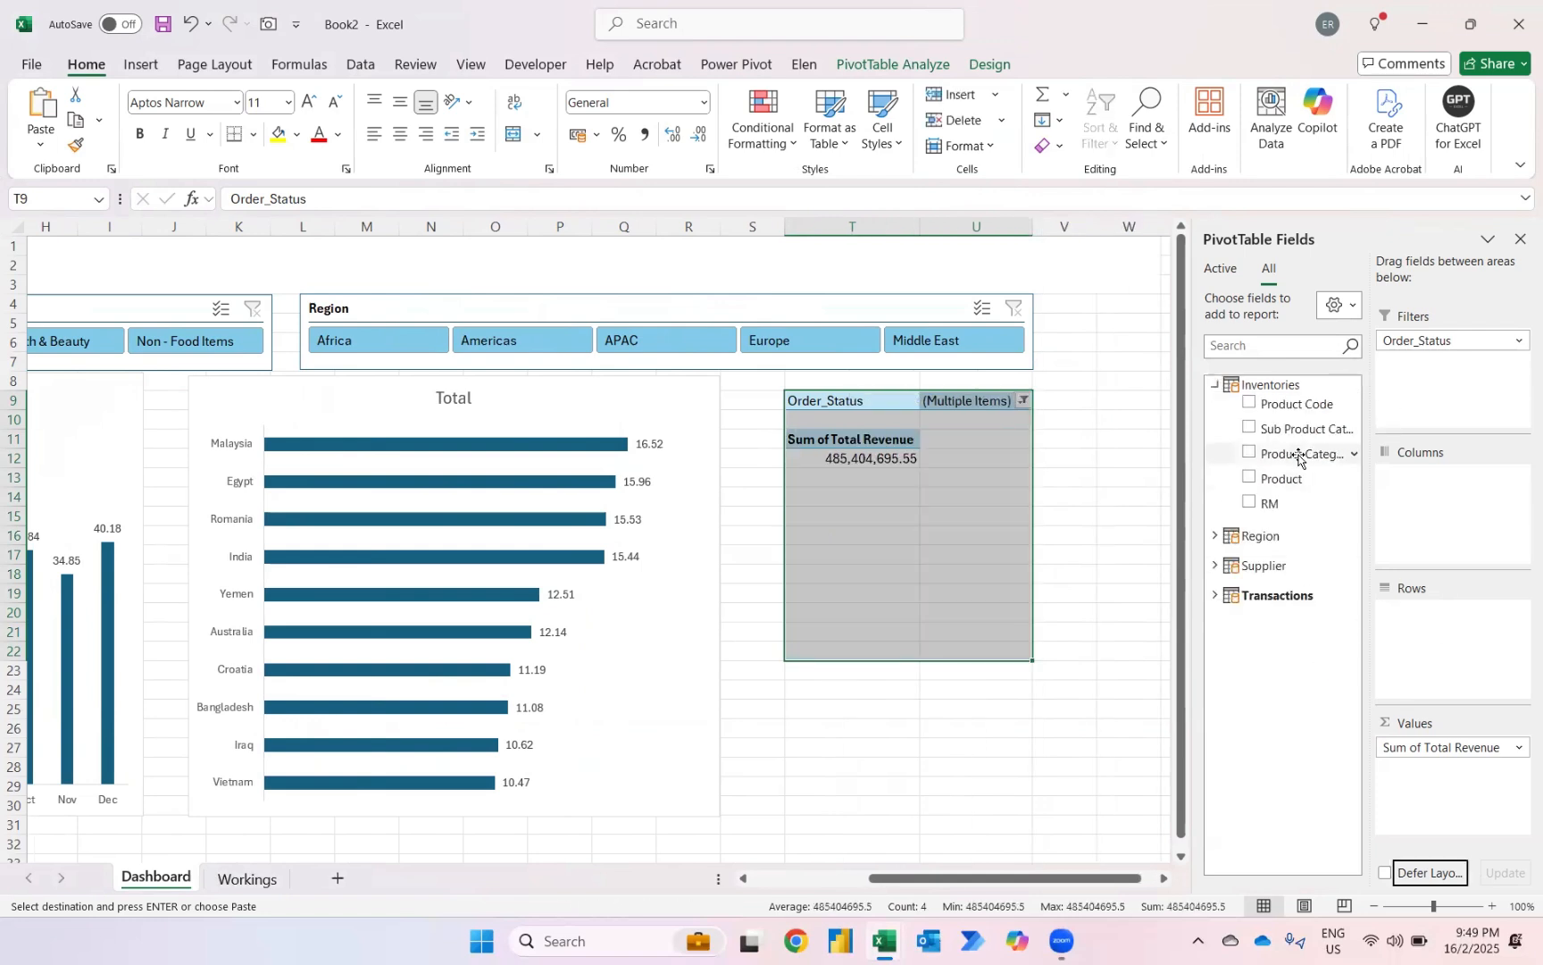
left_click_drag(1299, 453, 1429, 614)
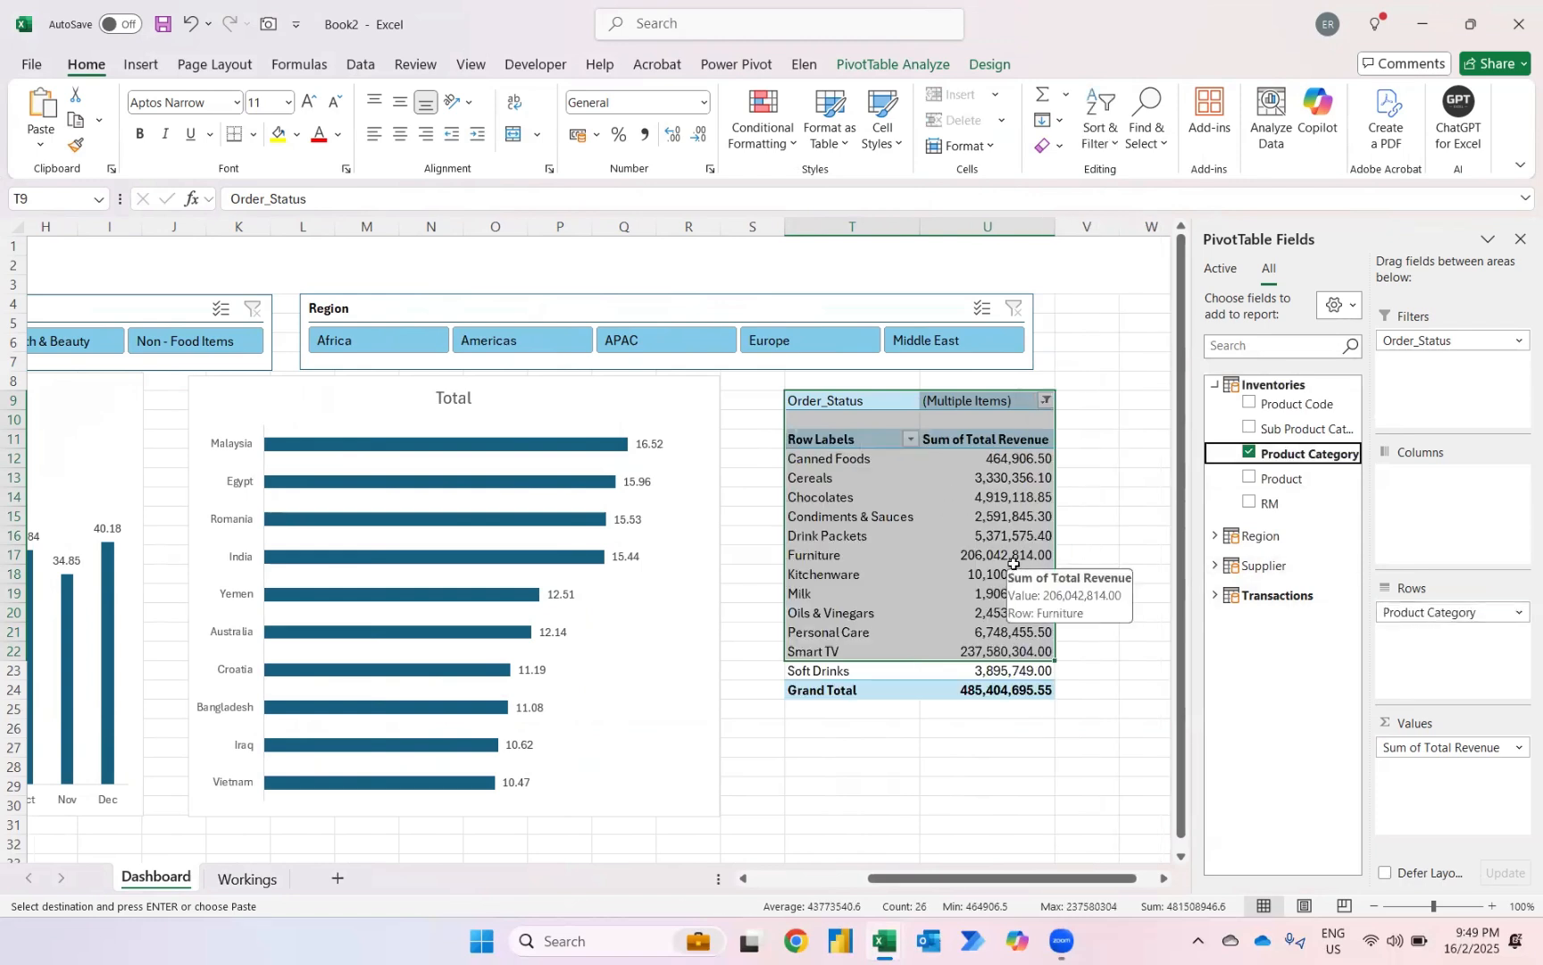
Step: Add Total Revenue from the Transactions table to the product category PivotTable's values two more times
scroll(1014, 564, "right", 3)
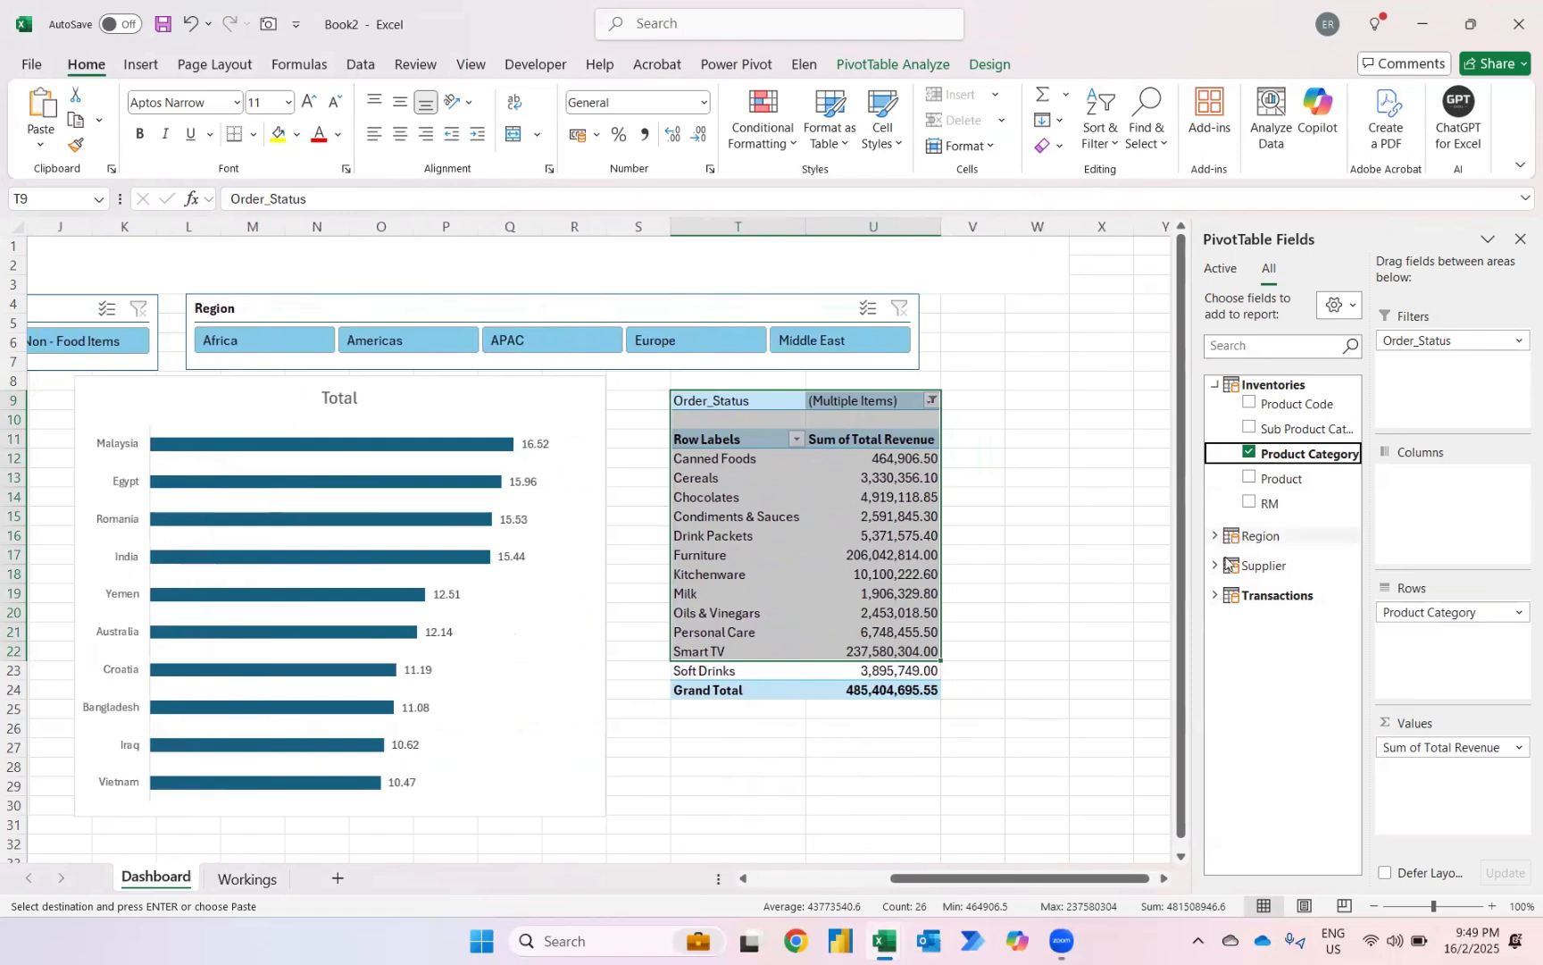
left_click(1277, 596)
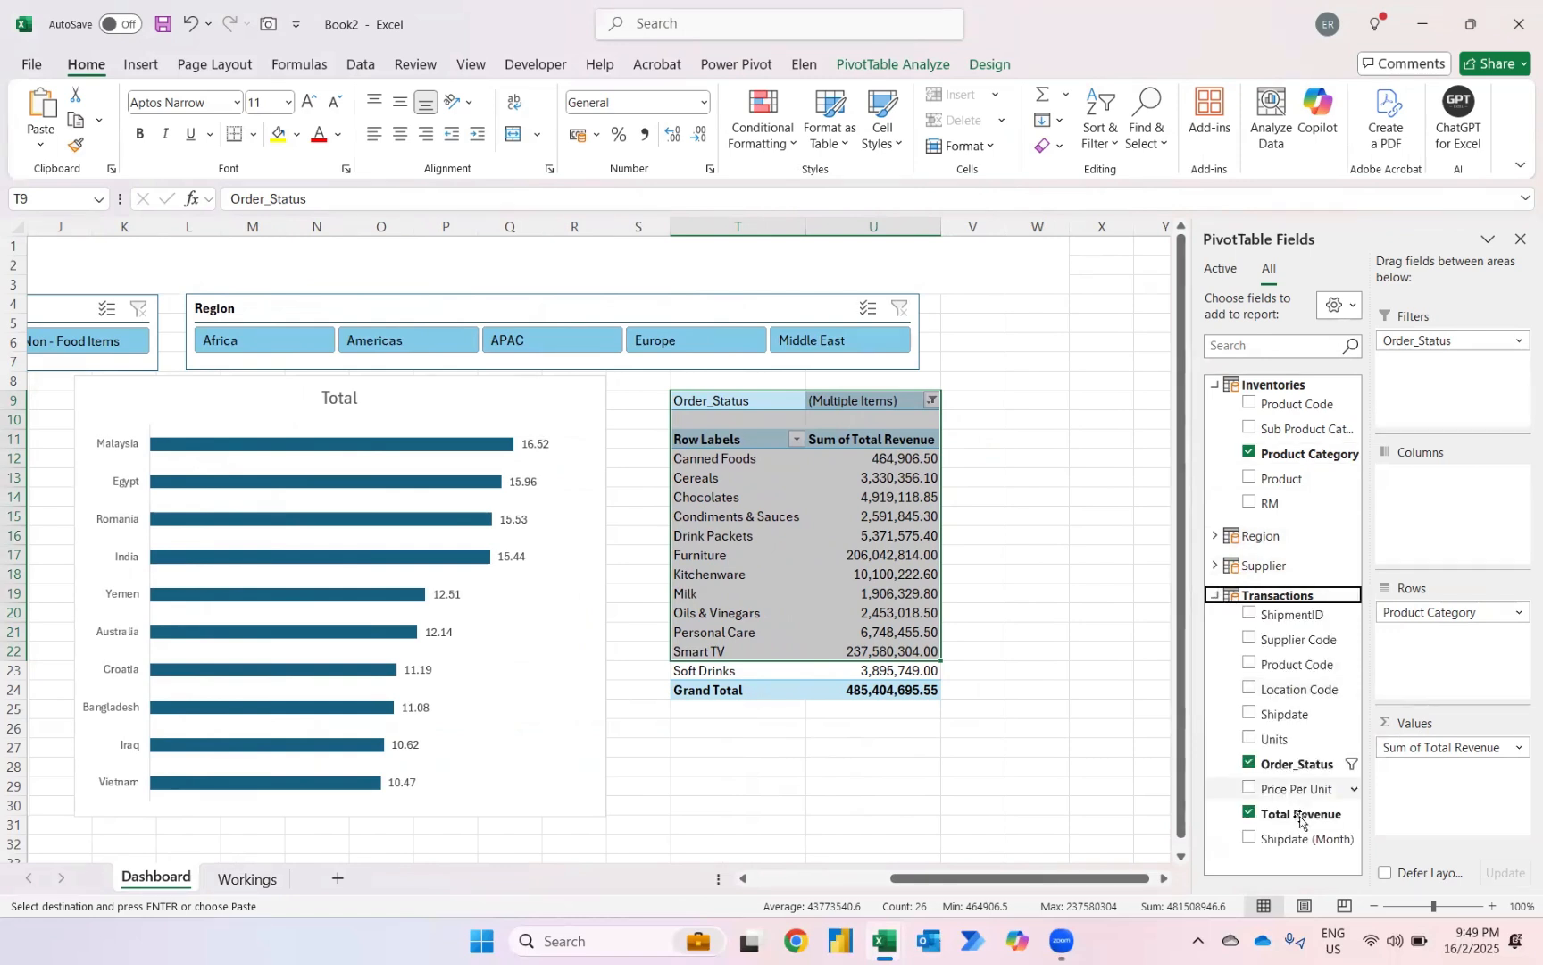
left_click_drag(1300, 820, 1452, 815)
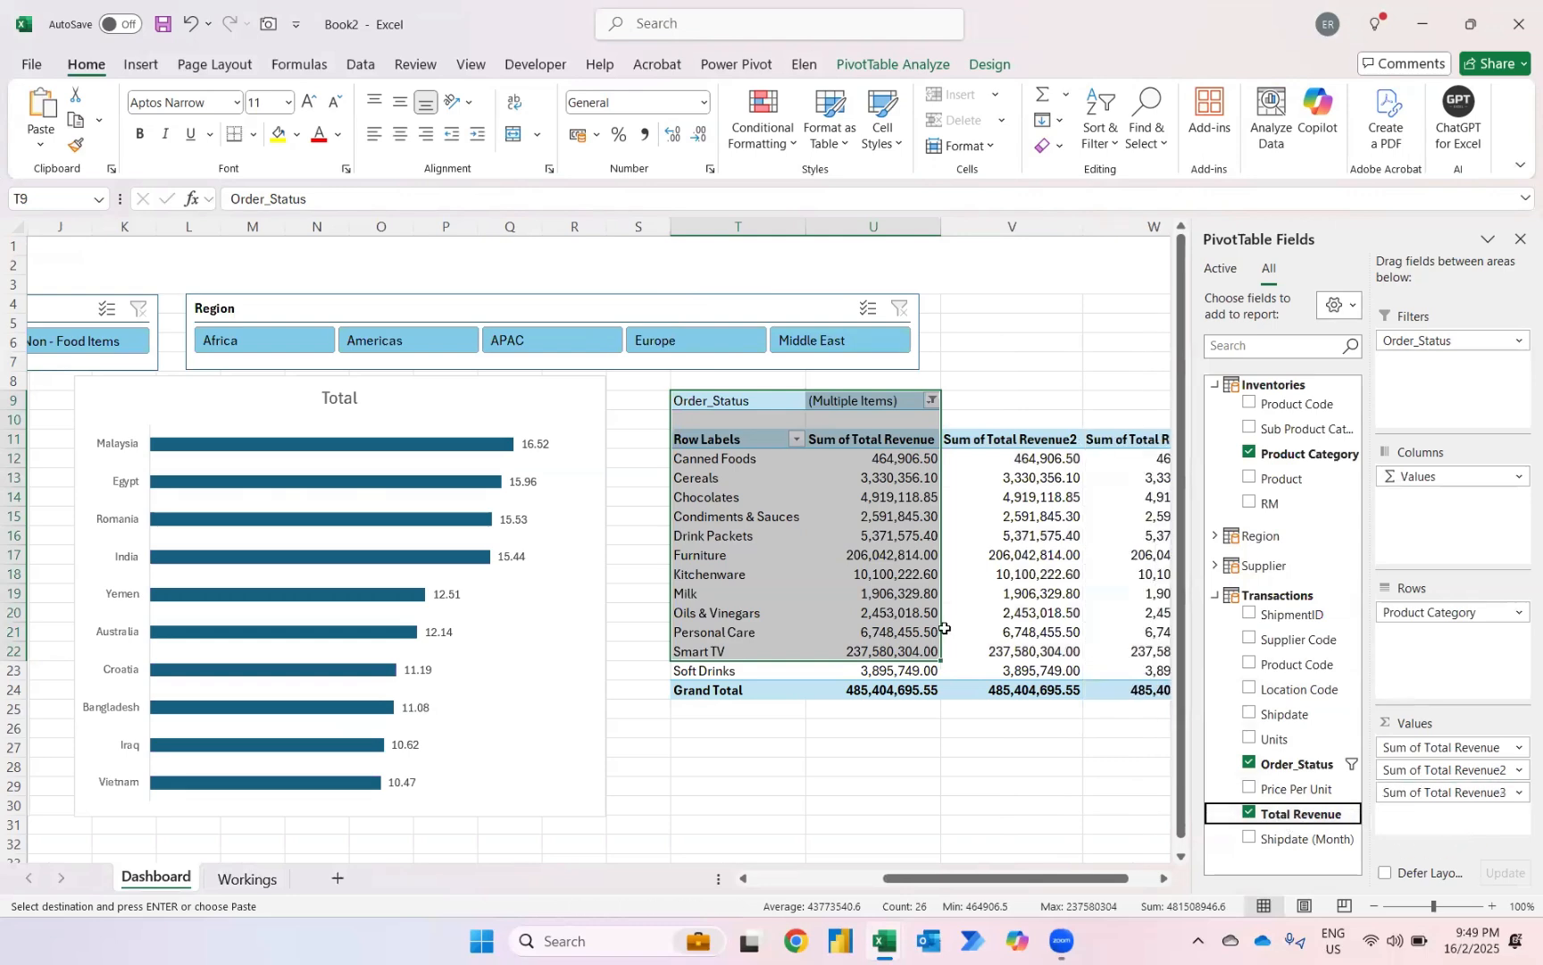
scroll(944, 628, "right", 3)
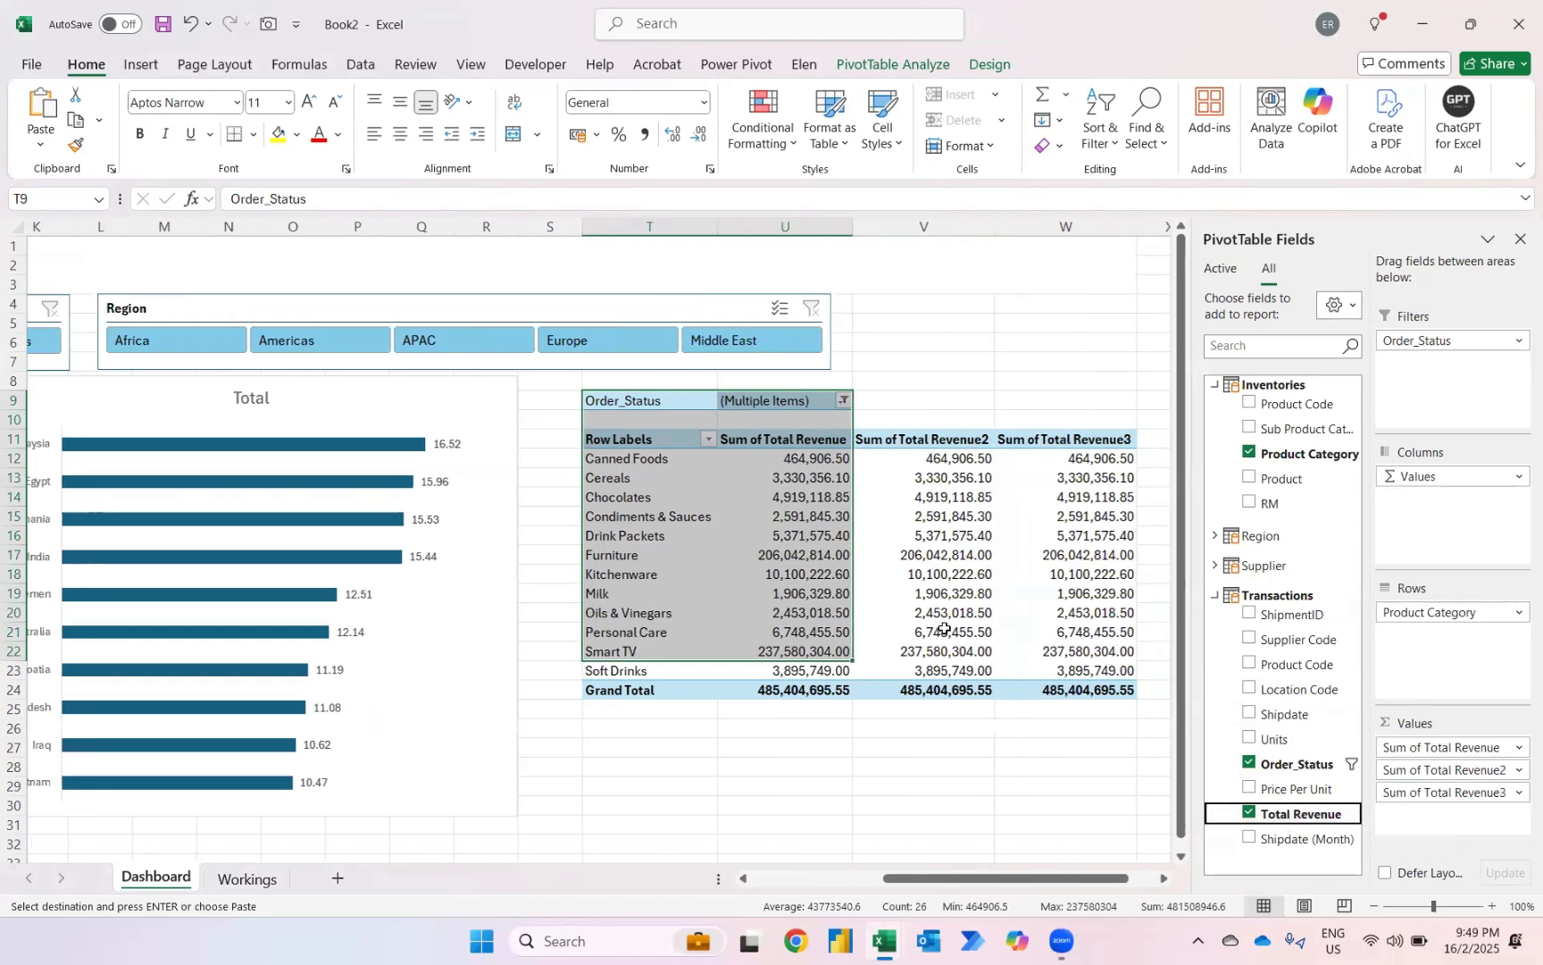
Step: Show the second Total Revenue column of the product category PivotTable as a percentage of the overall total
left_click(884, 458)
right_click(884, 459)
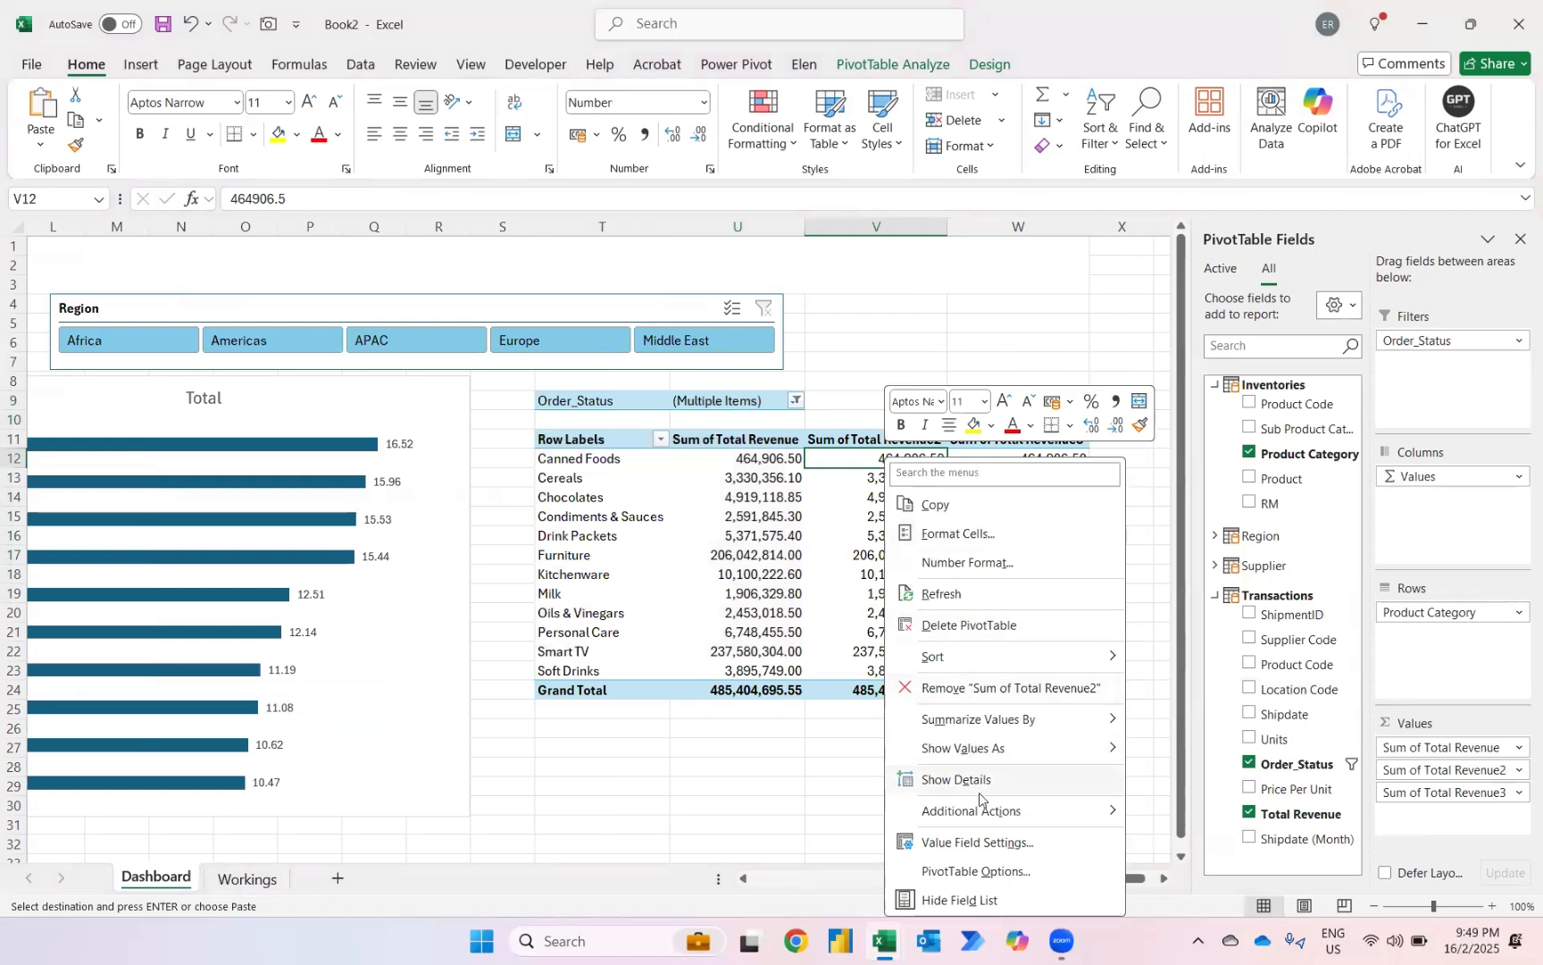
mouse_move(962, 751)
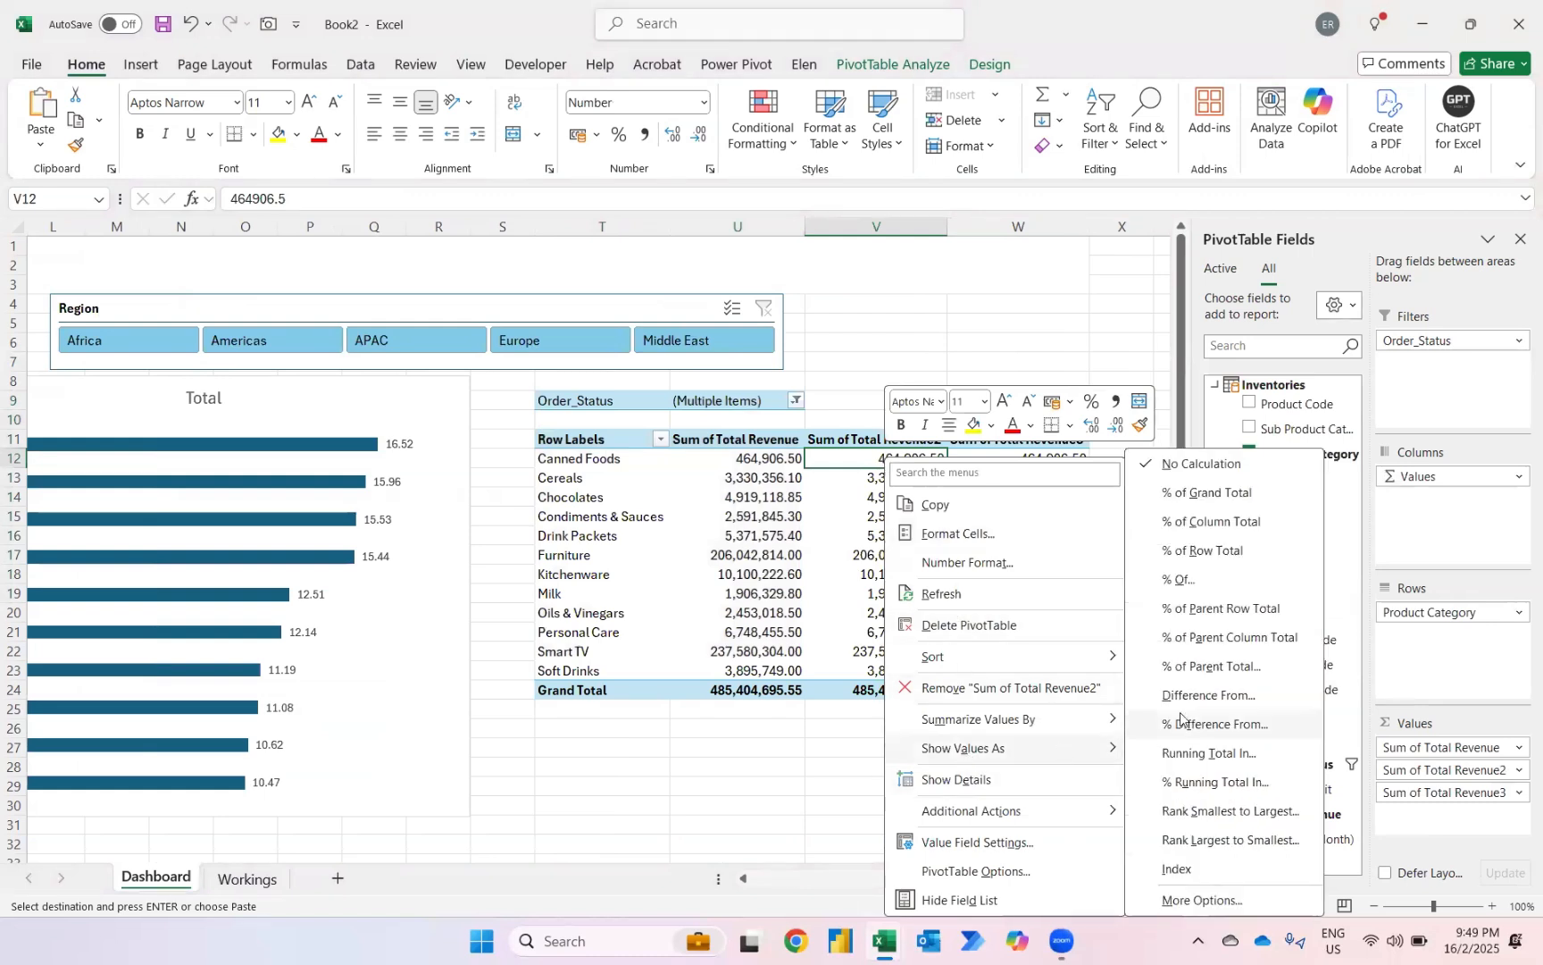
left_click(1184, 506)
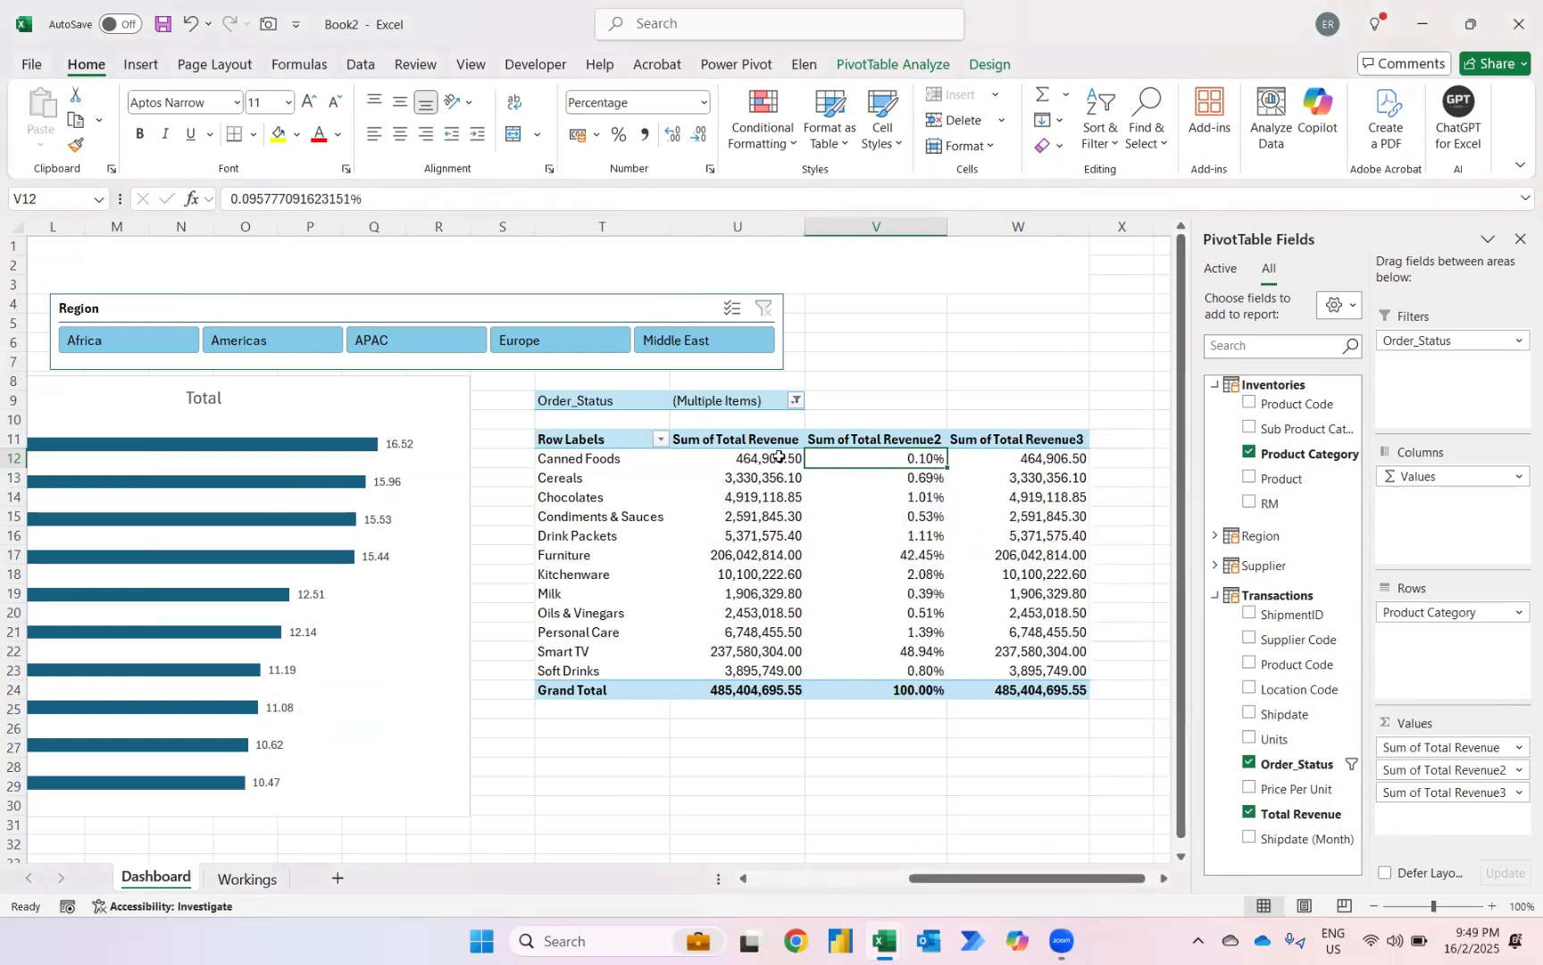
Step: Sort the product category PivotTable from largest to smallest by its percentage revenue column
right_click(858, 461)
mouse_move(1027, 200)
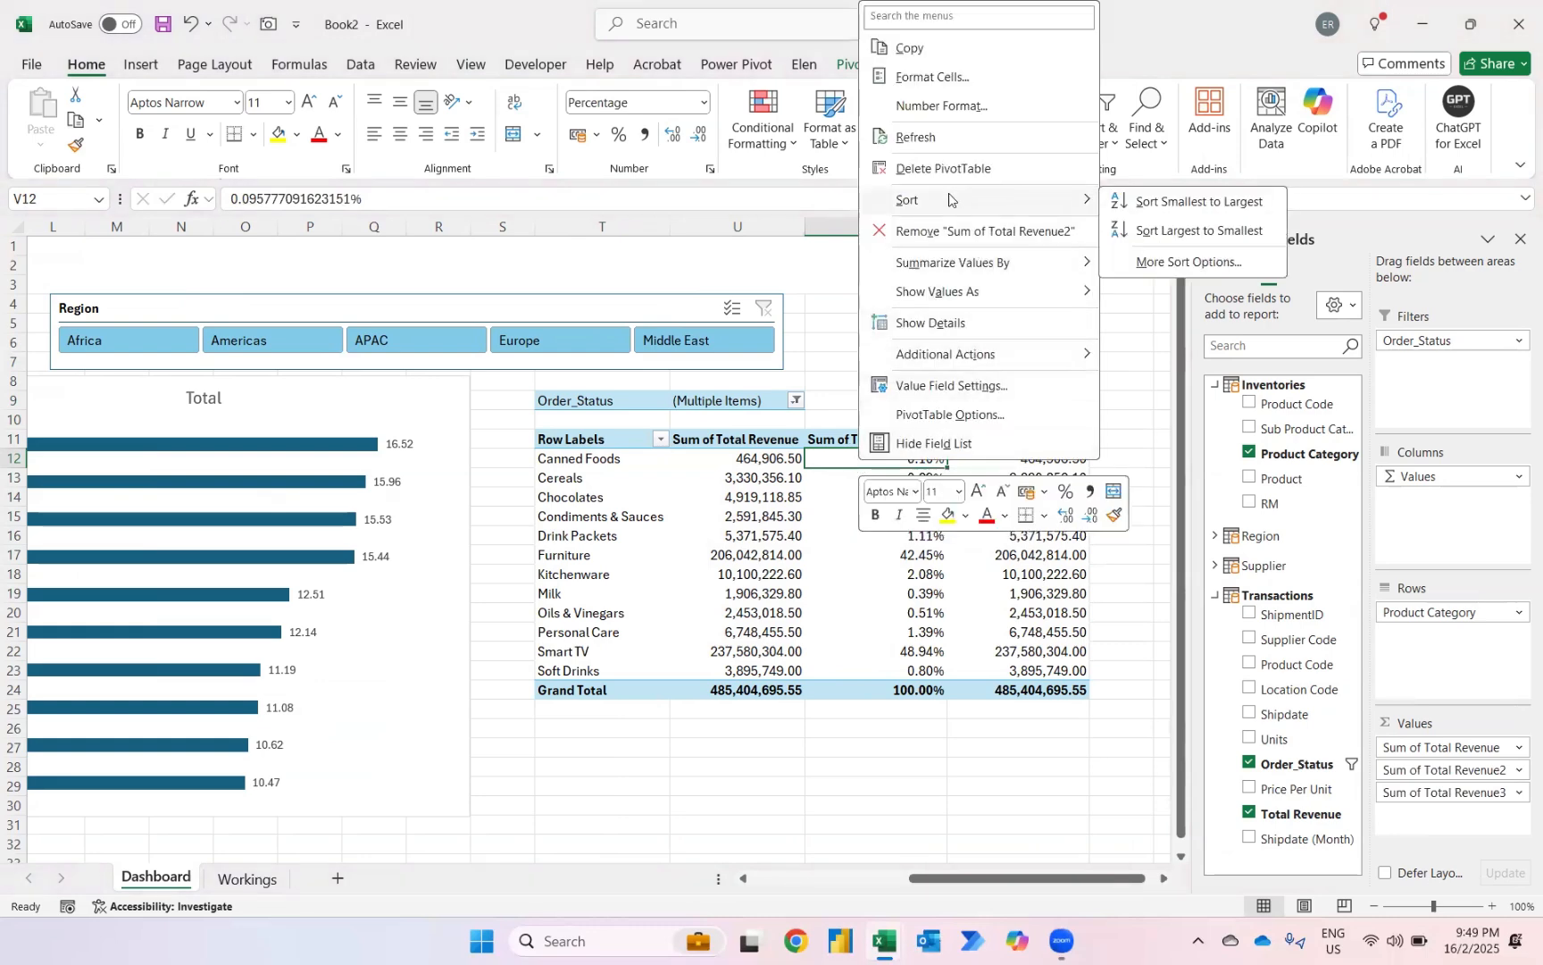
left_click(1166, 231)
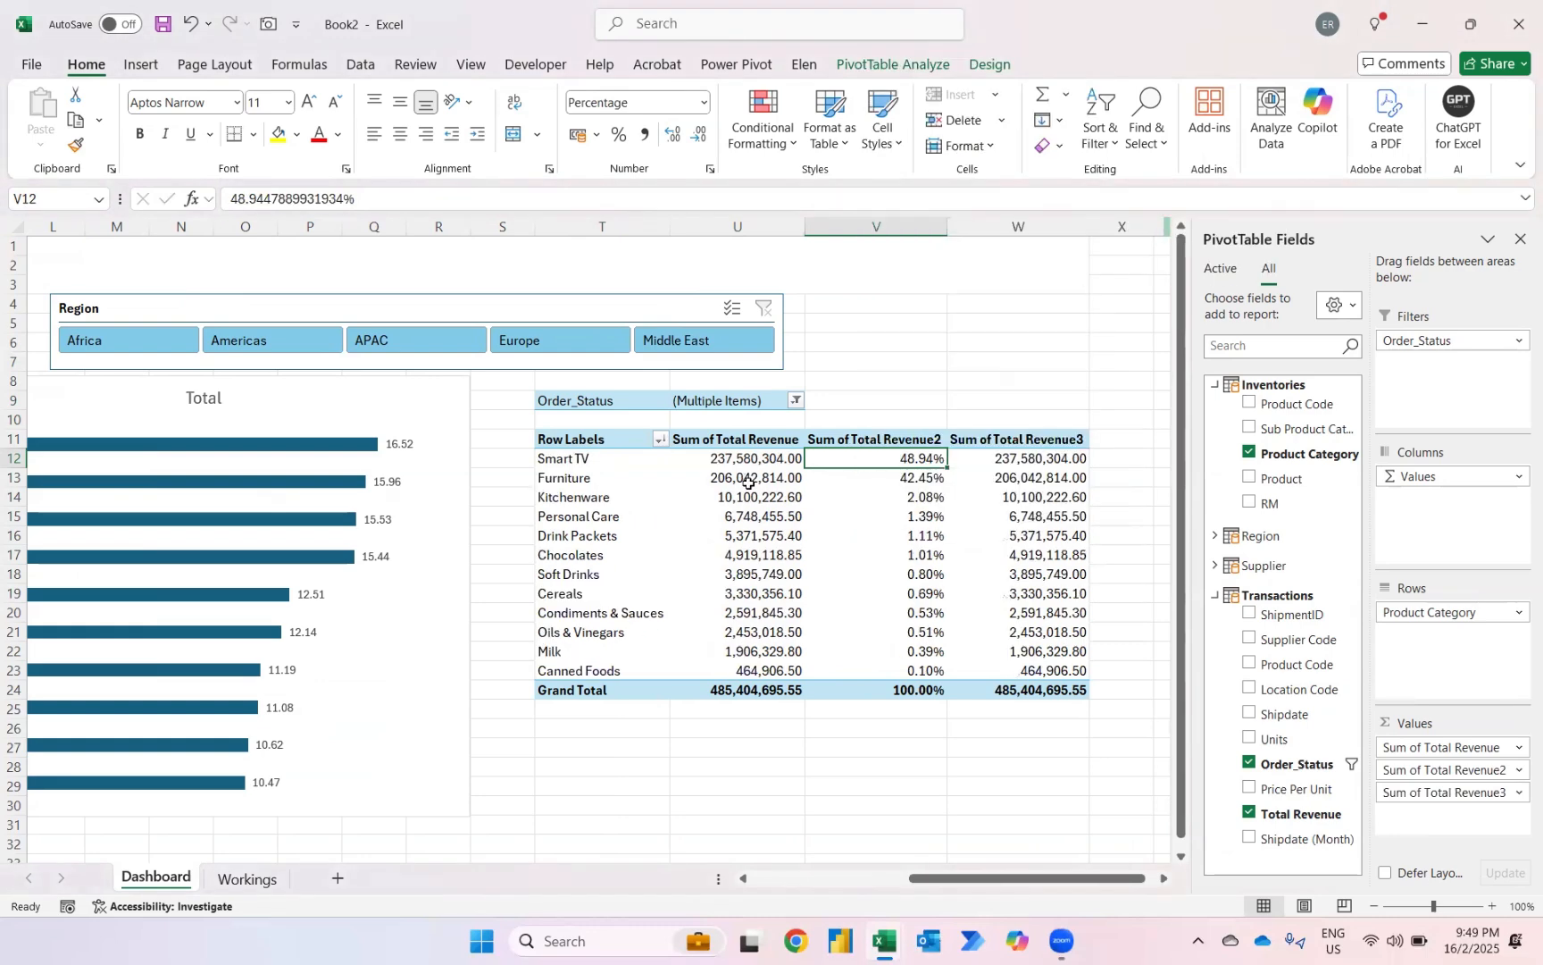
Step: Add solid-fill light blue data bars to the third revenue column of the product category PivotTable, cells W12:W23
left_click(1025, 457)
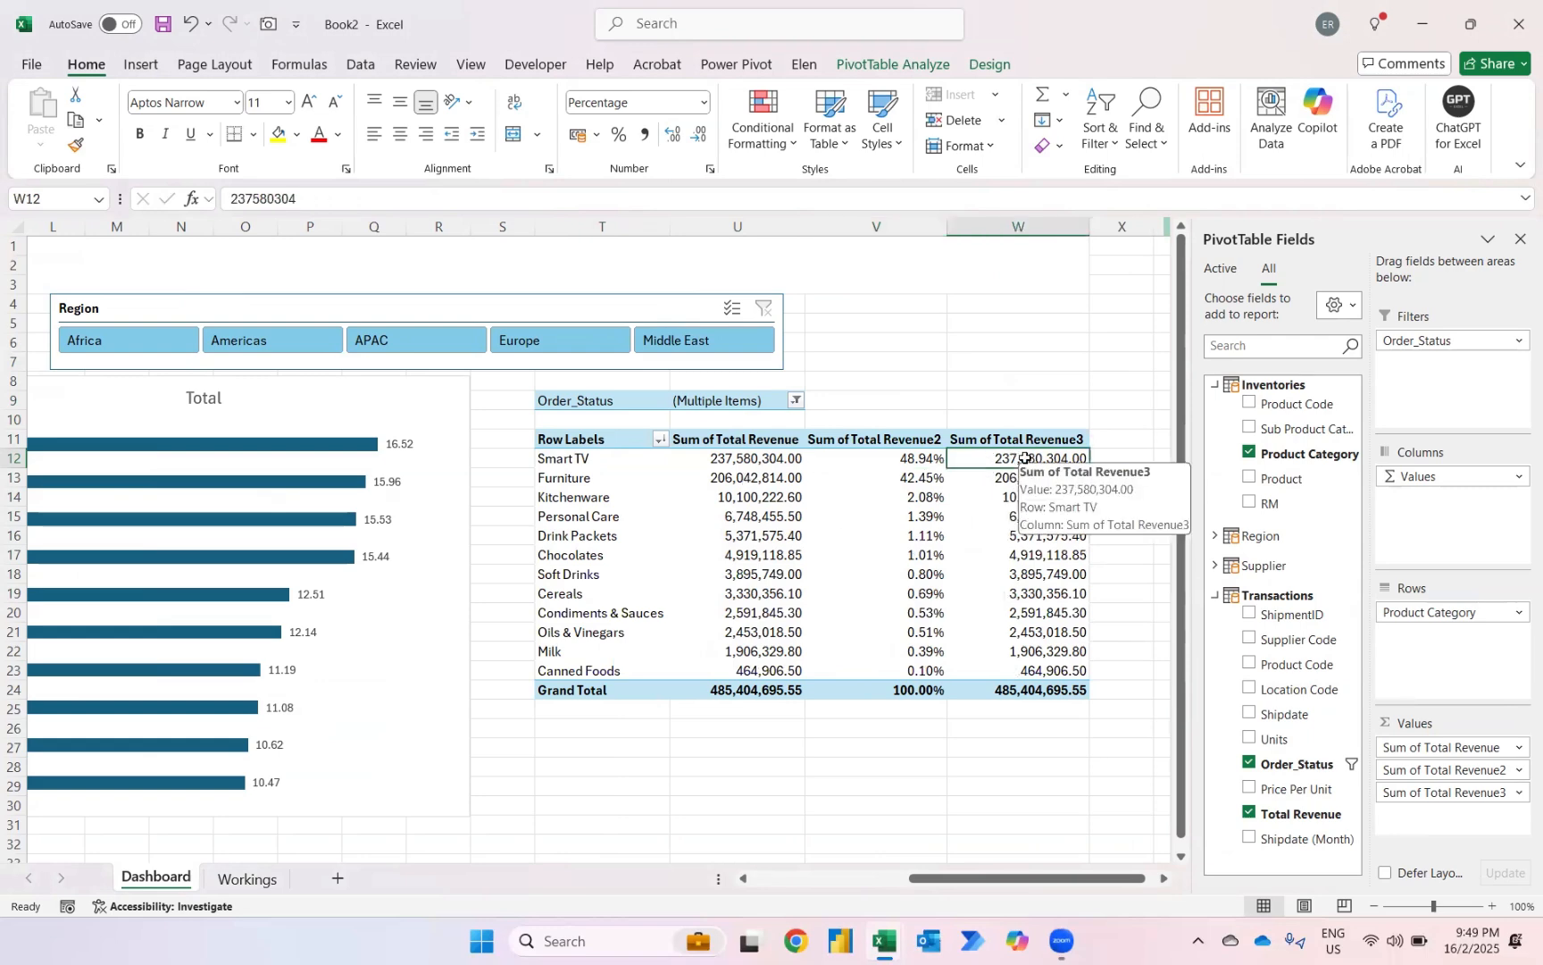
key("ctrl+shift+Down")
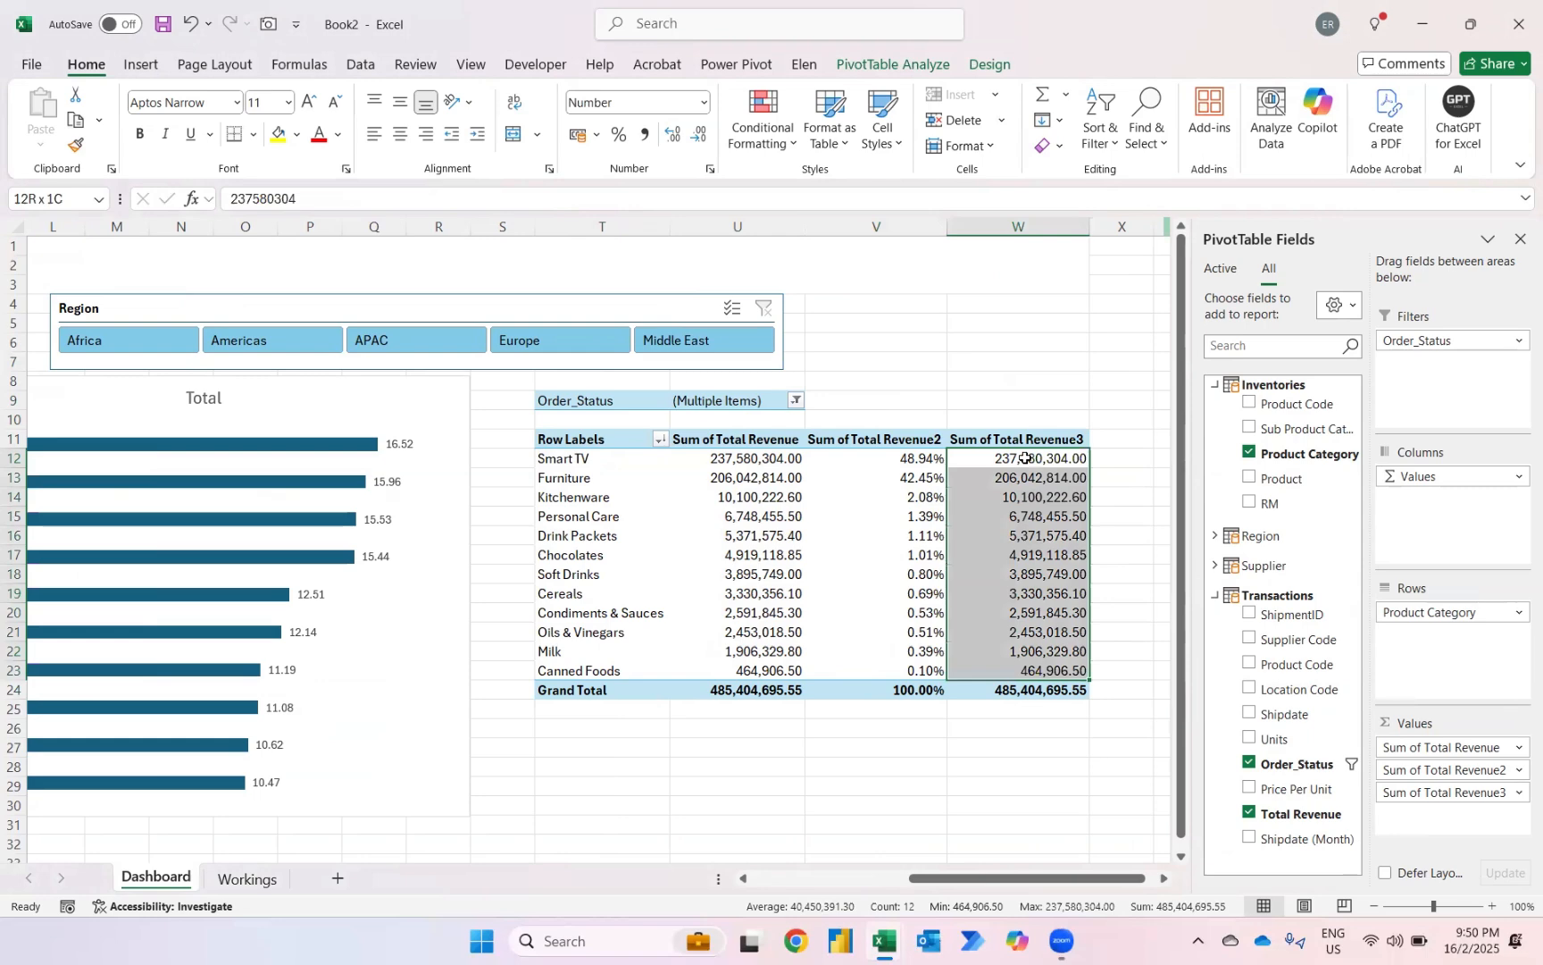
left_click(772, 148)
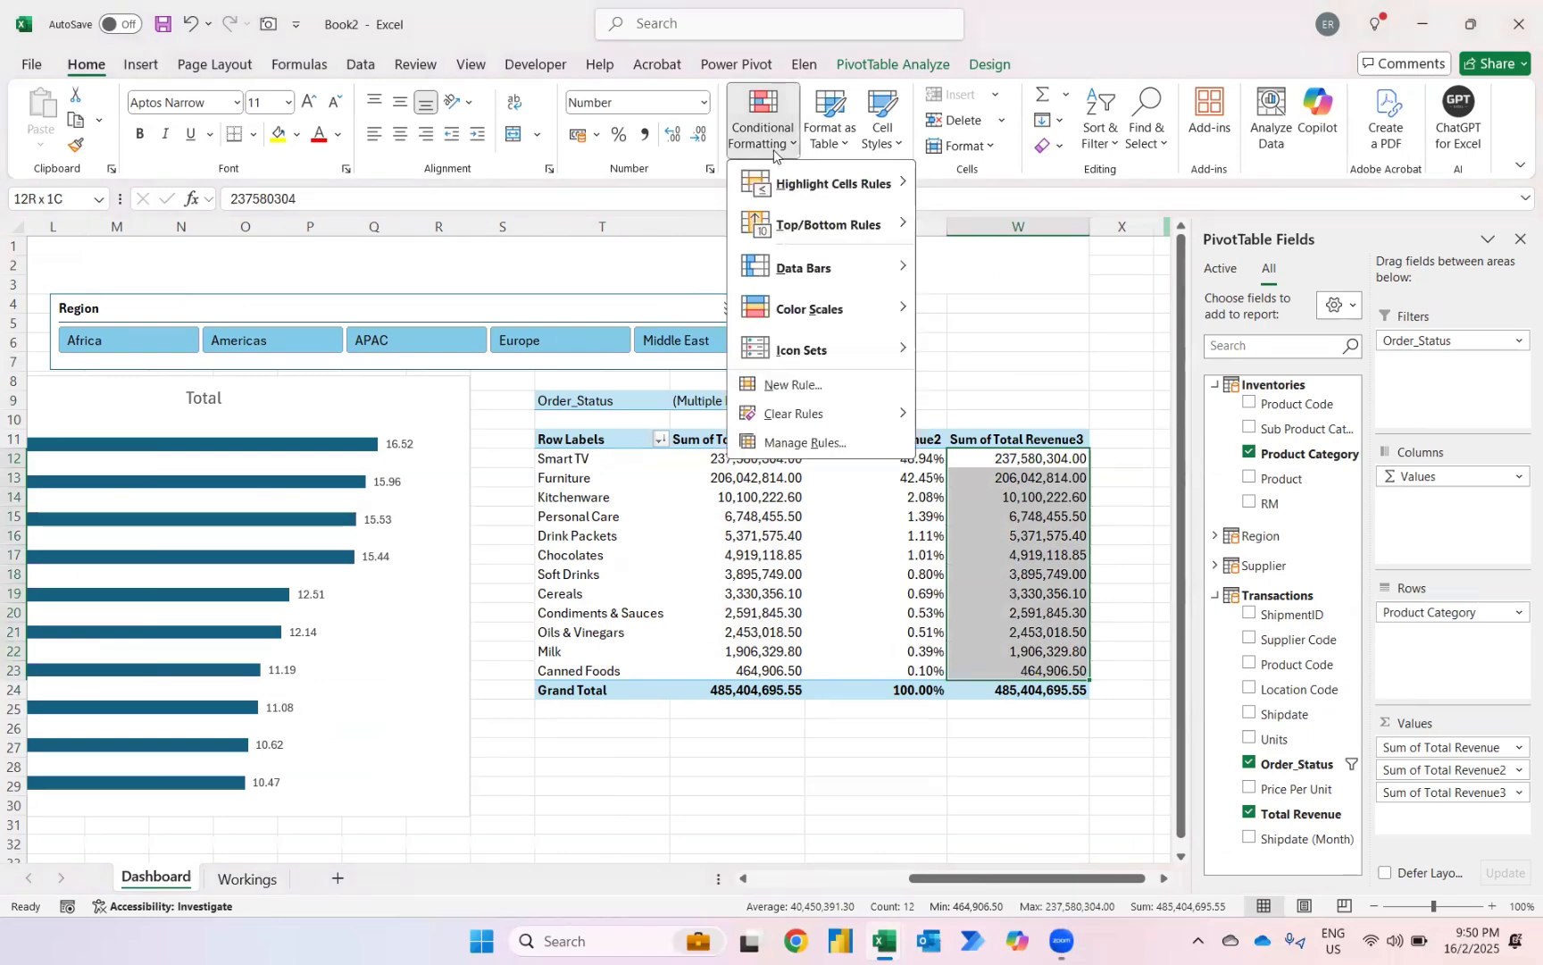
mouse_move(805, 271)
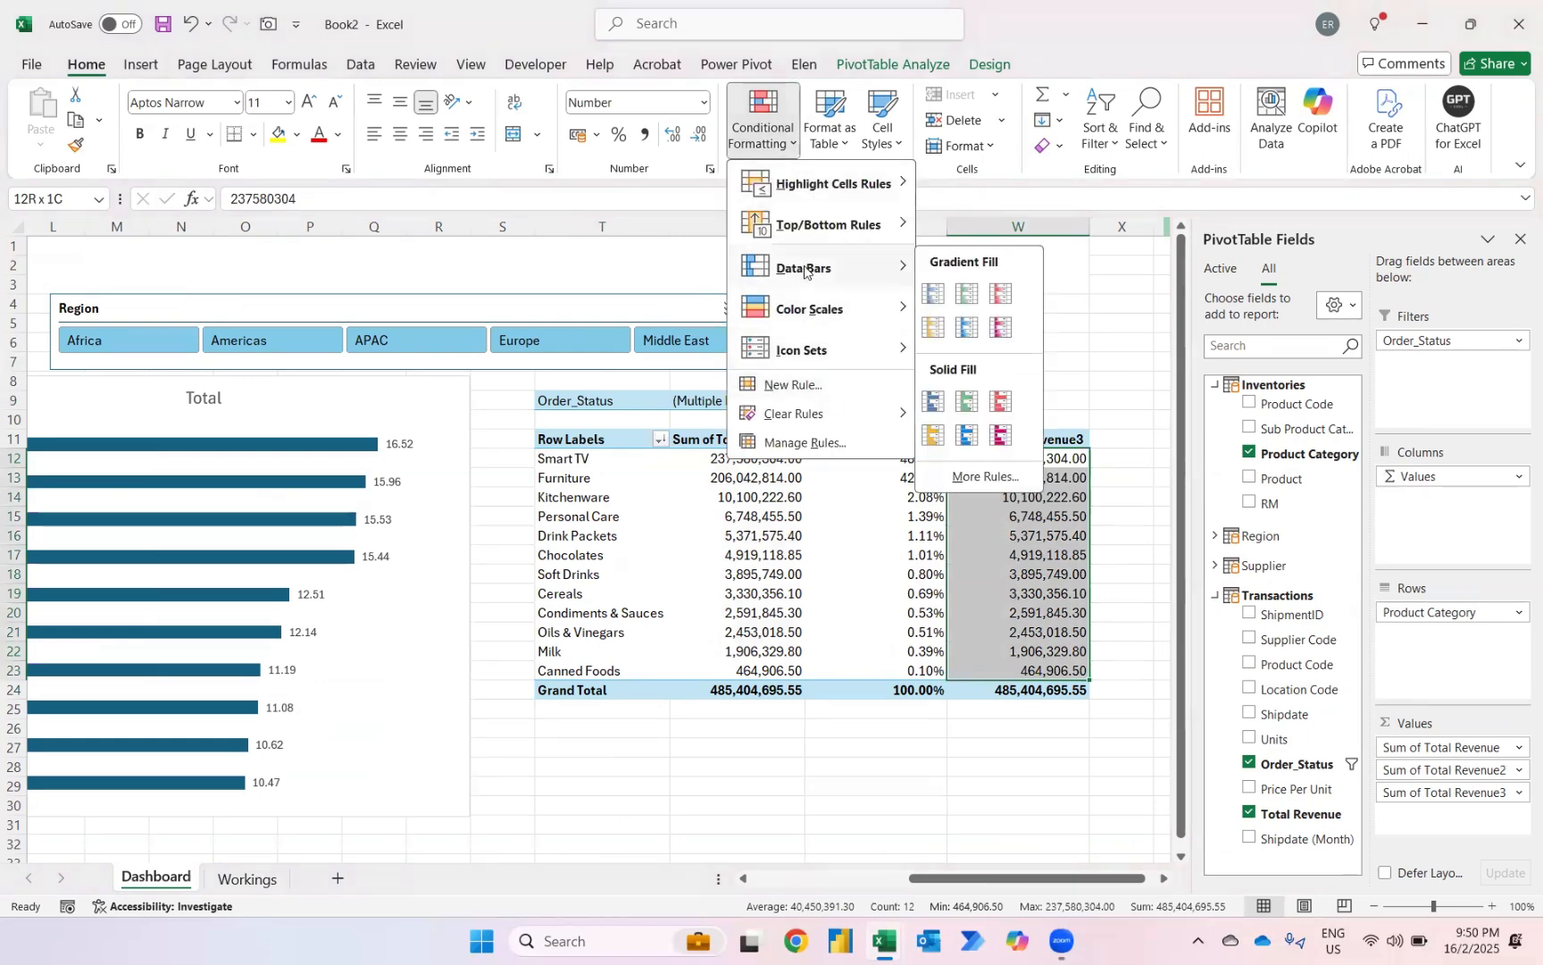
left_click(962, 436)
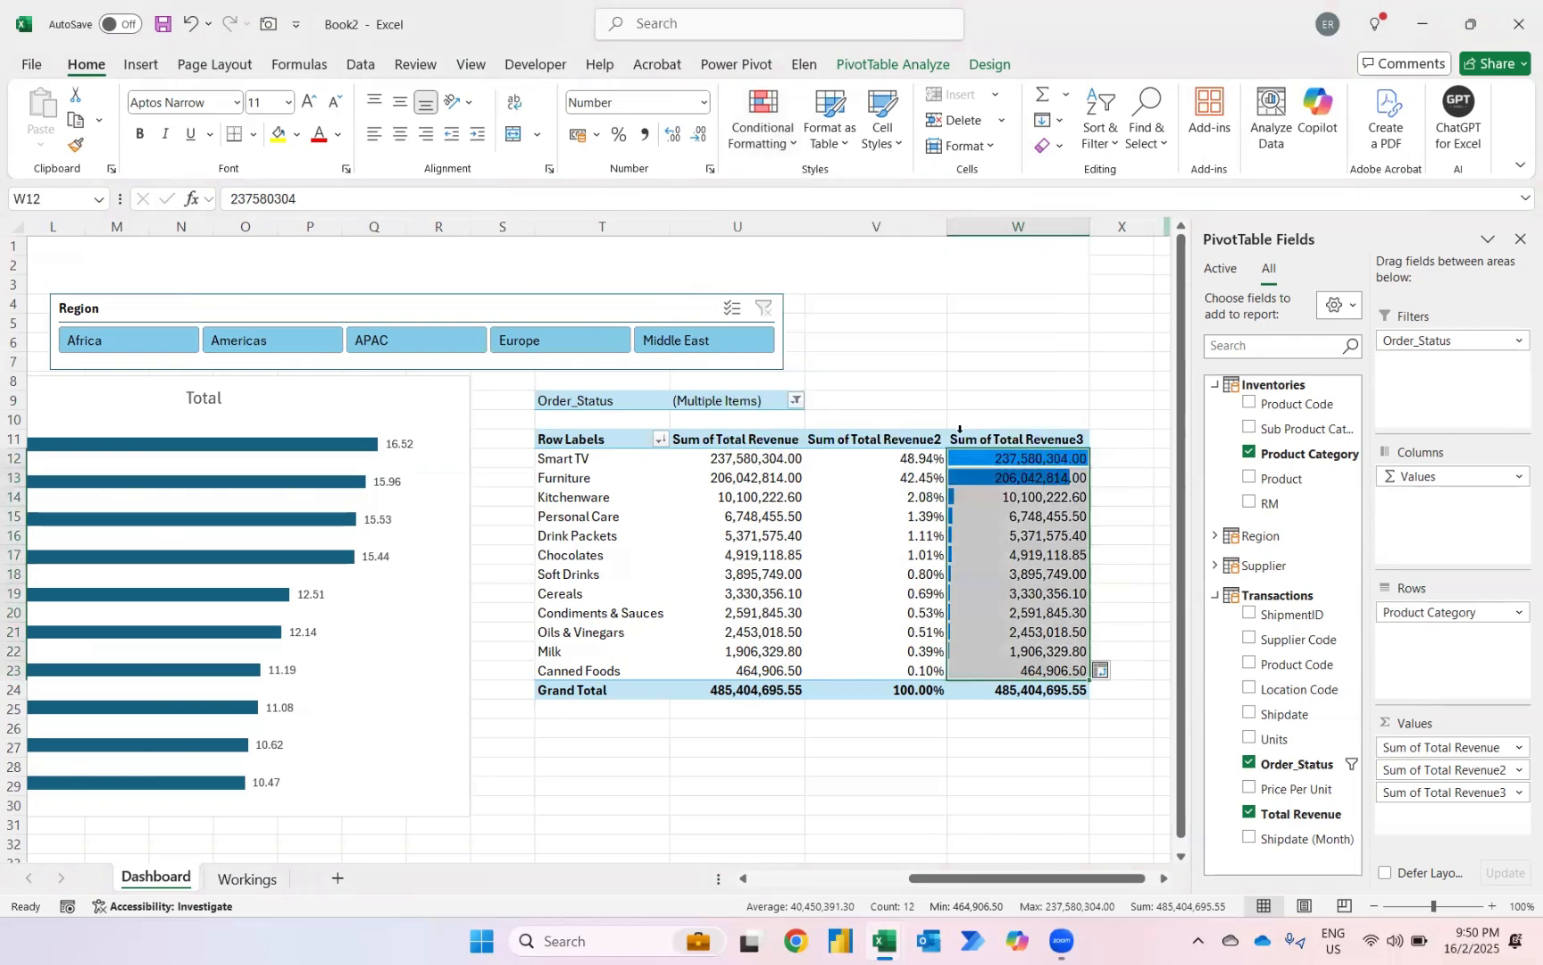
Step: Edit the data bar rule on W12:W23 to show only the bars with a dark blue fill
left_click(762, 125)
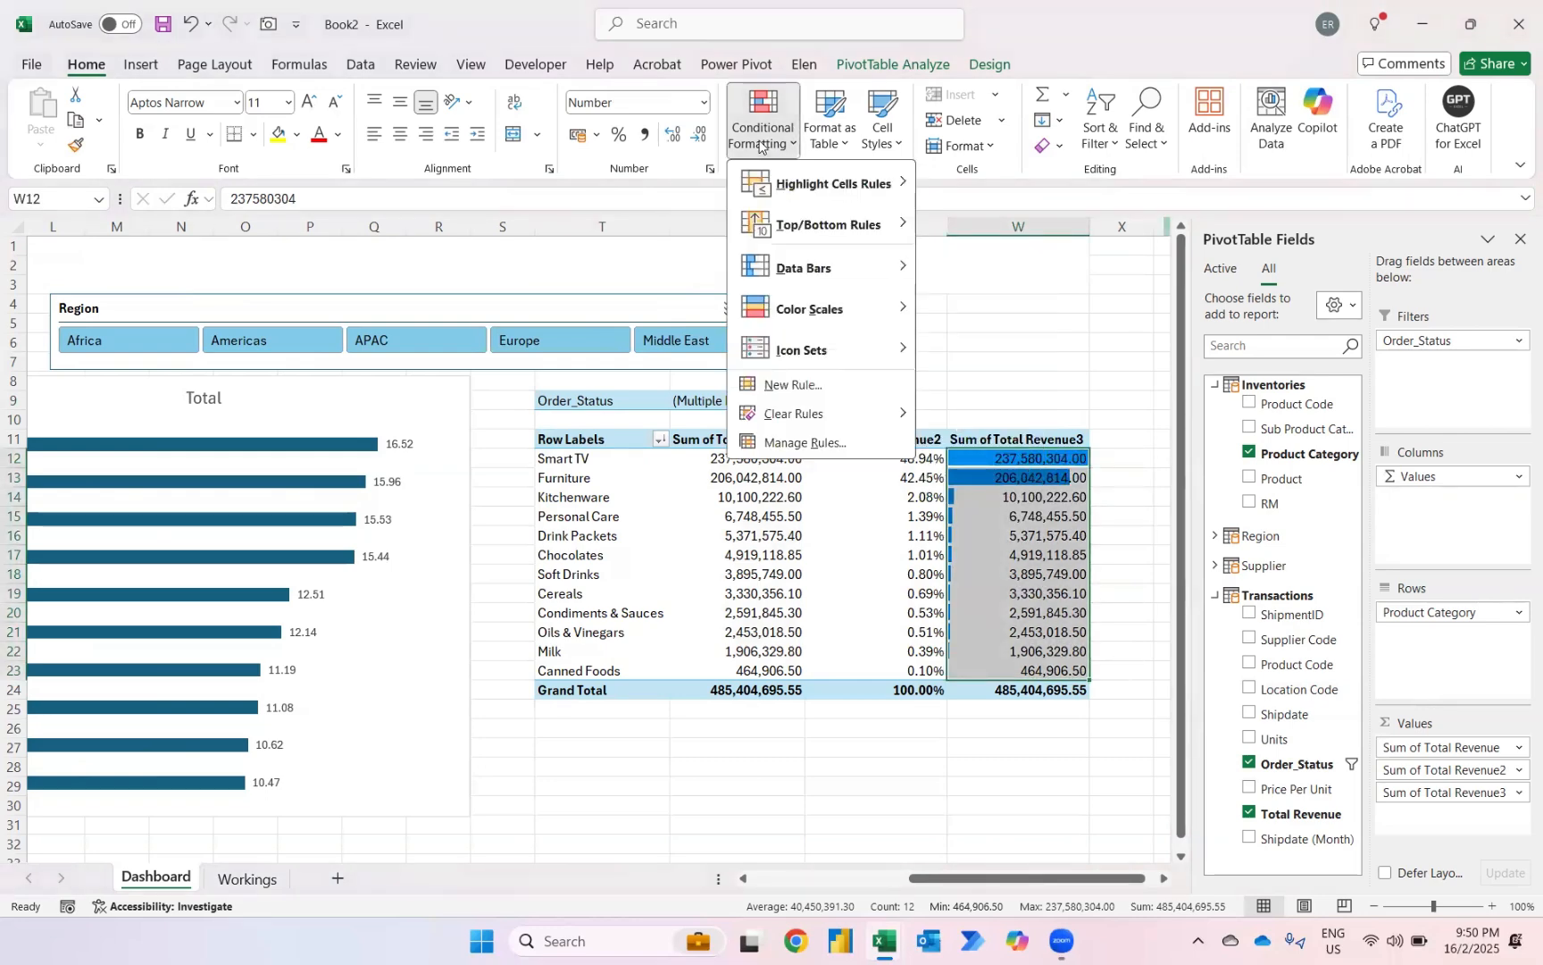
left_click(800, 444)
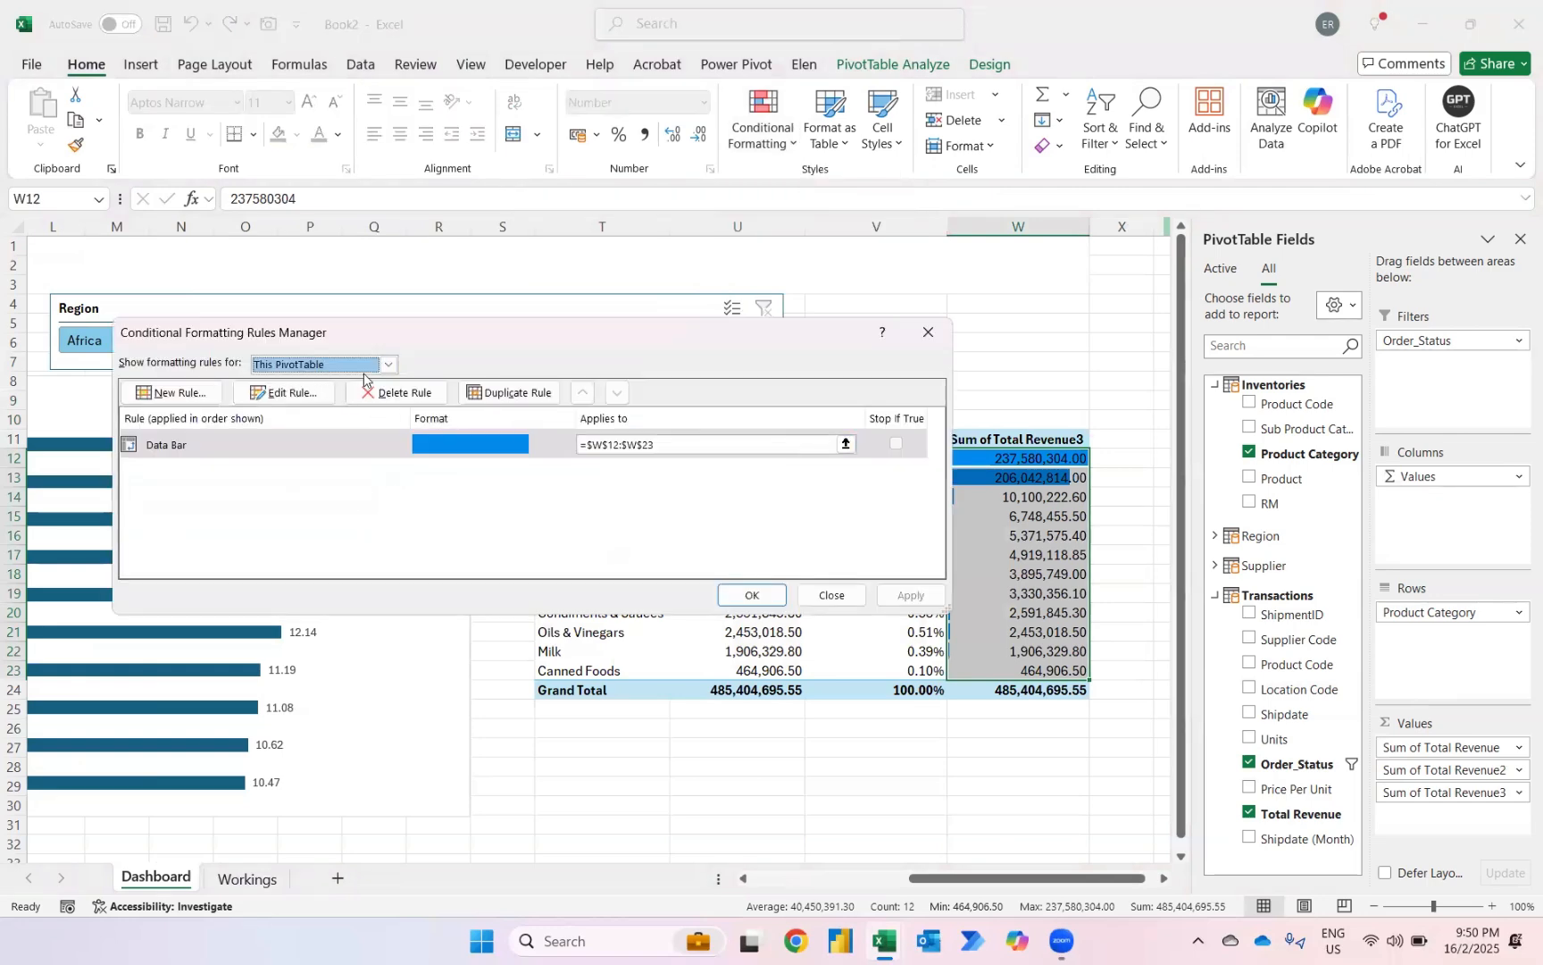
left_click(381, 366)
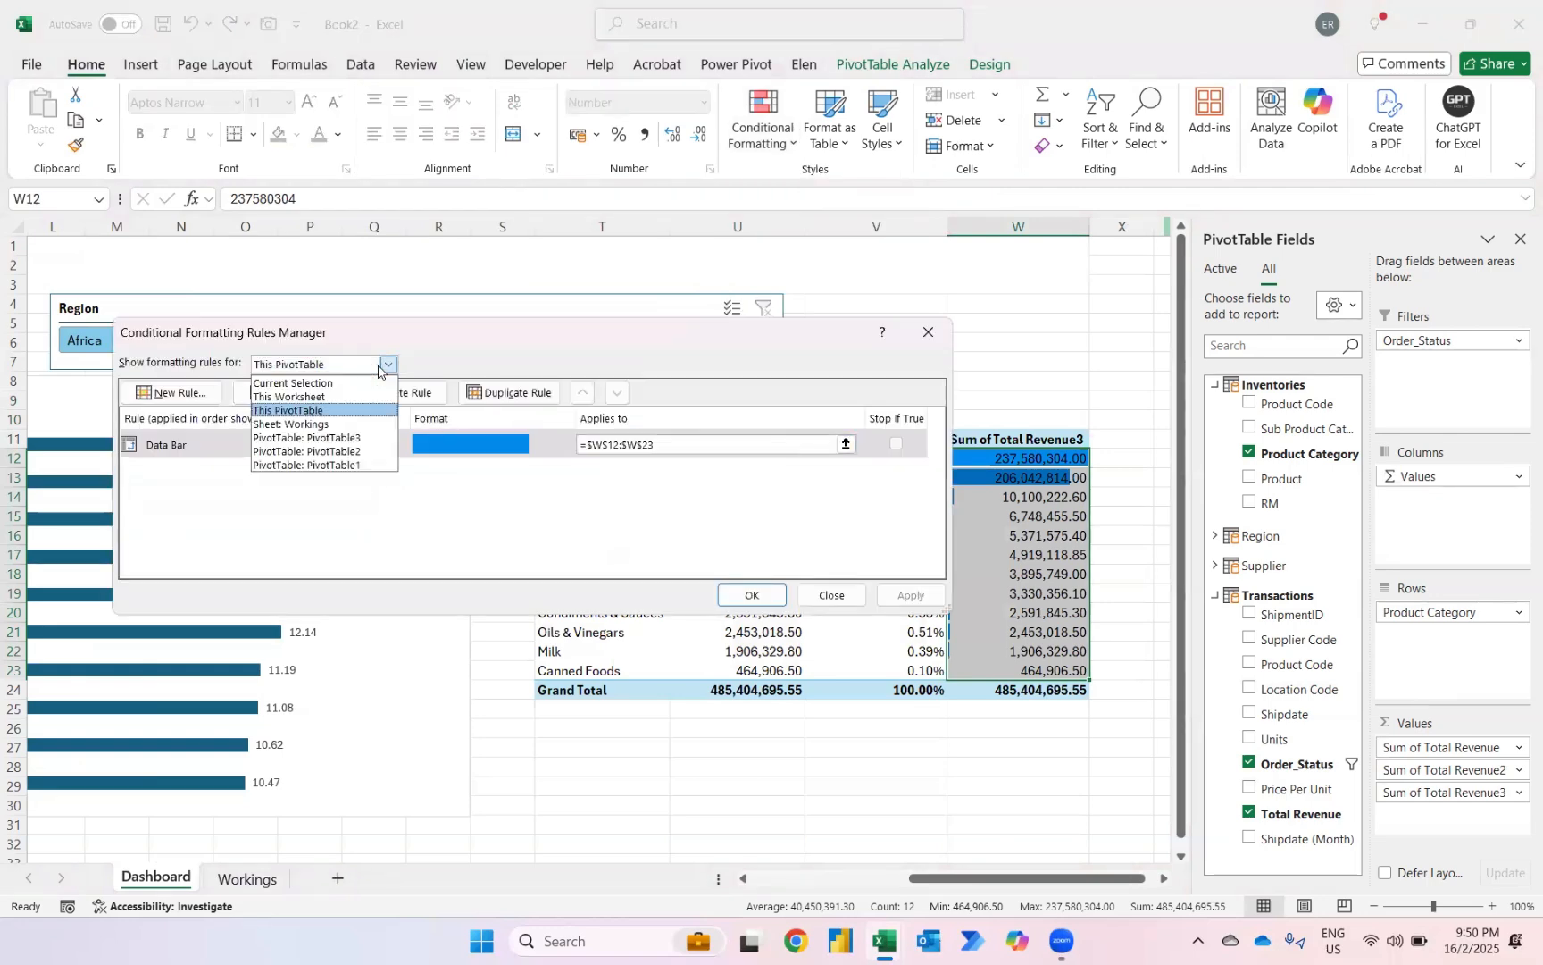
left_click(323, 383)
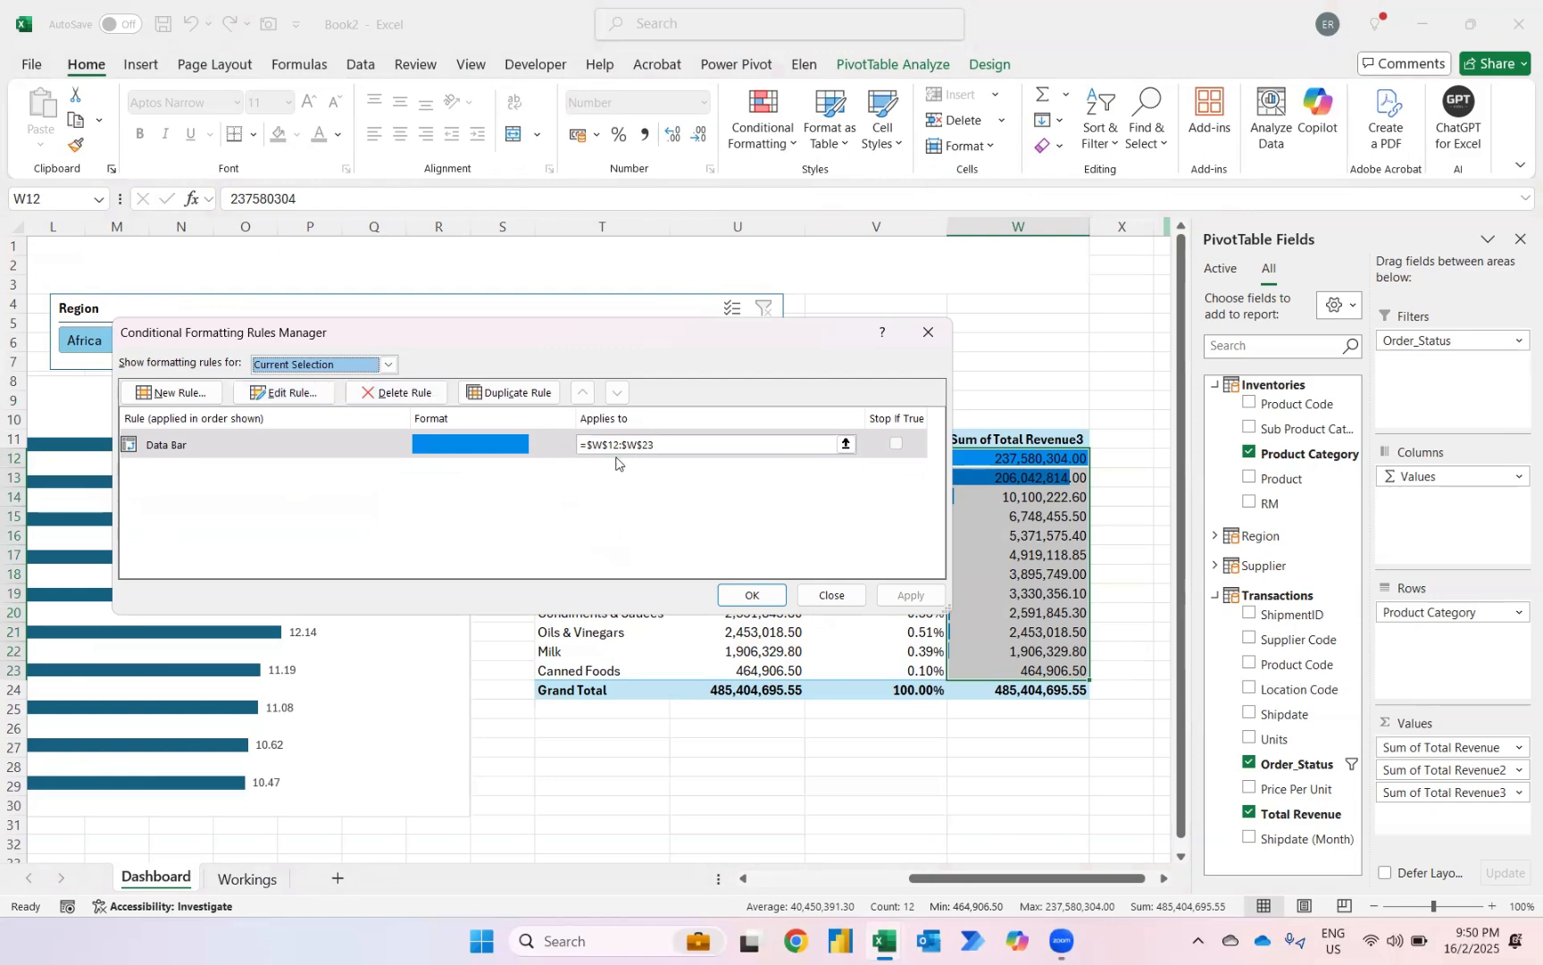
left_click(295, 394)
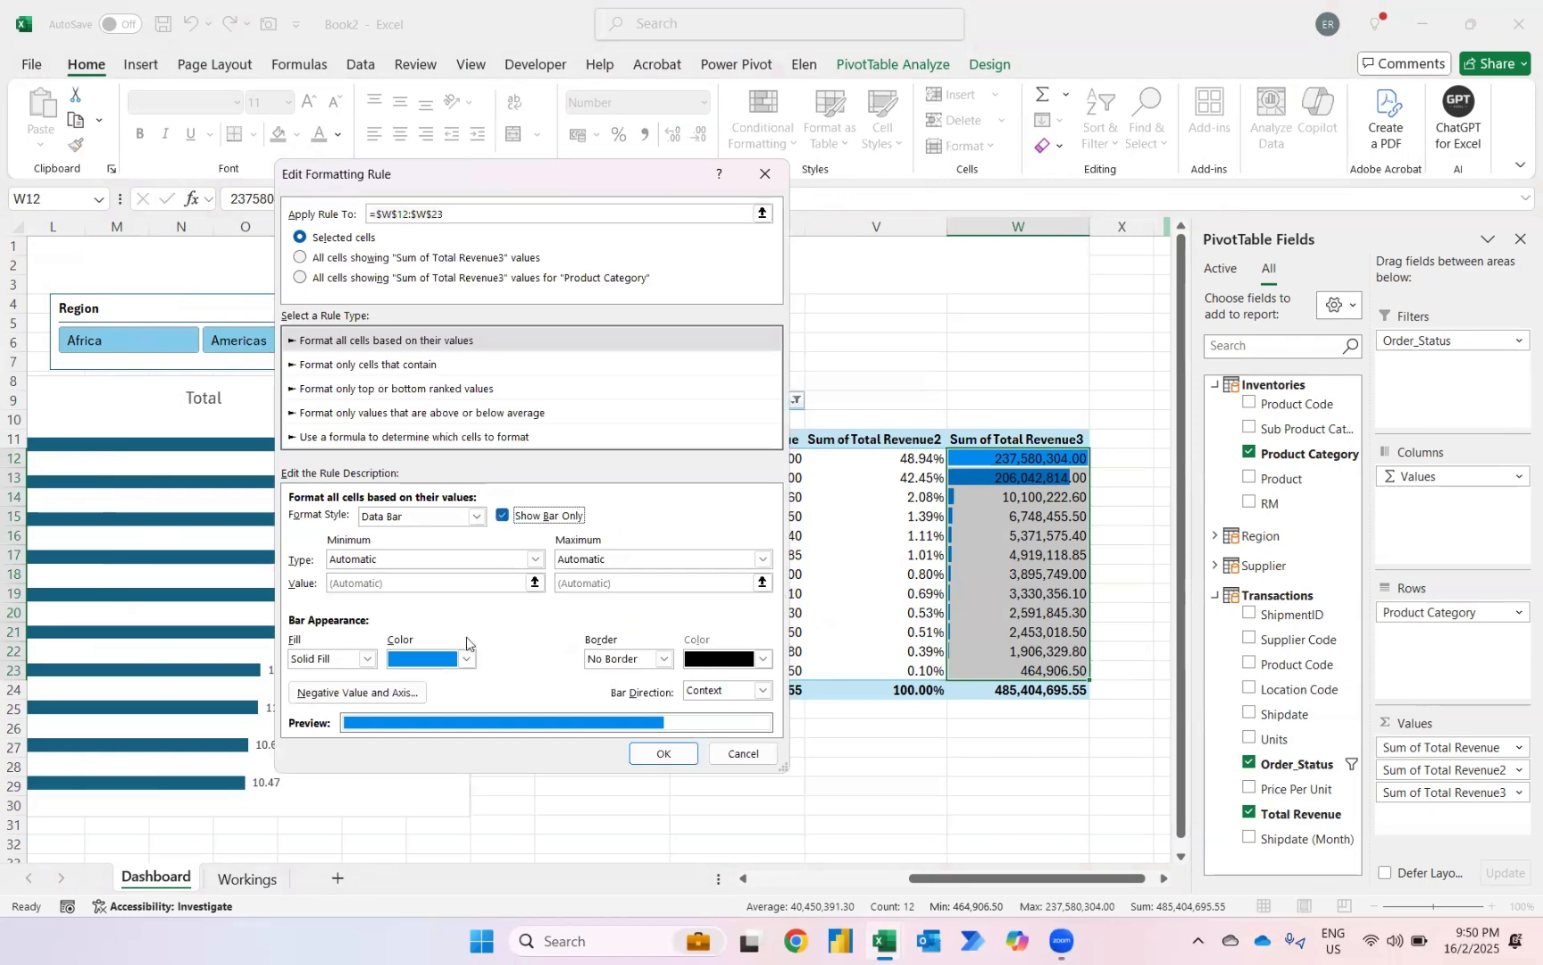
left_click(467, 659)
left_click(620, 596)
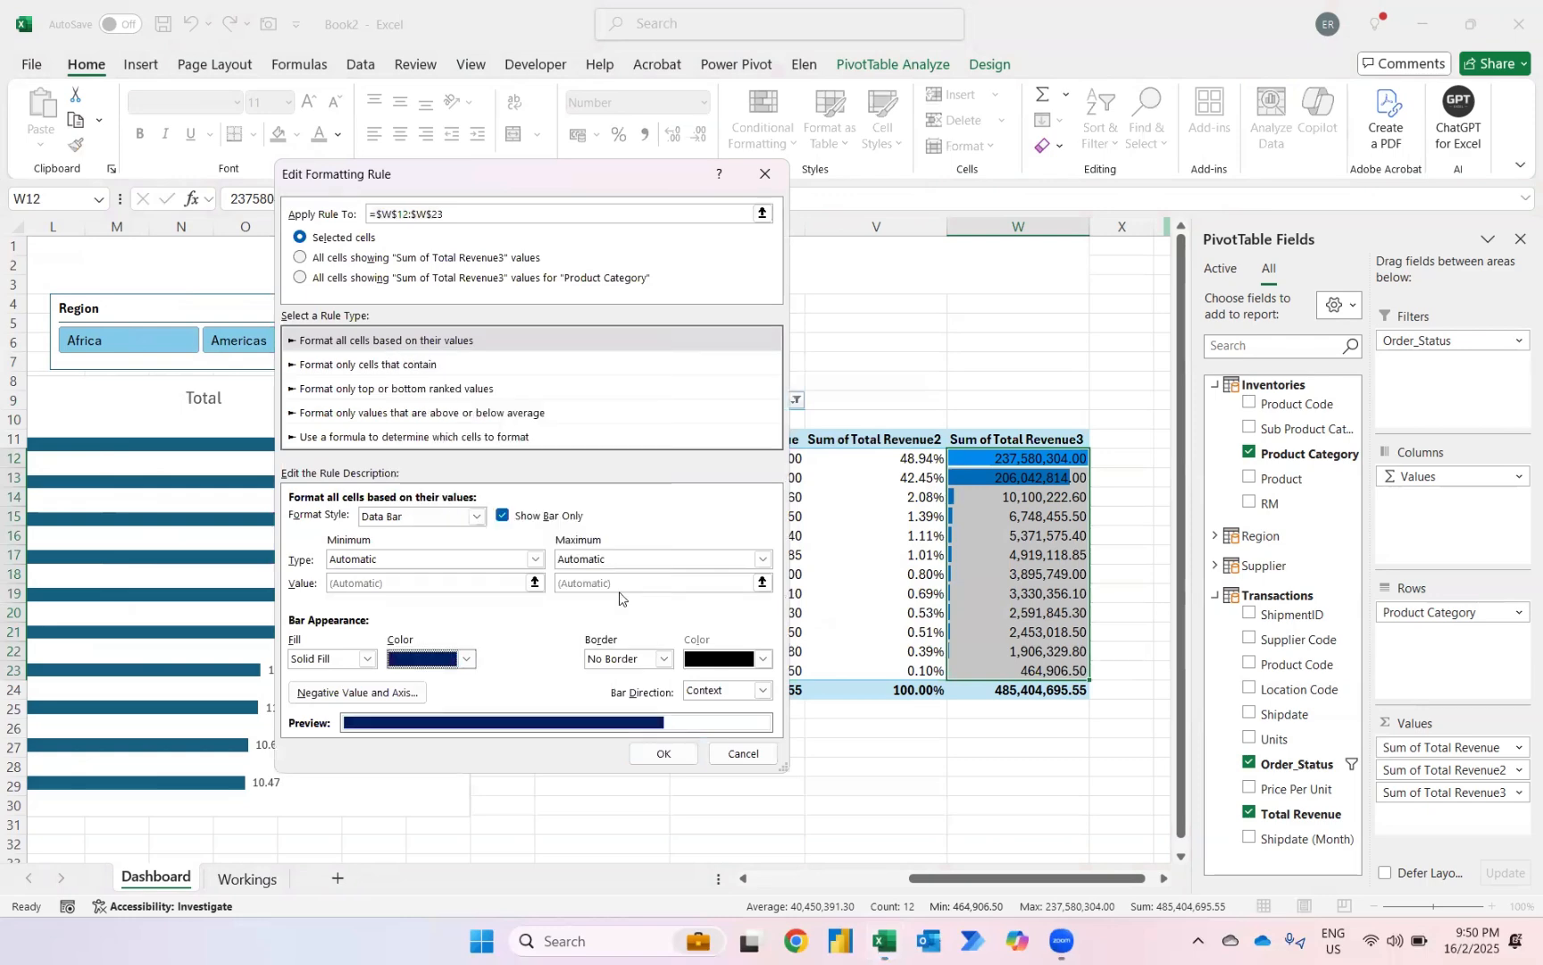
left_click(665, 755)
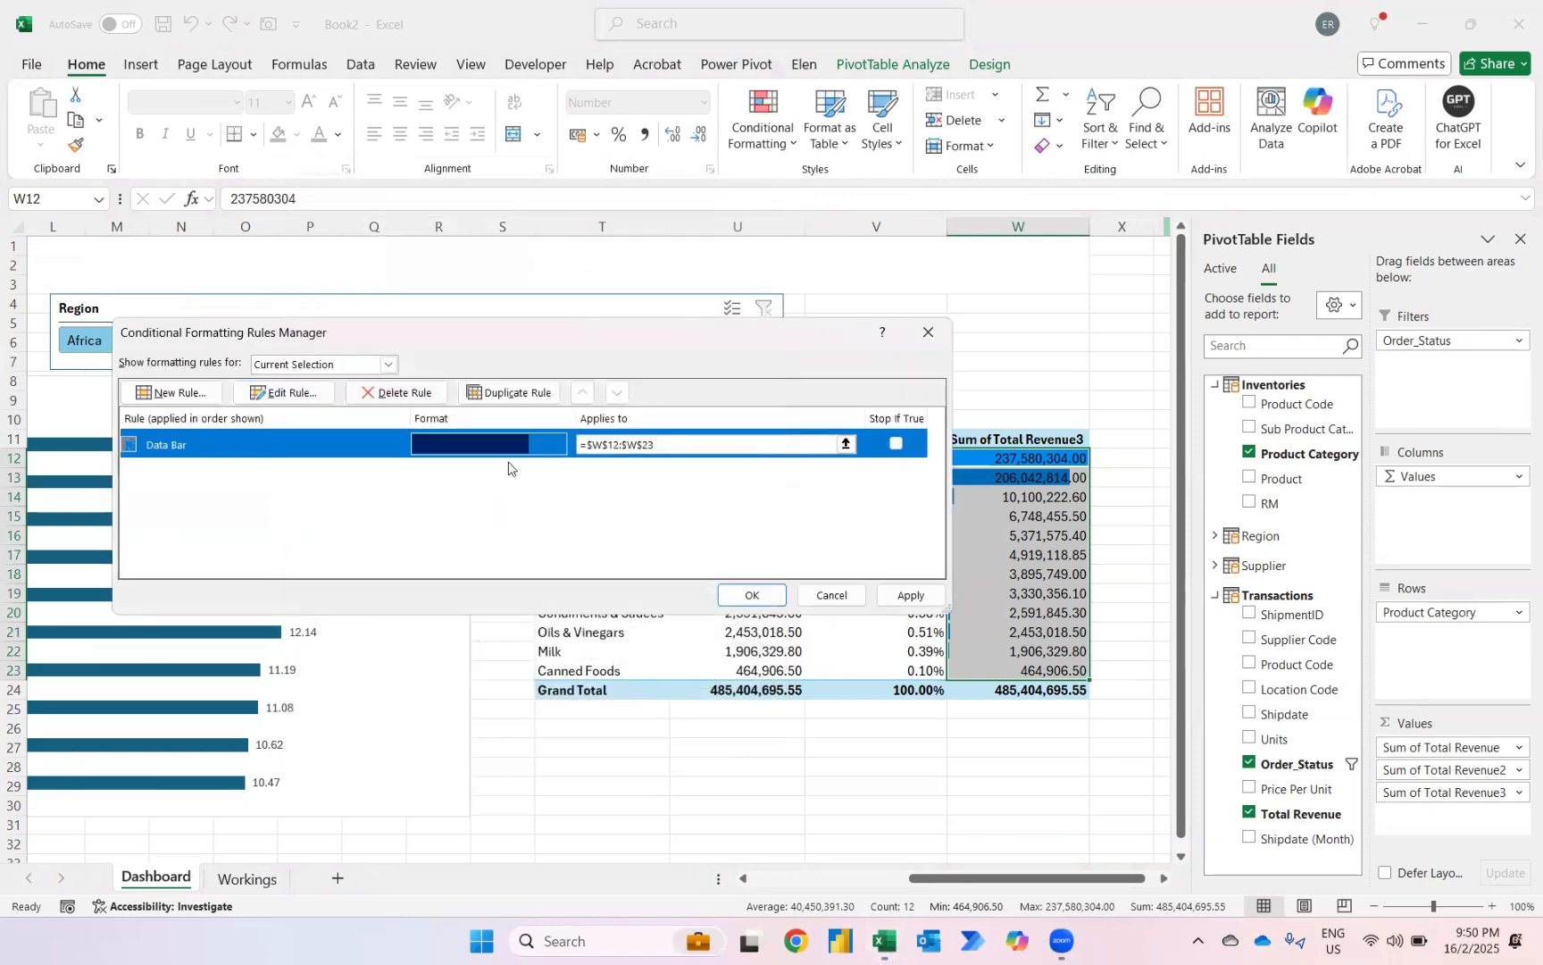
left_click(749, 596)
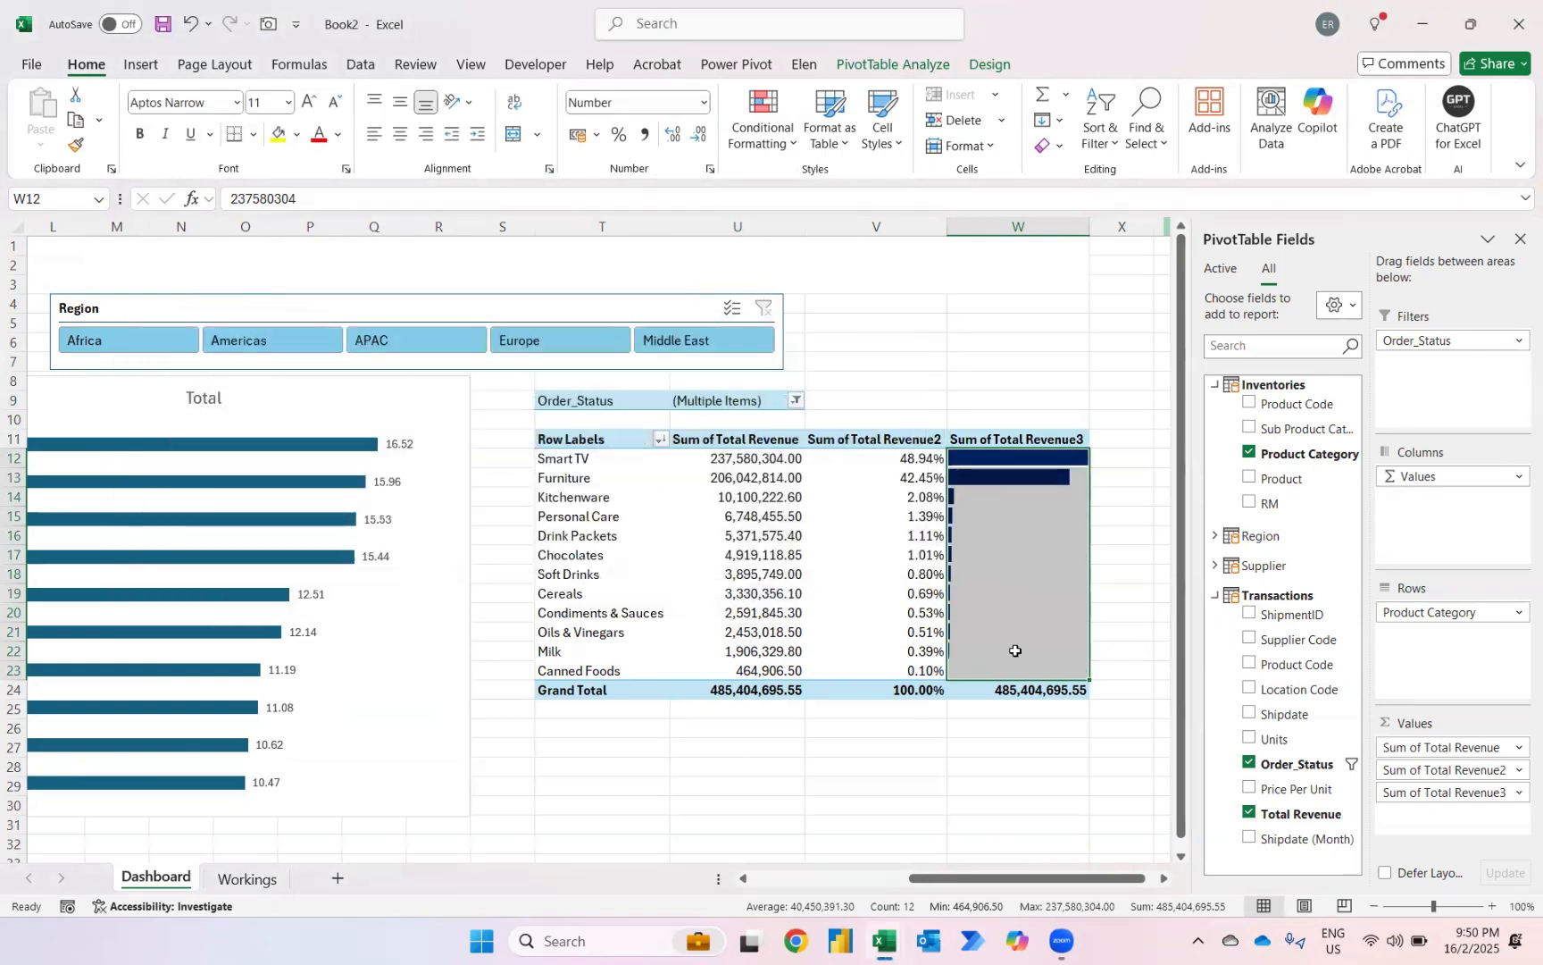
left_click(991, 381)
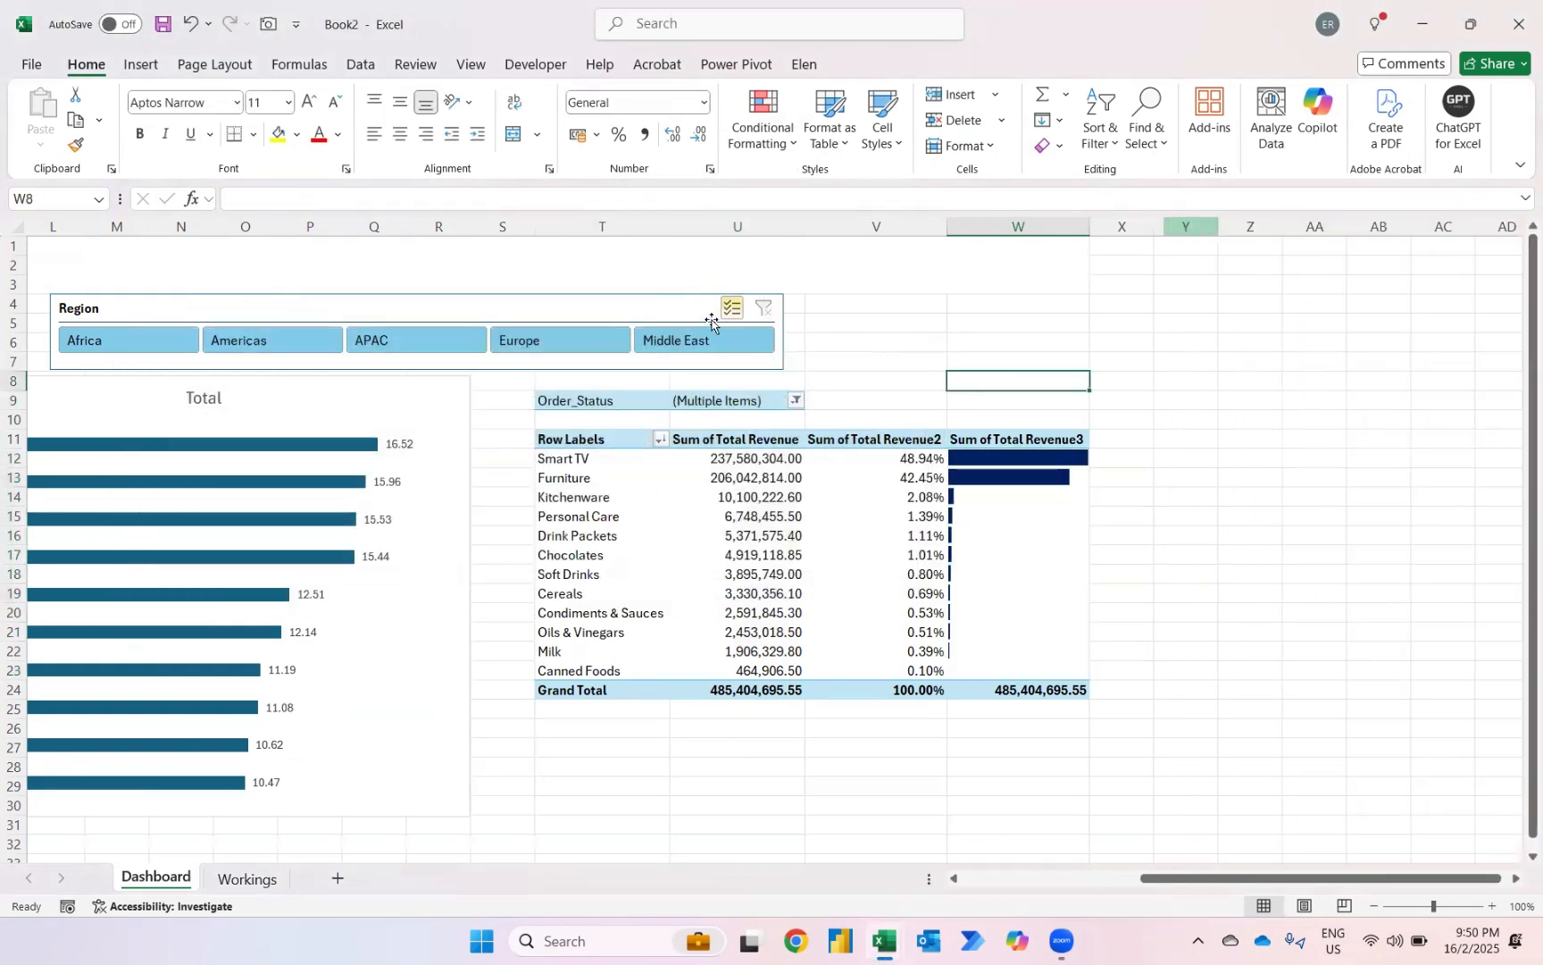
Step: Filter the dashboard with the slicers to the Middle East region and Non - Food Items
left_click(694, 336)
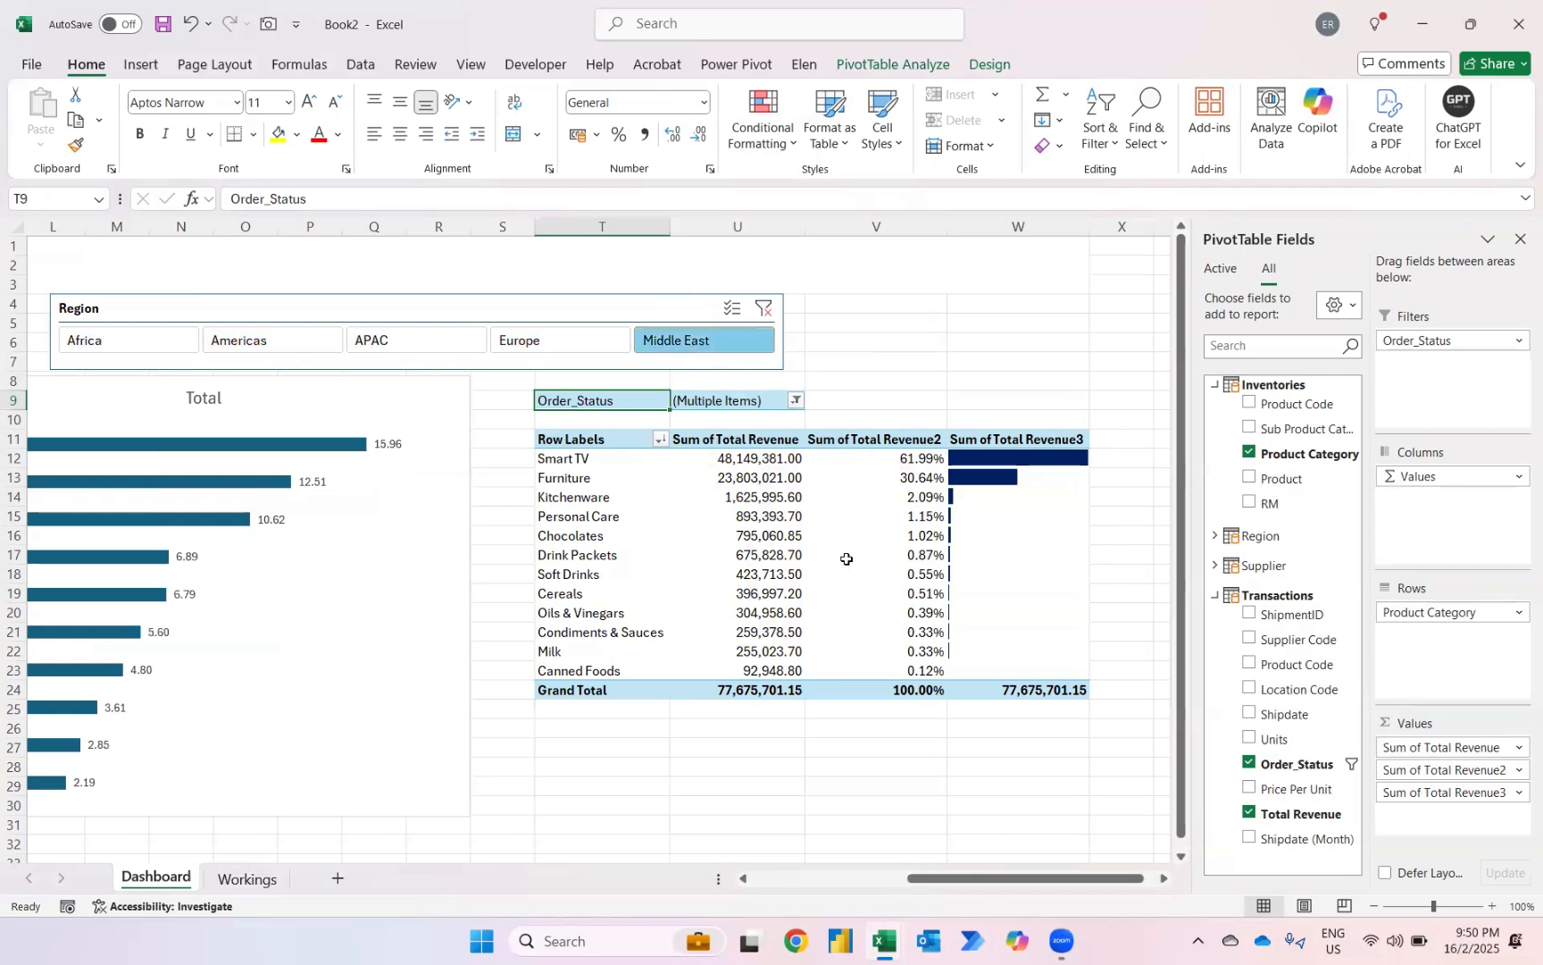
scroll(675, 456, "left", 5)
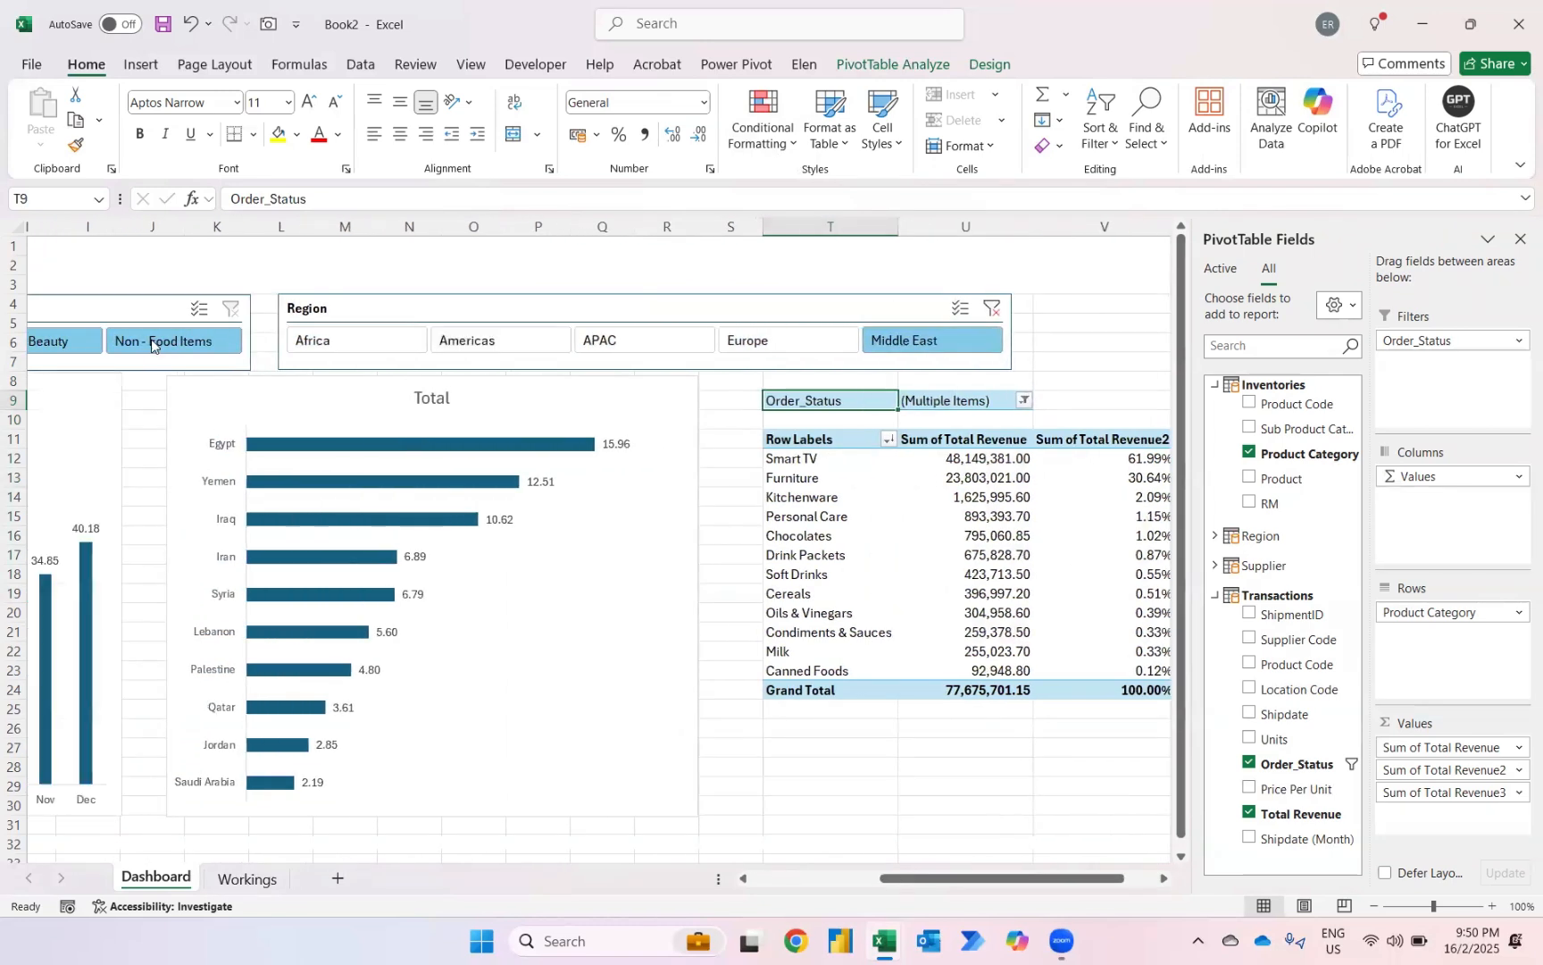
left_click(150, 339)
scroll(782, 517, "right", 3)
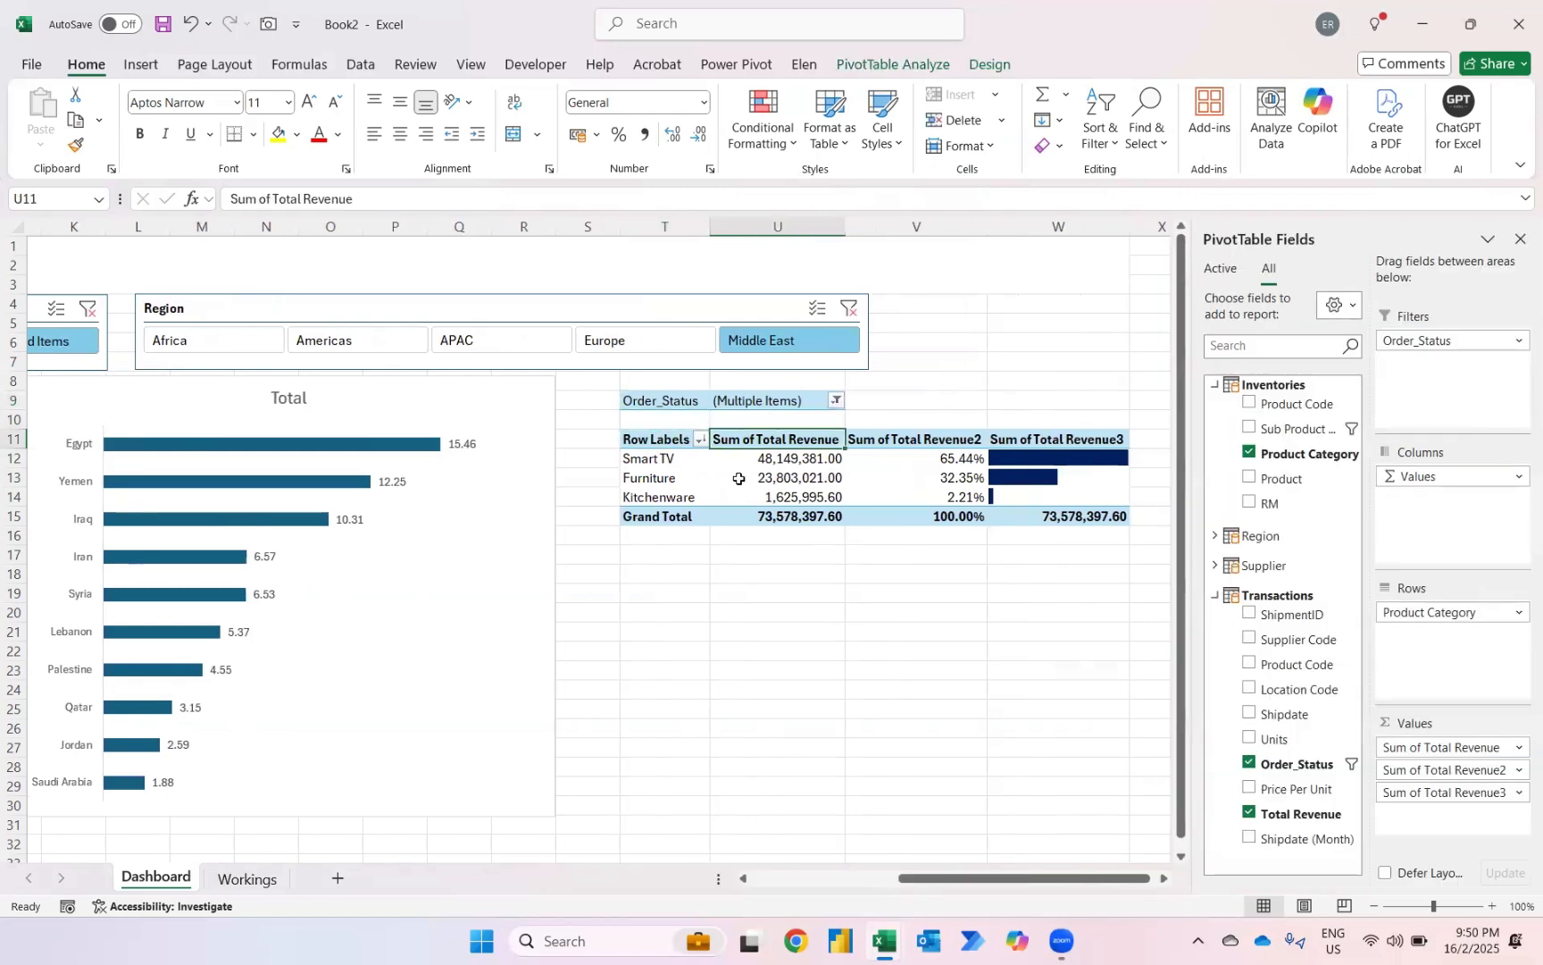
Step: Rename the first value column header of the product category PivotTable to "Overall Sales"
key("Caps_Lock")
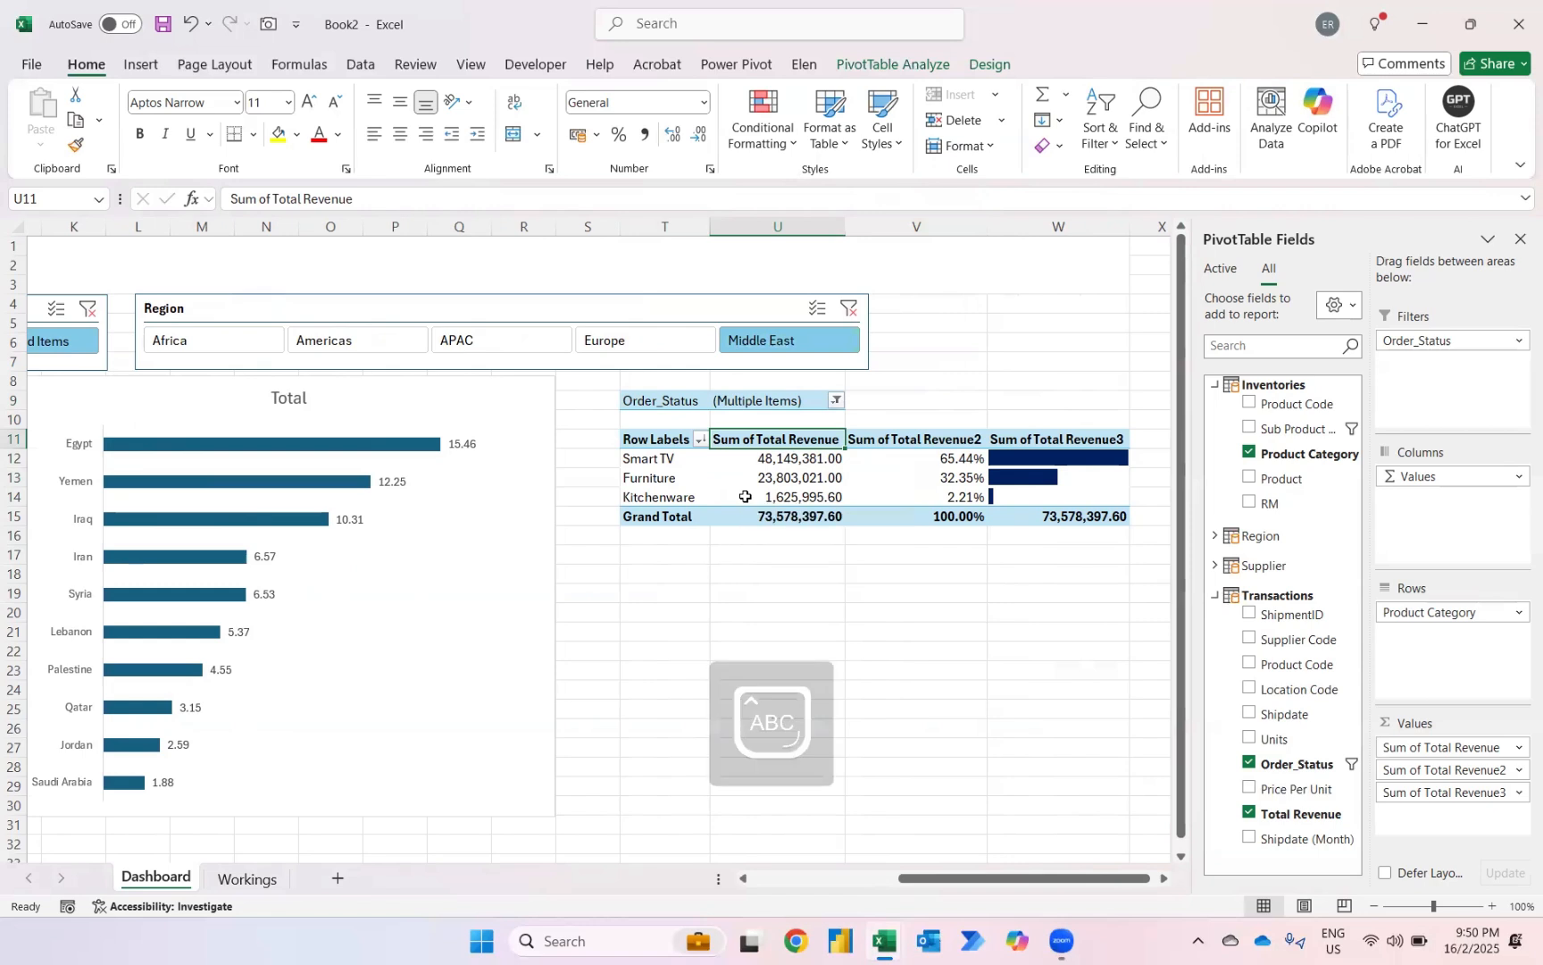
type("T")
key("Caps_Lock")
type("o")
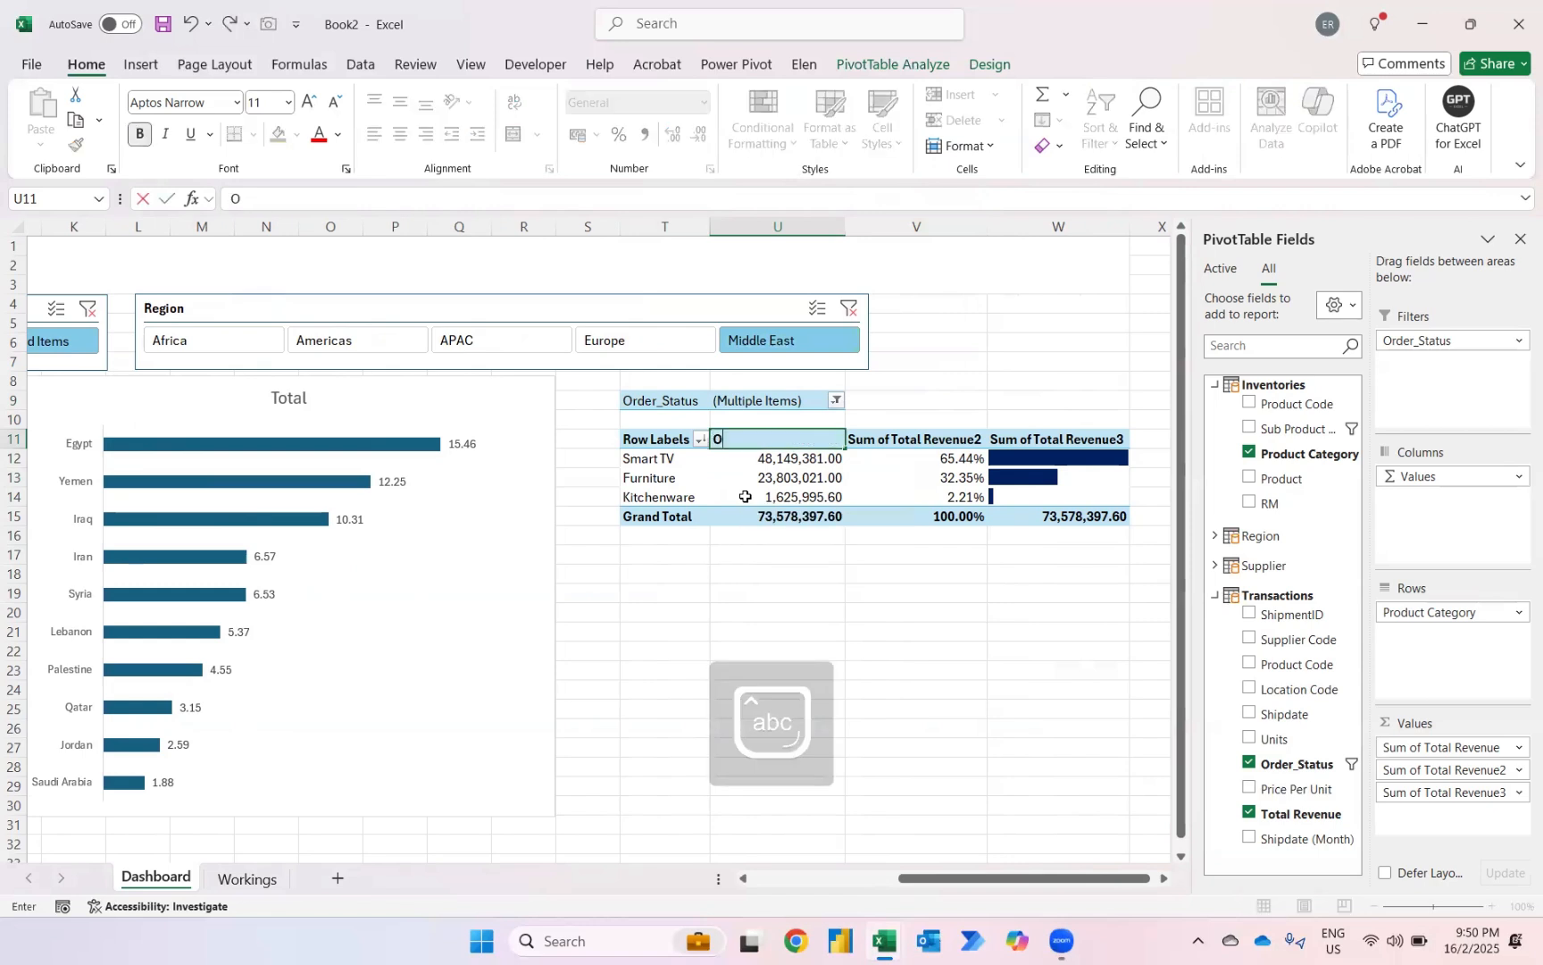
type("erall Sales")
key("Return")
Step: Rename the percentage column header in V11 to "% Allocation"
key("Up")
key("Right")
type("%")
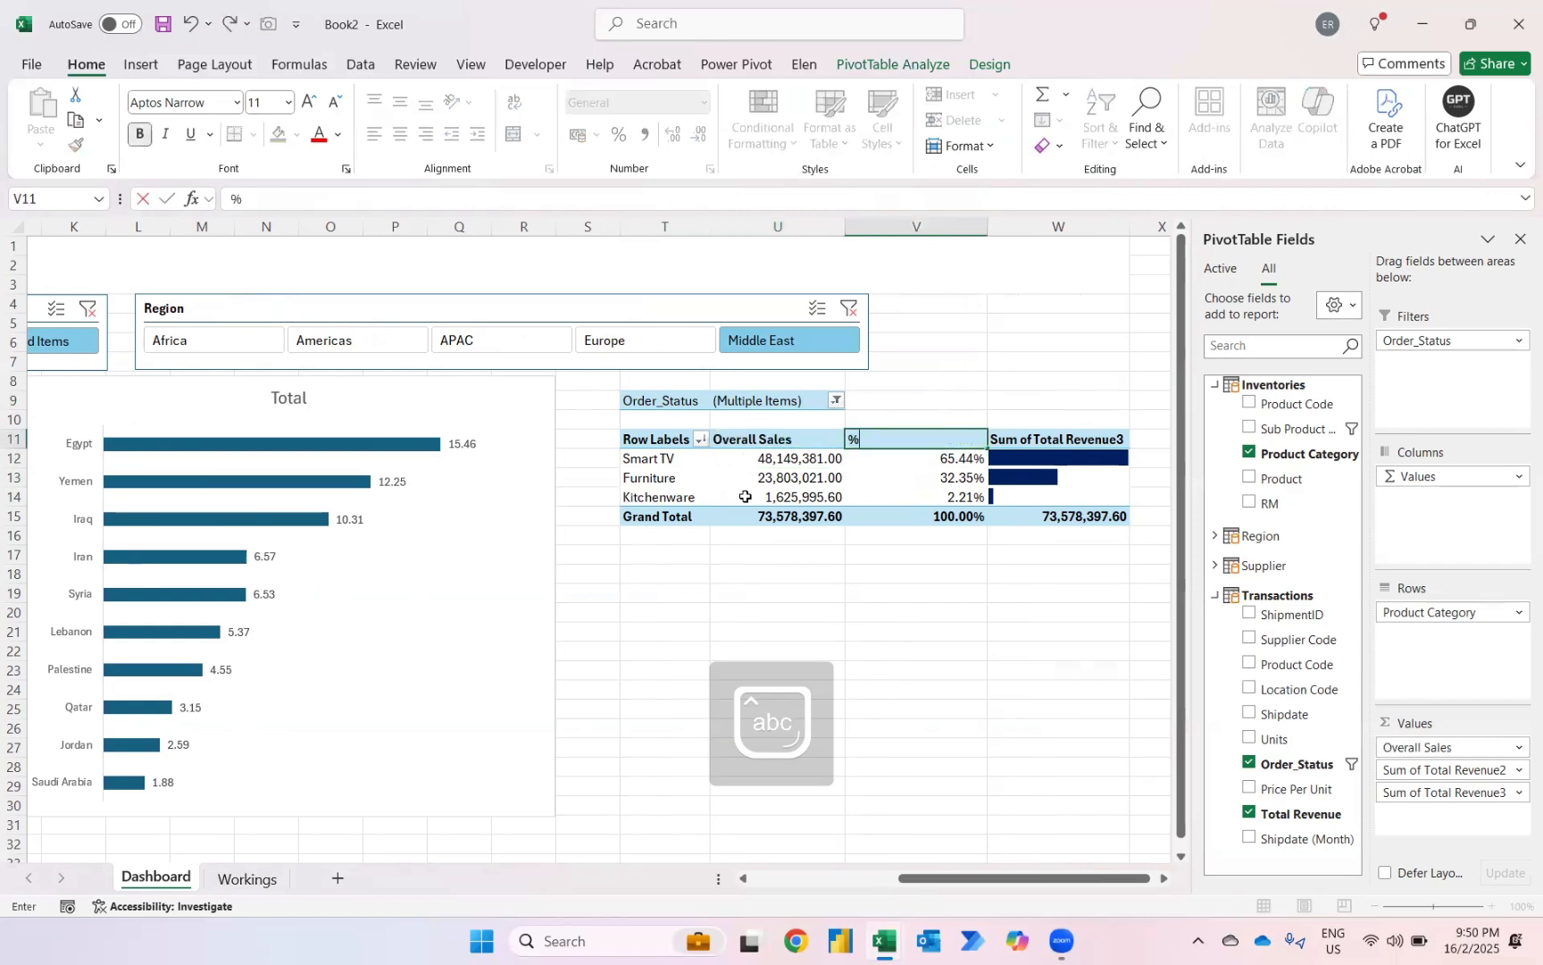
key("Caps_Lock")
type("A")
key("Caps_Lock")
type("llocation")
key("Return")
Step: Rename the data bar column header in W11 to "Performance"
key("Up")
key("Right")
type("Per")
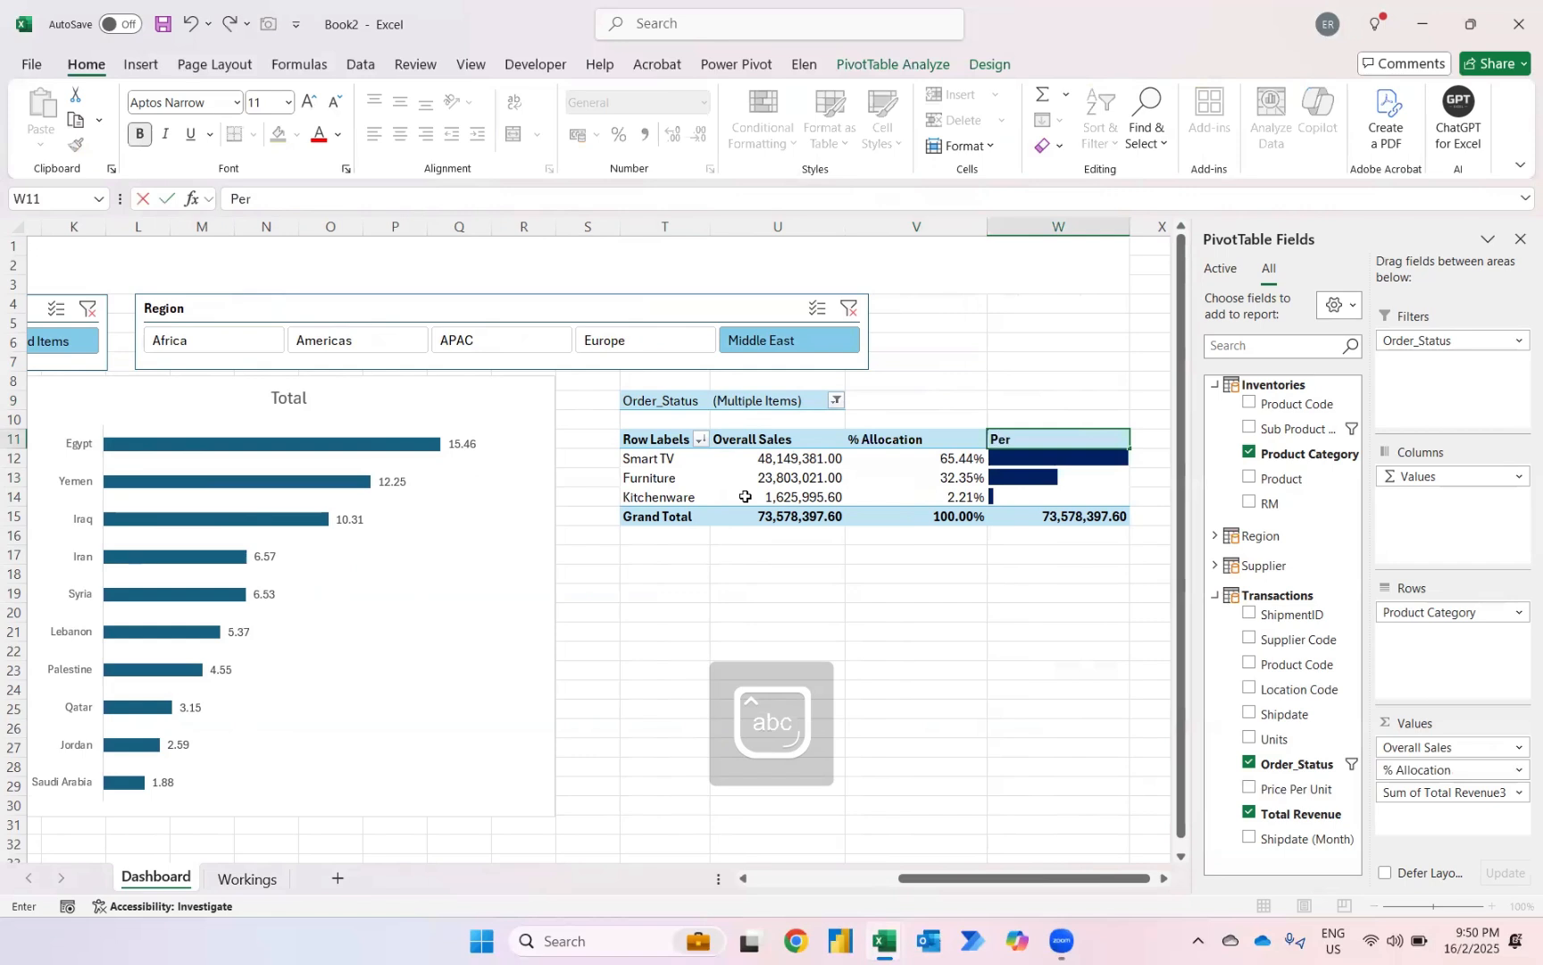
type("formance")
key("Return")
Step: Center the Overall Sales, % Allocation and Performance headers in U11:W11
key("Up")
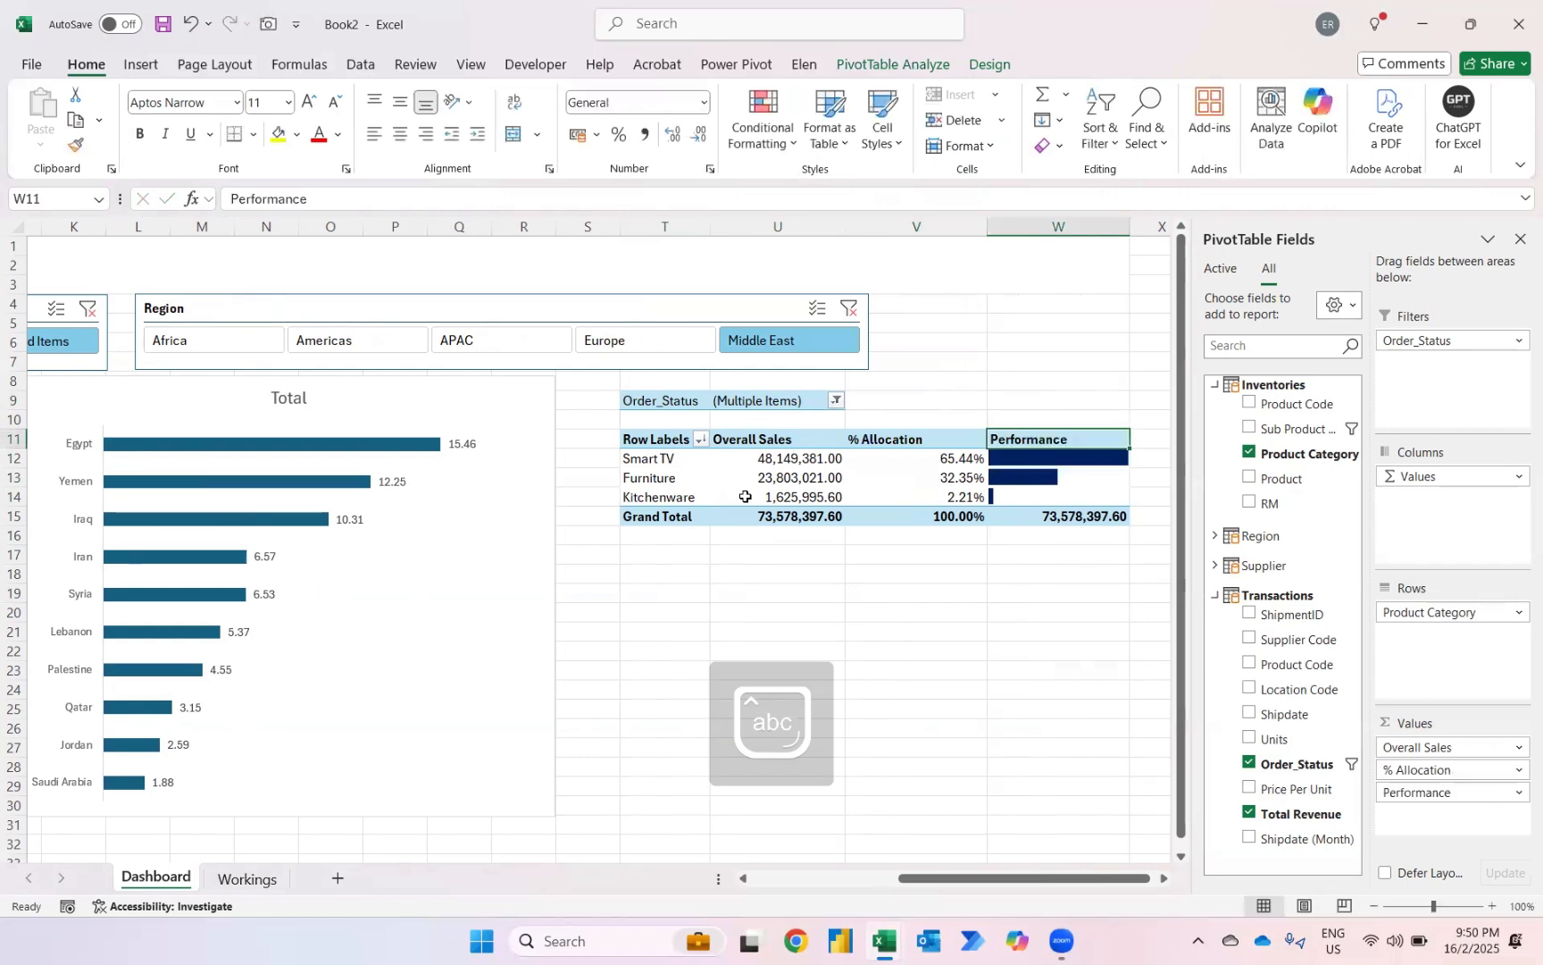
key("shift+Left")
key("shift+Left")
key("shift+Left")
key("shift+Right")
key("alt")
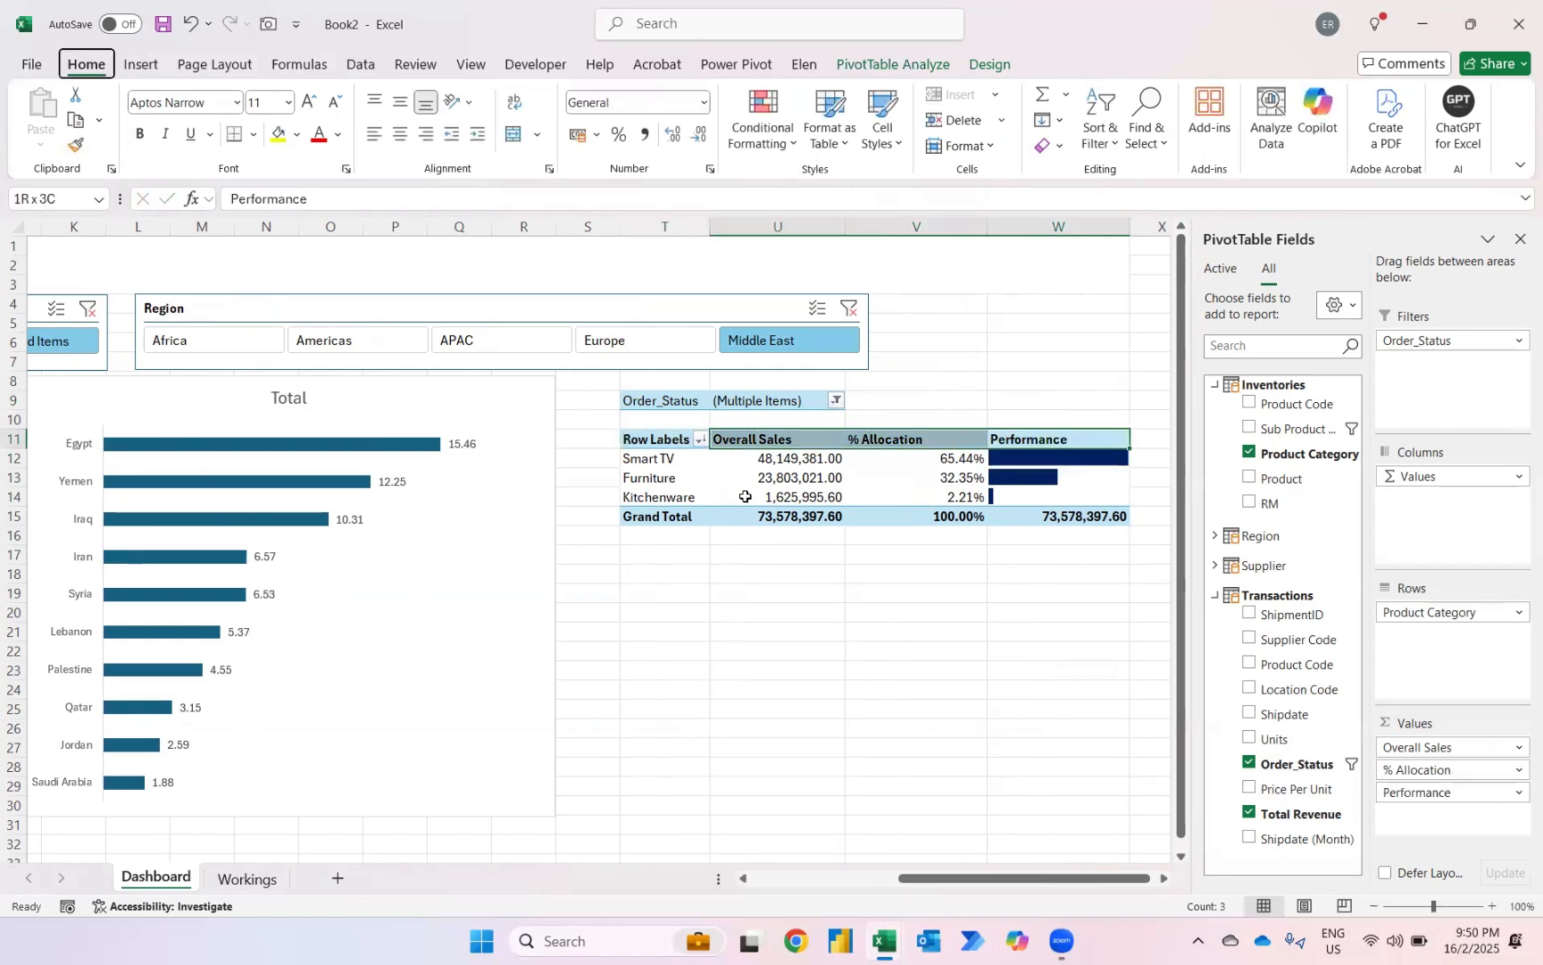
key("h")
key("a")
key("c")
Step: Hide the field headers of the product category PivotTable and turn off its grand totals for rows and columns
scroll(1000, 114, "down", 12)
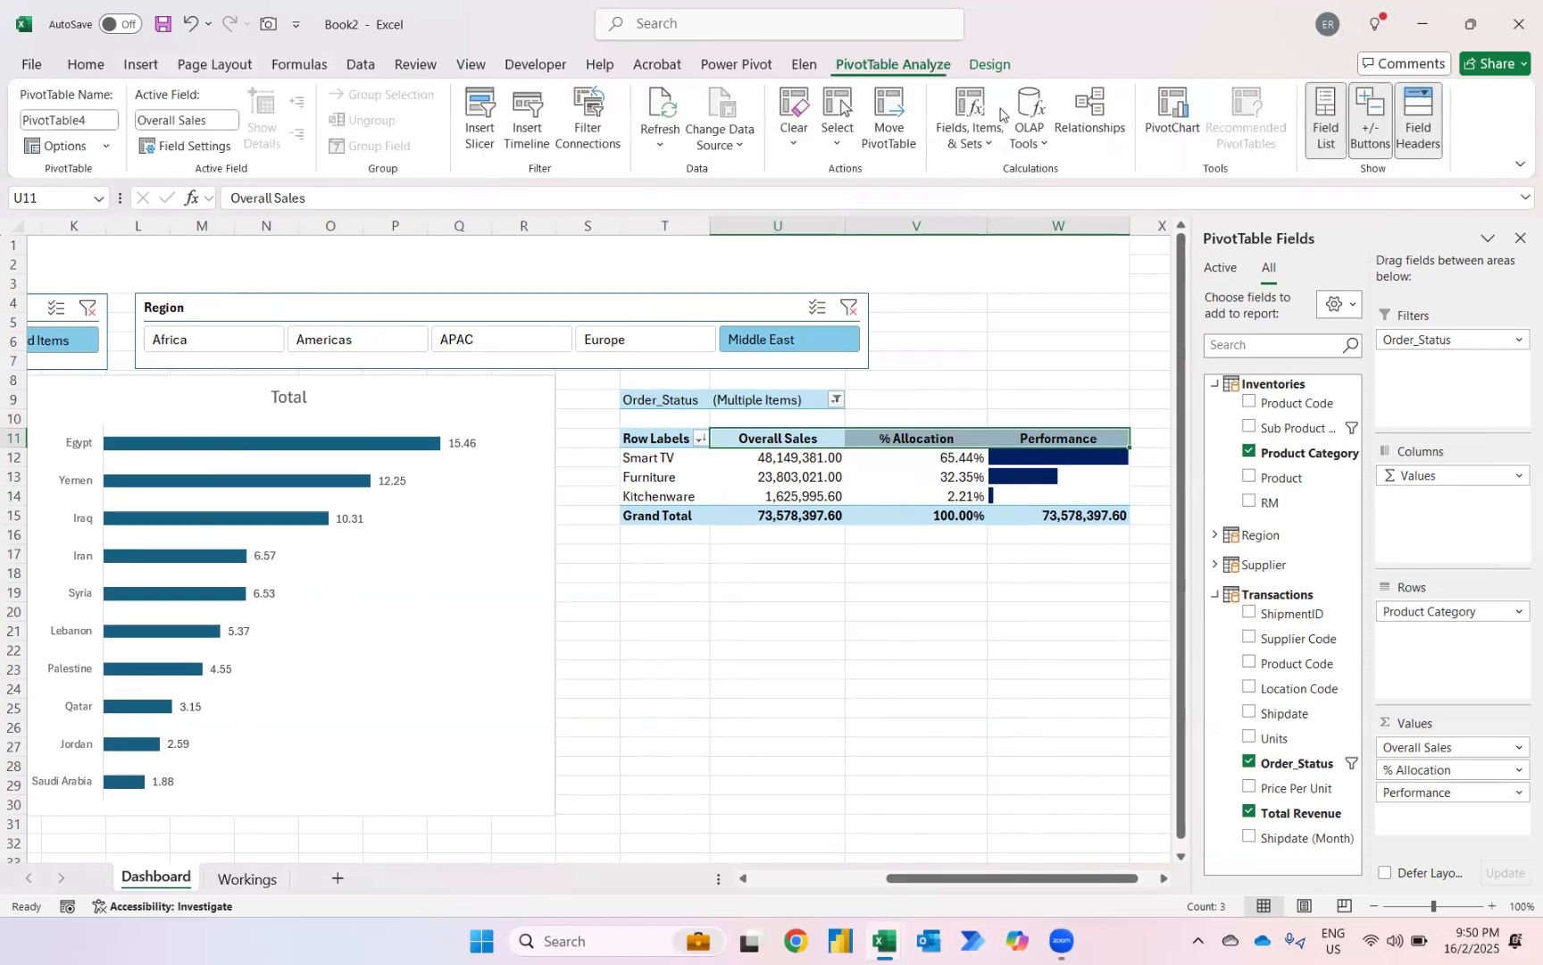
left_click(1425, 114)
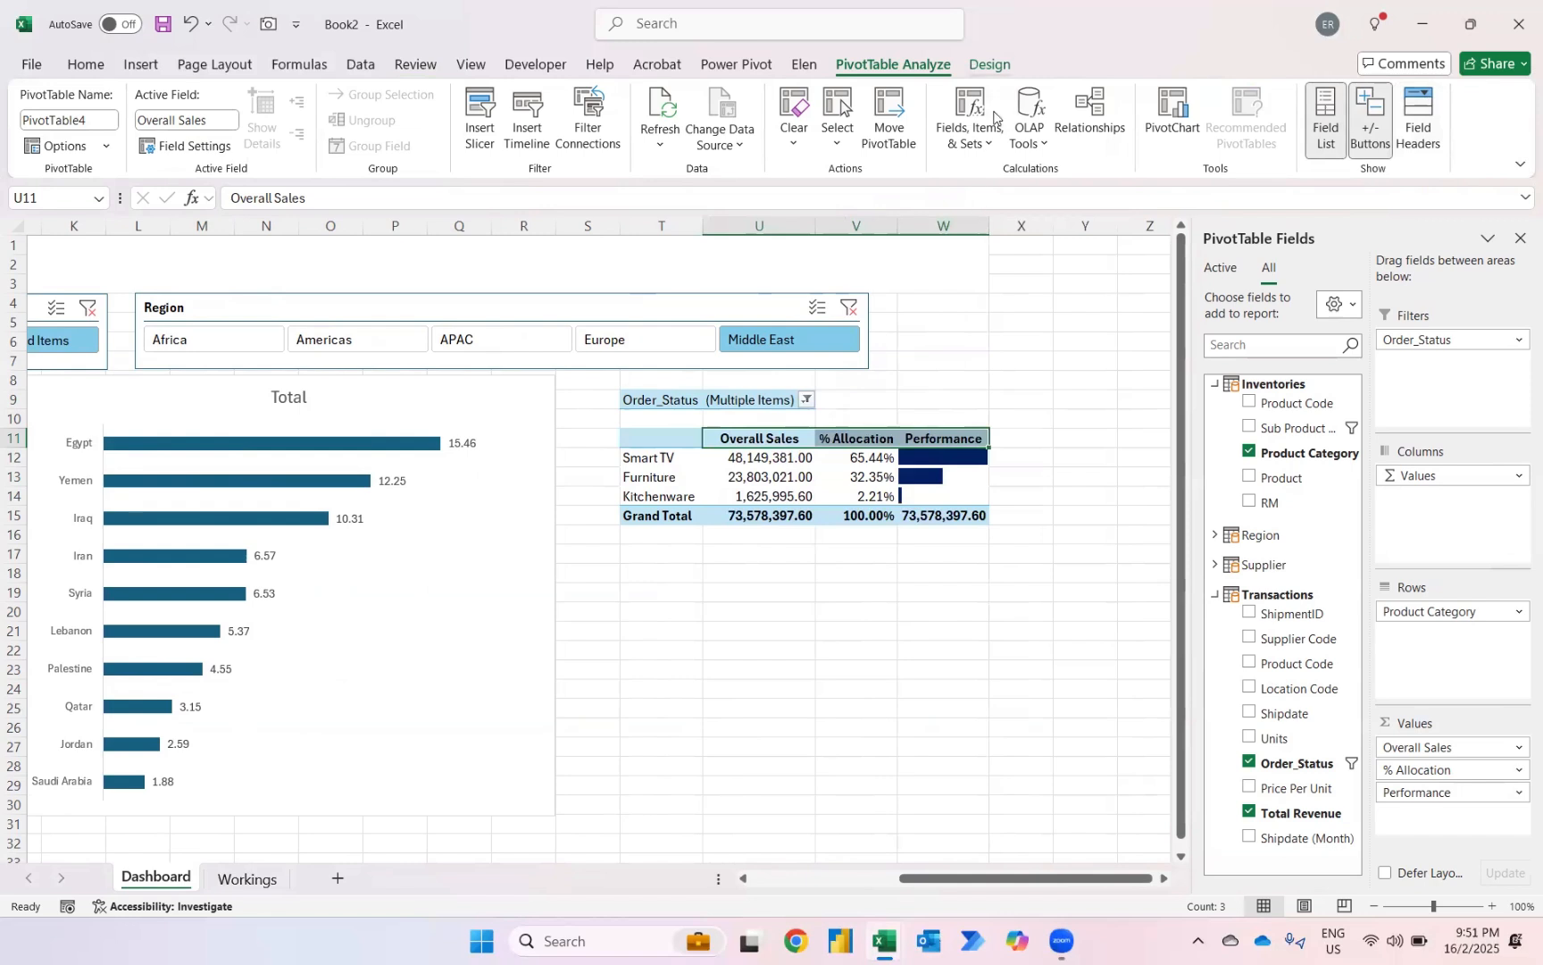
scroll(994, 116, "down", 1)
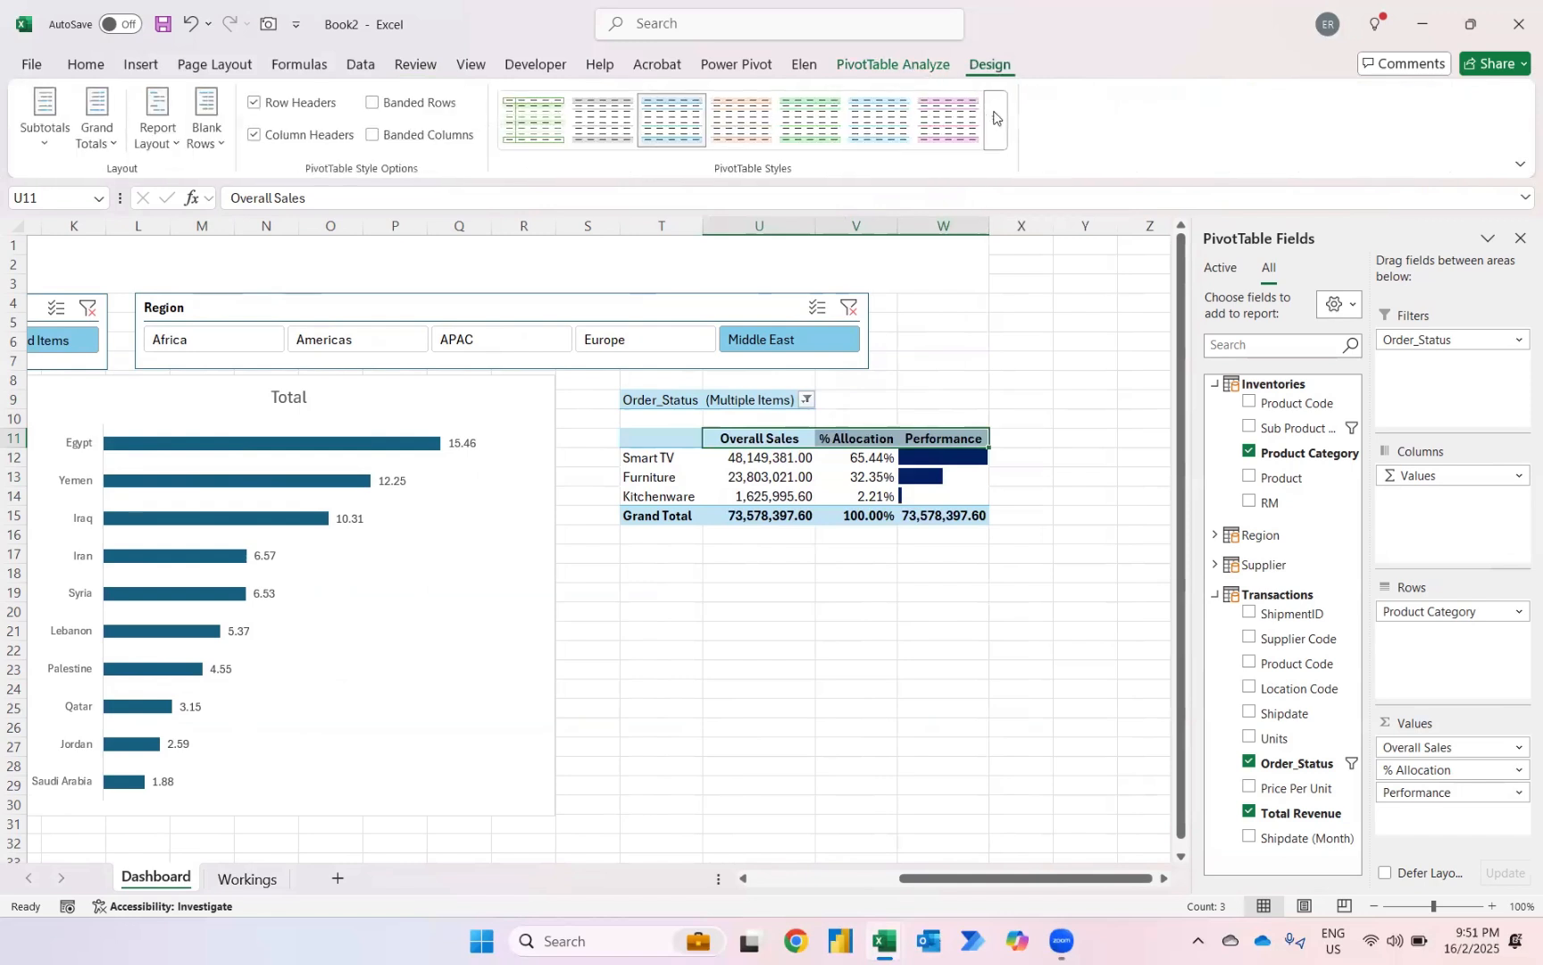
left_click(111, 142)
left_click(131, 173)
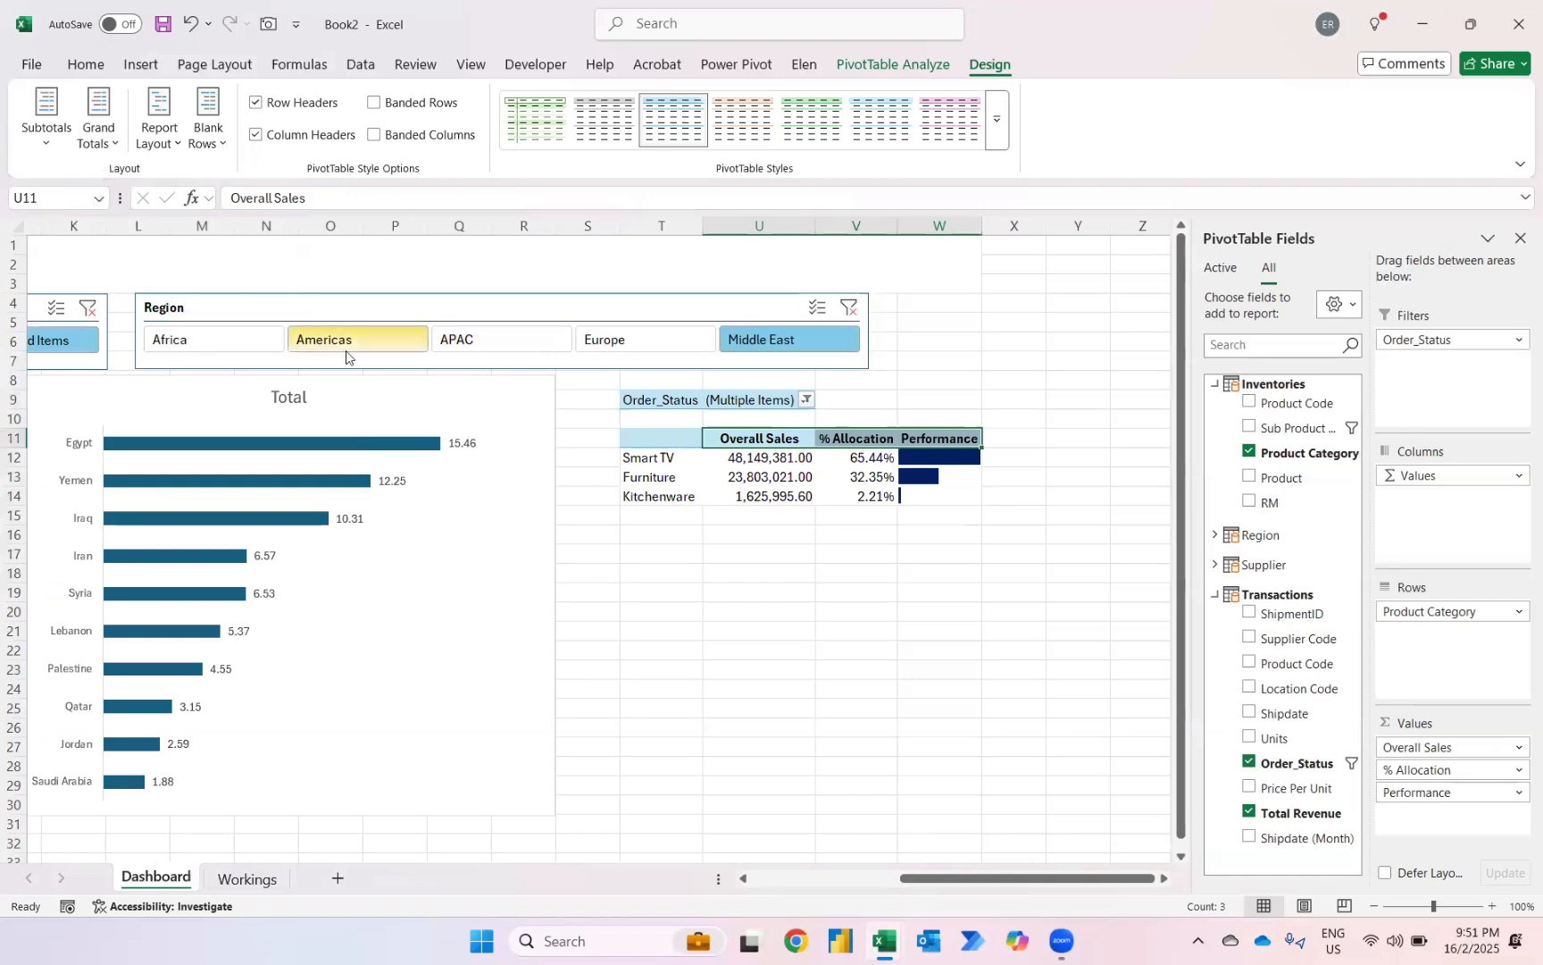
Step: Clear the filters on the product type slicer and the Region slicer
left_click(89, 309)
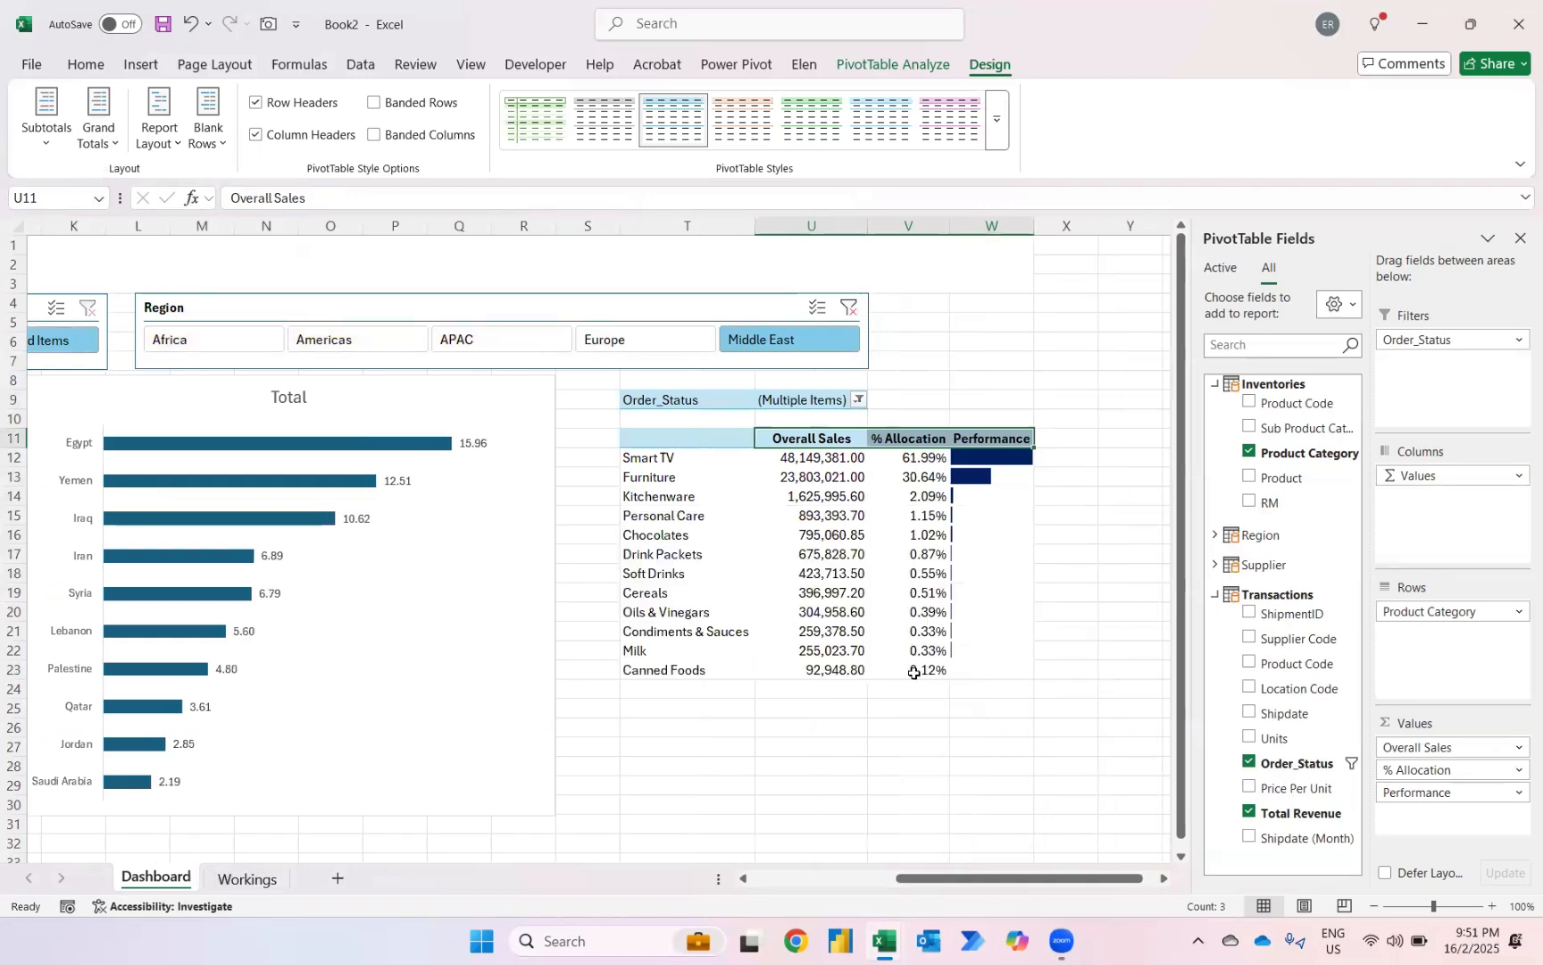
left_click(846, 306)
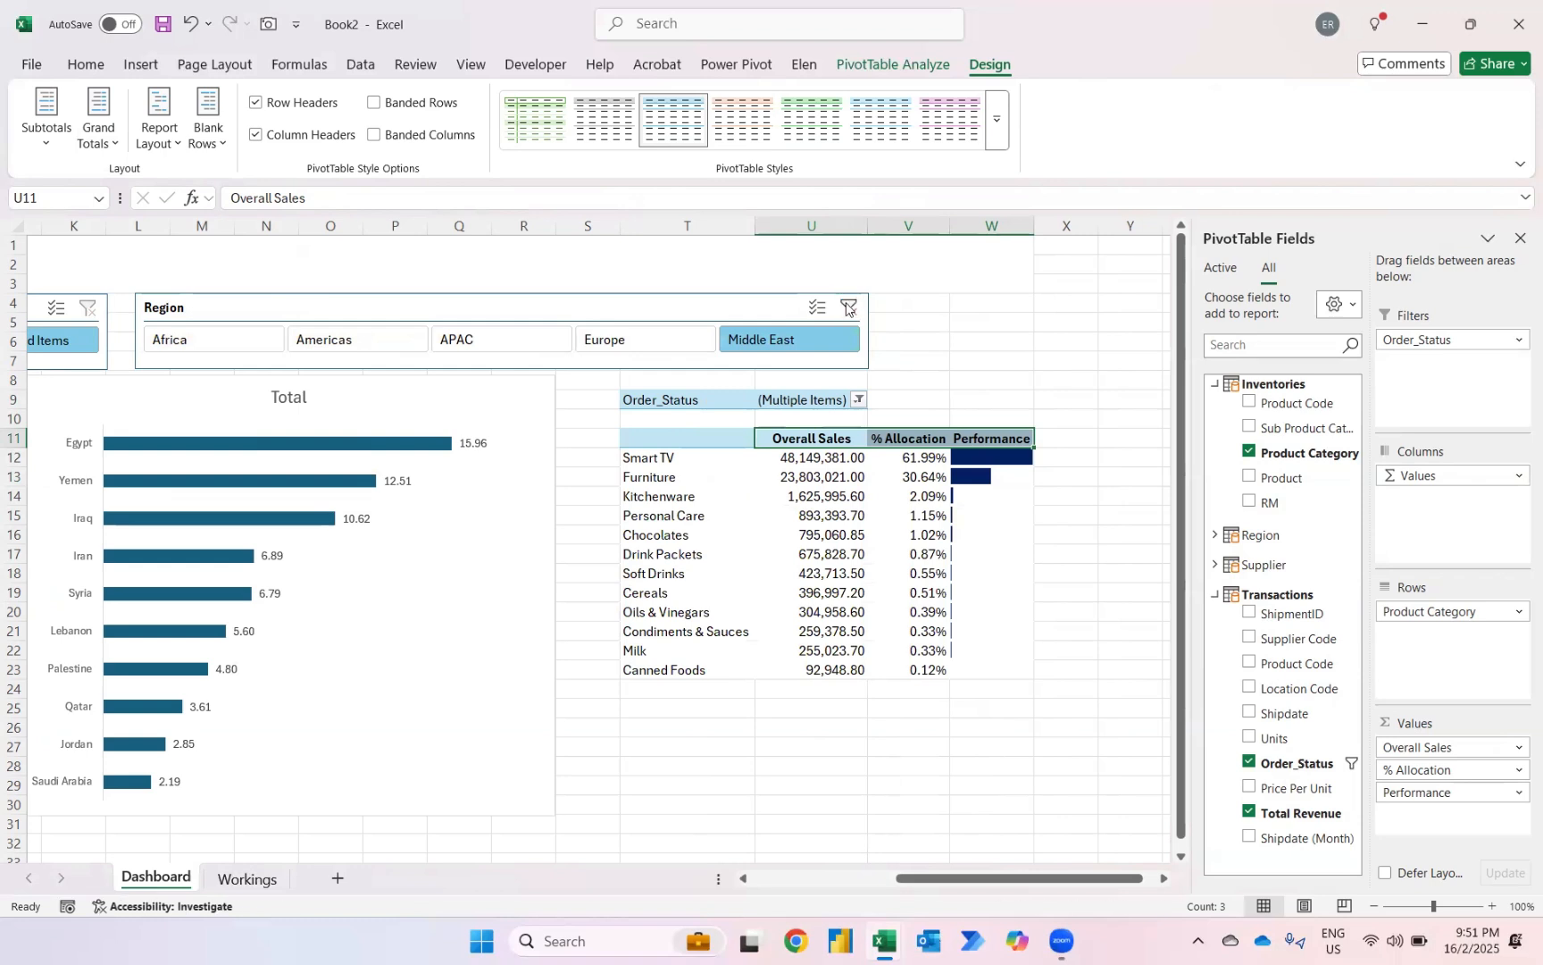